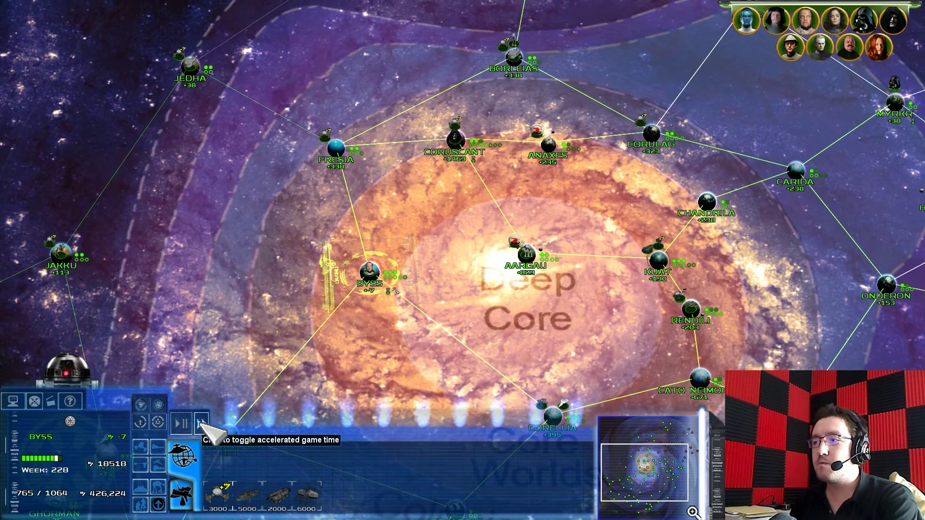
Pan the galaxy map to check Bilbringi's and Fondor's build options
{"action": "key", "text": "Down"}
{"action": "key", "text": "Left"}
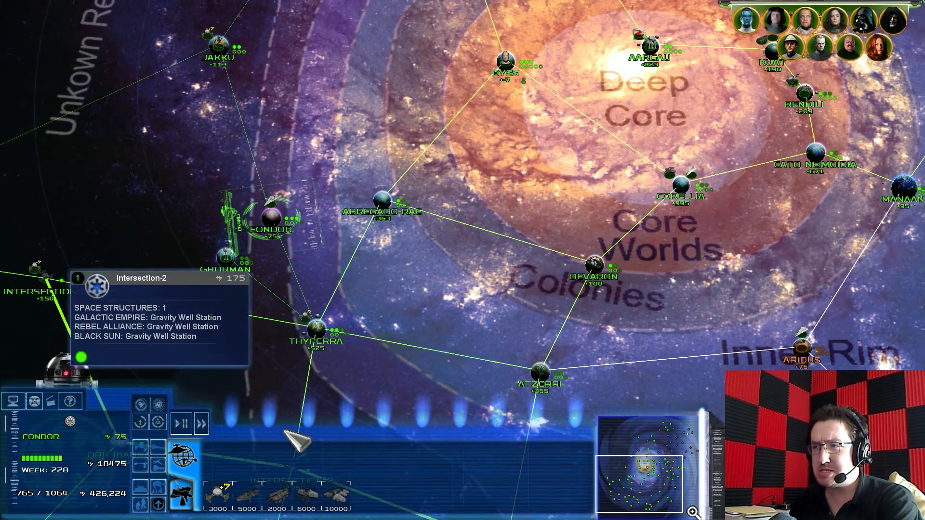
{"action": "key", "text": "Up"}
{"action": "key", "text": "Right"}
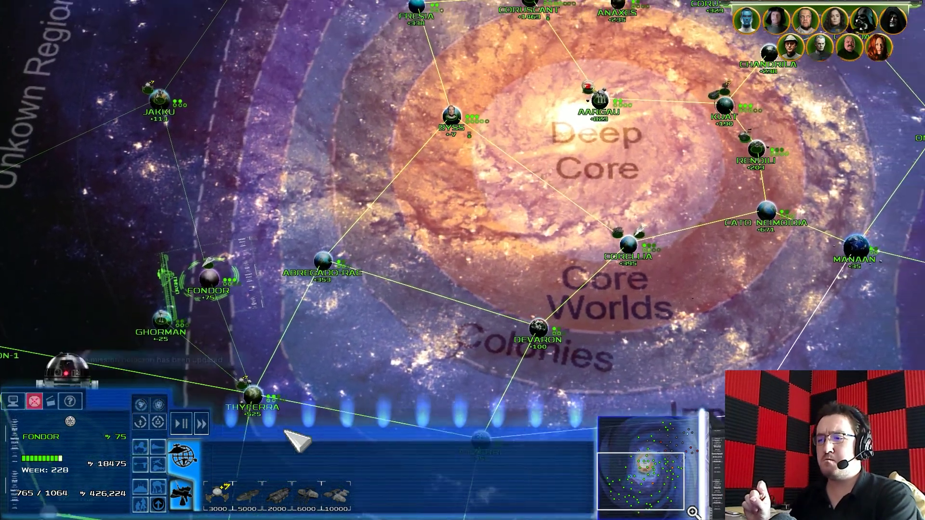
{"action": "key", "text": "Up"}
{"action": "key", "text": "Right"}
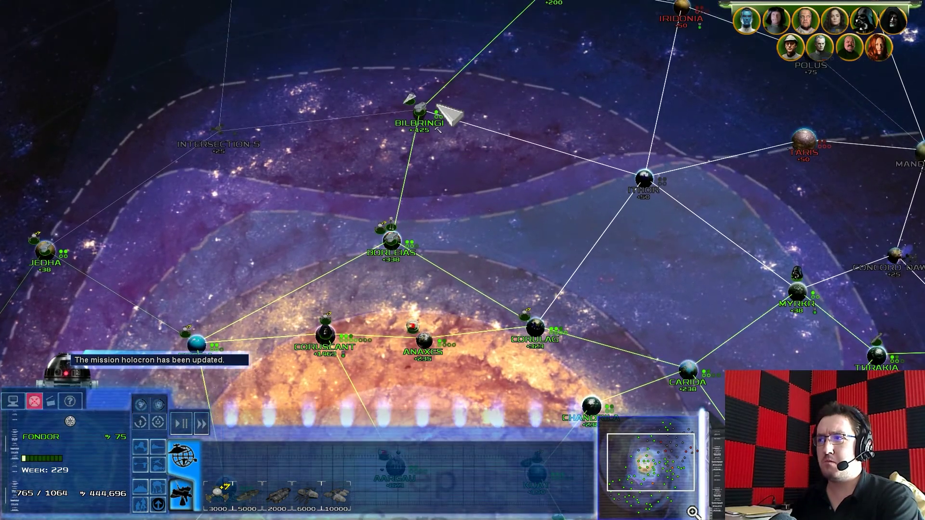
{"action": "left_click", "coordinate": [439, 109]}
{"action": "key", "text": "Down"}
{"action": "key", "text": "Left"}
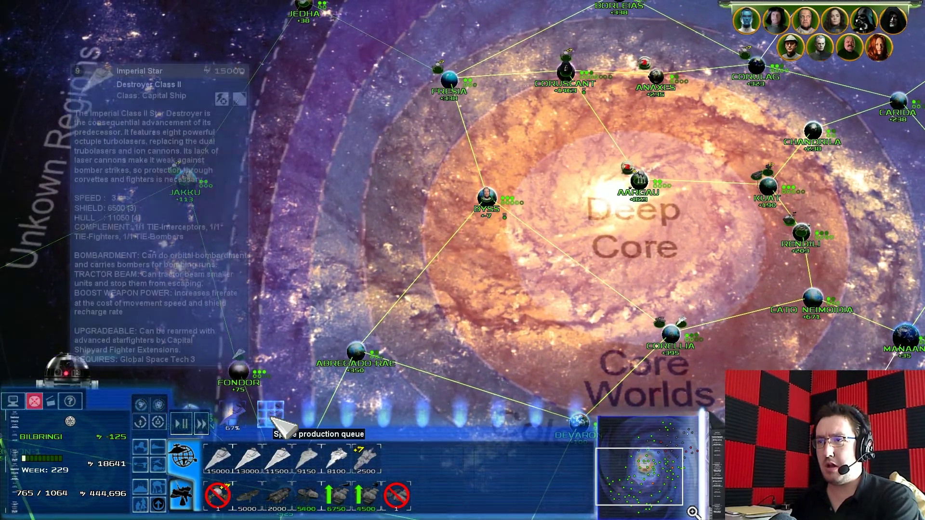
{"action": "key", "text": "Down"}
{"action": "key", "text": "Left"}
{"action": "left_click", "coordinate": [321, 269]}
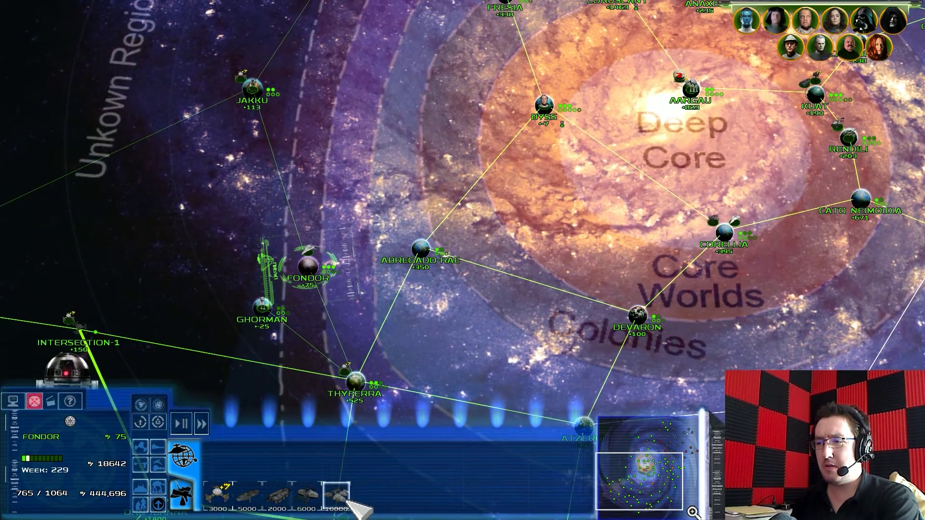
Select Kuat and centre the map on its shipyard builds
{"action": "key", "text": "Up"}
{"action": "key", "text": "Right"}
{"action": "left_click", "coordinate": [656, 161]}
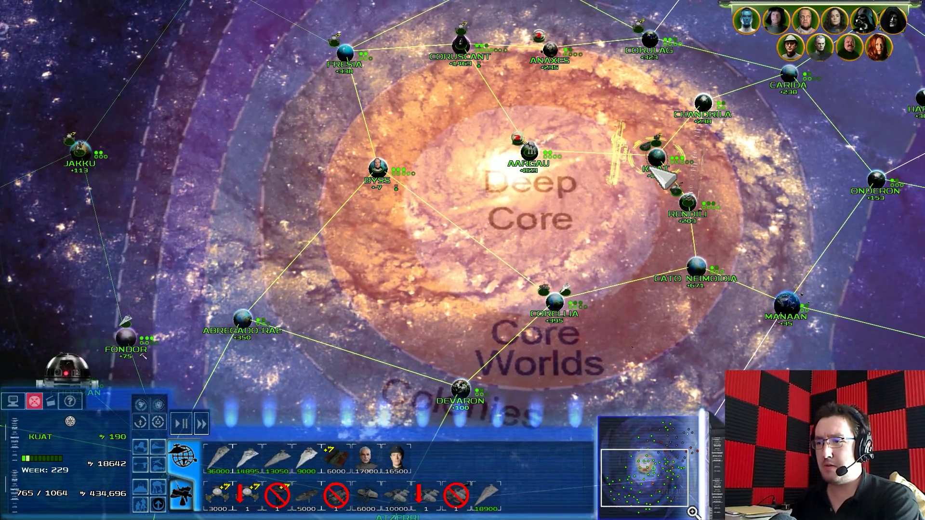
{"action": "key", "text": "Up"}
{"action": "key", "text": "Right"}
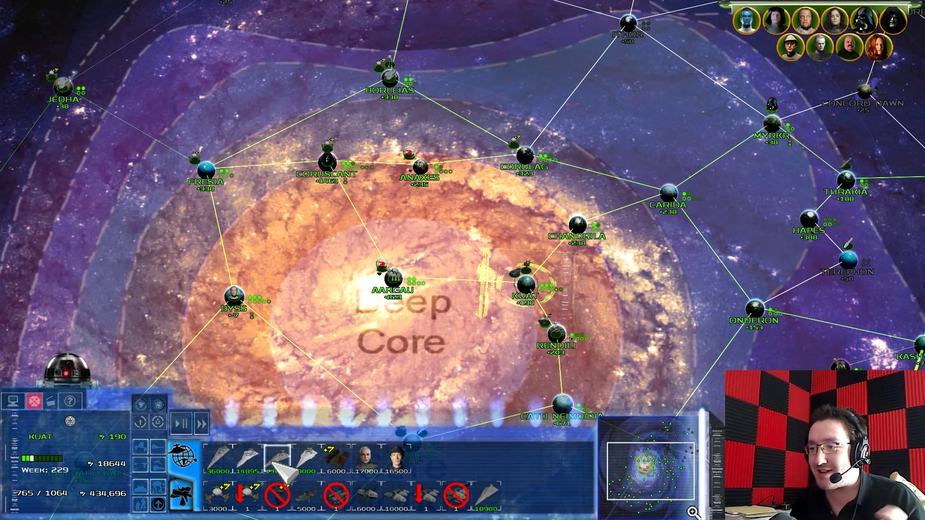
{"action": "mouse_move", "coordinate": [278, 458]}
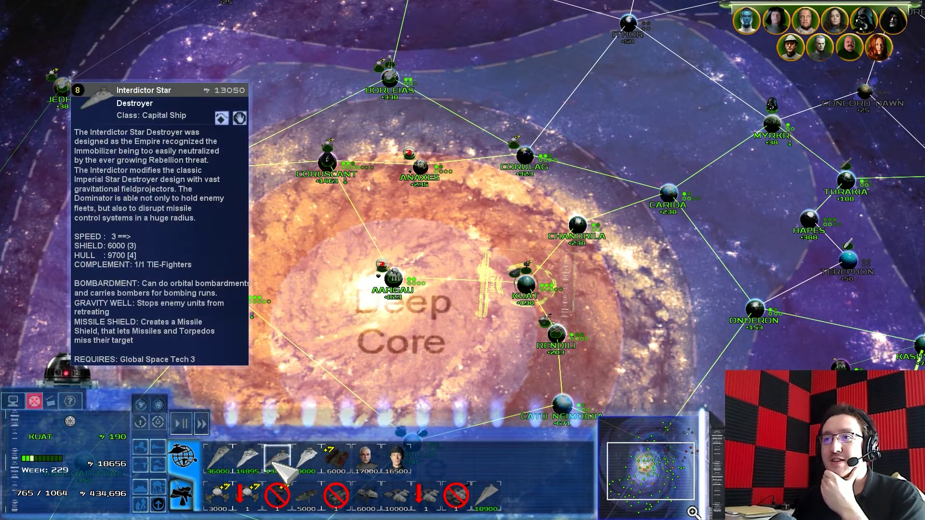
At Kuat, queue and cancel an Interdictor Star Destroyer, then queue Captain Pellaeon
{"action": "left_click", "coordinate": [276, 461]}
{"action": "mouse_move", "coordinate": [366, 458]}
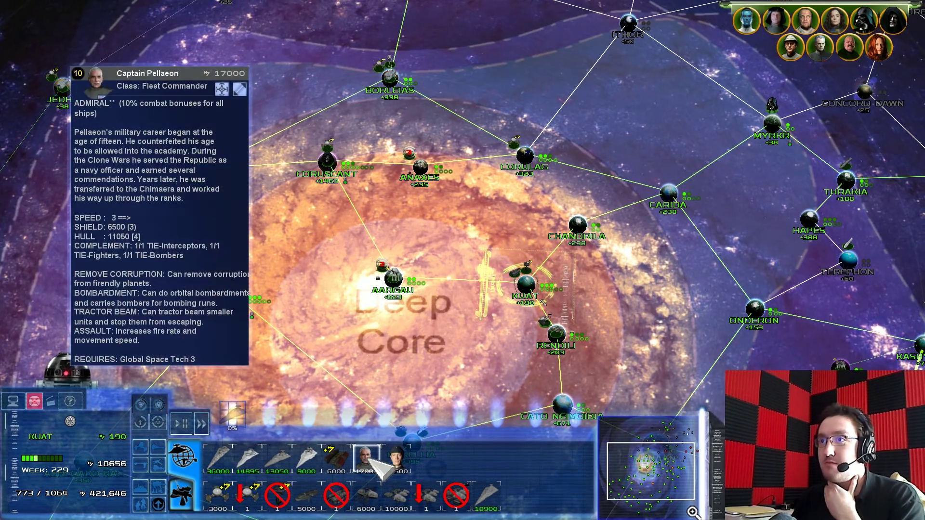
{"action": "left_click", "coordinate": [233, 417]}
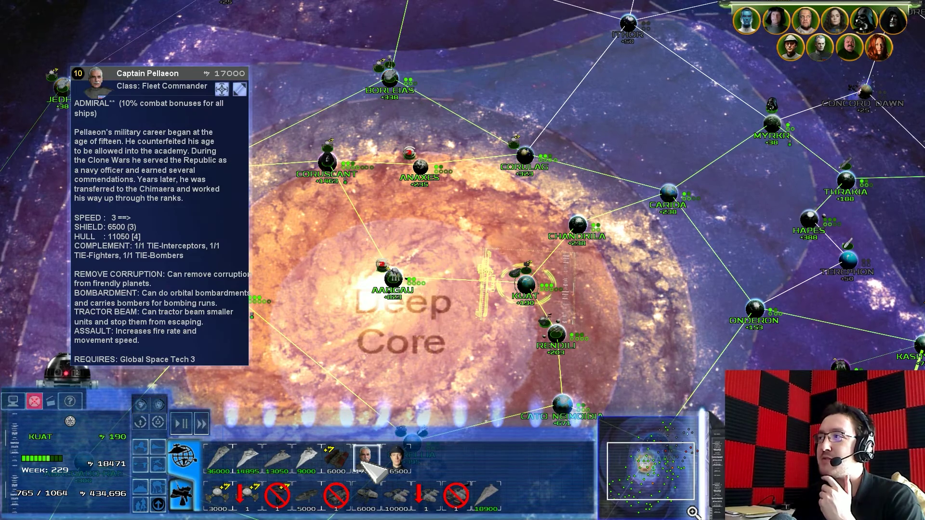
{"action": "left_click", "coordinate": [365, 460]}
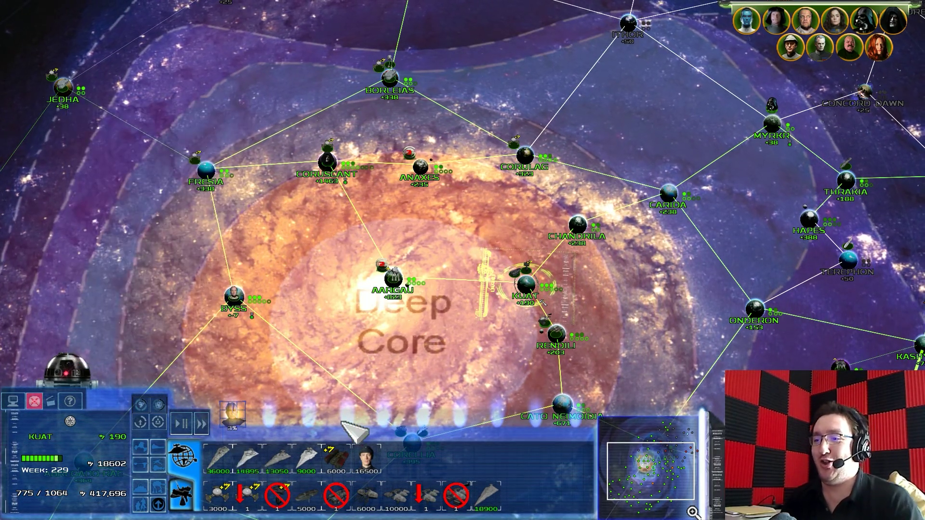
{"action": "key", "text": "Down"}
{"action": "key", "text": "Left"}
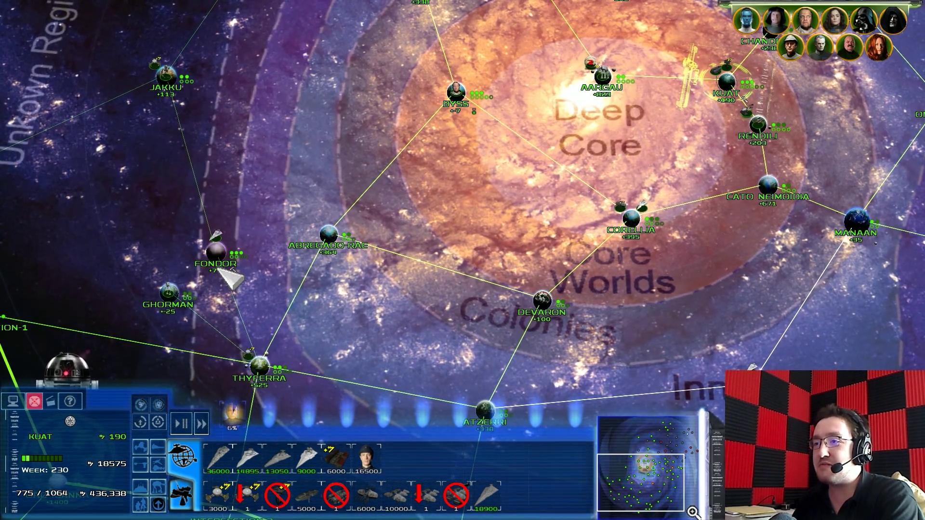
Check Fondor, Aargau and Kuat, panning north past Ithor and back toward Carida
{"action": "left_click", "coordinate": [222, 261]}
{"action": "key", "text": "Up"}
{"action": "key", "text": "Right"}
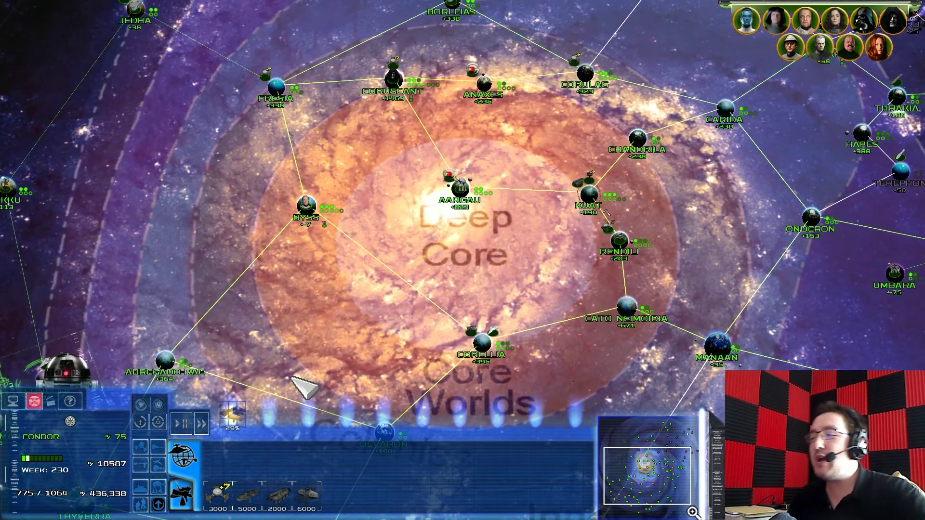
{"action": "left_click", "coordinate": [474, 177]}
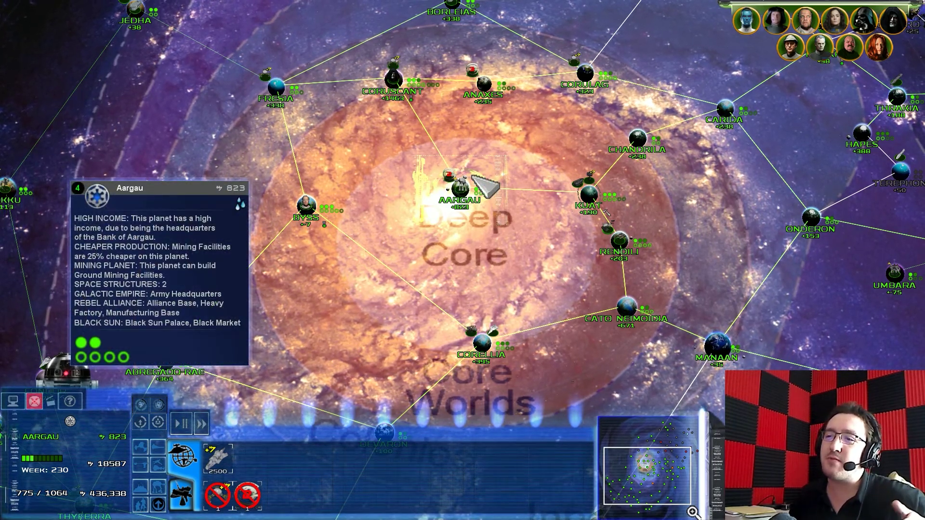
{"action": "left_click", "coordinate": [591, 196]}
{"action": "key", "text": "Up"}
{"action": "key", "text": "Right"}
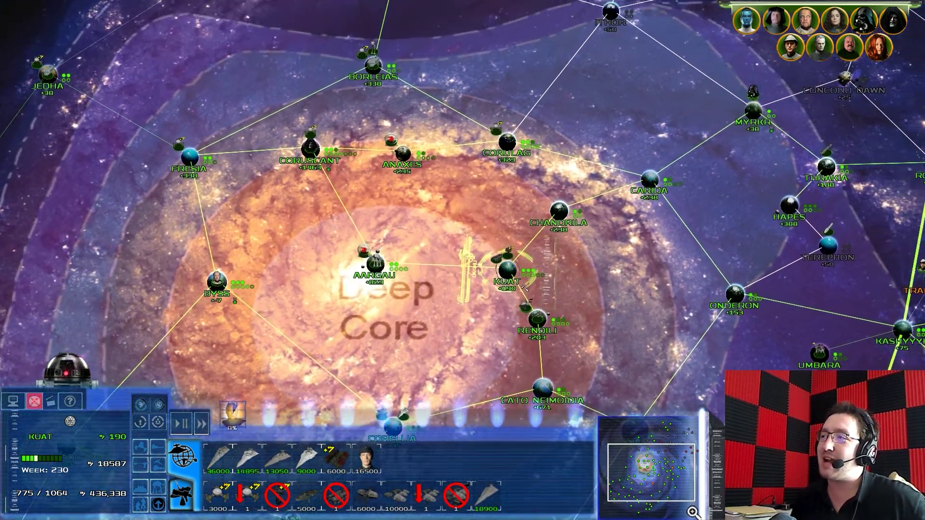
{"action": "key", "text": "Up"}
{"action": "key", "text": "Right"}
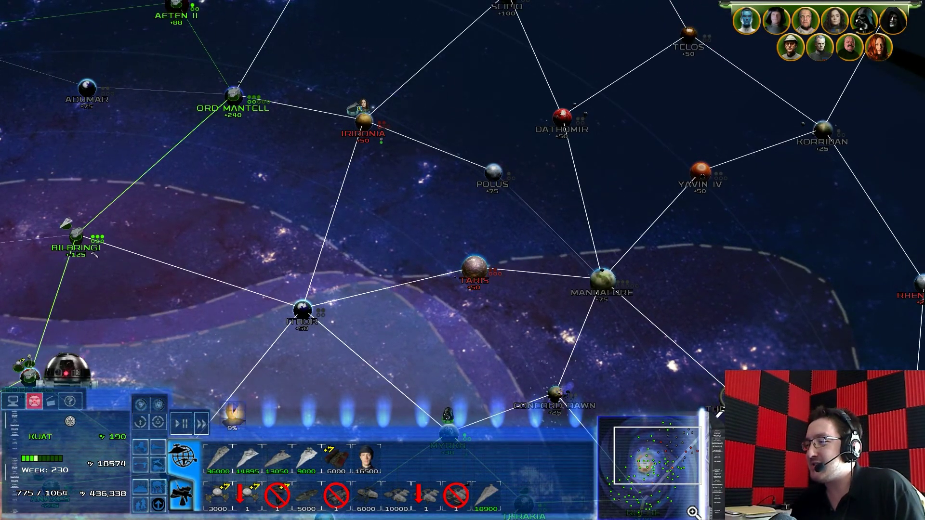
{"action": "key", "text": "Down"}
{"action": "key", "text": "Left"}
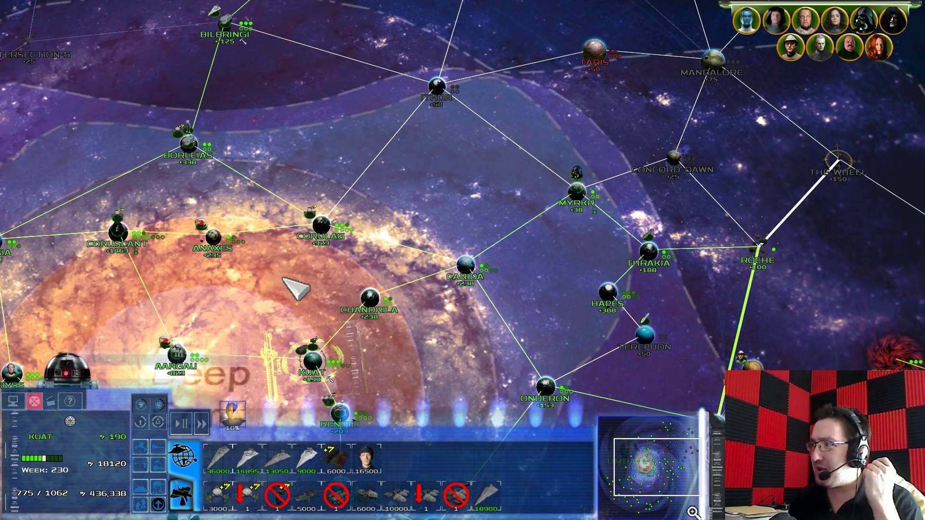
Read the Governor Control objective, close it, then select Kamino and Sluis Van
{"action": "left_click", "coordinate": [32, 403]}
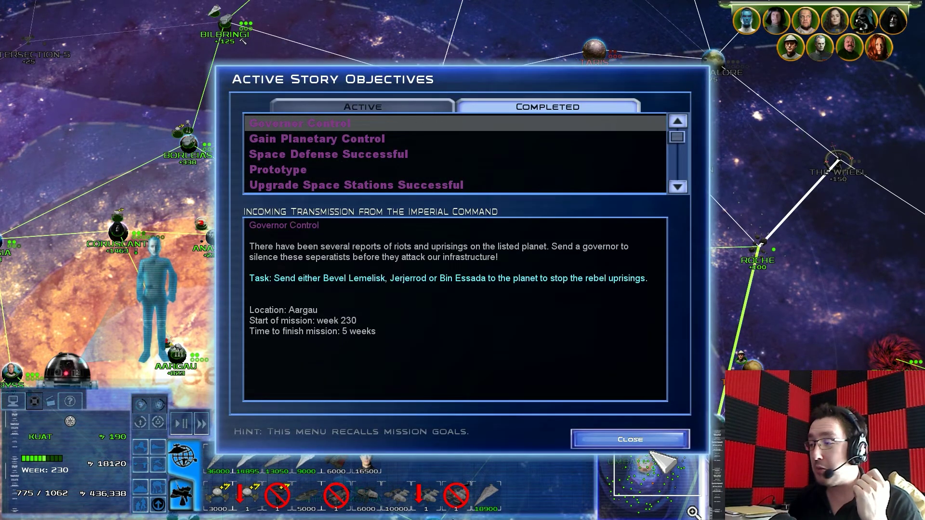
{"action": "left_click", "coordinate": [627, 439]}
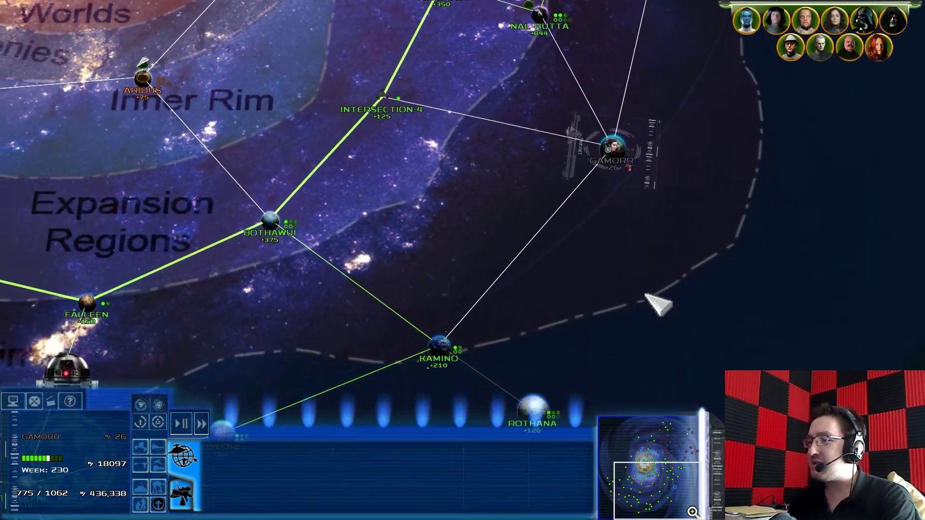
{"action": "left_click", "coordinate": [437, 338]}
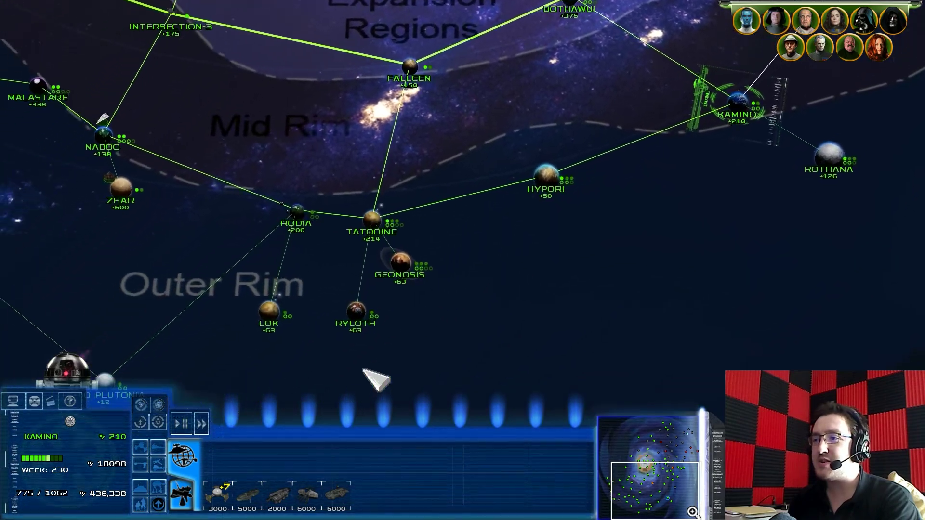
{"action": "left_click", "coordinate": [132, 186]}
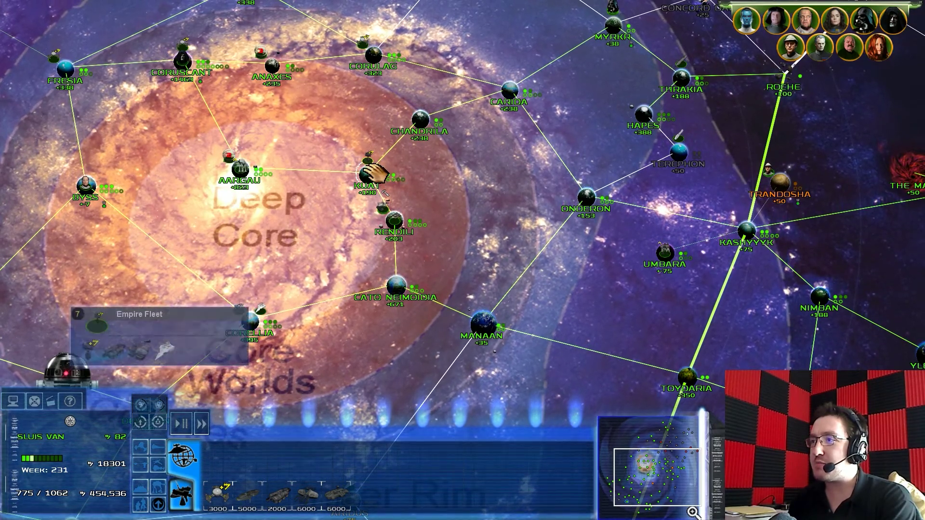
Centre on Kuat, open its planet view, then select Fondor
{"action": "double_click", "coordinate": [371, 172]}
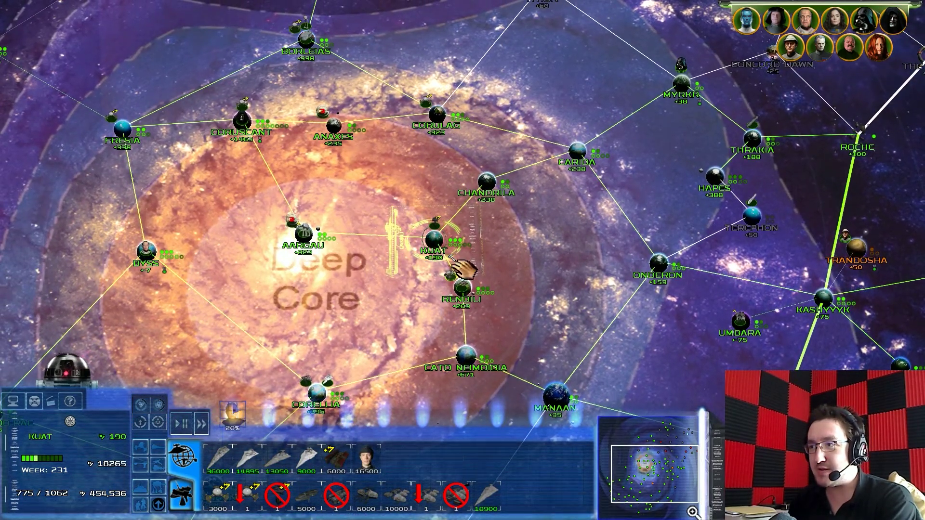
{"action": "double_click", "coordinate": [445, 253]}
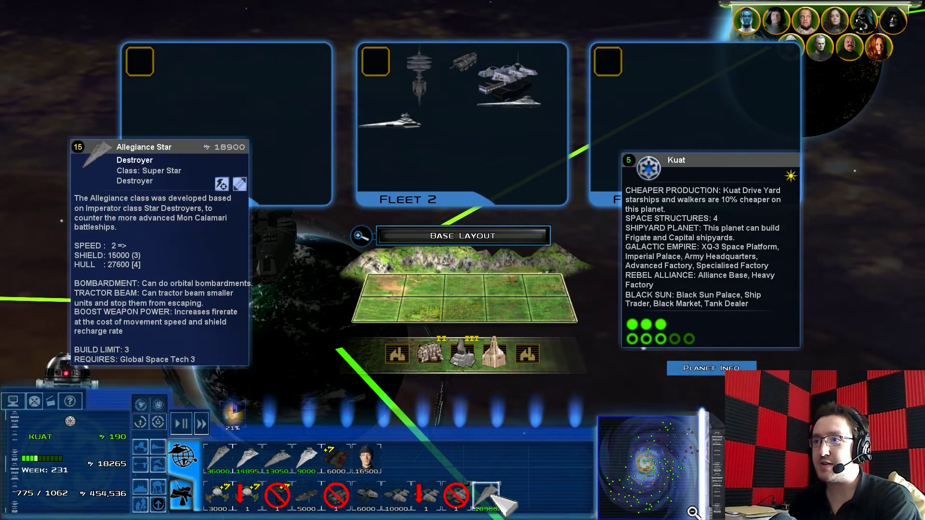
{"action": "scroll", "coordinate": [499, 499], "scroll_direction": "down", "scroll_amount": 2}
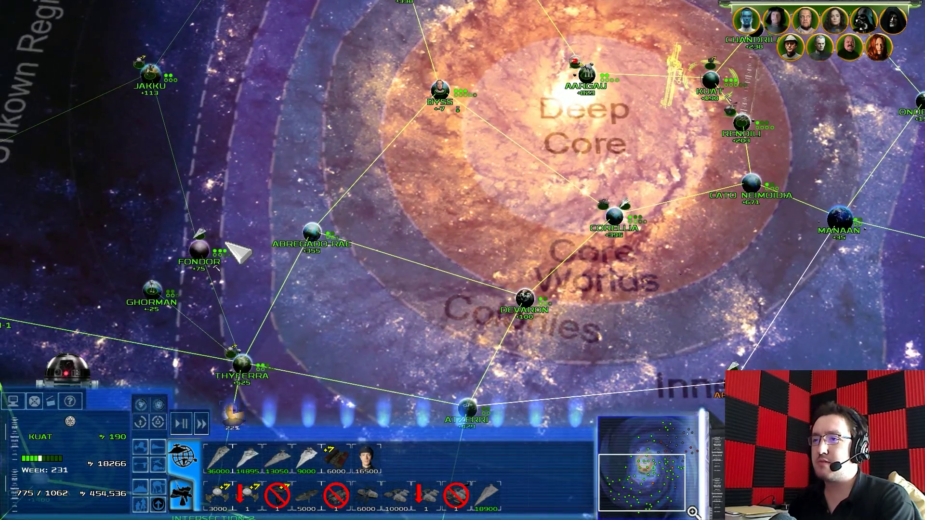
{"action": "left_click", "coordinate": [206, 256]}
{"action": "scroll", "coordinate": [217, 318], "scroll_direction": "up", "scroll_amount": 3}
{"action": "scroll", "coordinate": [218, 354], "scroll_direction": "up", "scroll_amount": 2}
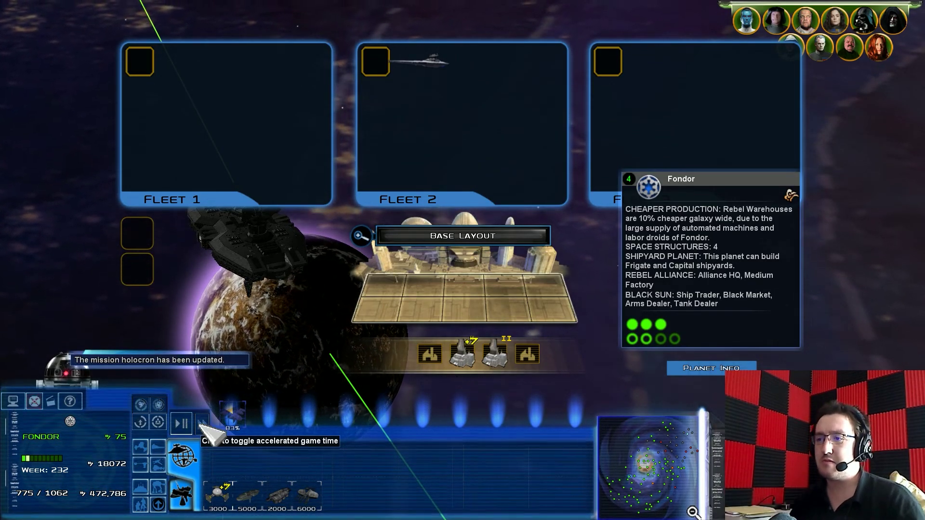
Speed up time, read the KDY Demand objective, close it, and select Corellia
{"action": "left_click", "coordinate": [200, 422]}
{"action": "left_click", "coordinate": [36, 402]}
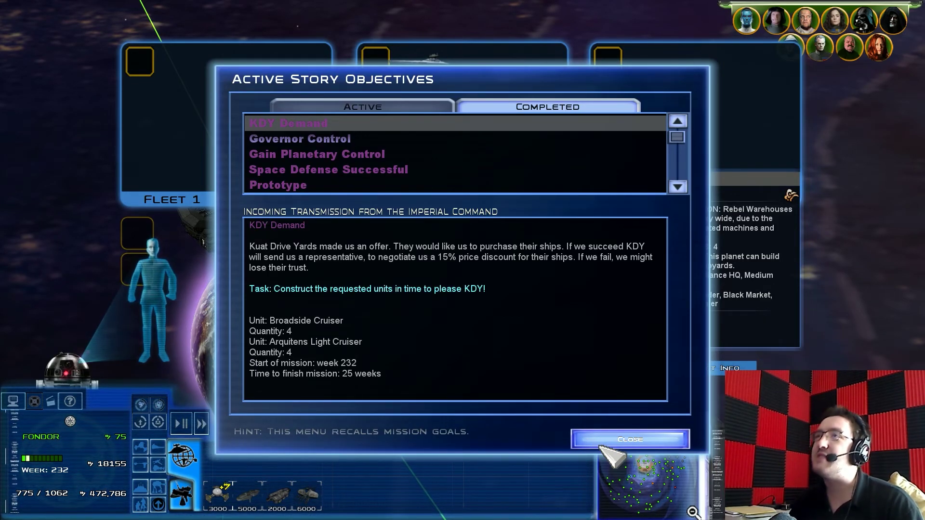
{"action": "left_click", "coordinate": [601, 446]}
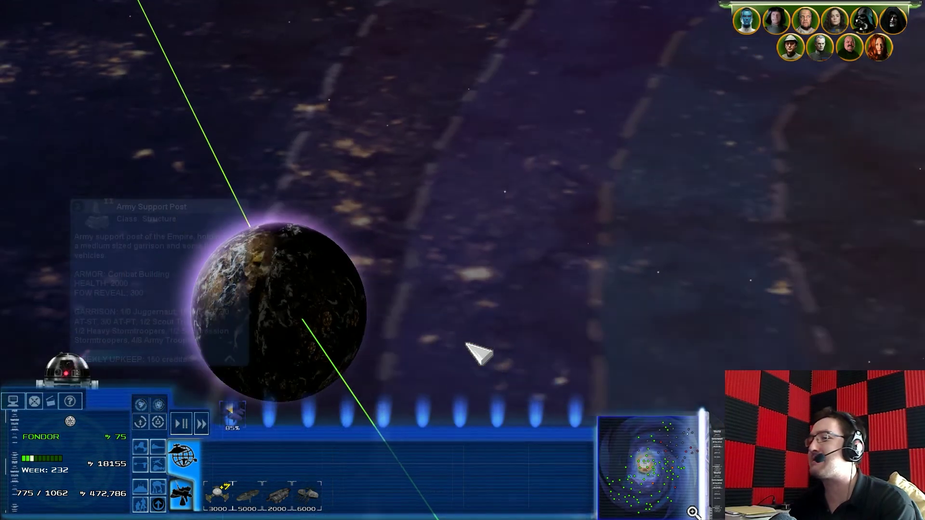
{"action": "double_click", "coordinate": [616, 217]}
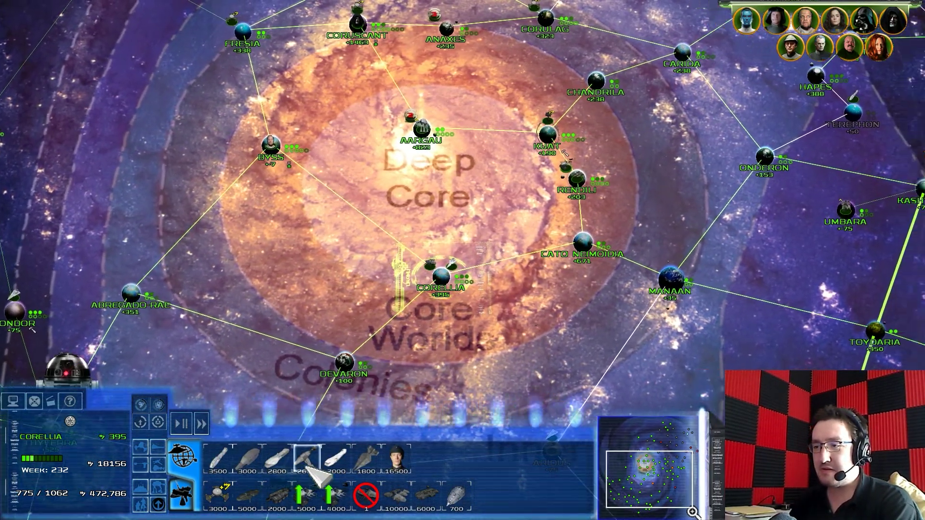
Check Cato Neimoidia and Rendili, then queue Fondor's Capital Shipyard Fighter Extension upgrade
{"action": "key", "text": "Right"}
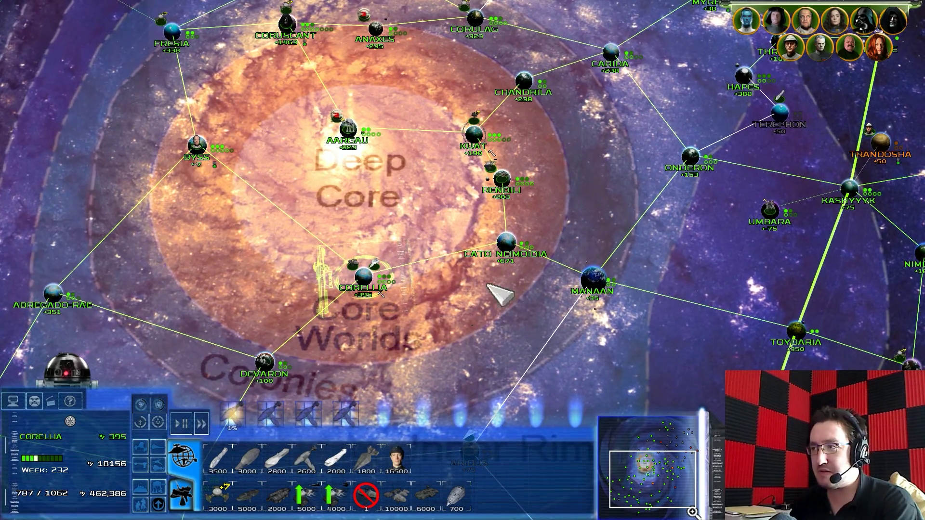
{"action": "left_click", "coordinate": [506, 245]}
{"action": "left_click", "coordinate": [522, 190]}
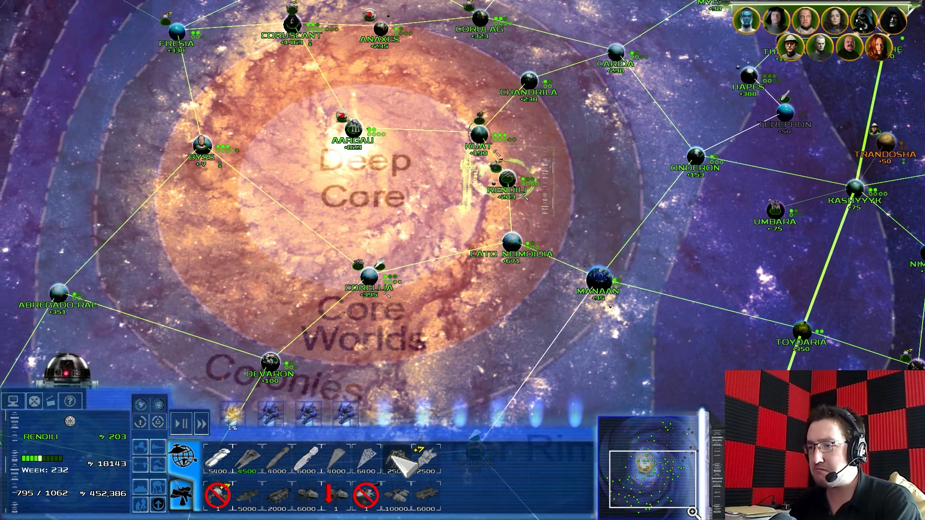
{"action": "key", "text": "Left"}
{"action": "key", "text": "Down"}
{"action": "left_click", "coordinate": [154, 239]}
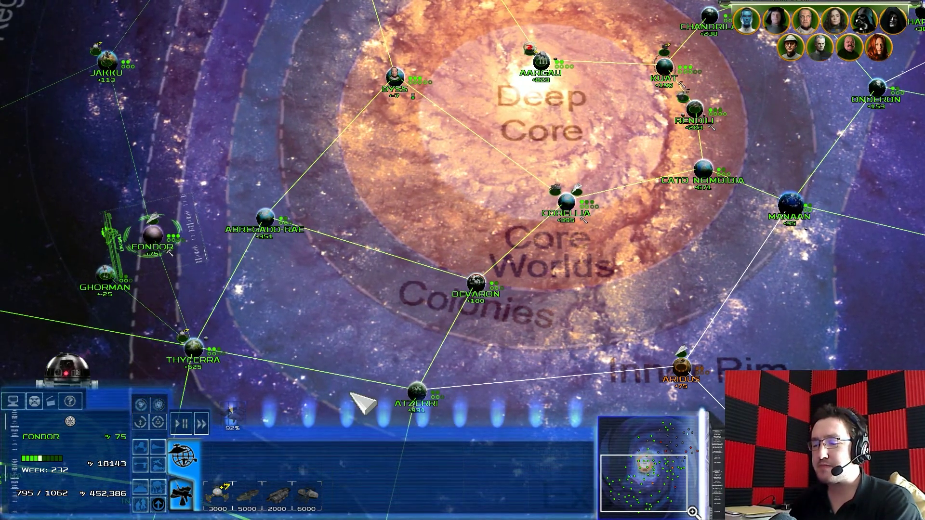
{"action": "key", "text": "Down"}
{"action": "key", "text": "Up"}
{"action": "key", "text": "Left"}
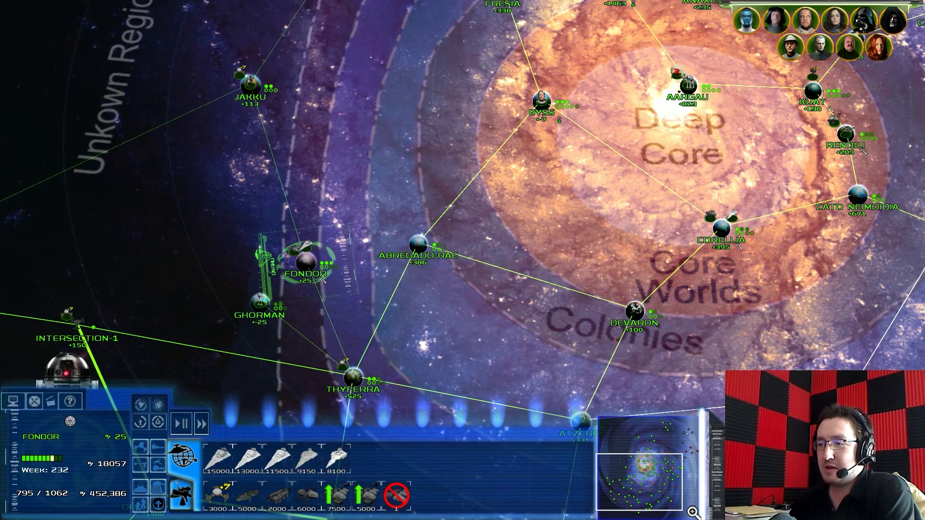
{"action": "key", "text": "Right"}
{"action": "left_click", "coordinate": [366, 495]}
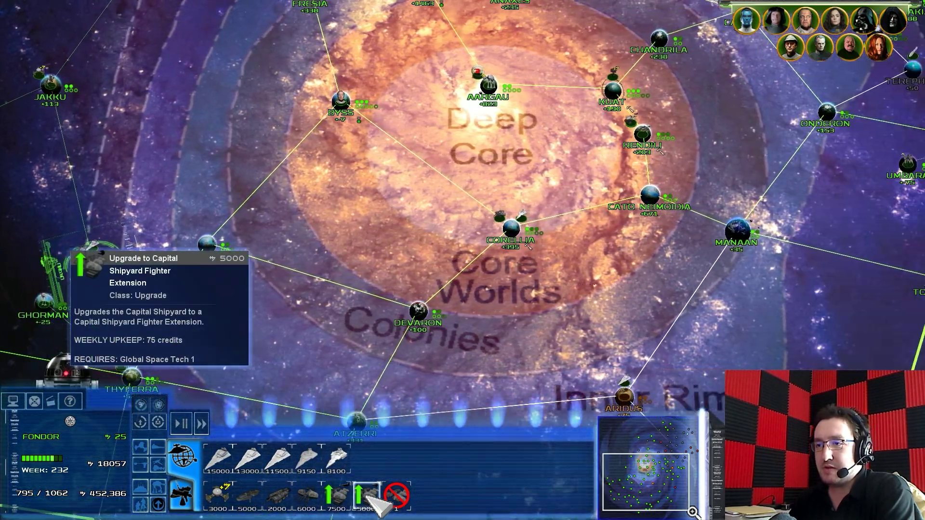
Move Bilbringi's three Star Destroyers into Fleet 2
{"action": "key", "text": "Down"}
{"action": "key", "text": "Right"}
{"action": "key", "text": "Up"}
{"action": "key", "text": "Left"}
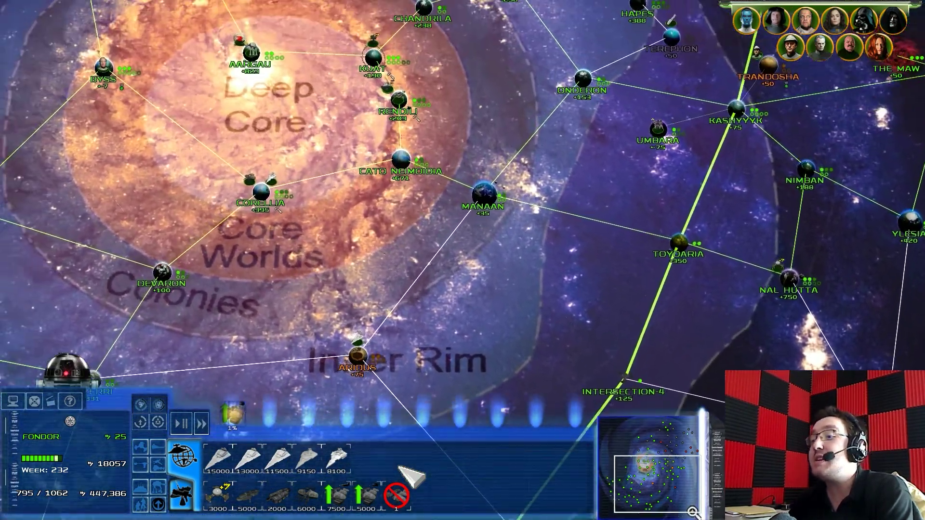
{"action": "scroll", "coordinate": [419, 93], "scroll_direction": "up", "scroll_amount": 3}
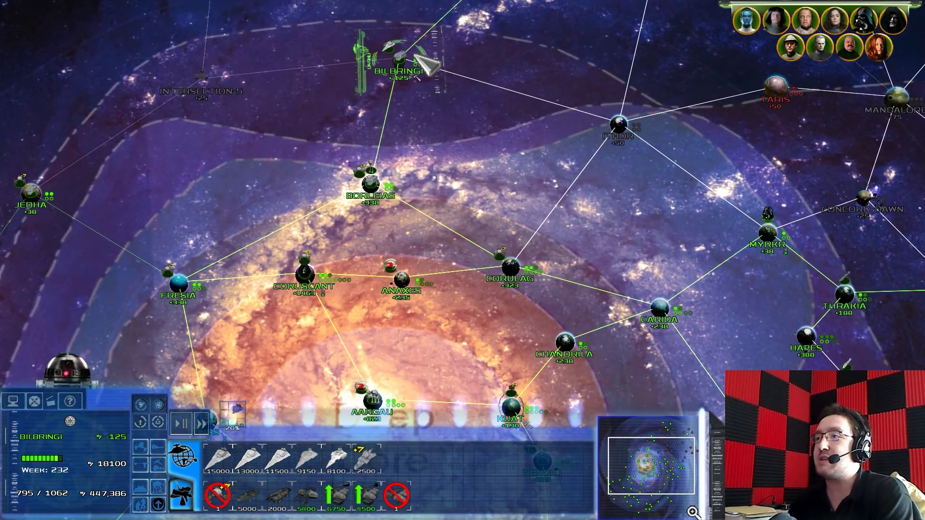
{"action": "scroll", "coordinate": [401, 63], "scroll_direction": "up", "scroll_amount": 2}
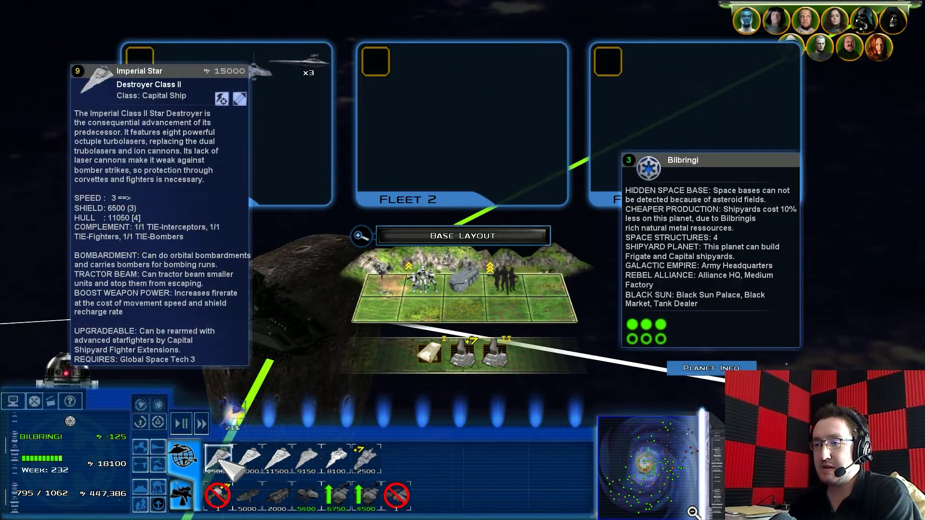
{"action": "left_click_drag", "start_coordinate": [306, 94], "coordinate": [409, 111]}
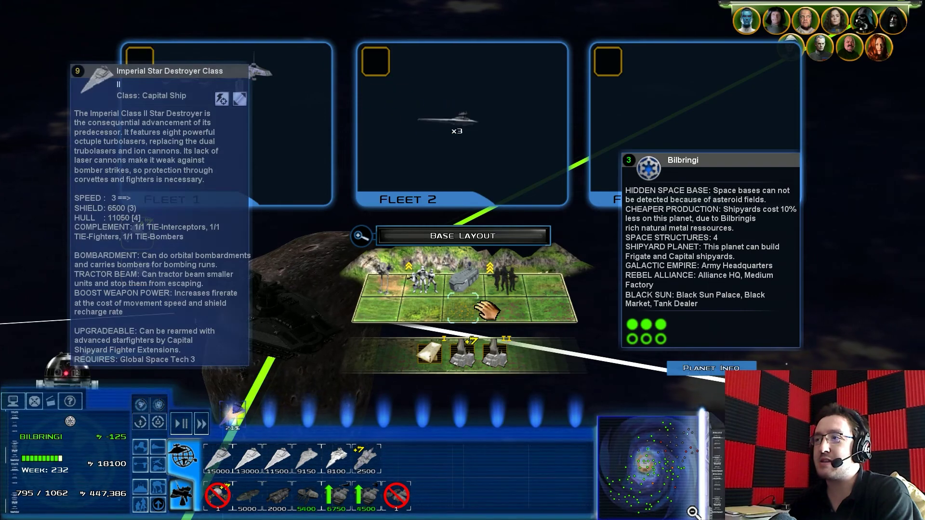
{"action": "scroll", "coordinate": [486, 311], "scroll_direction": "down", "scroll_amount": 3}
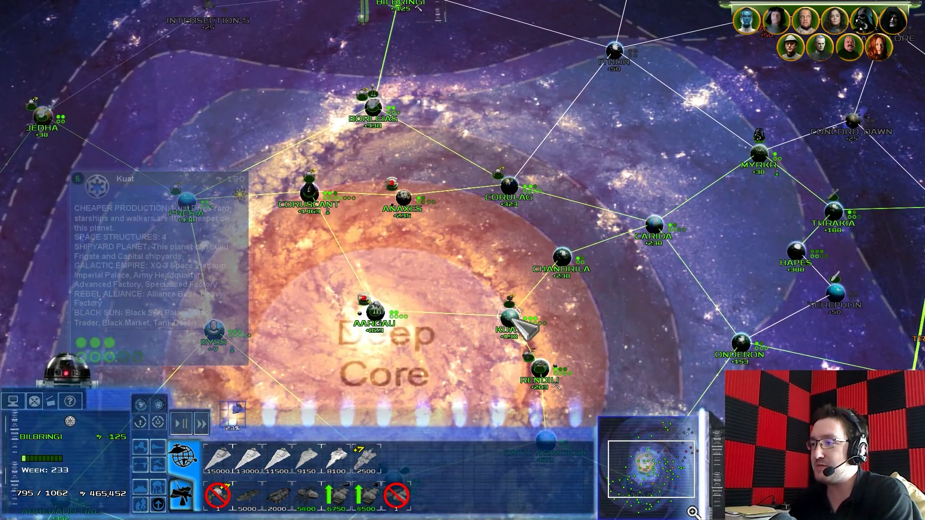
Refill Kuat's build queue with a new capital ship until full, checking Fondor in between
{"action": "left_click", "coordinate": [513, 320]}
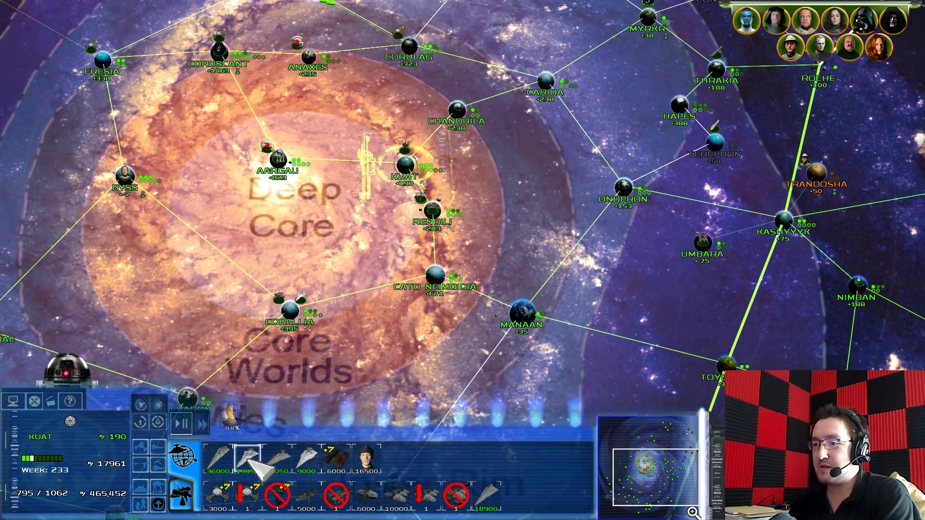
{"action": "key", "text": "Left"}
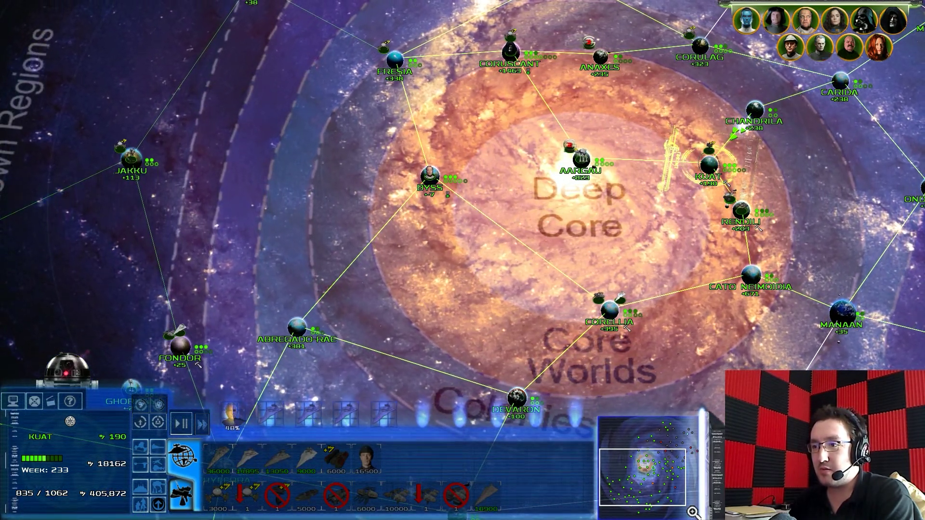
{"action": "left_click", "coordinate": [383, 417]}
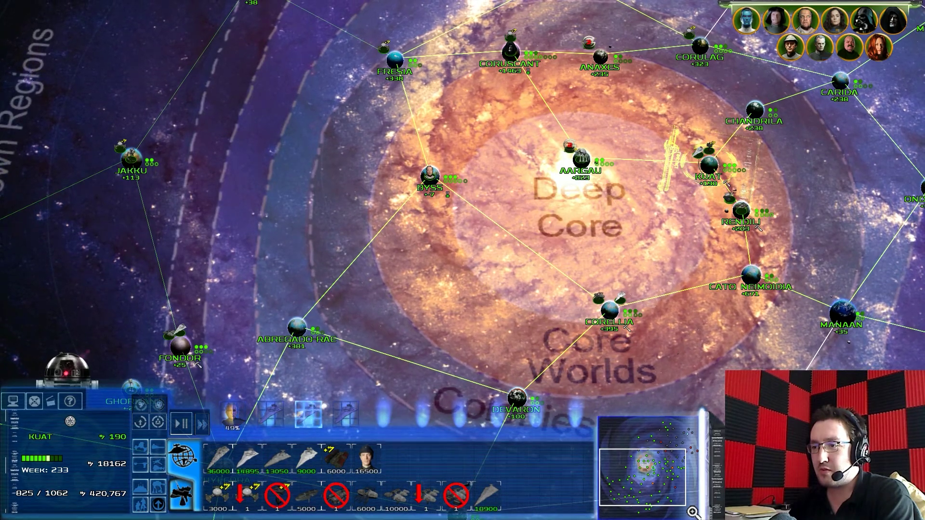
{"action": "left_click", "coordinate": [246, 460]}
{"action": "left_click", "coordinate": [365, 459]}
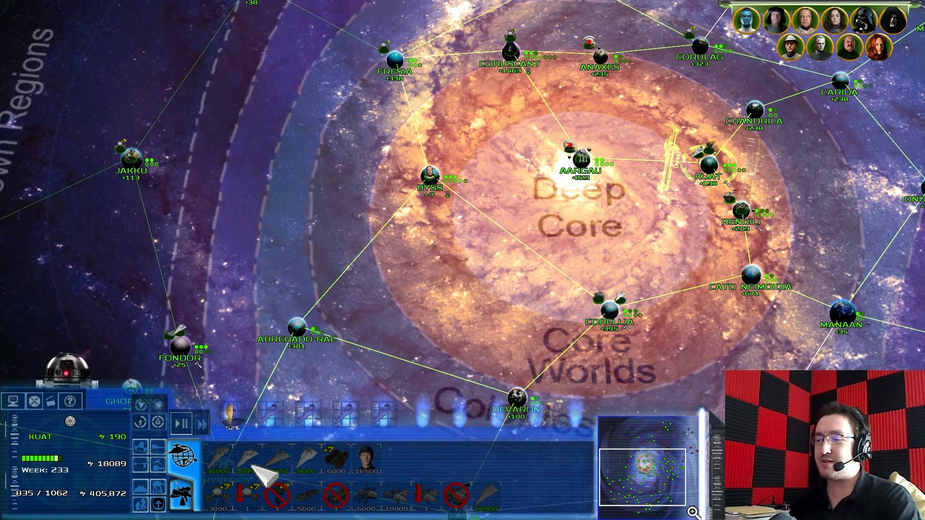
{"action": "left_click", "coordinate": [180, 346]}
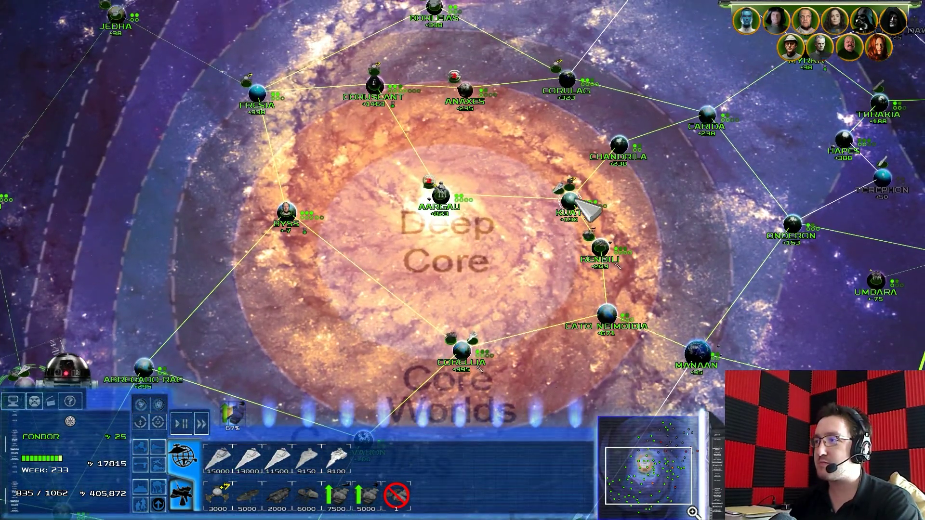
{"action": "left_click", "coordinate": [571, 201]}
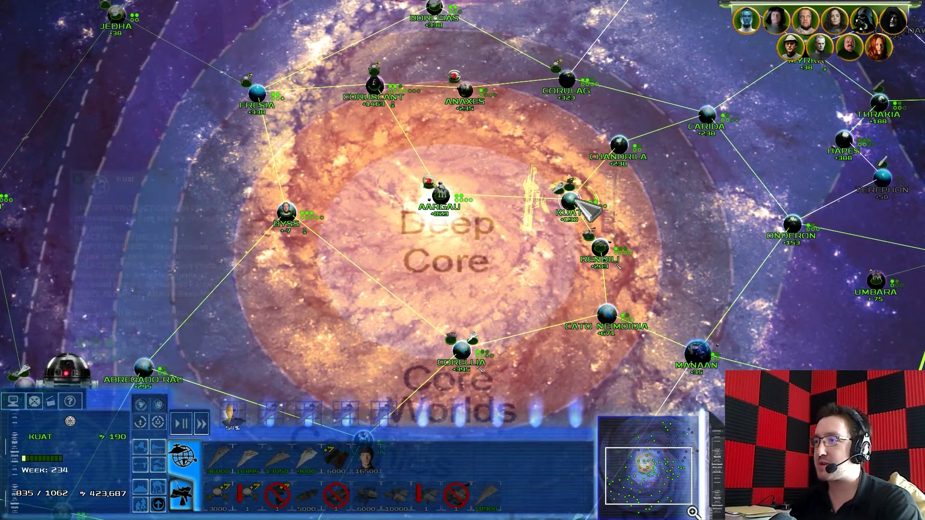
Pan the galaxy map east toward Kessel, then down to select Gamorr
{"action": "key", "text": "Right"}
{"action": "key", "text": "Up"}
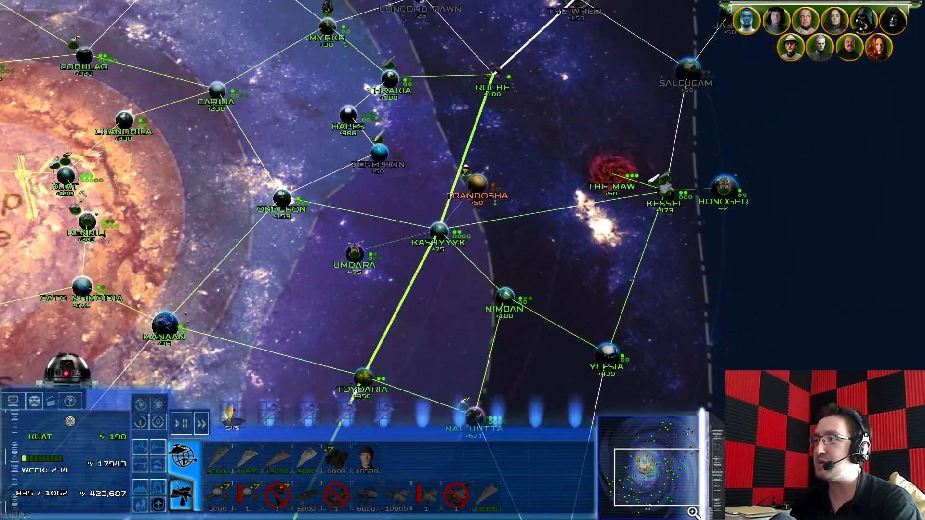
{"action": "key", "text": "Down"}
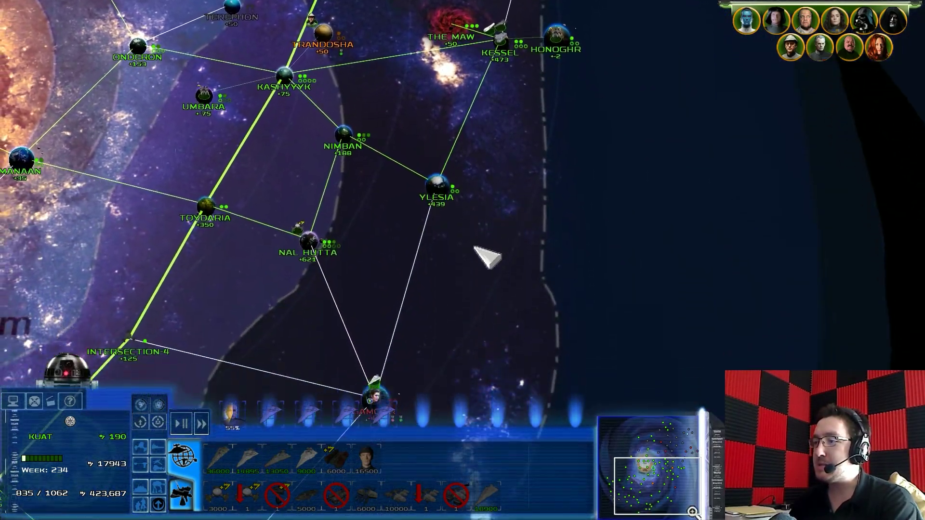
{"action": "left_click", "coordinate": [441, 275]}
{"action": "scroll", "coordinate": [449, 280], "scroll_direction": "up", "scroll_amount": 5}
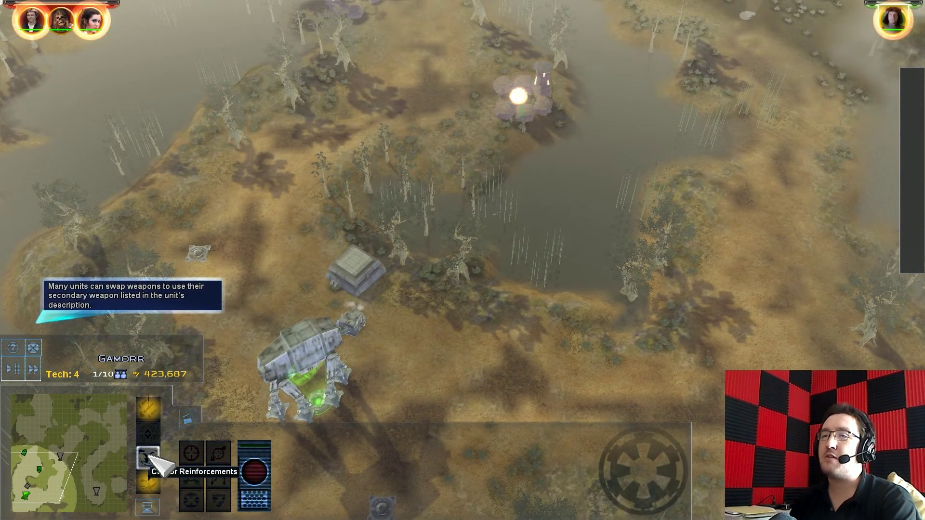
Land AT-AT reinforcements on Gamorr until six walkers are deployed
{"action": "left_click", "coordinate": [147, 457]}
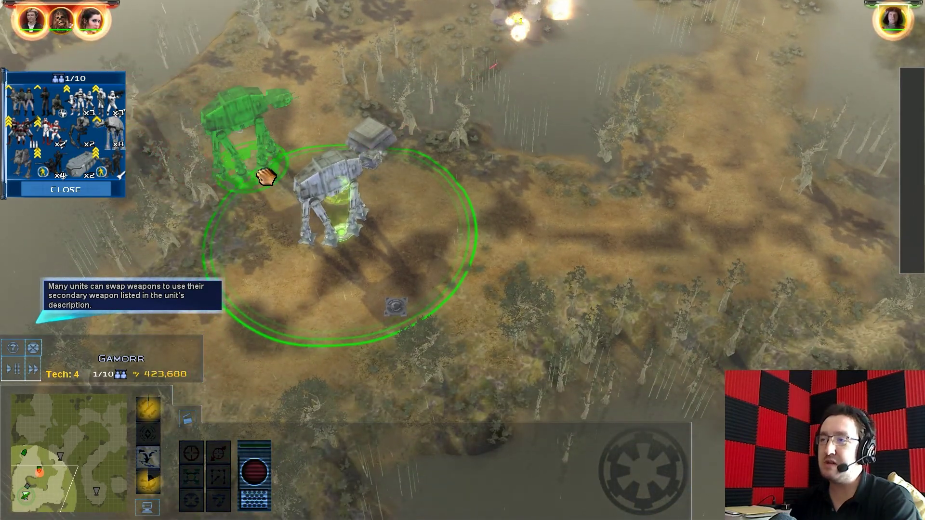
{"action": "left_click", "coordinate": [267, 177]}
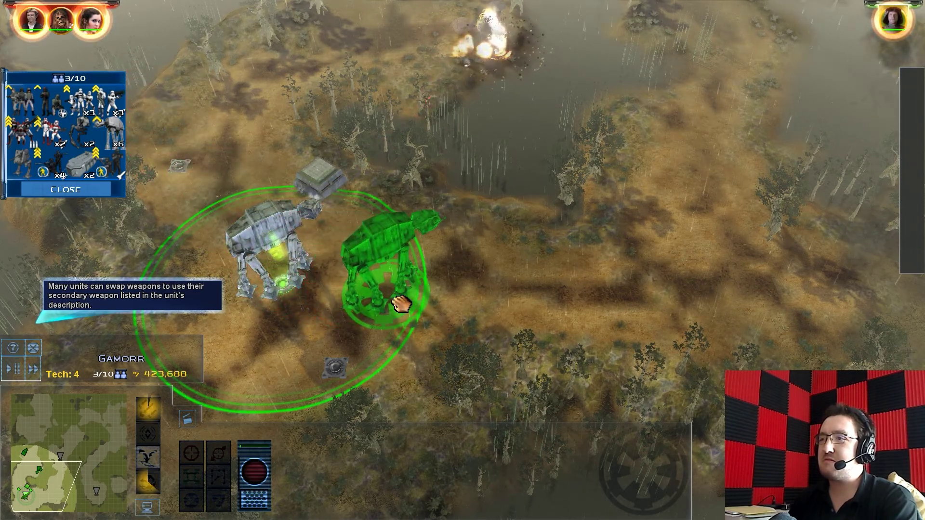
{"action": "left_click", "coordinate": [401, 304]}
{"action": "left_click", "coordinate": [119, 134]}
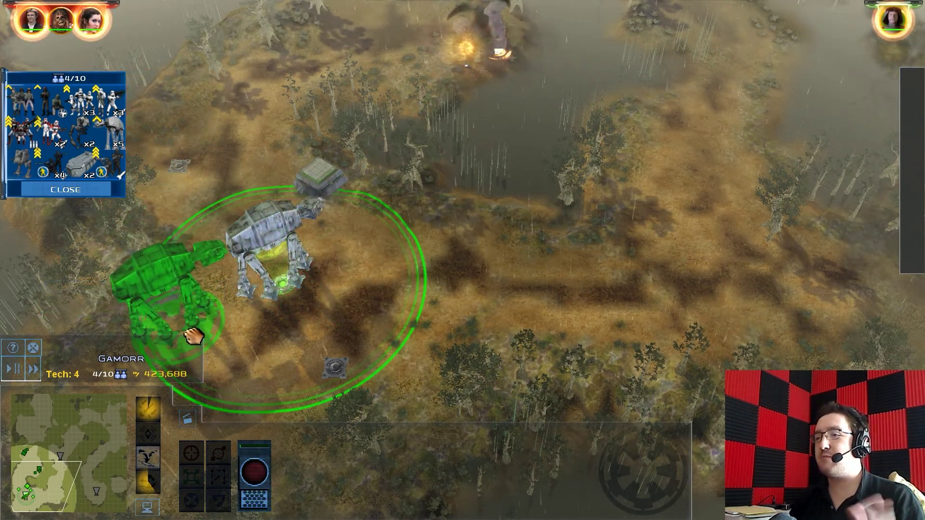
{"action": "left_click", "coordinate": [174, 304]}
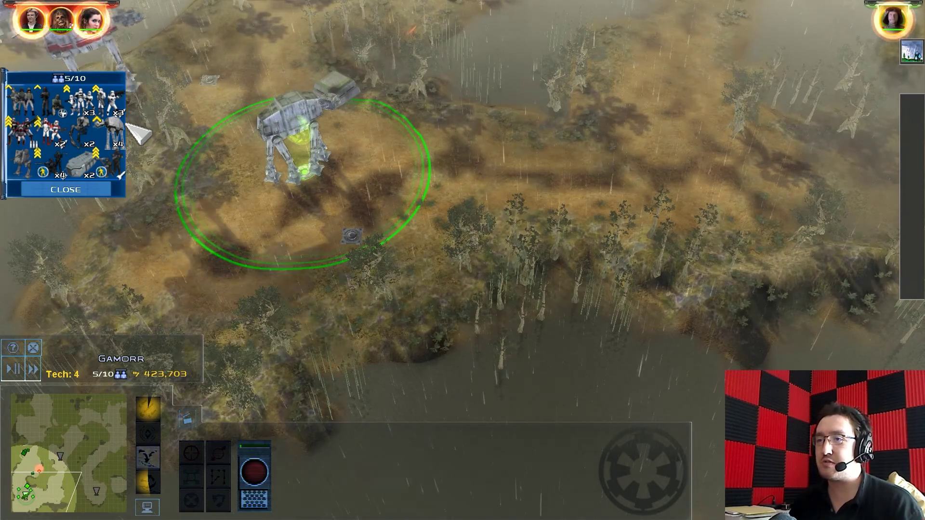
{"action": "left_click", "coordinate": [116, 133]}
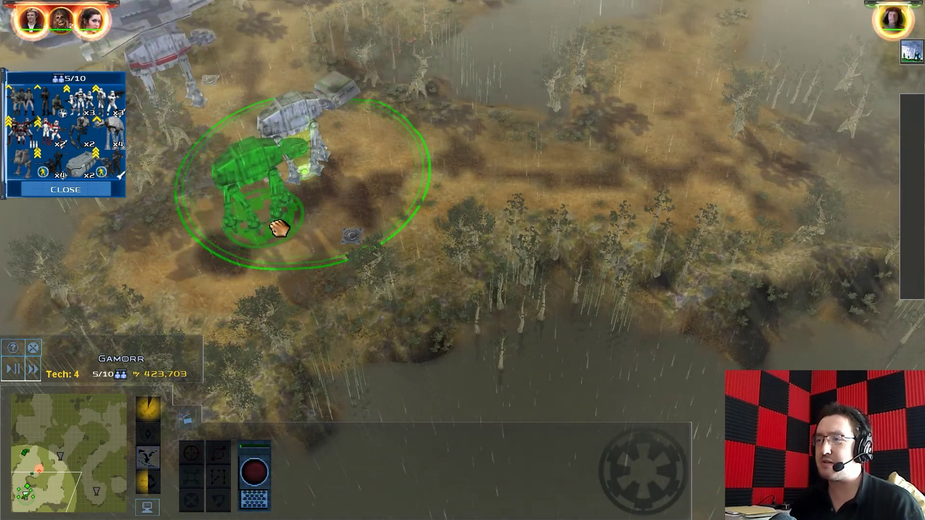
{"action": "left_click", "coordinate": [293, 249]}
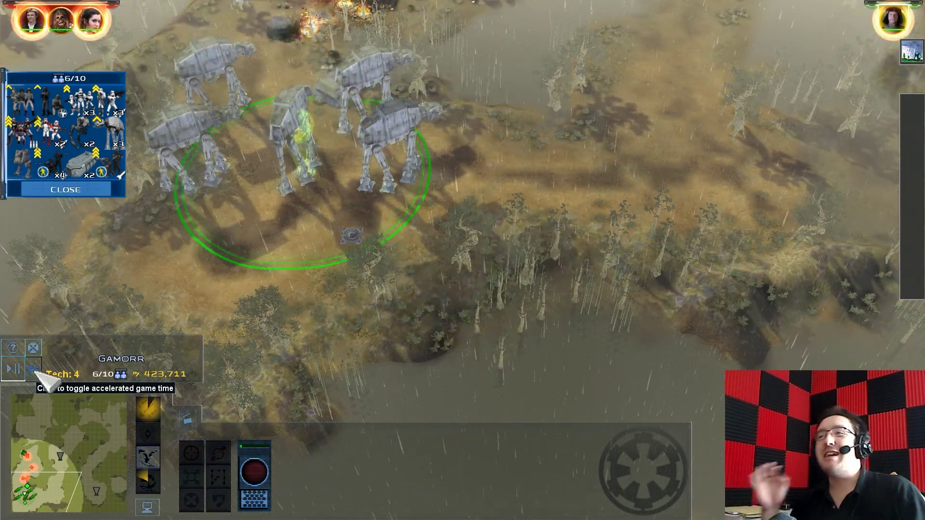
Survey the battle and box-select all the AT-AT walkers
{"action": "key", "text": "Up"}
{"action": "key", "text": "Up"}
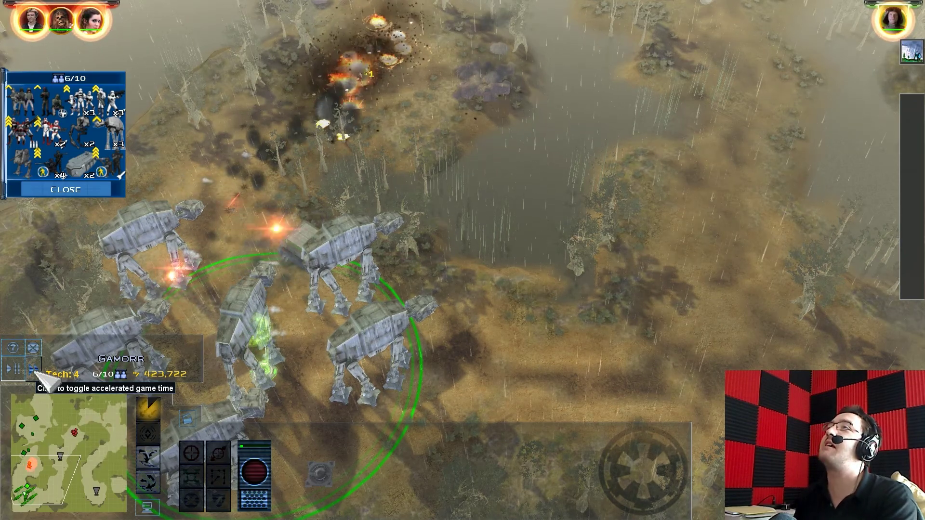
{"action": "key", "text": "Up"}
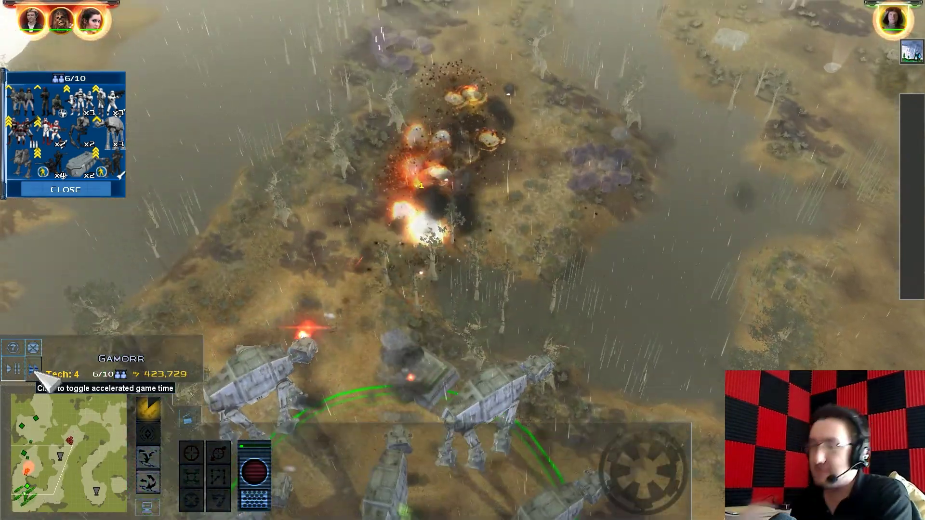
{"action": "key", "text": "Up"}
{"action": "key", "text": "Right"}
{"action": "key", "text": "Down"}
{"action": "key", "text": "Right"}
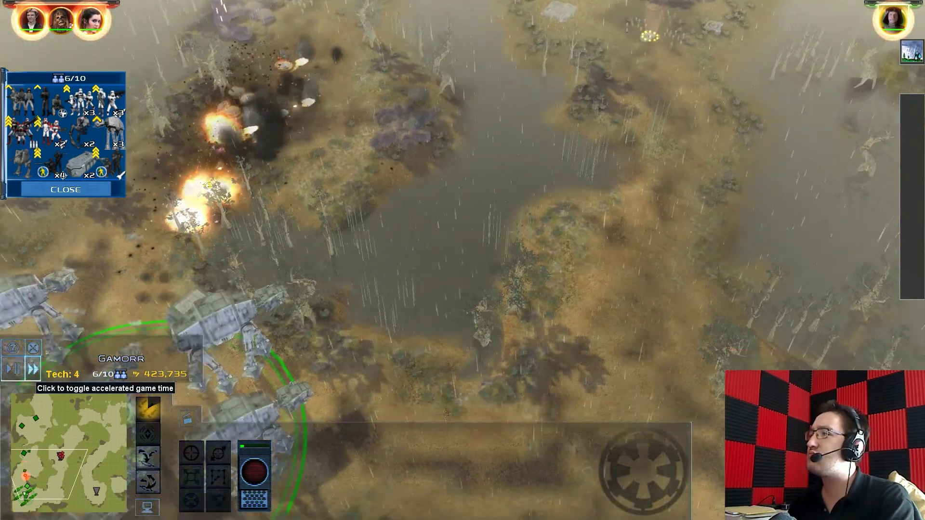
{"action": "key", "text": "Down"}
{"action": "key", "text": "Left"}
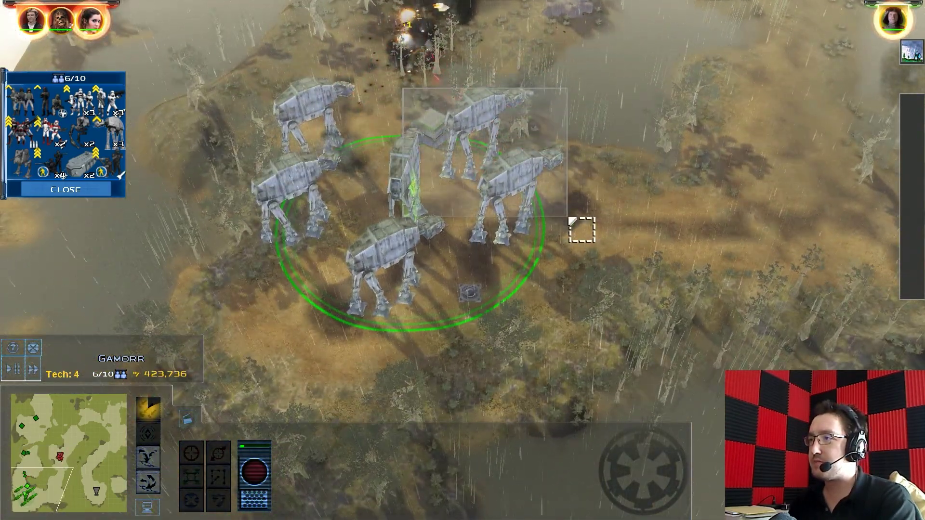
{"action": "left_click_drag", "start_coordinate": [403, 88], "coordinate": [571, 220]}
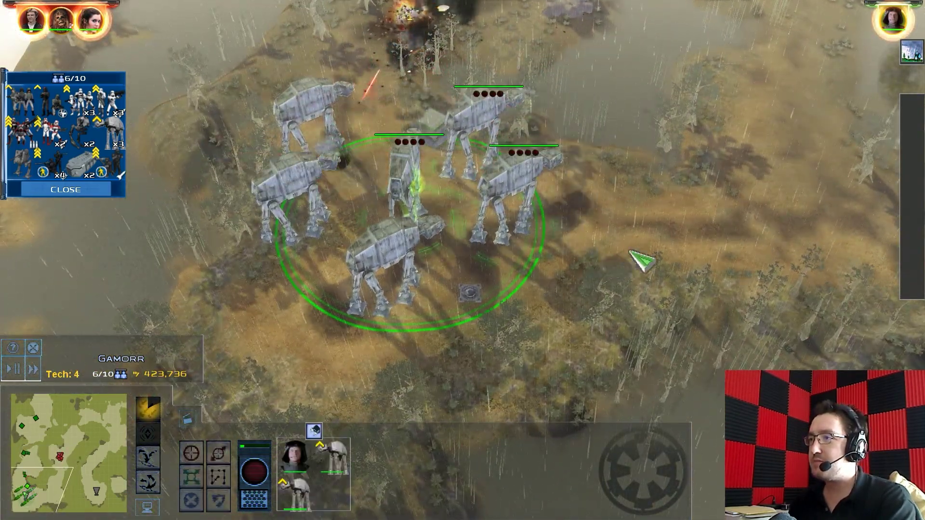
Order the selected walkers to advance to a point across the water
{"action": "key", "text": "Up"}
{"action": "key", "text": "Right"}
{"action": "key", "text": "Down"}
{"action": "key", "text": "Left"}
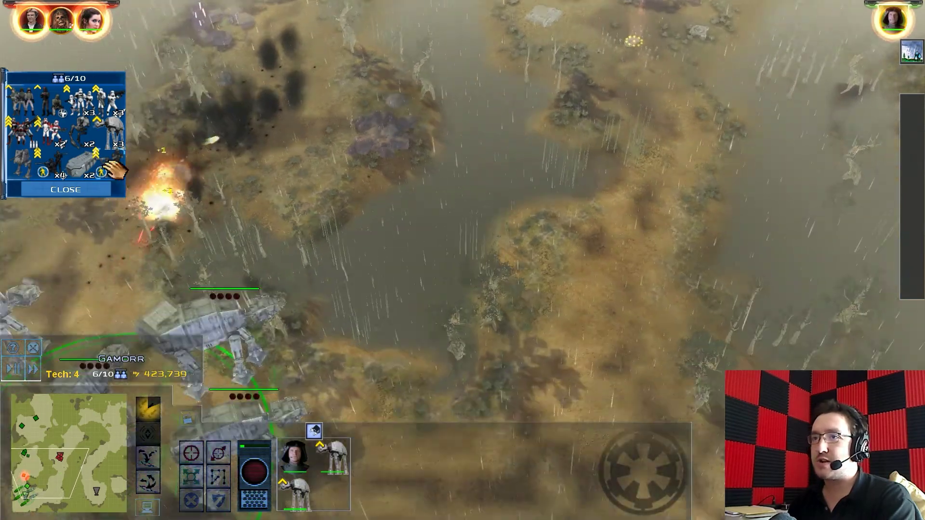
{"action": "key", "text": "Up"}
{"action": "key", "text": "Right"}
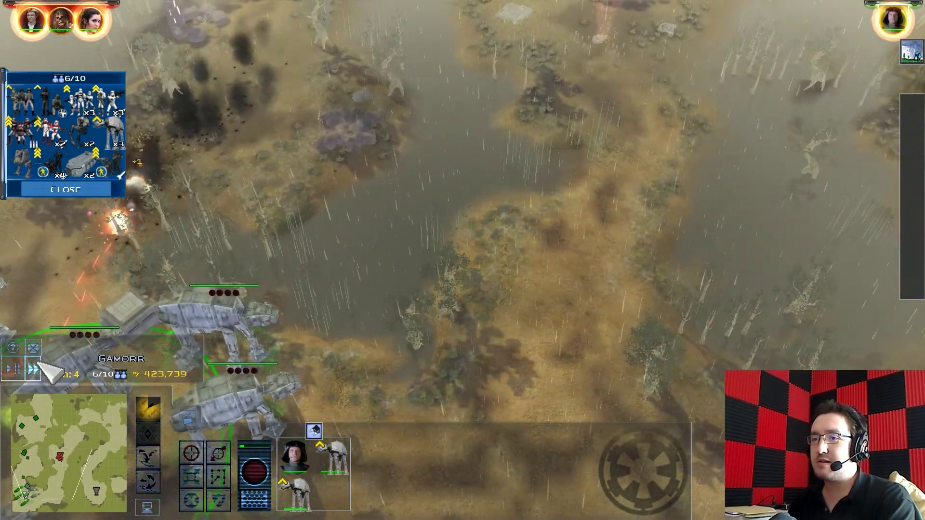
{"action": "key", "text": "Up"}
{"action": "key", "text": "Right"}
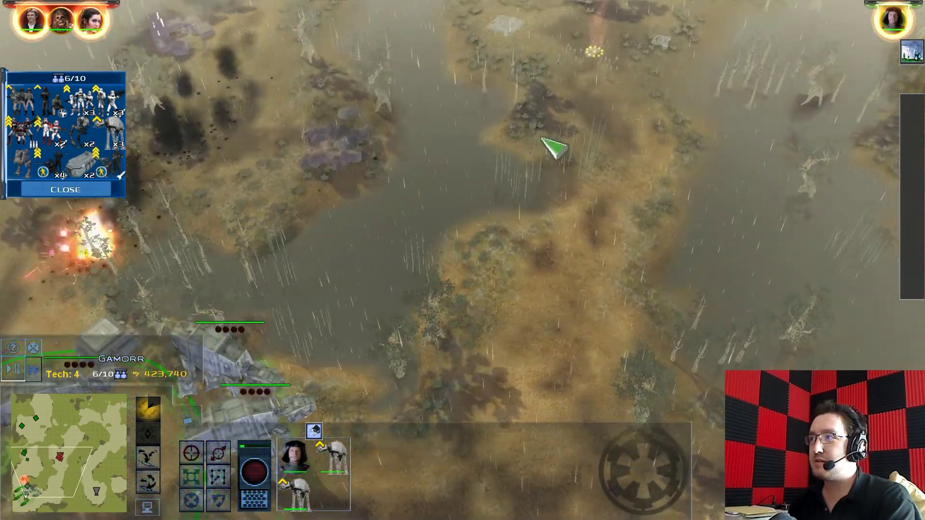
{"action": "right_click", "coordinate": [478, 250]}
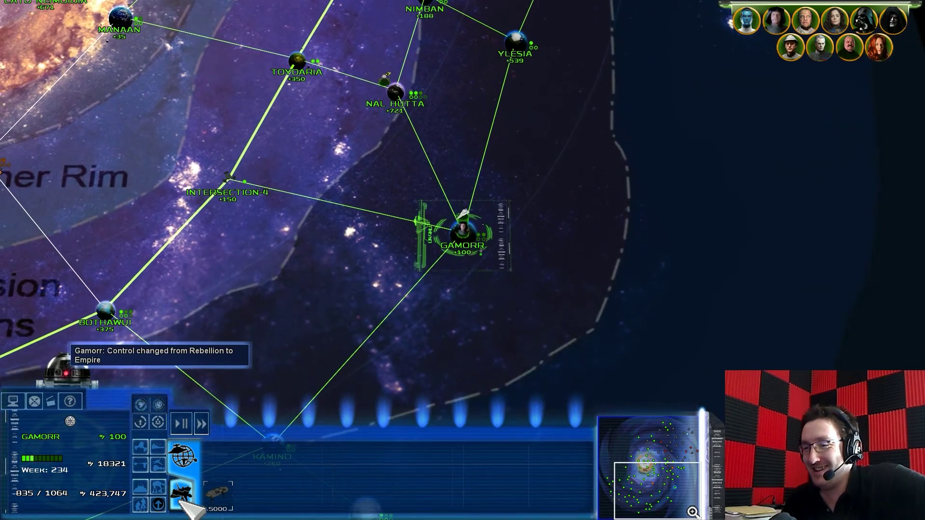
Queue new builds at captured Gamorr, open its planet view, then pan toward the Core Worlds
{"action": "left_click", "coordinate": [350, 502]}
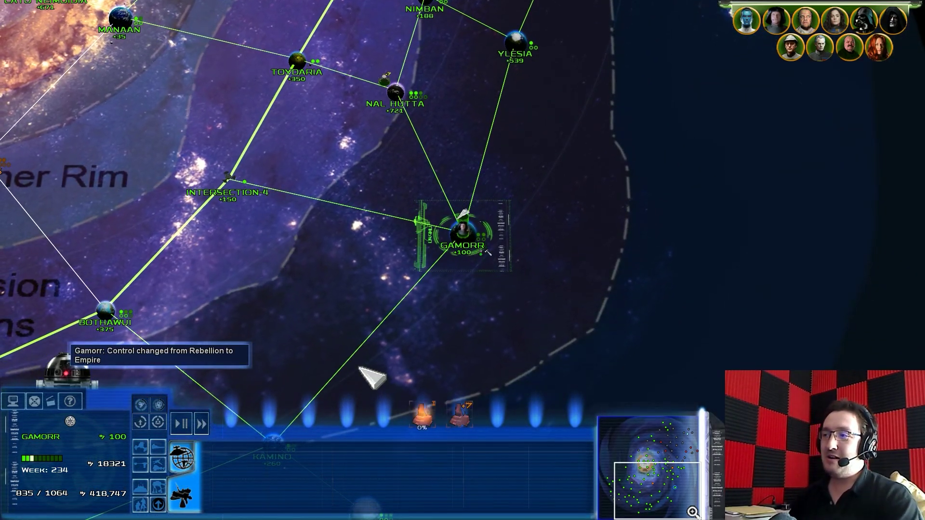
{"action": "left_click_drag", "start_coordinate": [412, 314], "coordinate": [643, 83]}
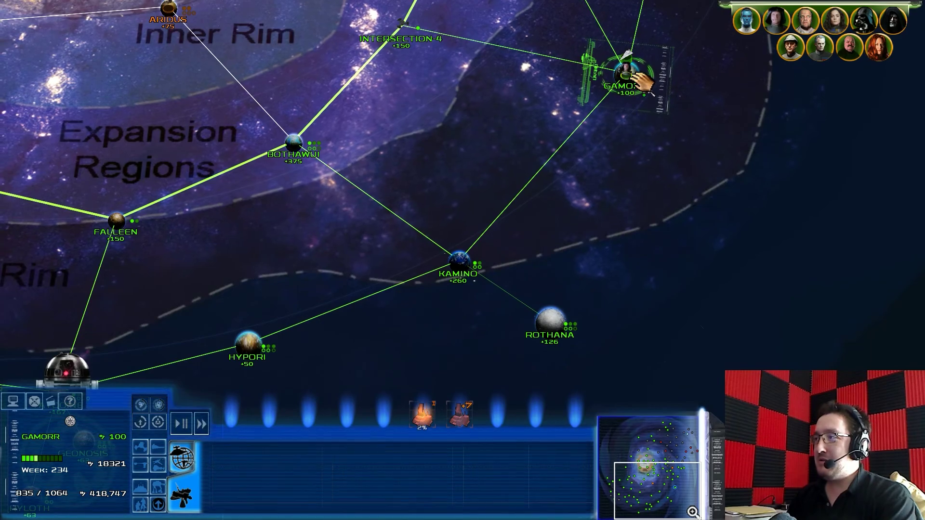
{"action": "left_click", "coordinate": [642, 82]}
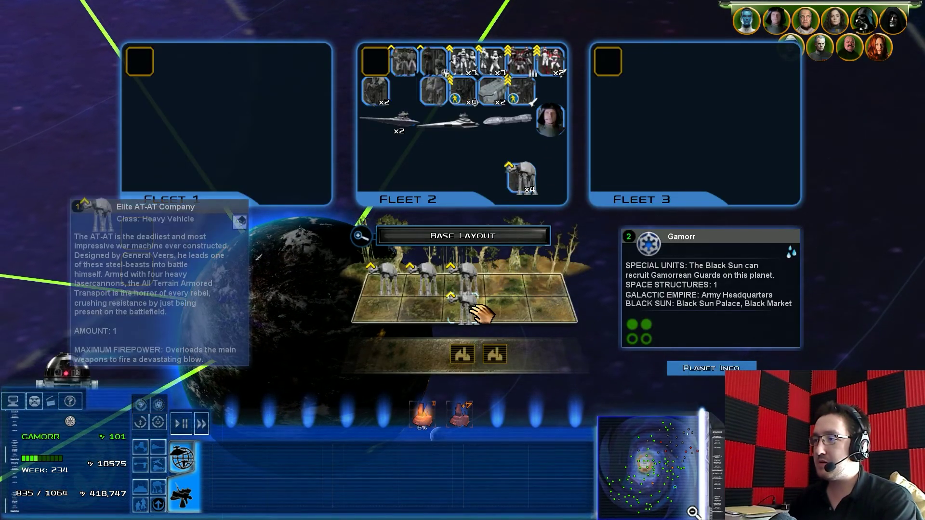
{"action": "scroll", "coordinate": [479, 161], "scroll_direction": "down", "scroll_amount": 2}
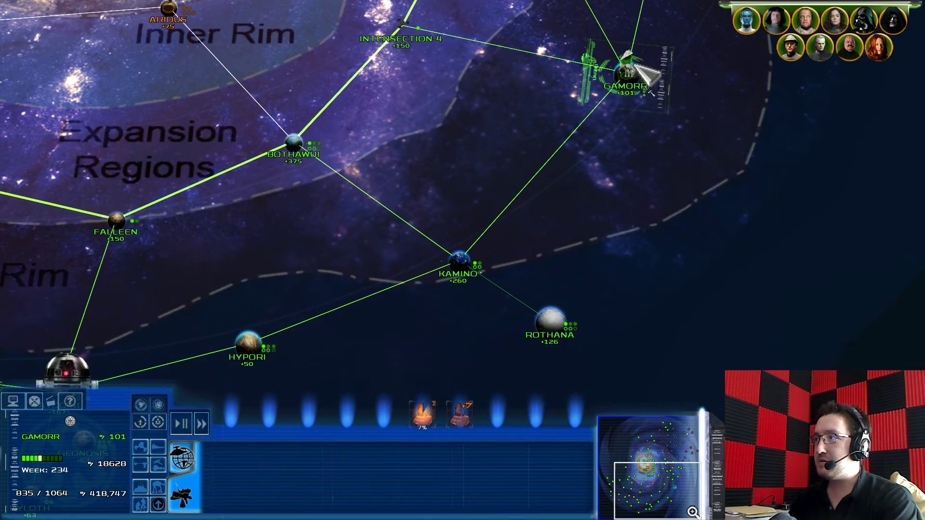
{"action": "key", "text": "Left"}
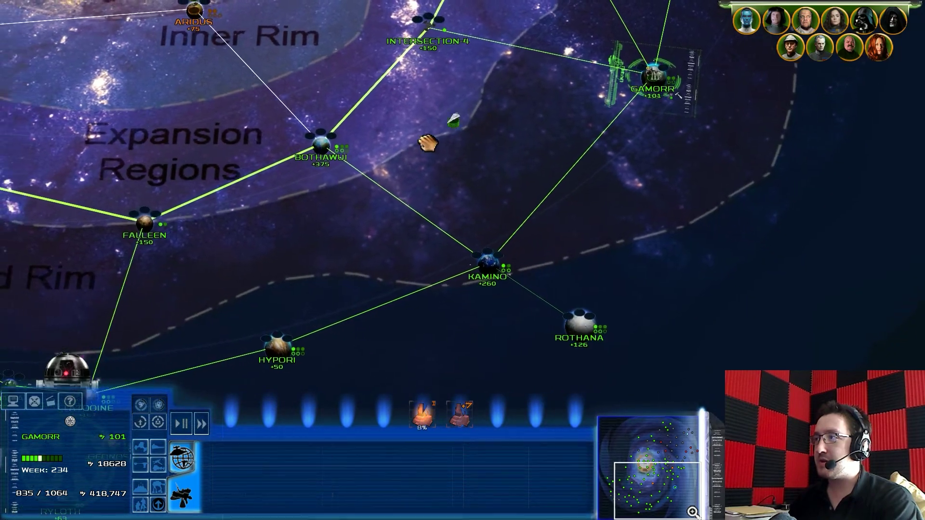
{"action": "key", "text": "Left"}
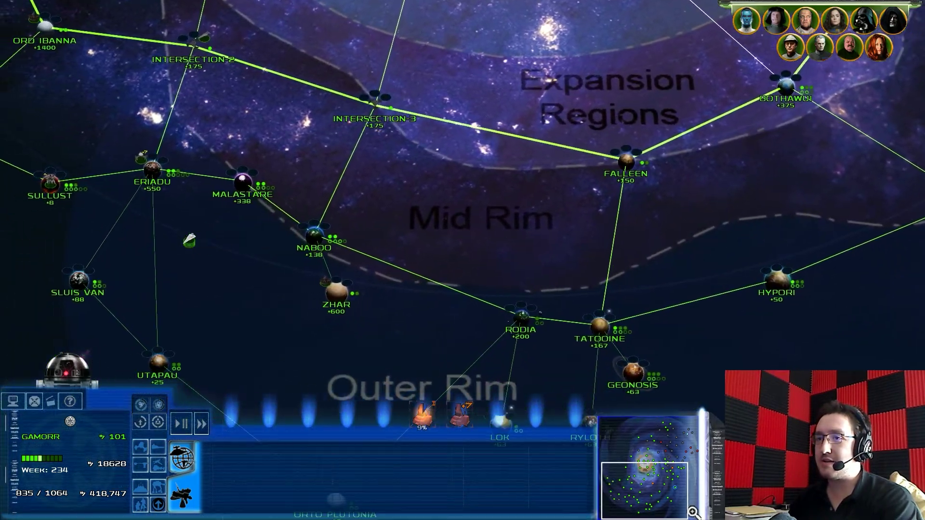
{"action": "key", "text": "Up"}
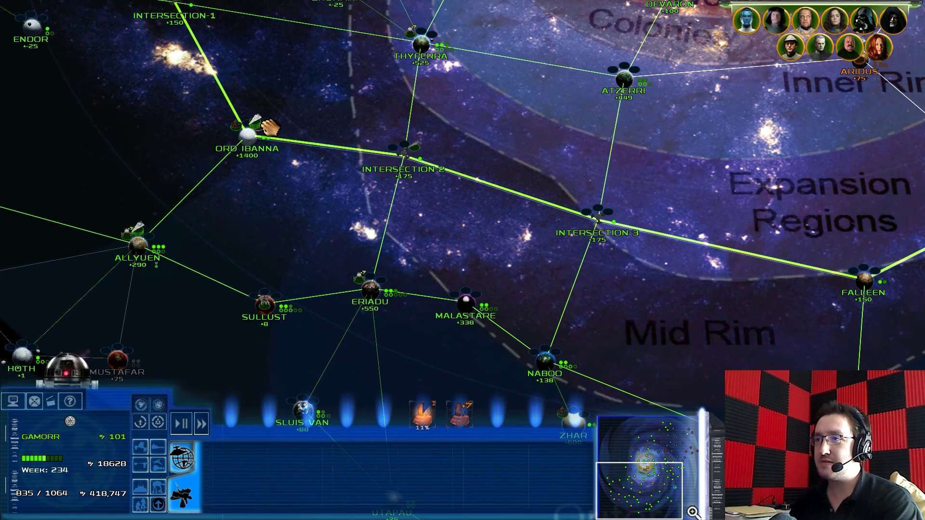
{"action": "key", "text": "Right"}
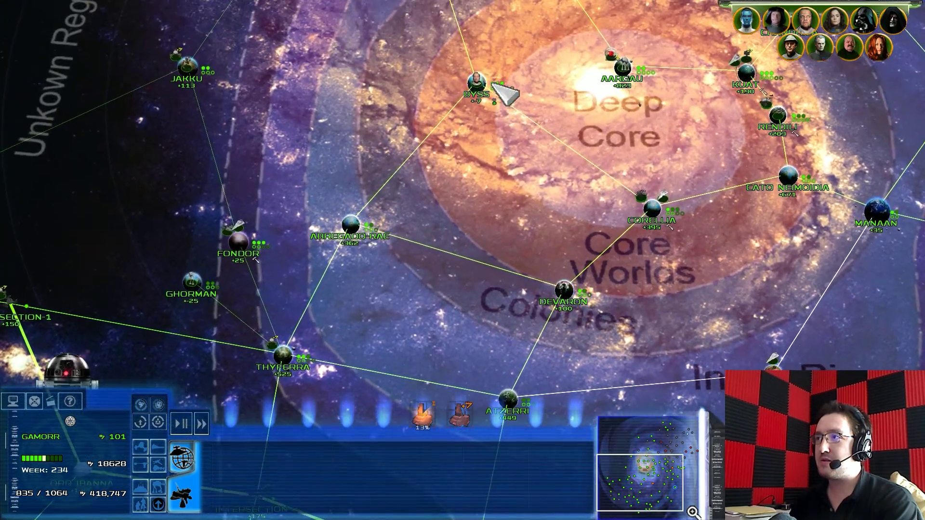
Open Byss's planet screen, then Kuat's, leaving Kuat's ground map
{"action": "double_click", "coordinate": [496, 86]}
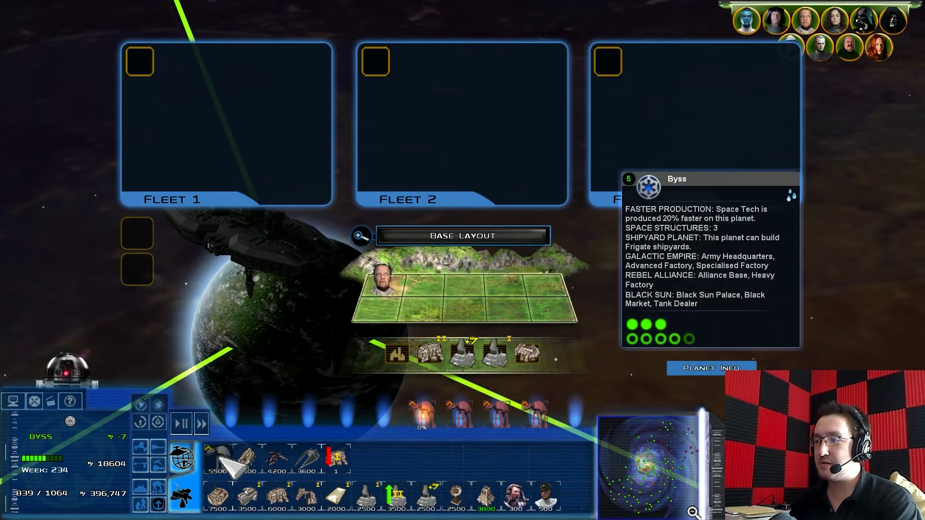
{"action": "scroll", "coordinate": [497, 248], "scroll_direction": "down", "scroll_amount": 3}
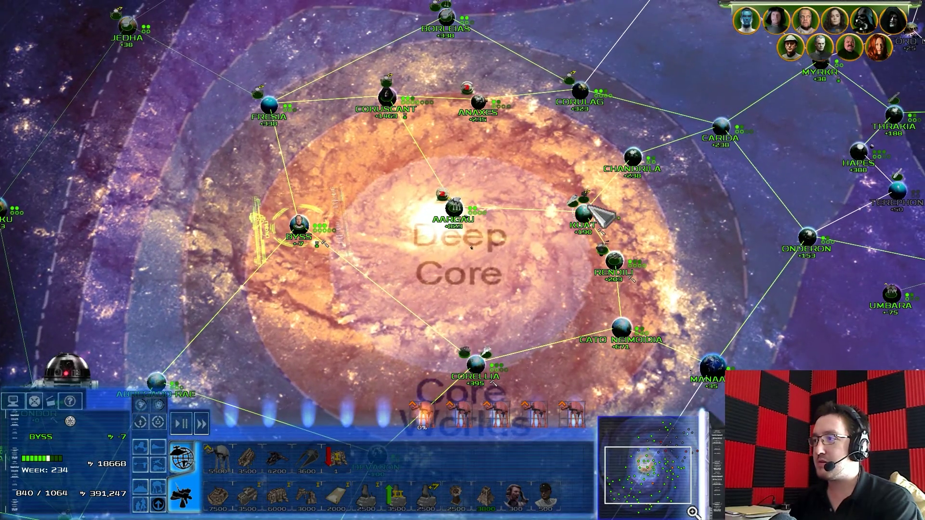
{"action": "double_click", "coordinate": [585, 211]}
{"action": "left_click", "coordinate": [264, 452]}
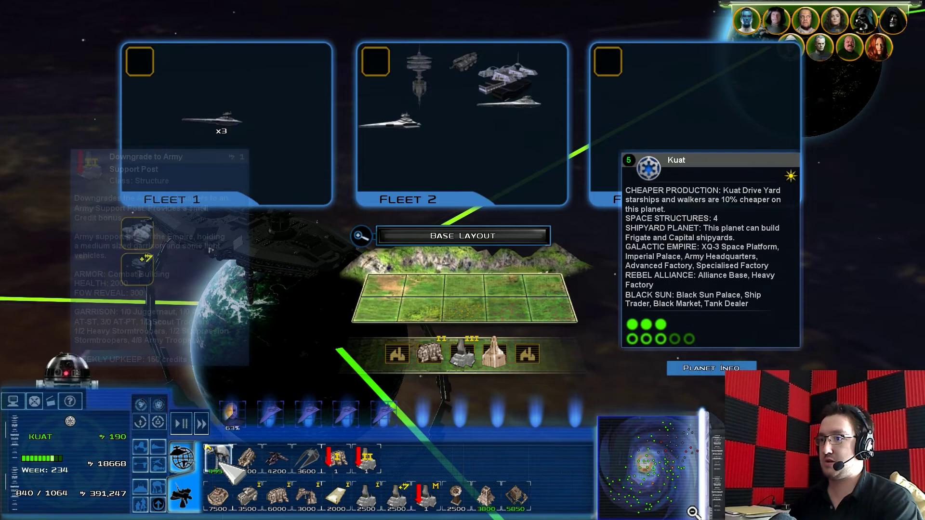
{"action": "scroll", "coordinate": [265, 399], "scroll_direction": "down", "scroll_amount": 3}
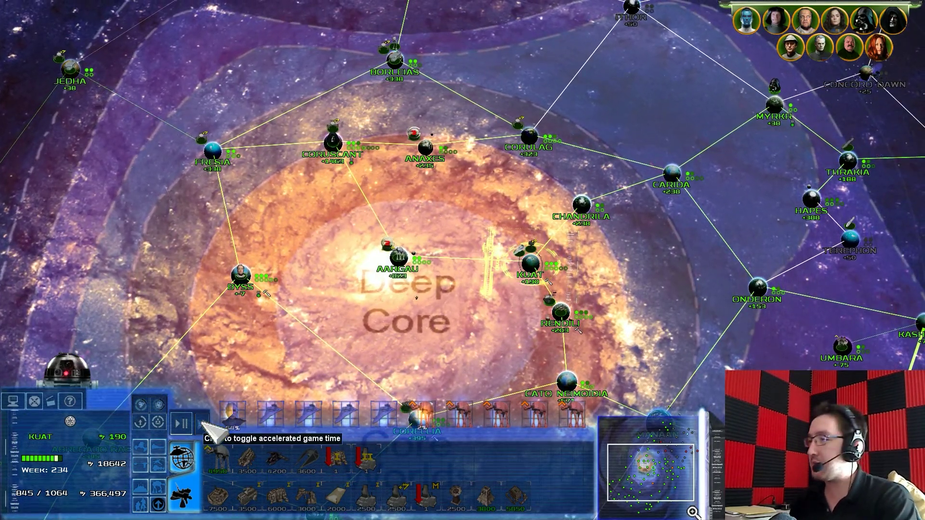
Pan past Roche and Kashyyyk and back, then open Fondor's planet screen
{"action": "key", "text": "Right"}
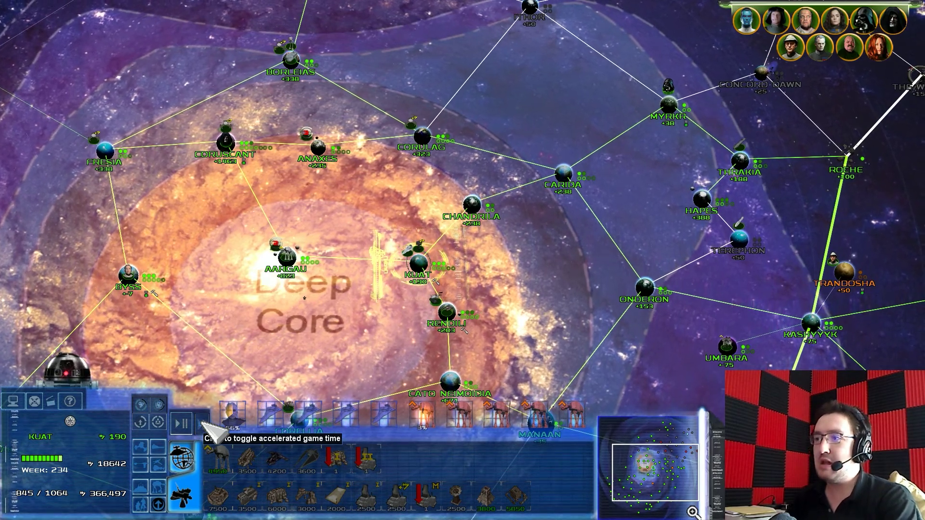
{"action": "key", "text": "Down"}
{"action": "key", "text": "Left"}
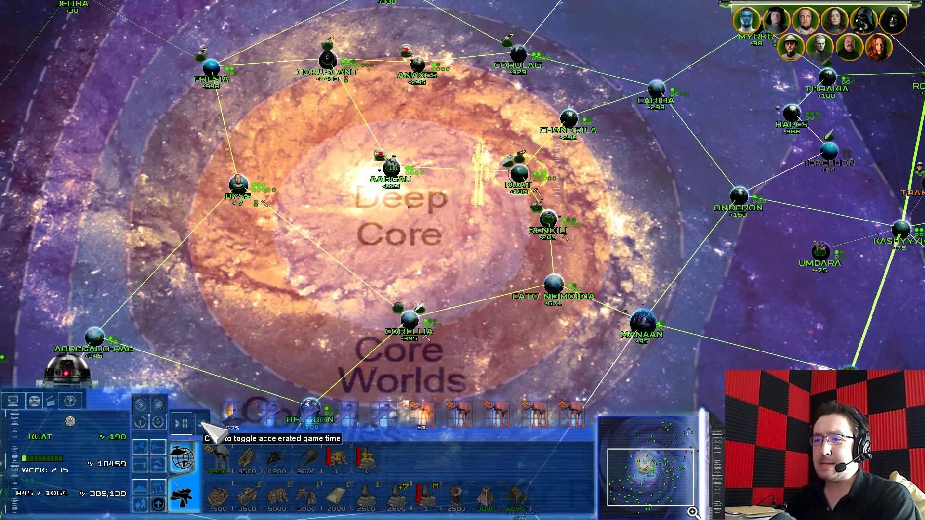
{"action": "key", "text": "Left"}
{"action": "double_click", "coordinate": [182, 302]}
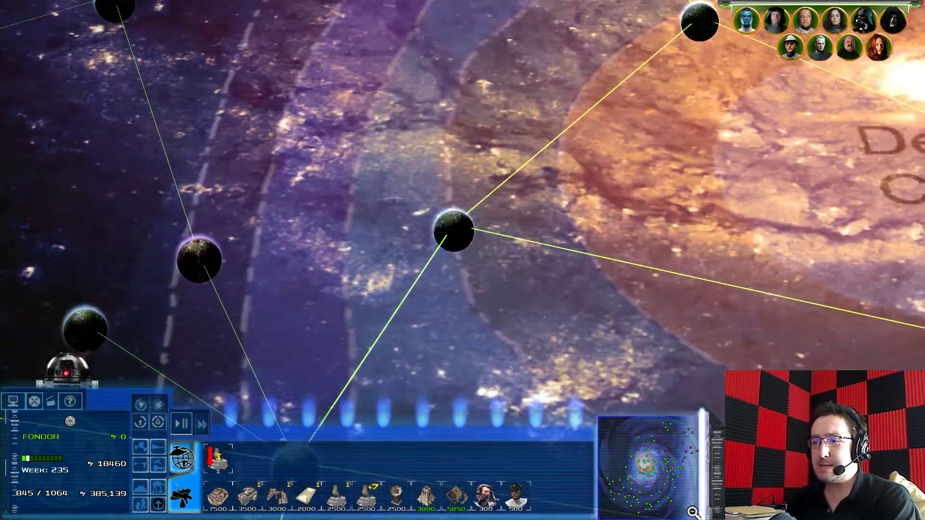
{"action": "mouse_move", "coordinate": [220, 460]}
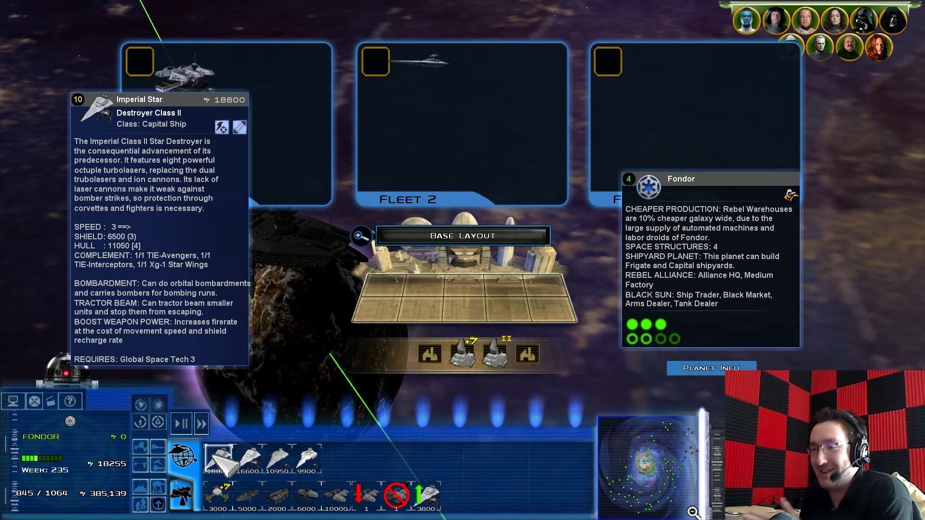
{"action": "scroll", "coordinate": [434, 264], "scroll_direction": "down", "scroll_amount": 2}
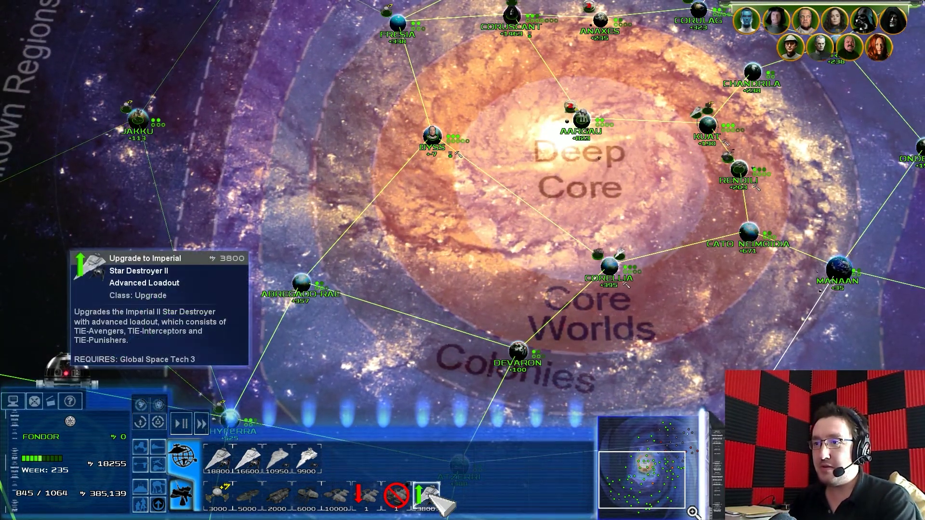
Queue Fondor's Star Destroyer II advanced-loadout upgrade, then select Bilbringi
{"action": "key", "text": "Left"}
{"action": "left_click", "coordinate": [432, 494]}
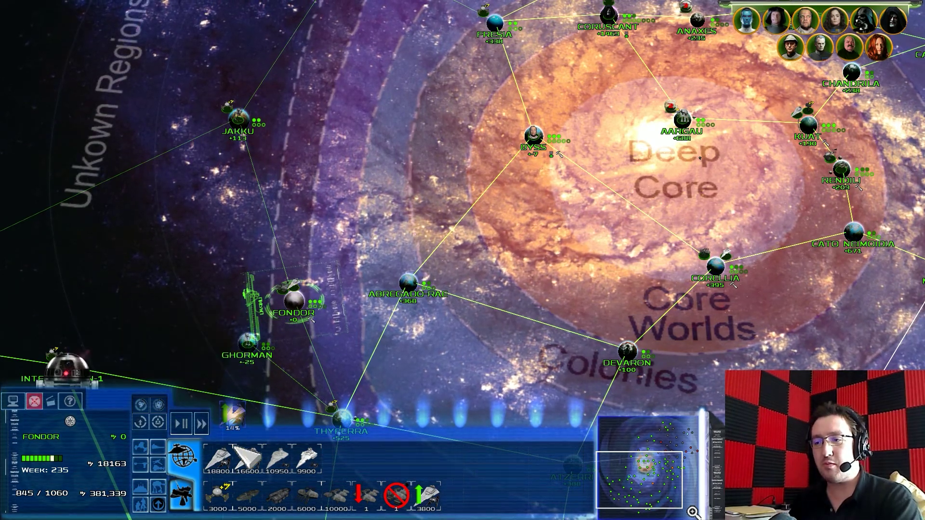
{"action": "key", "text": "Up"}
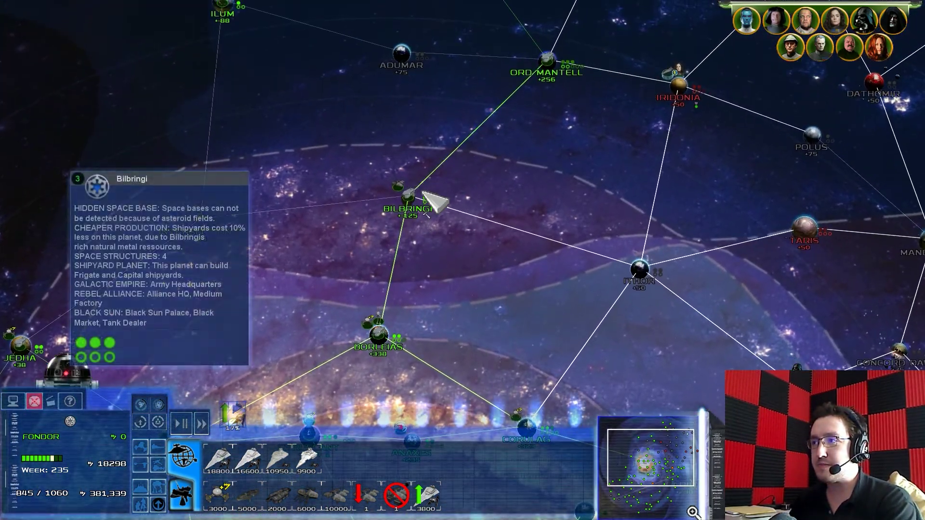
{"action": "left_click", "coordinate": [427, 196]}
Reselect Fondor, then check Bilbringi's build options
{"action": "key", "text": "Down"}
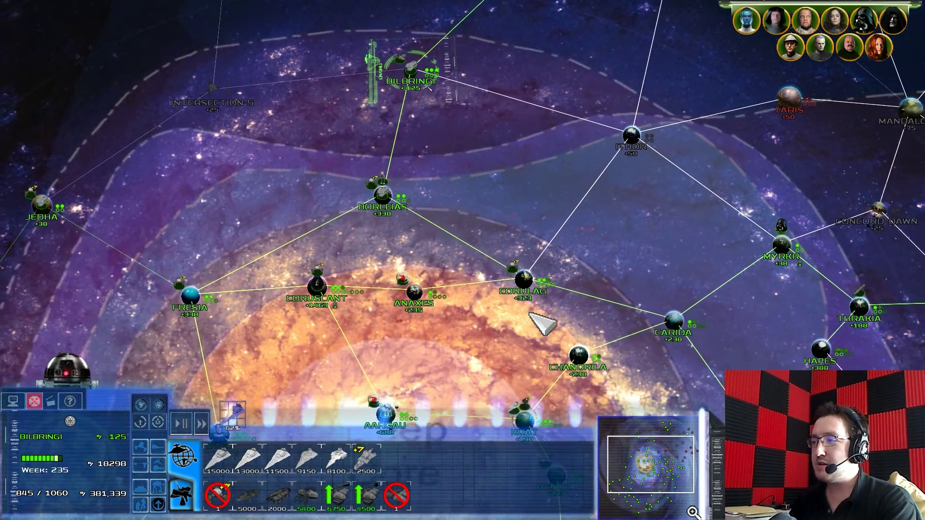
{"action": "key", "text": "Left"}
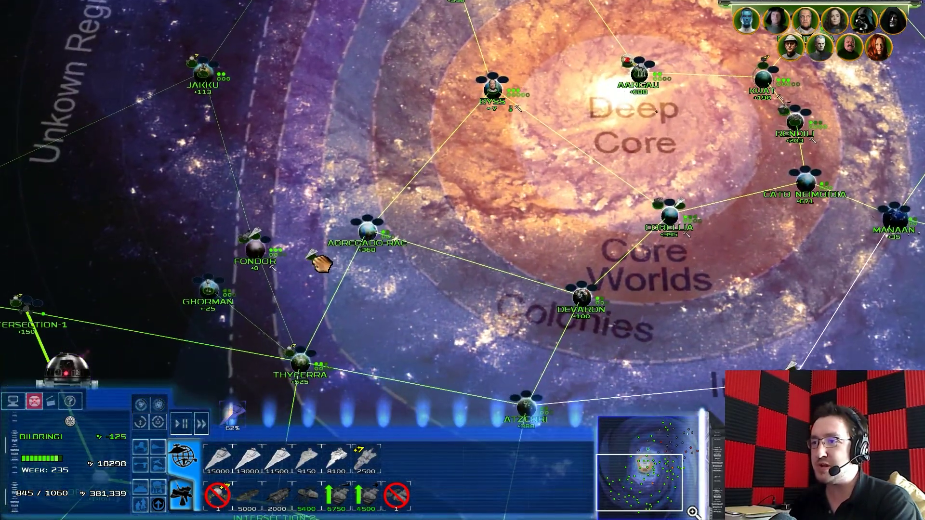
{"action": "key", "text": "Right"}
{"action": "key", "text": "Up"}
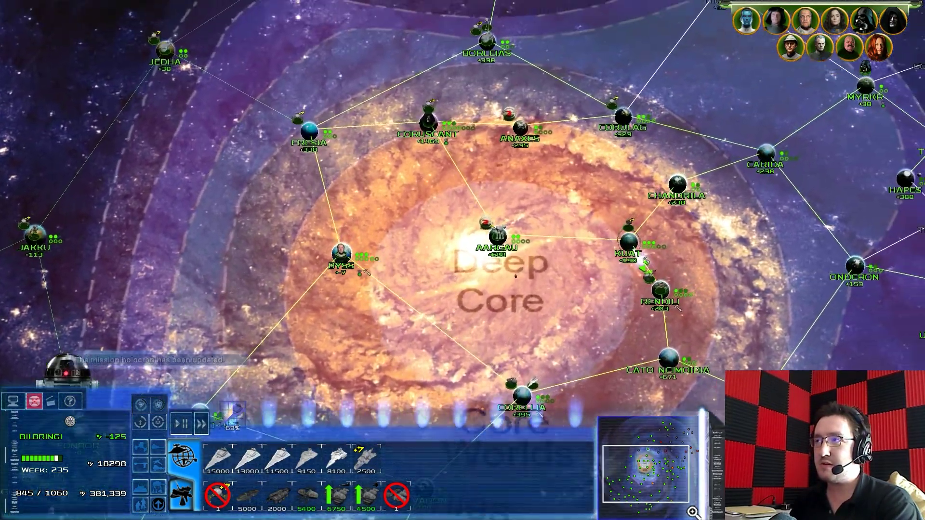
{"action": "key", "text": "Down"}
{"action": "key", "text": "Left"}
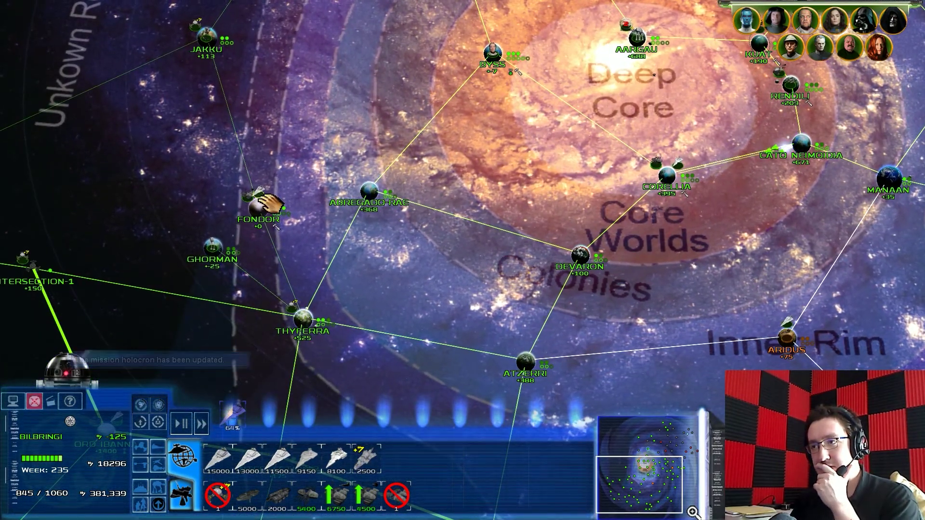
{"action": "left_click", "coordinate": [274, 218]}
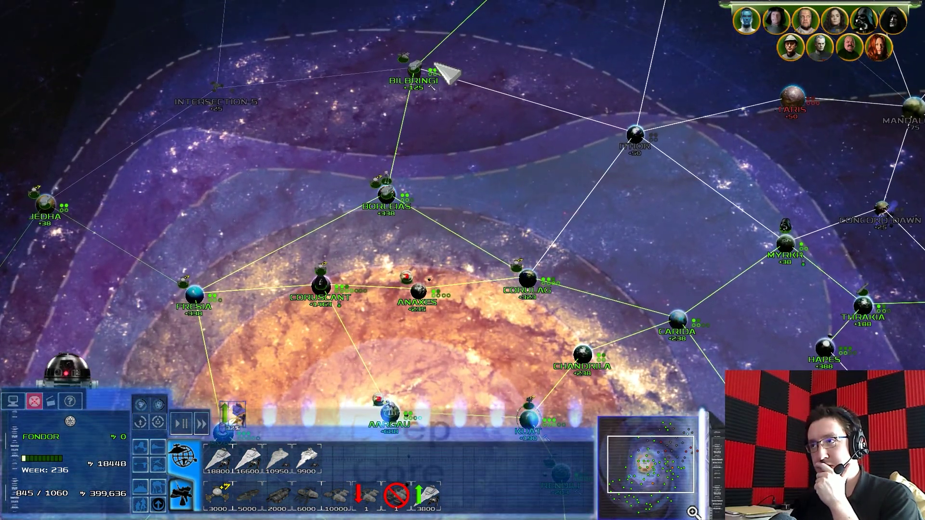
{"action": "left_click", "coordinate": [442, 71]}
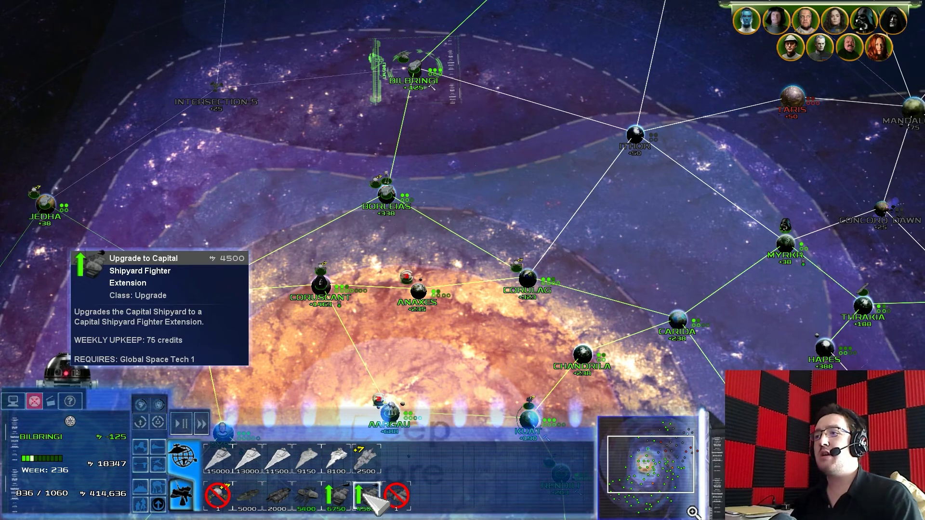
Pan back down to Fondor and open its planet view
{"action": "key", "text": "Down"}
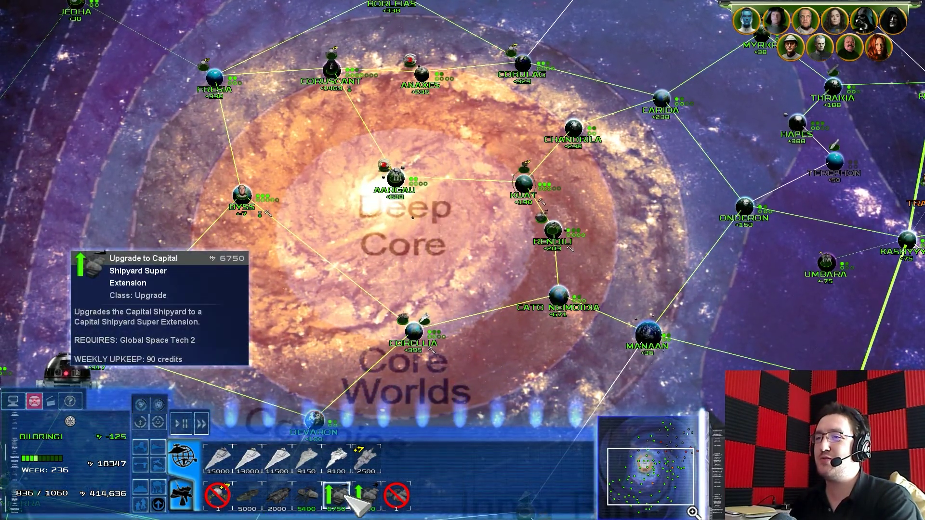
{"action": "key", "text": "Down"}
{"action": "key", "text": "Left"}
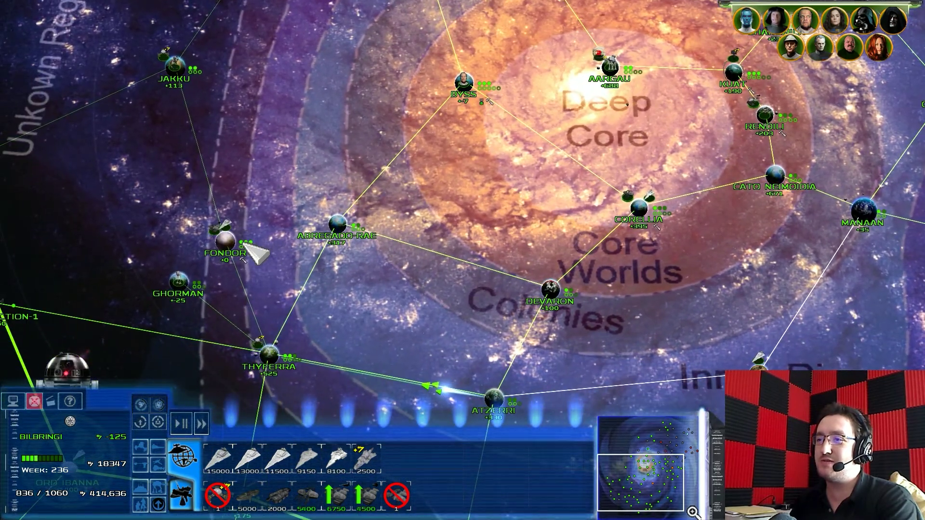
{"action": "double_click", "coordinate": [249, 246]}
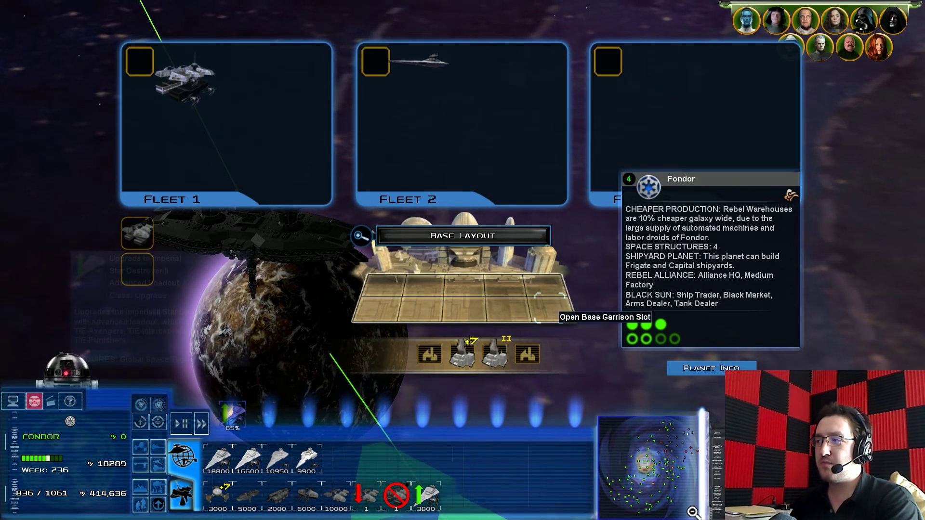
Read the Prototype objective: save 16,500 credits and bring a hero to Bilbringi
{"action": "left_click", "coordinate": [36, 402]}
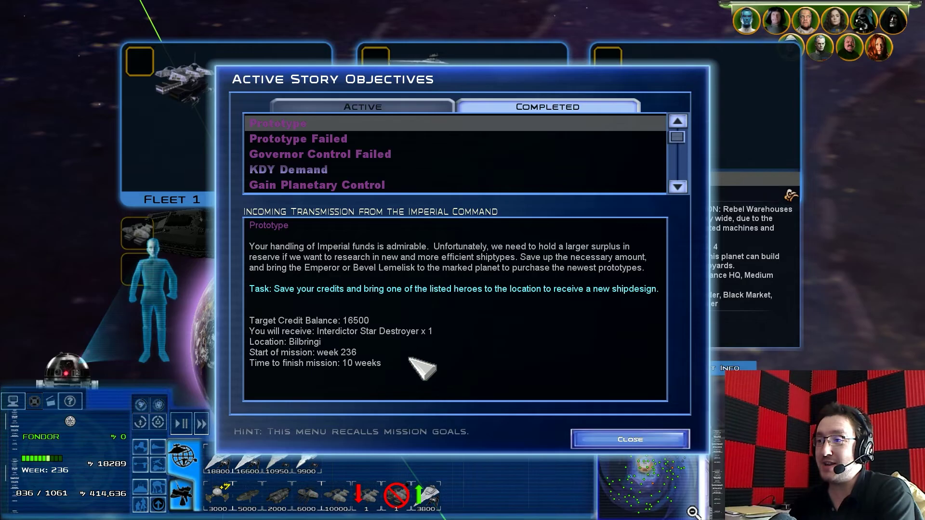
{"action": "left_click", "coordinate": [589, 439]}
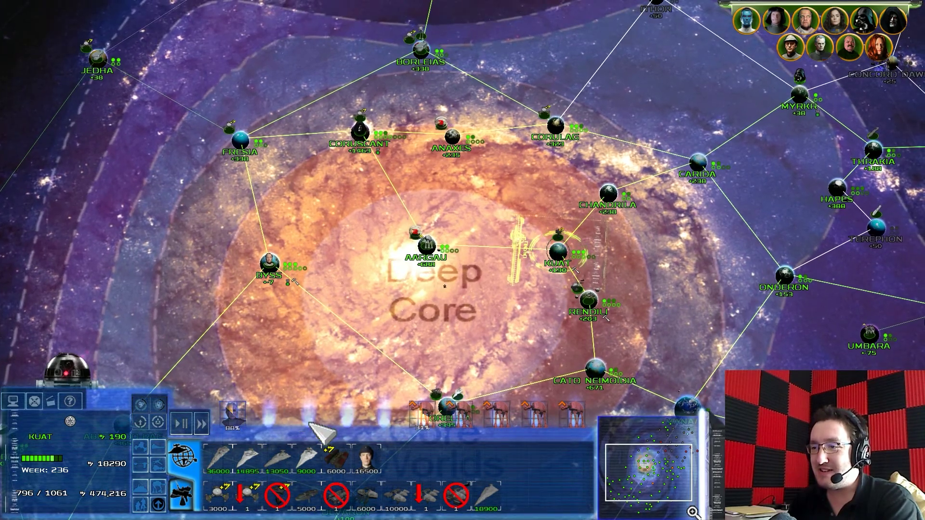
Queue more ships in Kuat's production and toggle accelerated game time
{"action": "left_click", "coordinate": [285, 457]}
{"action": "left_click", "coordinate": [248, 457]}
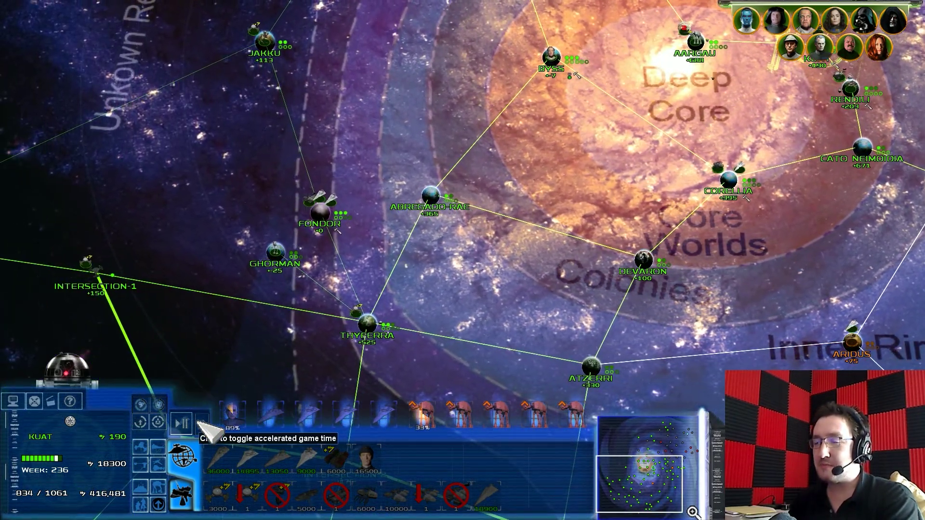
{"action": "left_click", "coordinate": [205, 431]}
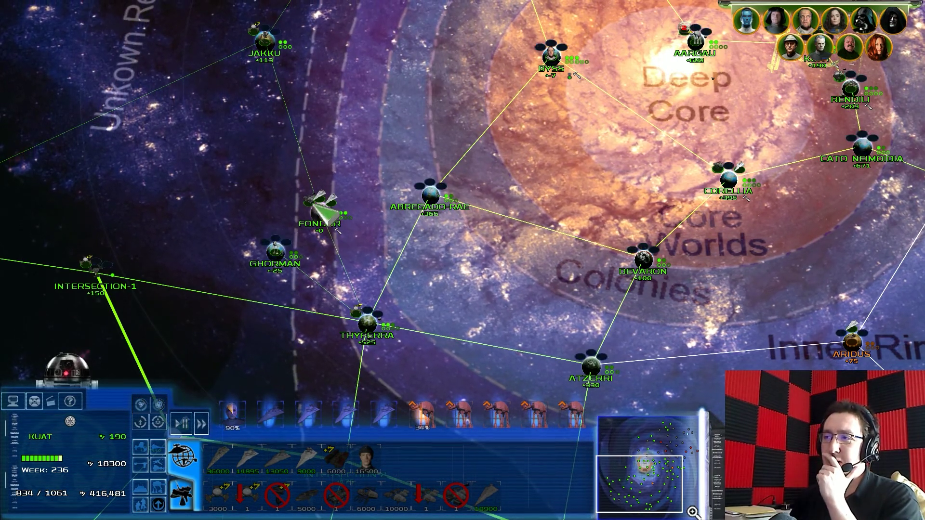
At Fondor, queue the advanced-loadout upgrade and two Imperial Star Destroyer II ships
{"action": "double_click", "coordinate": [318, 208]}
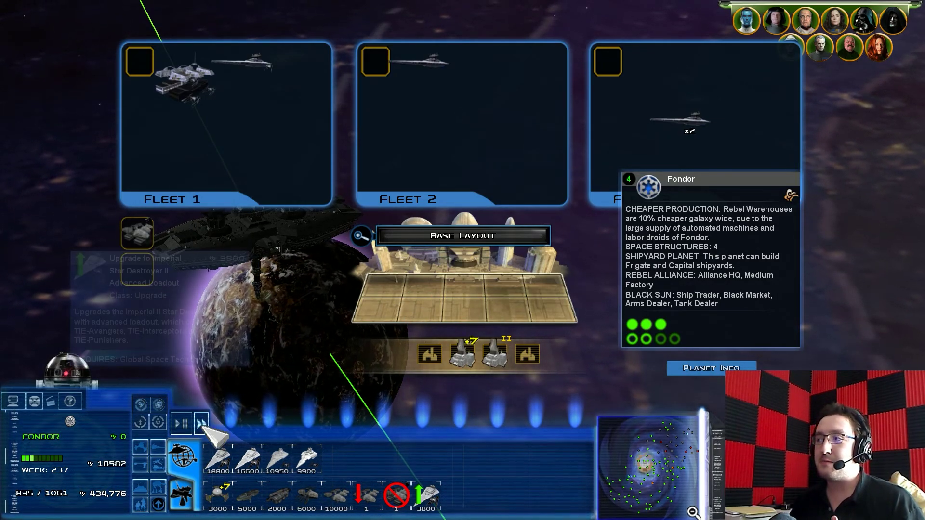
{"action": "mouse_move", "coordinate": [239, 64]}
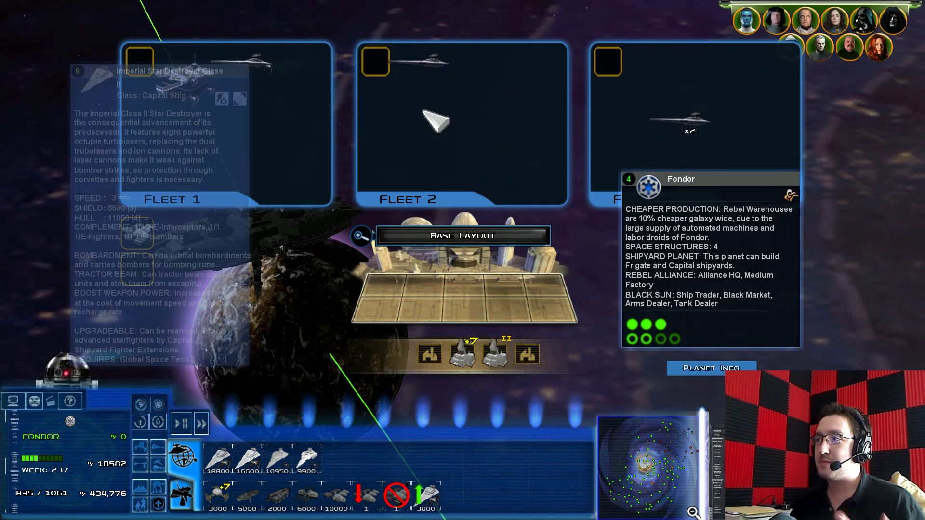
{"action": "left_click", "coordinate": [429, 496]}
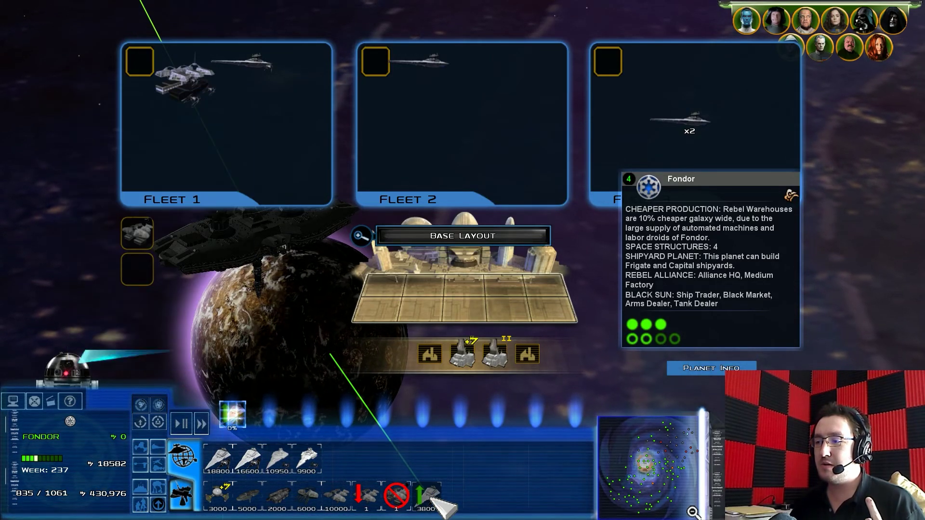
{"action": "scroll", "coordinate": [471, 497], "scroll_direction": "down", "scroll_amount": 3}
{"action": "left_click", "coordinate": [219, 460]}
{"action": "left_click", "coordinate": [219, 460]}
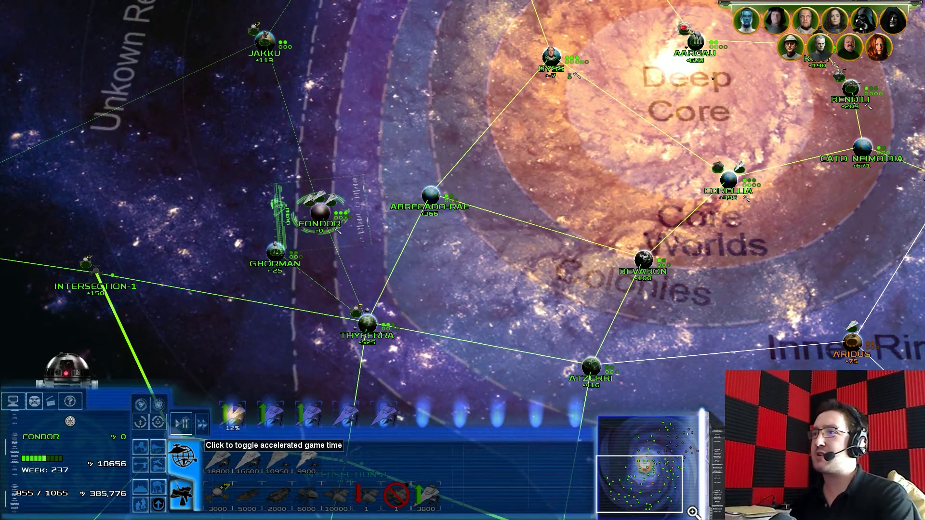
Pan east past Kuat and Nal Hutta, then zoom in on Gamorr
{"action": "key", "text": "Right"}
{"action": "key", "text": "Right"}
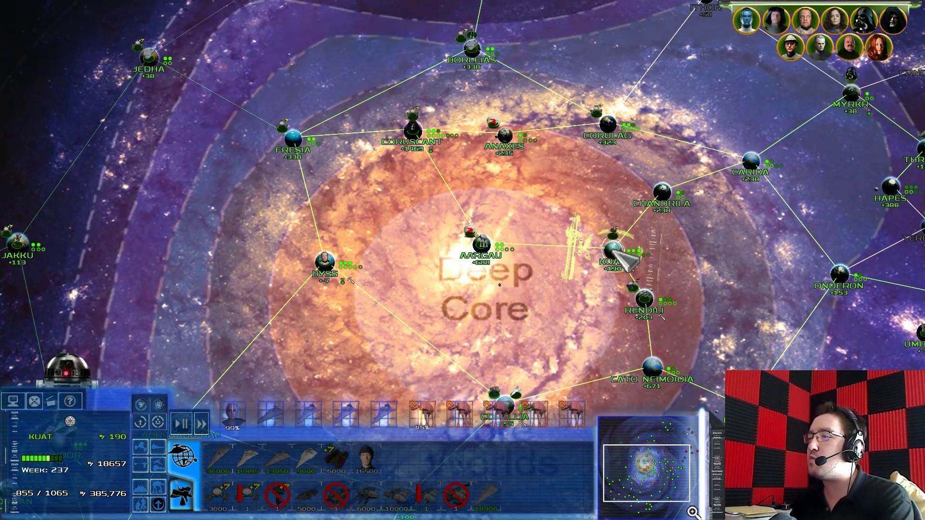
{"action": "key", "text": "Right"}
{"action": "scroll", "coordinate": [413, 275], "scroll_direction": "up", "scroll_amount": 2}
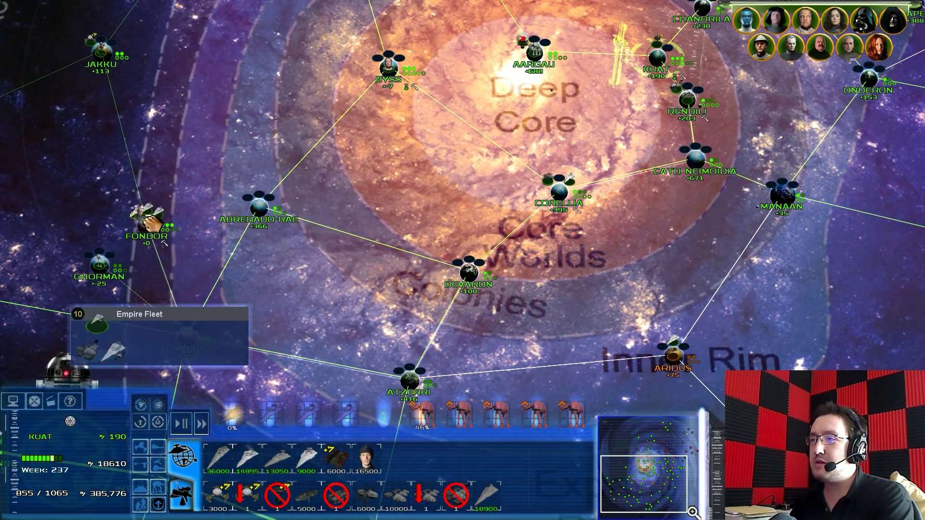
{"action": "key", "text": "Right"}
{"action": "key", "text": "Up"}
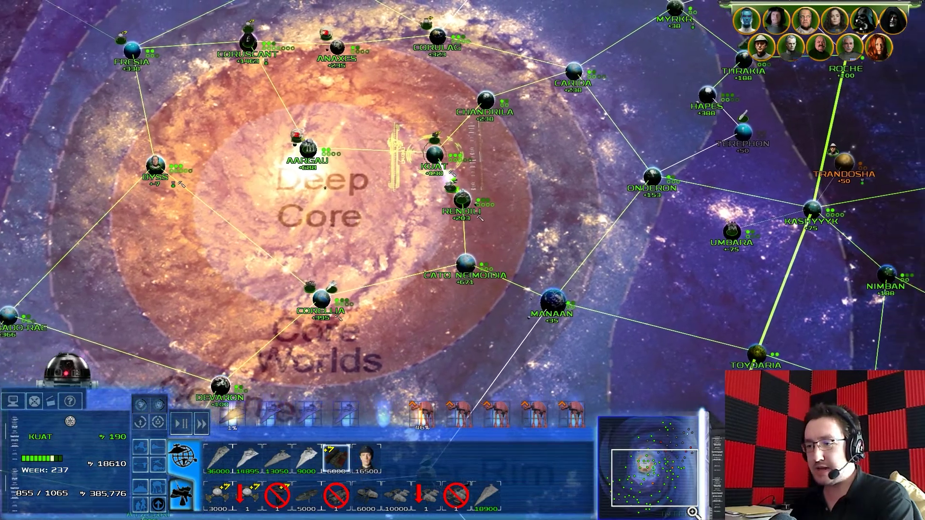
{"action": "key", "text": "Right"}
{"action": "key", "text": "Down"}
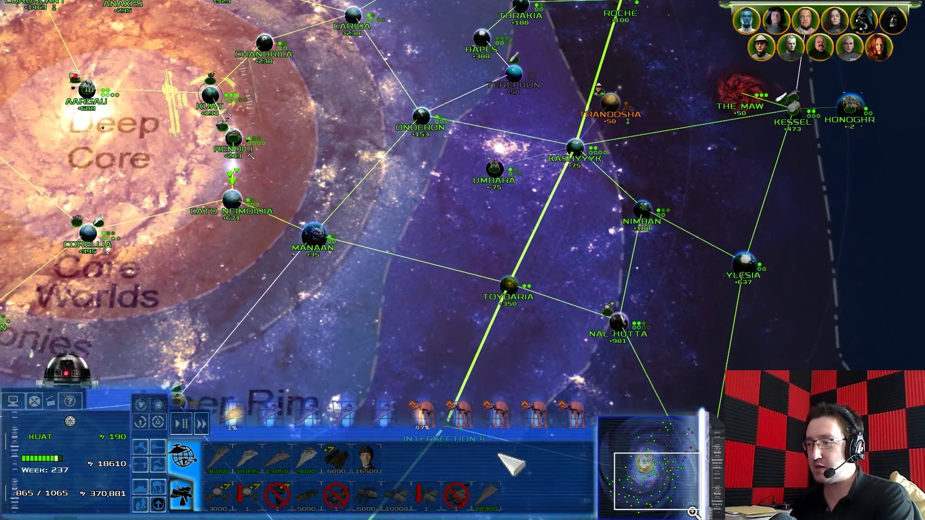
{"action": "key", "text": "Right"}
{"action": "key", "text": "Right"}
{"action": "key", "text": "Down"}
{"action": "key", "text": "Down"}
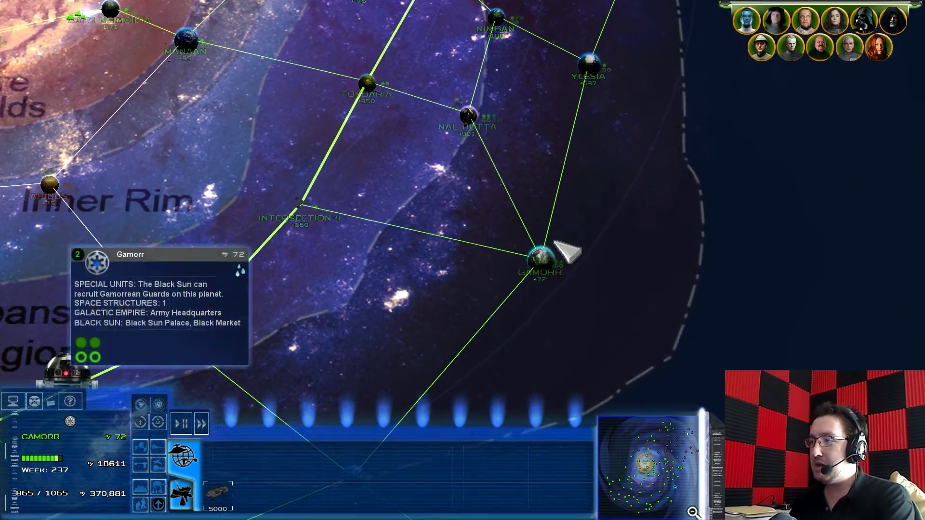
{"action": "double_click", "coordinate": [555, 245]}
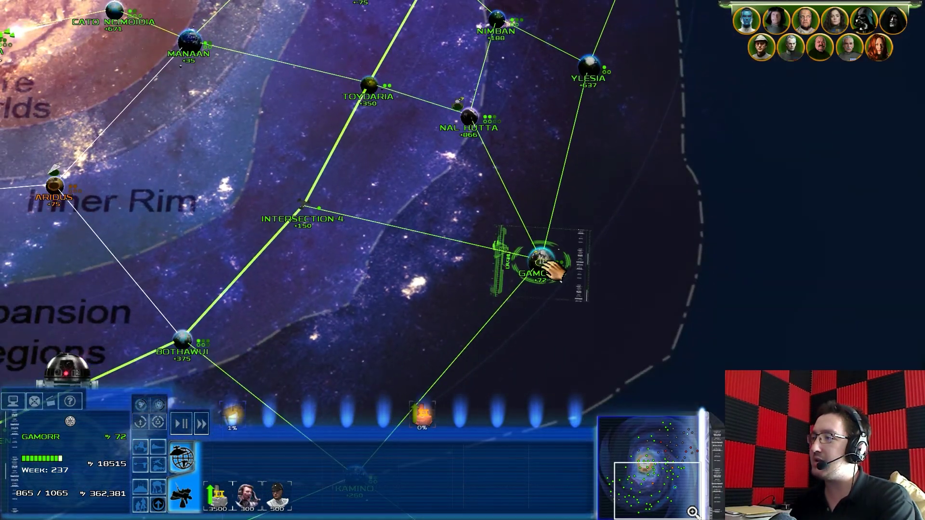
Move from Aridus up to the Deep Core and open Fondor's planet view
{"action": "key", "text": "Left"}
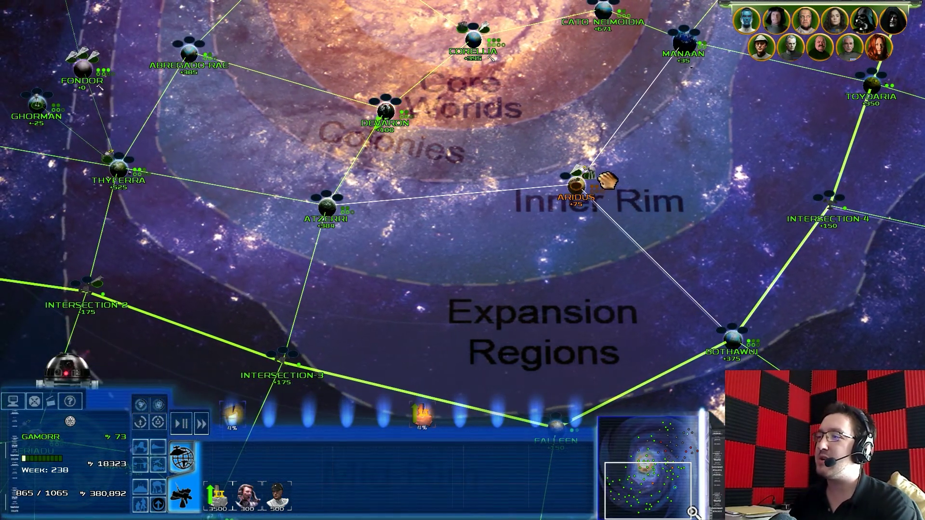
{"action": "key", "text": "Left"}
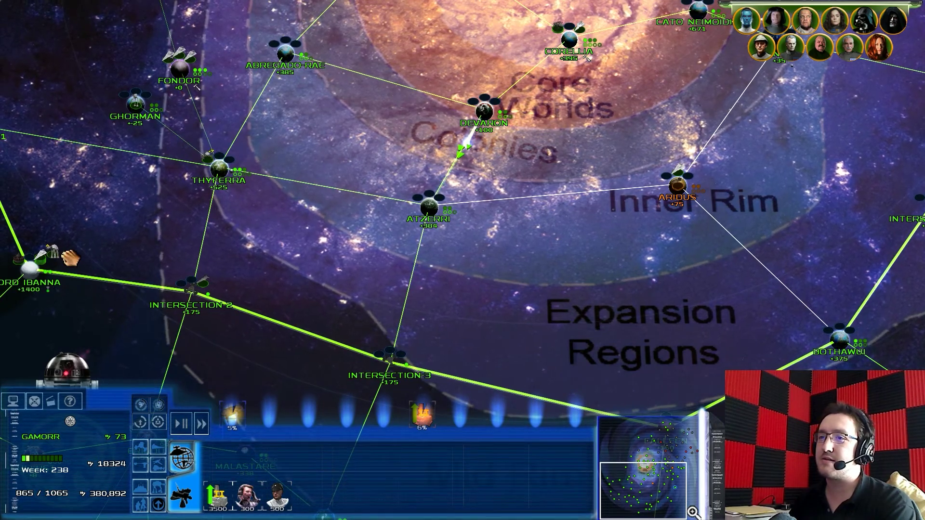
{"action": "key", "text": "Up"}
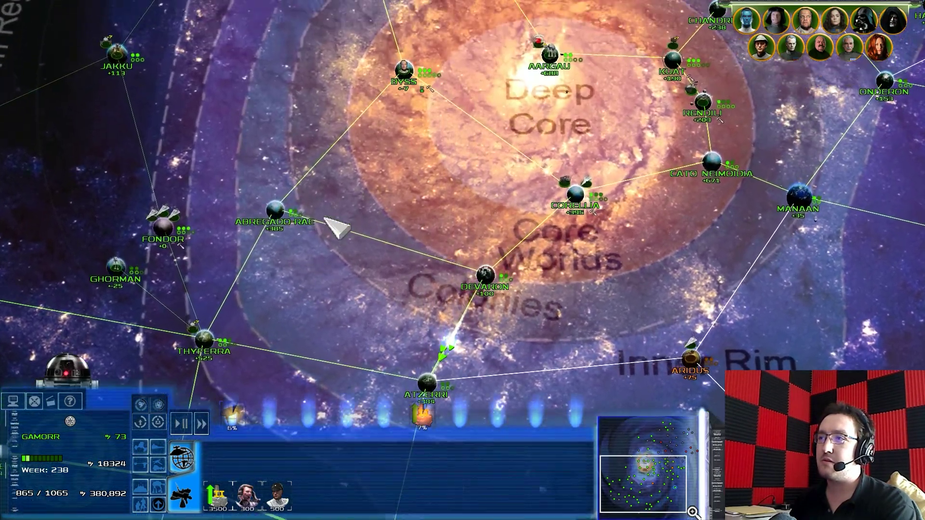
{"action": "scroll", "coordinate": [330, 217], "scroll_direction": "up", "scroll_amount": 2}
{"action": "scroll", "coordinate": [424, 144], "scroll_direction": "up", "scroll_amount": 2}
{"action": "scroll", "coordinate": [434, 137], "scroll_direction": "up", "scroll_amount": 2}
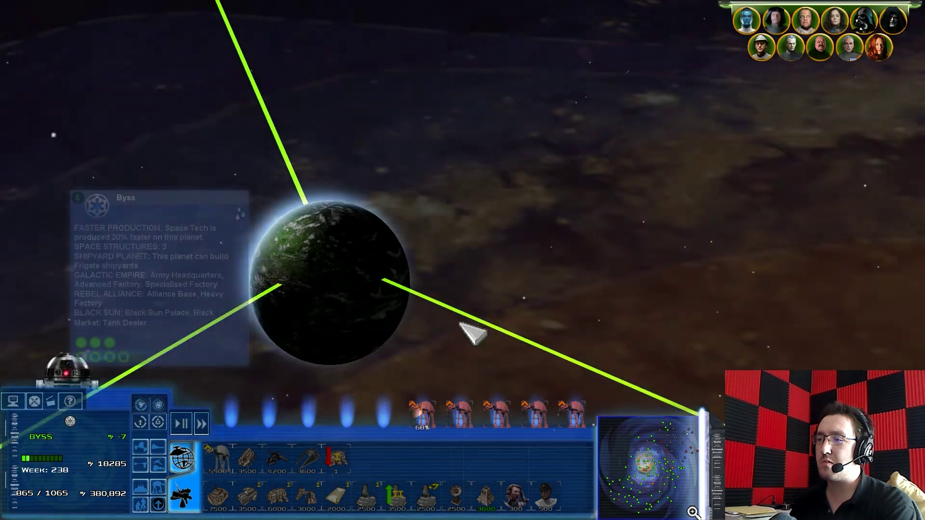
{"action": "scroll", "coordinate": [246, 433], "scroll_direction": "down", "scroll_amount": 4}
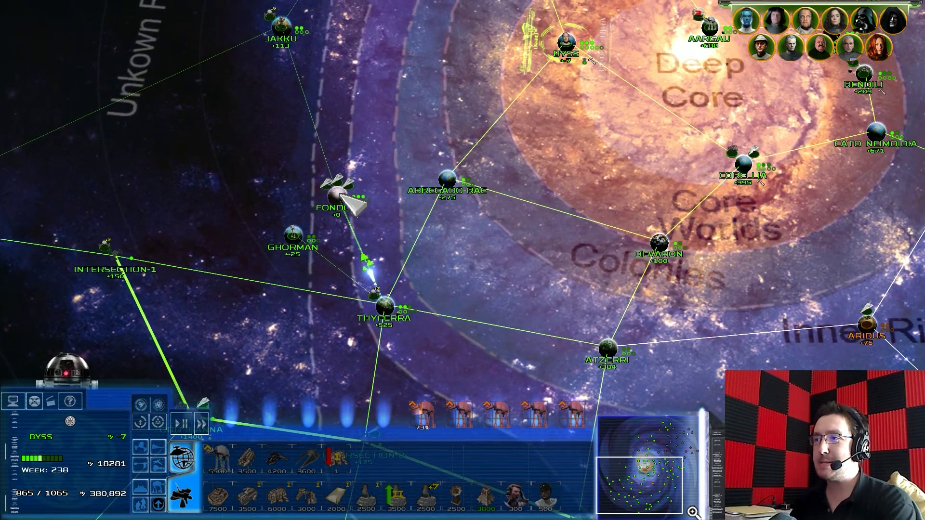
{"action": "double_click", "coordinate": [340, 194]}
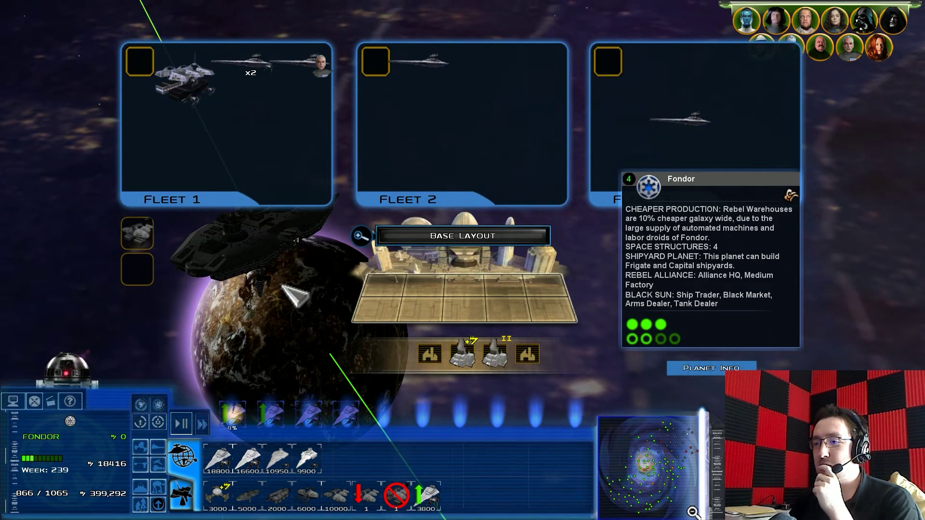
Queue the 18,800-credit capital ship from Fondor's build bar
{"action": "left_click", "coordinate": [218, 458]}
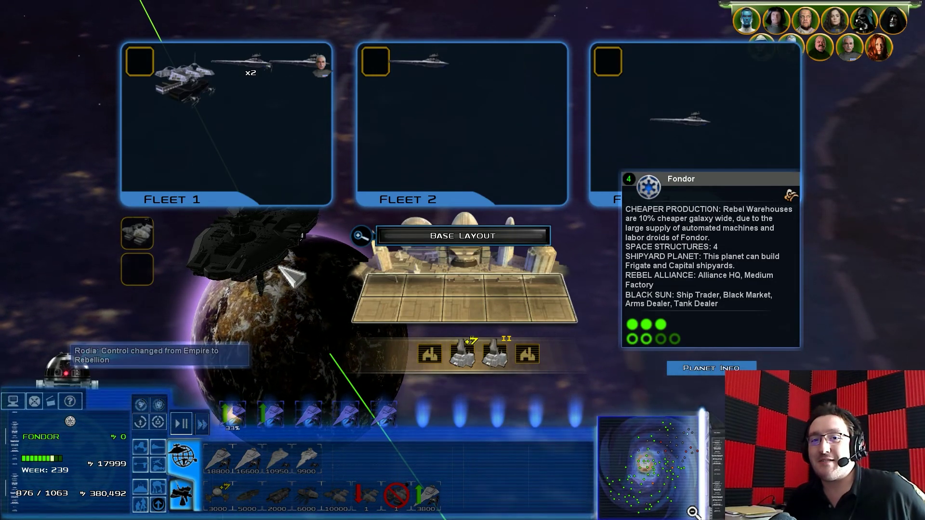
{"action": "scroll", "coordinate": [311, 274], "scroll_direction": "up", "scroll_amount": 2}
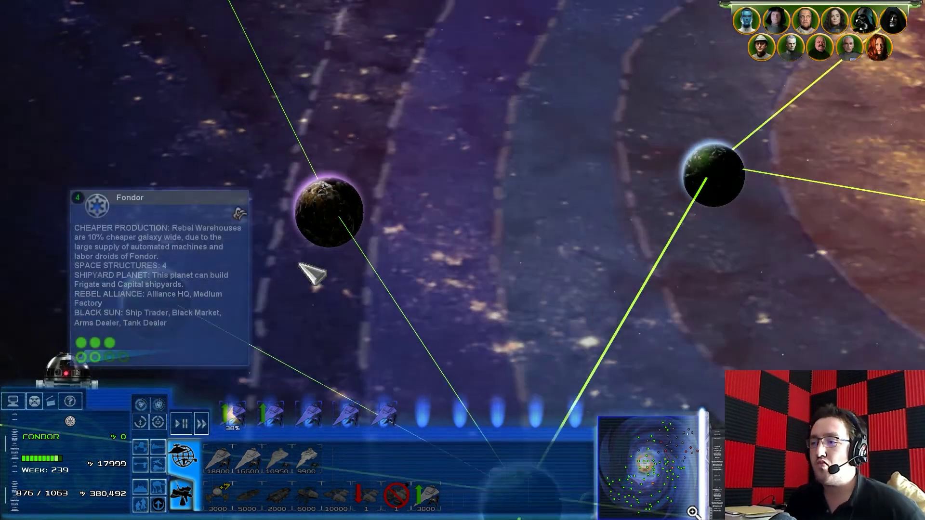
{"action": "scroll", "coordinate": [311, 273], "scroll_direction": "down", "scroll_amount": 3}
Move to the Outer Rim and queue a new build at Tatooine
{"action": "key", "text": "Down"}
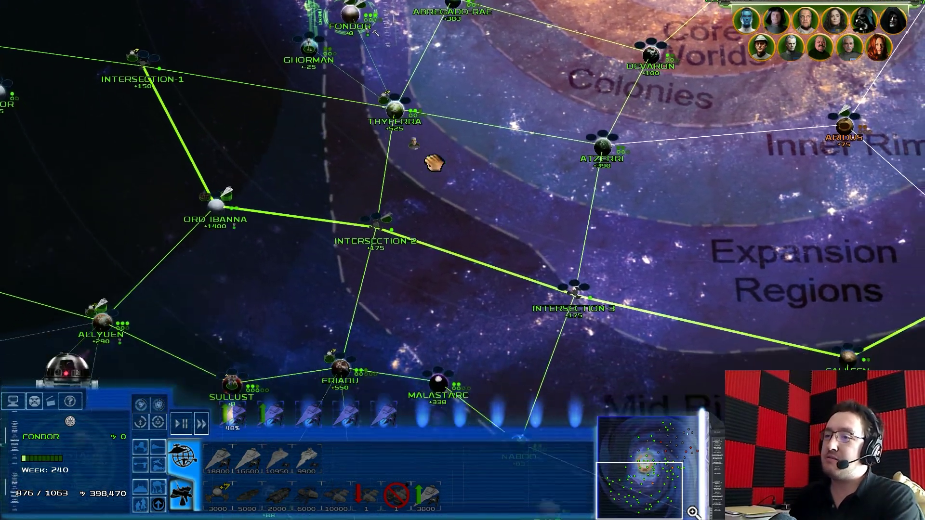
{"action": "mouse_move", "coordinate": [434, 161]}
{"action": "left_mouse_down"}
{"action": "mouse_move", "coordinate": [524, 260]}
{"action": "mouse_move", "coordinate": [336, 206]}
{"action": "left_mouse_up"}
{"action": "double_click", "coordinate": [220, 61]}
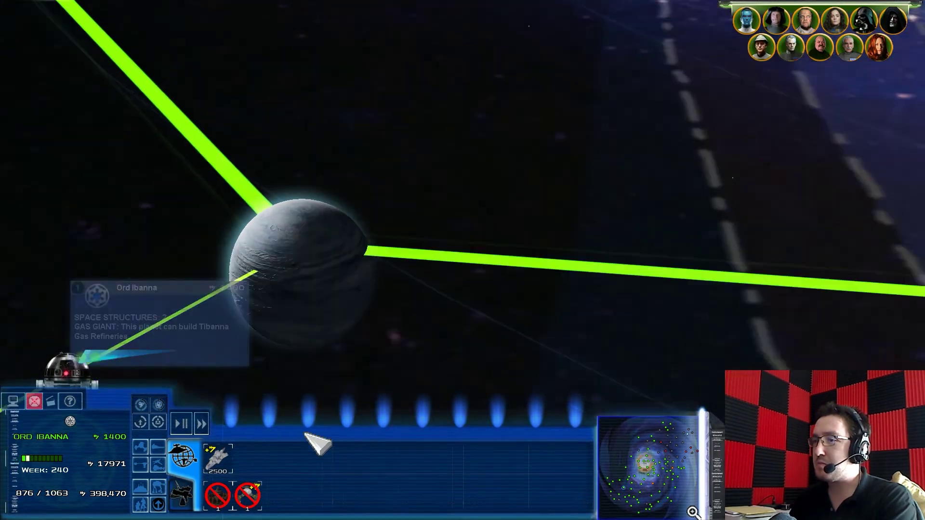
{"action": "scroll", "coordinate": [318, 443], "scroll_direction": "down", "scroll_amount": 5}
{"action": "left_click_drag", "start_coordinate": [317, 444], "coordinate": [681, 307]}
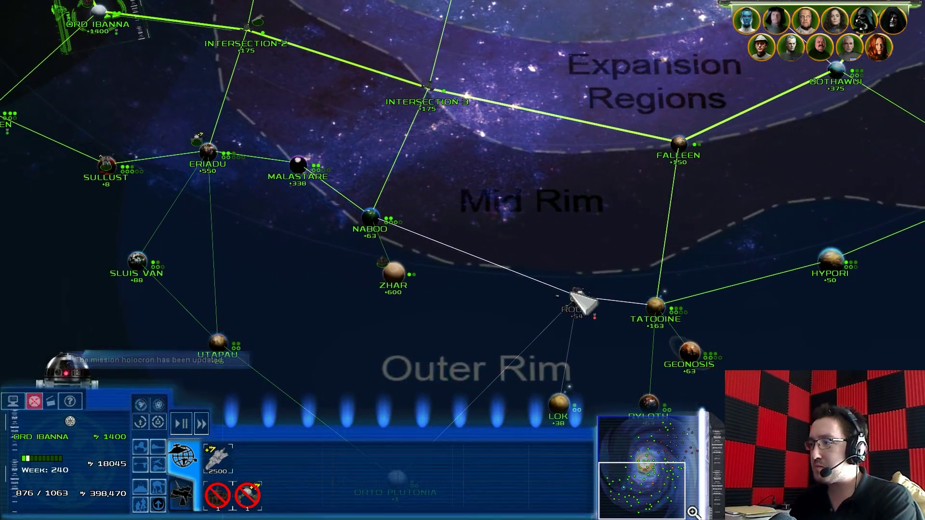
{"action": "left_click_drag", "start_coordinate": [581, 302], "coordinate": [215, 434]}
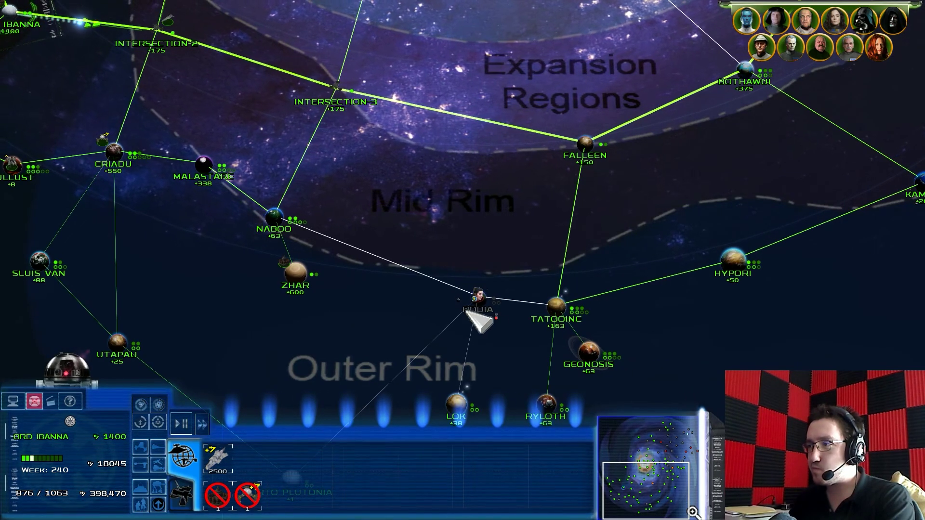
{"action": "left_click", "coordinate": [557, 310]}
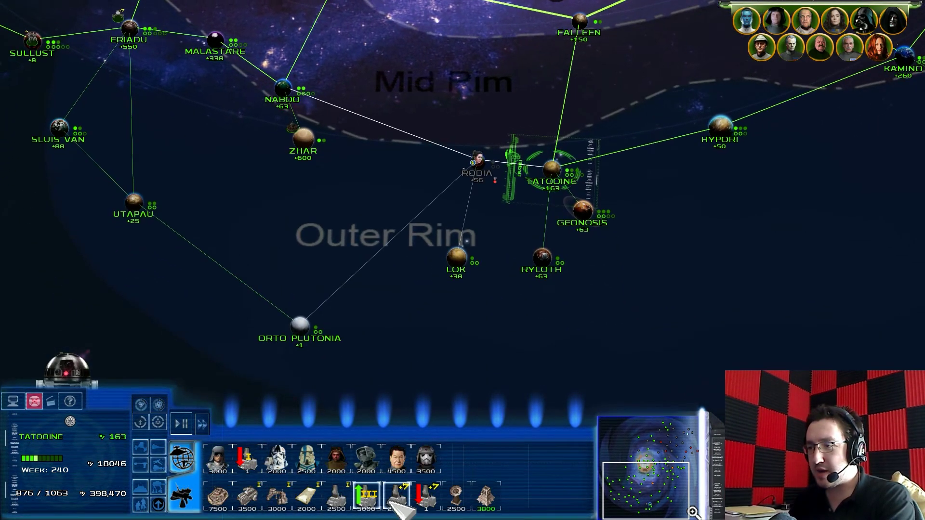
{"action": "left_click", "coordinate": [385, 501]}
Check Ryloth, Lok, Geonosis and Hypori, then open Rebel-held Rodia's planet view
{"action": "left_click", "coordinate": [510, 264]}
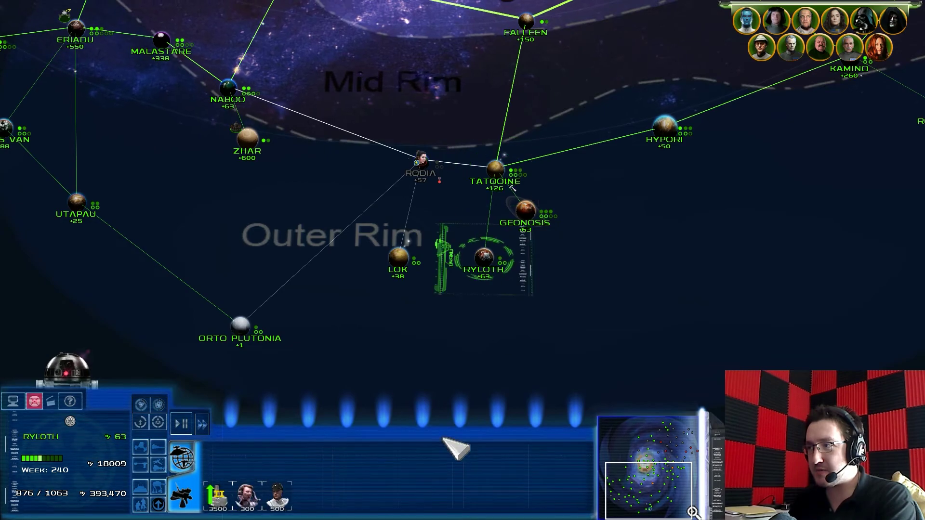
{"action": "left_click", "coordinate": [299, 359]}
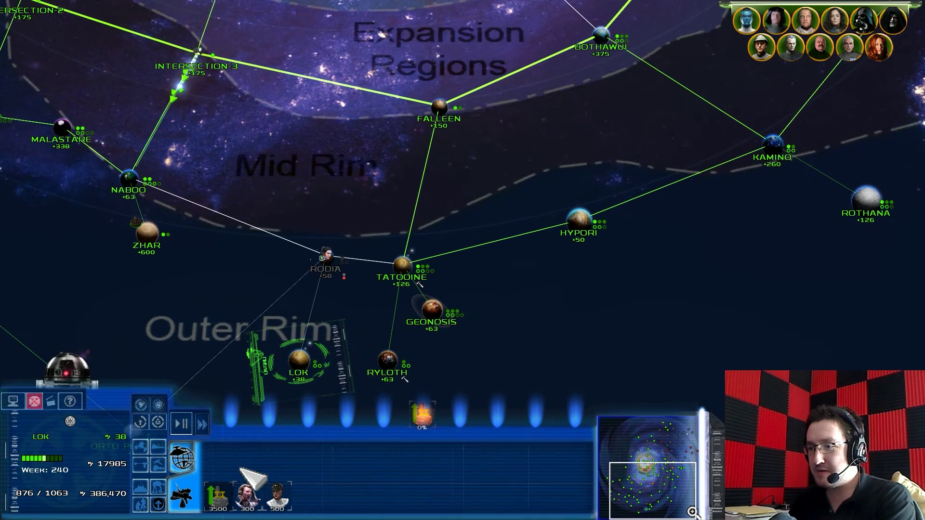
{"action": "left_click", "coordinate": [437, 307]}
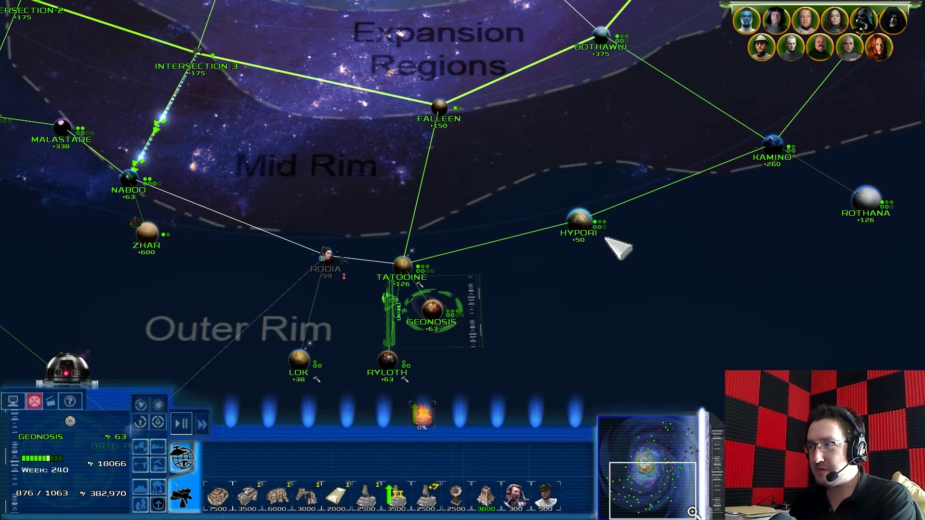
{"action": "left_click", "coordinate": [579, 220]}
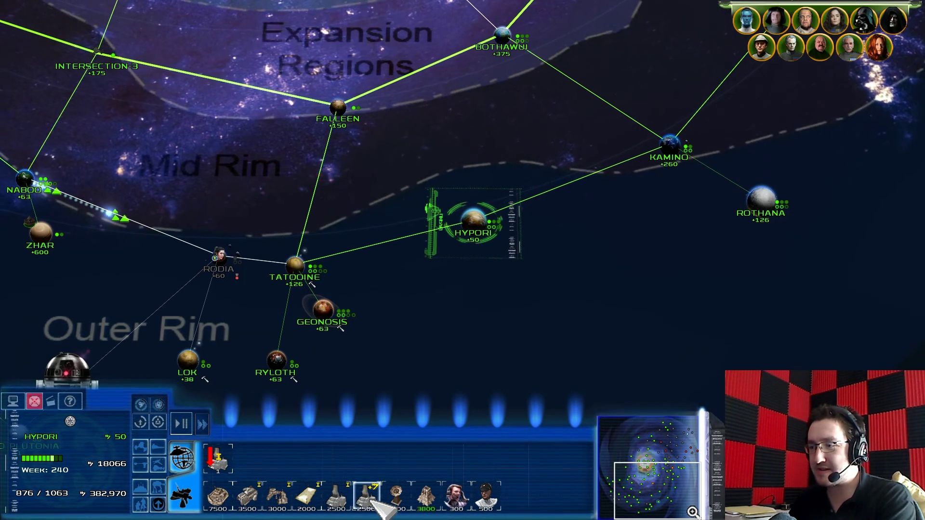
{"action": "double_click", "coordinate": [475, 230]}
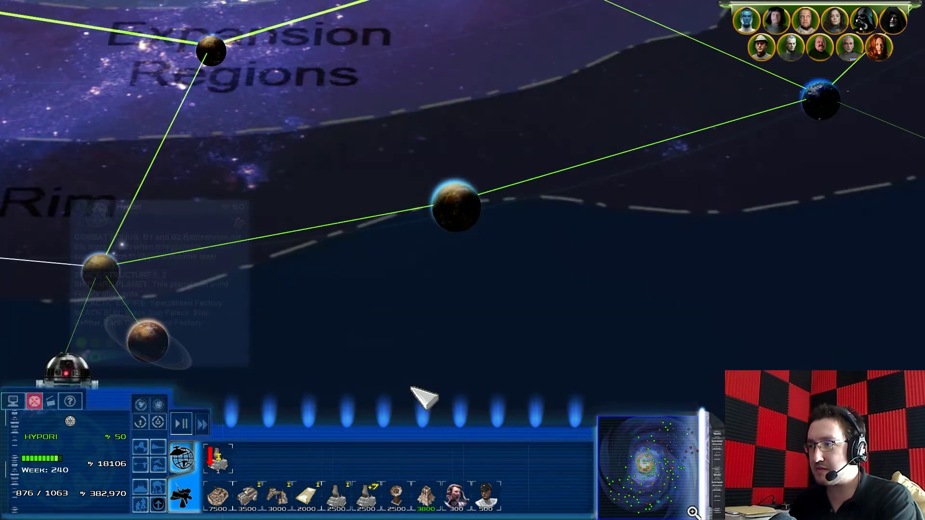
{"action": "scroll", "coordinate": [394, 333], "scroll_direction": "down", "scroll_amount": 3}
{"action": "double_click", "coordinate": [218, 258]}
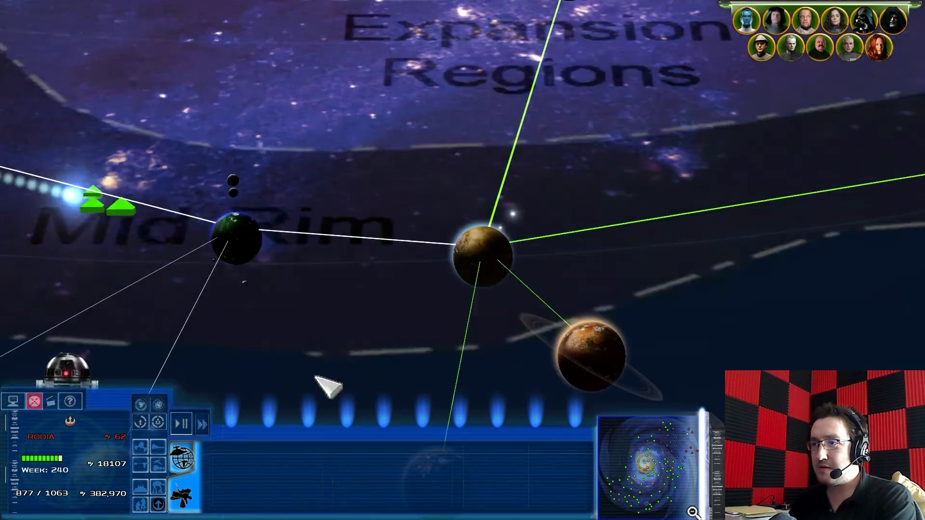
{"action": "mouse_move", "coordinate": [315, 120]}
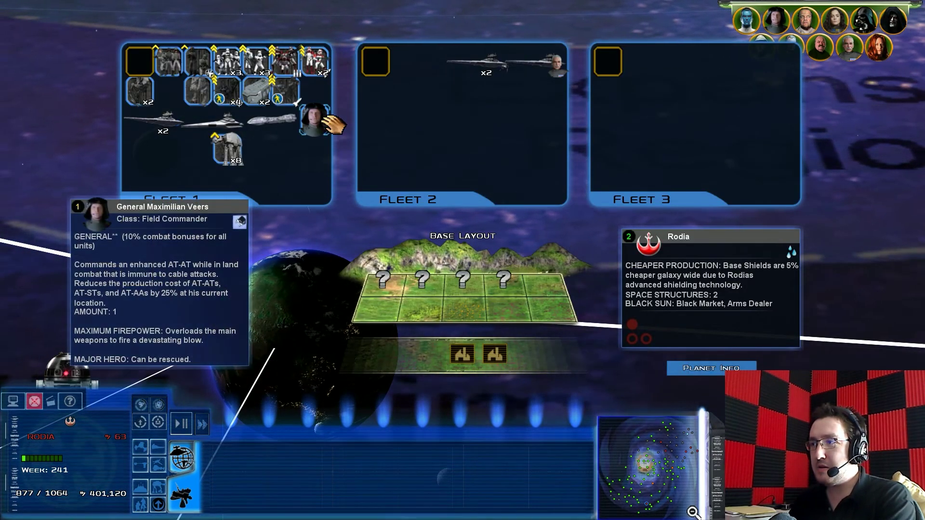
Send General Veers into the Rodia landing and begin the ground battle
{"action": "left_click_drag", "start_coordinate": [318, 128], "coordinate": [466, 310]}
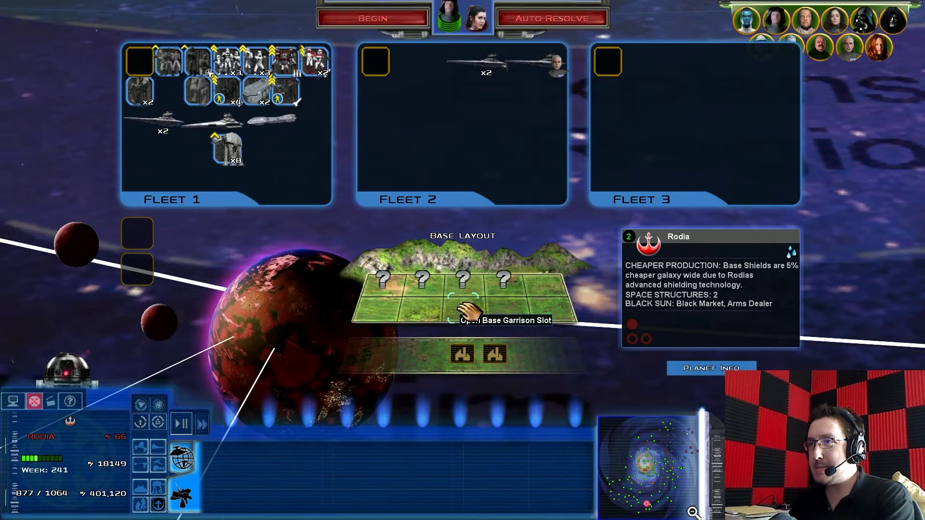
{"action": "left_click", "coordinate": [401, 30]}
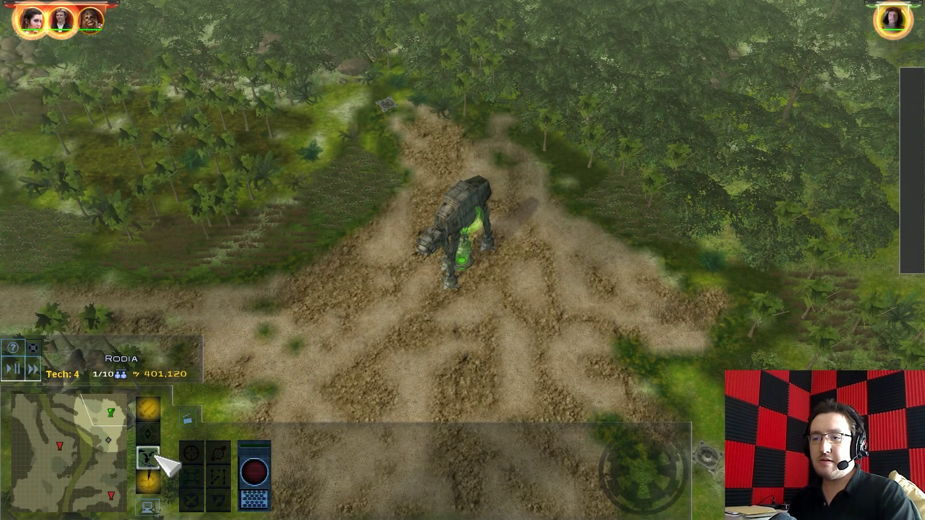
Land AT-AT and infantry reinforcements in the jungle clearing
{"action": "left_click", "coordinate": [155, 455]}
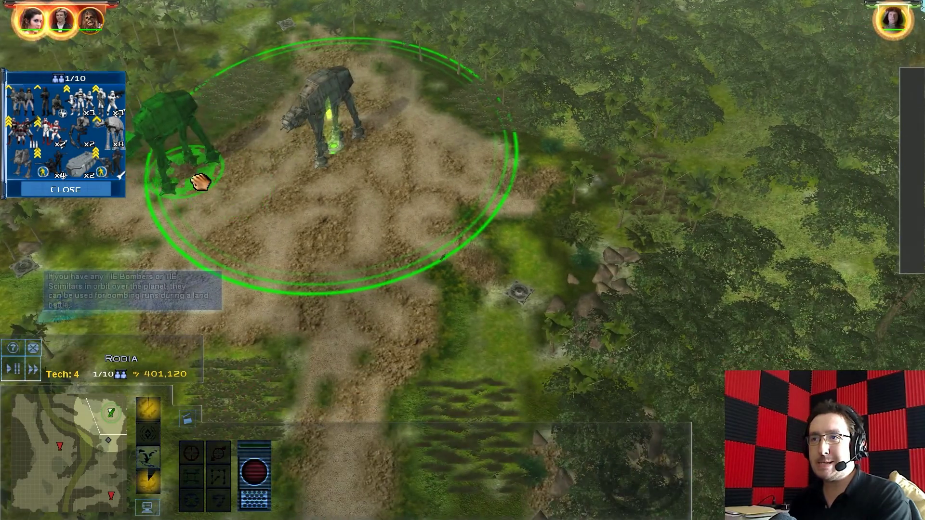
{"action": "left_click", "coordinate": [200, 183]}
{"action": "left_click", "coordinate": [116, 145]}
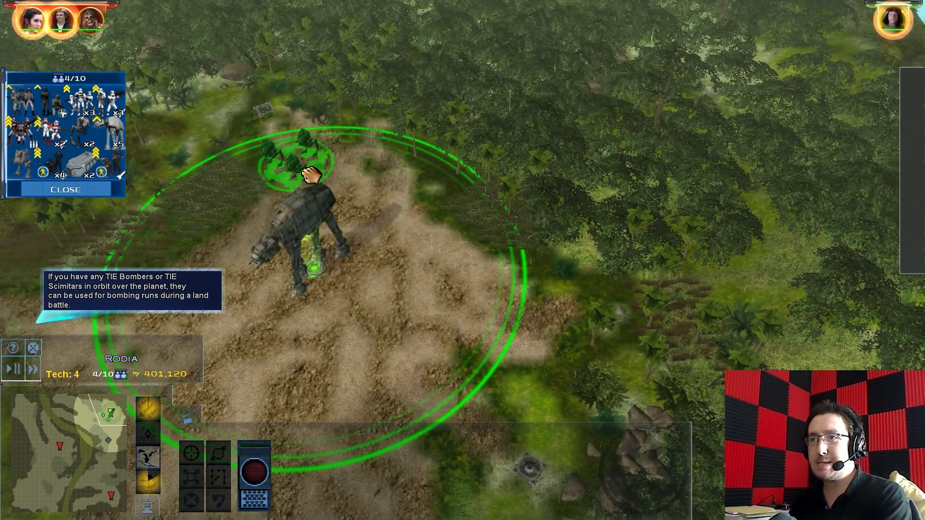
{"action": "left_click", "coordinate": [310, 175]}
{"action": "left_click", "coordinate": [97, 131]}
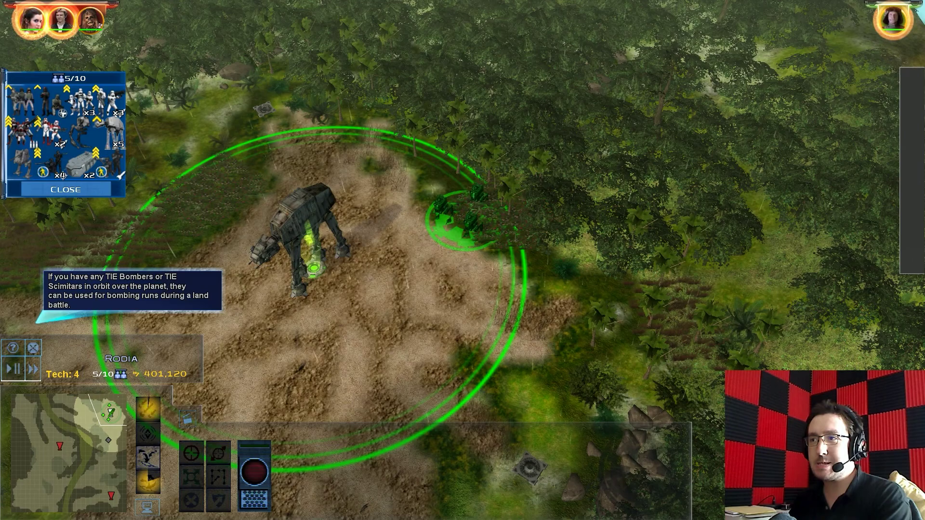
{"action": "left_click", "coordinate": [354, 299]}
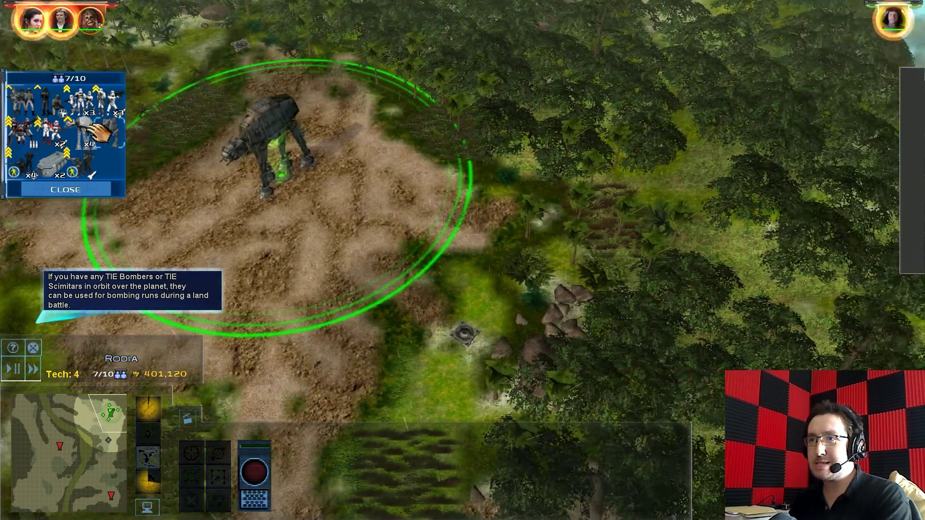
{"action": "left_click", "coordinate": [139, 172]}
{"action": "left_click", "coordinate": [365, 276]}
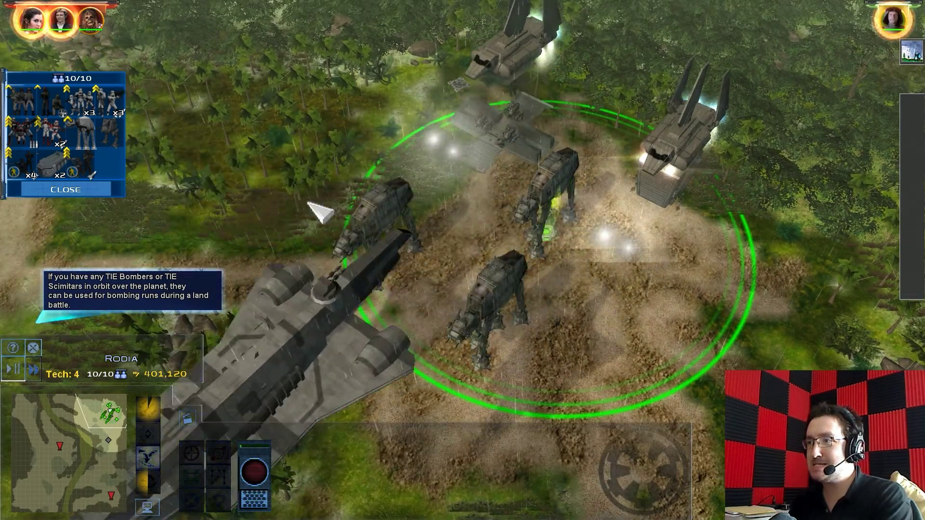
Group the AT-AT walkers and send the infantry squads along the dirt path
{"action": "left_click_drag", "start_coordinate": [322, 63], "coordinate": [514, 335]}
{"action": "left_click_drag", "start_coordinate": [457, 363], "coordinate": [482, 327]}
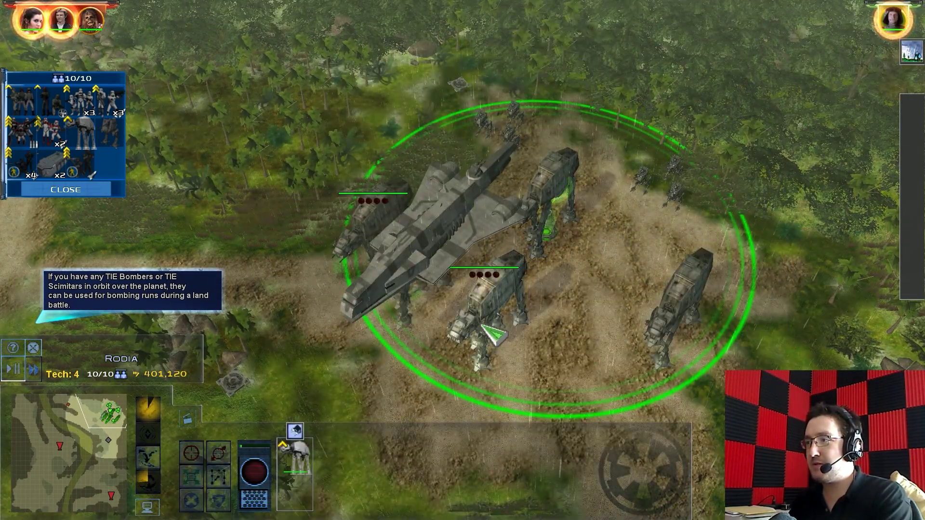
{"action": "double_click", "coordinate": [495, 312]}
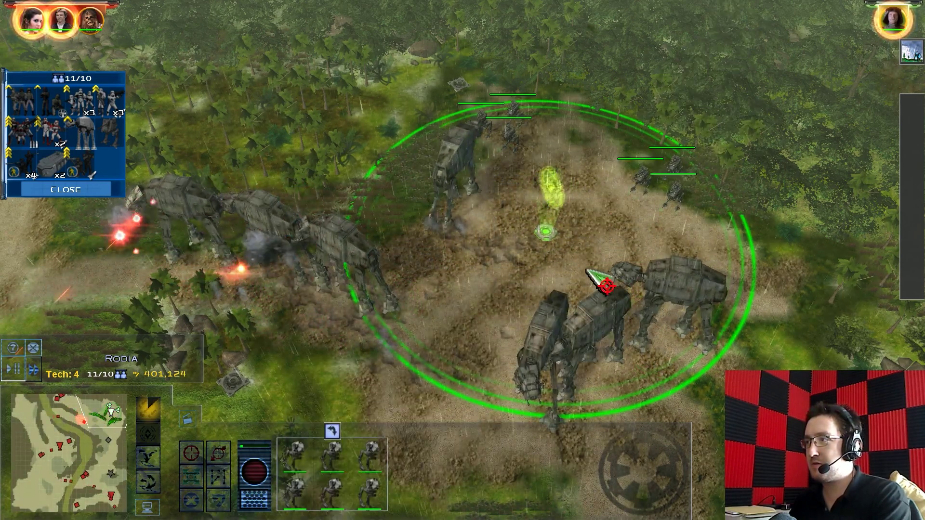
{"action": "key", "text": "1"}
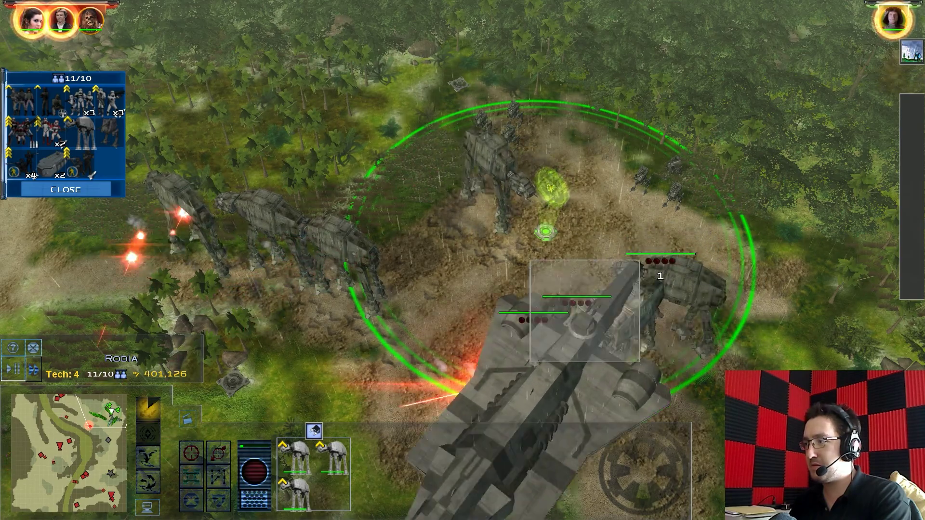
{"action": "left_click_drag", "start_coordinate": [530, 362], "coordinate": [399, 468]}
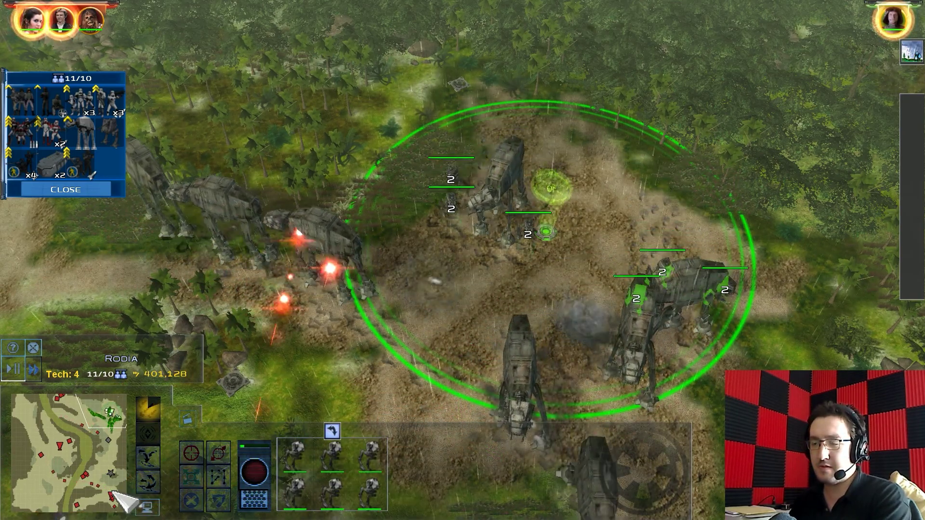
{"action": "key", "text": "space"}
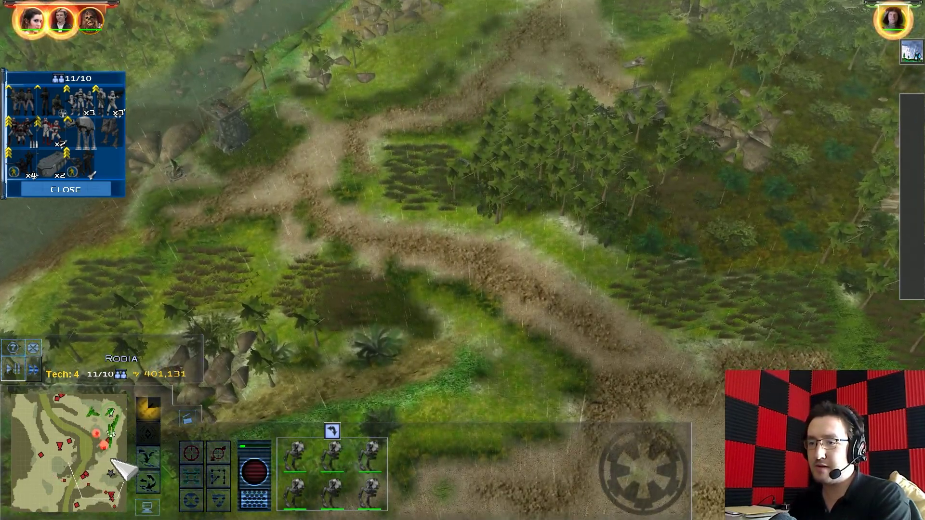
{"action": "key", "text": "1"}
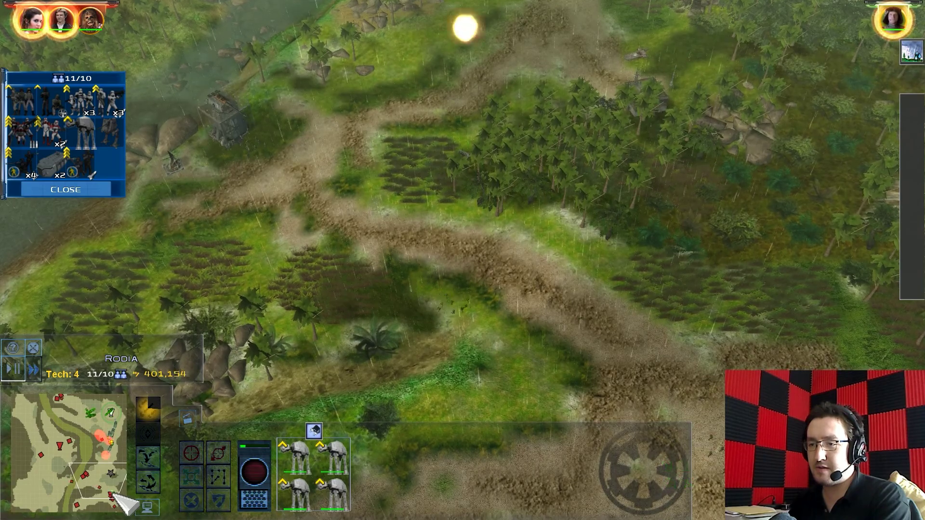
{"action": "key", "text": "2"}
{"action": "key", "text": "2"}
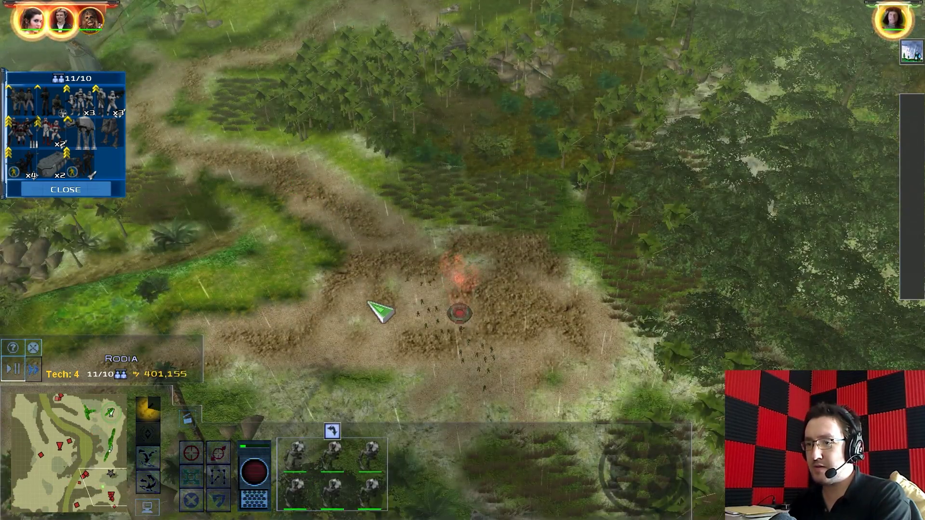
{"action": "right_click", "coordinate": [353, 217]}
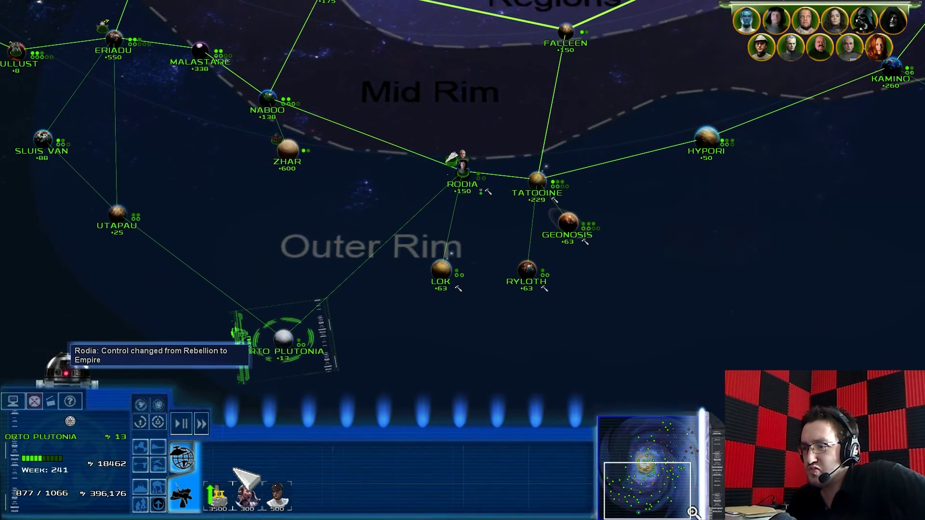
Check Utapau and Sluis Van, then move a Rodia ship from Fleet 1 to Fleet 2
{"action": "left_click", "coordinate": [116, 214]}
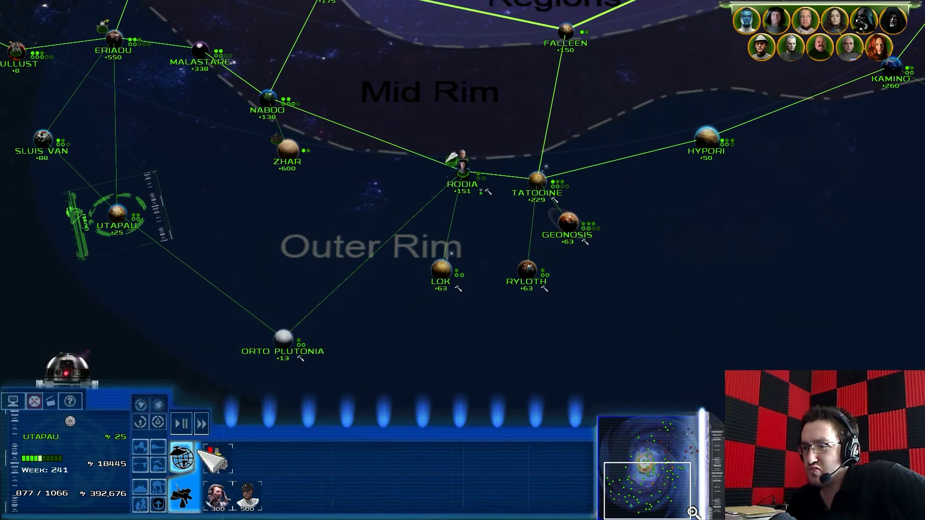
{"action": "left_click", "coordinate": [53, 157]}
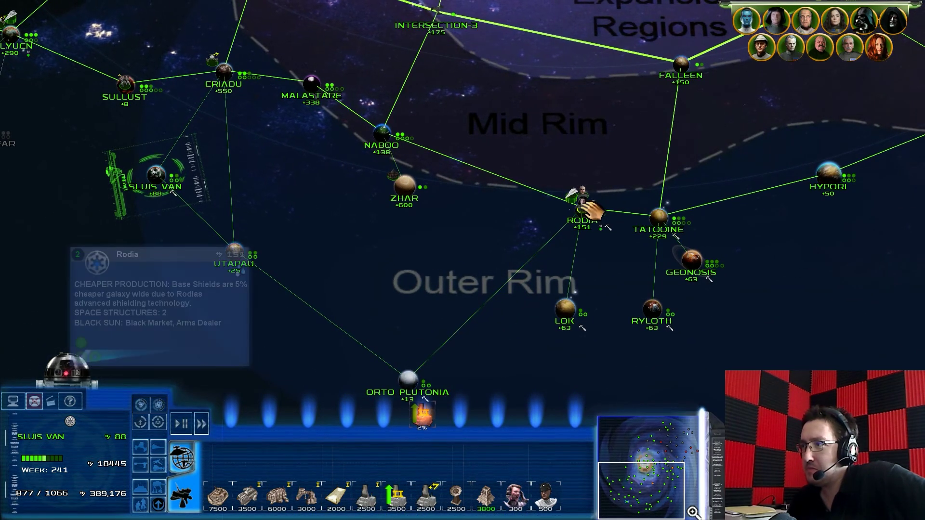
{"action": "double_click", "coordinate": [578, 196]}
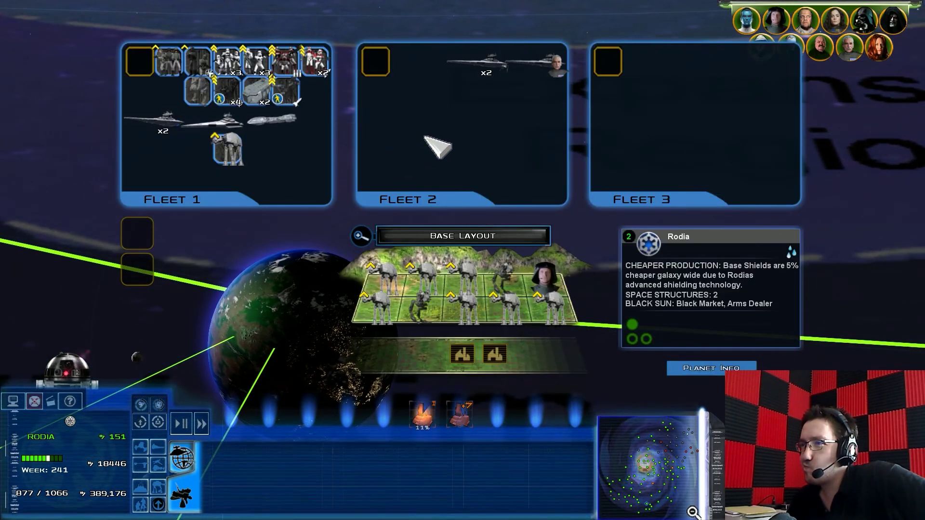
{"action": "left_click_drag", "start_coordinate": [215, 128], "coordinate": [419, 125]}
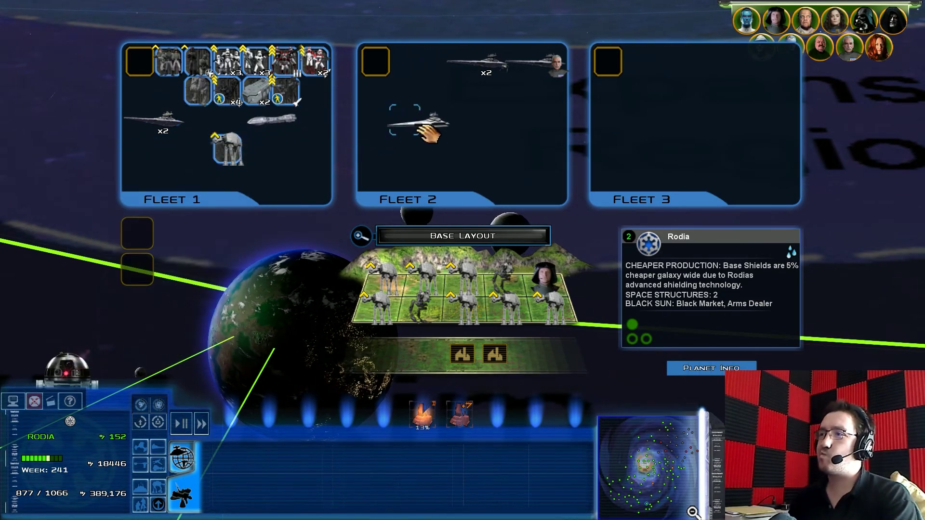
{"action": "scroll", "coordinate": [462, 208], "scroll_direction": "down", "scroll_amount": 2}
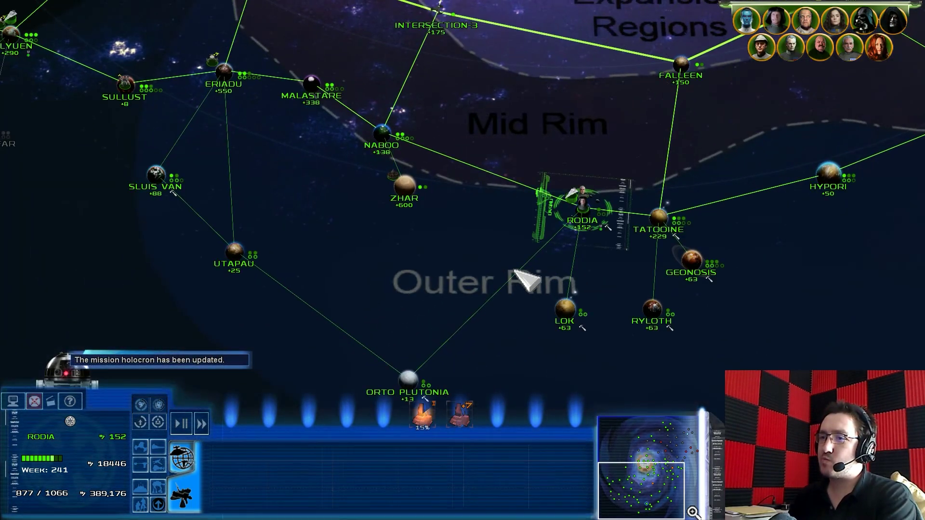
{"action": "left_click_drag", "start_coordinate": [92, 67], "coordinate": [283, 186]}
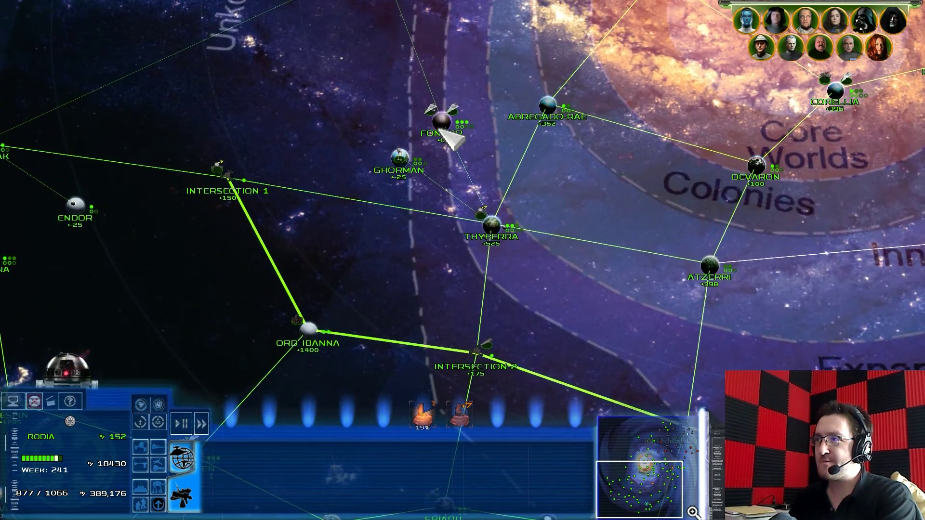
{"action": "left_click", "coordinate": [441, 138]}
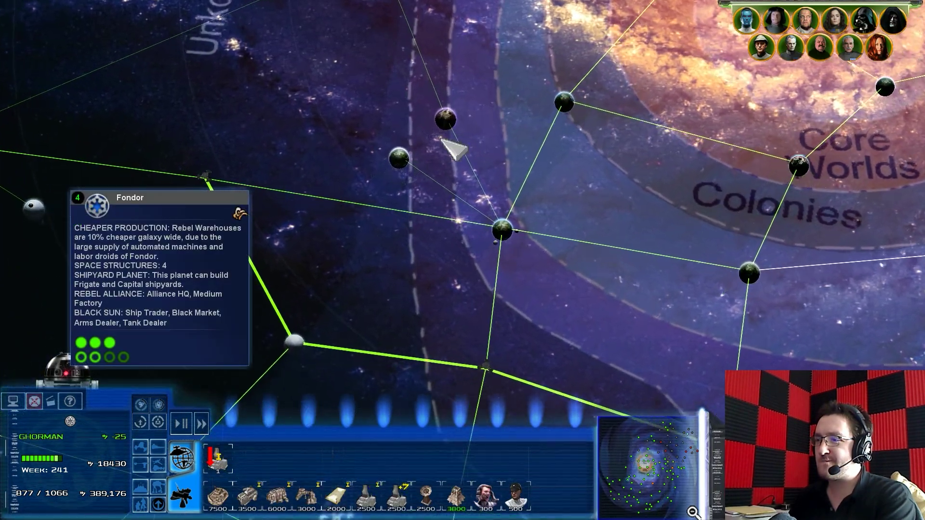
{"action": "scroll", "coordinate": [449, 142], "scroll_direction": "up", "scroll_amount": 5}
{"action": "scroll", "coordinate": [455, 130], "scroll_direction": "down", "scroll_amount": 5}
{"action": "scroll", "coordinate": [470, 119], "scroll_direction": "up", "scroll_amount": 5}
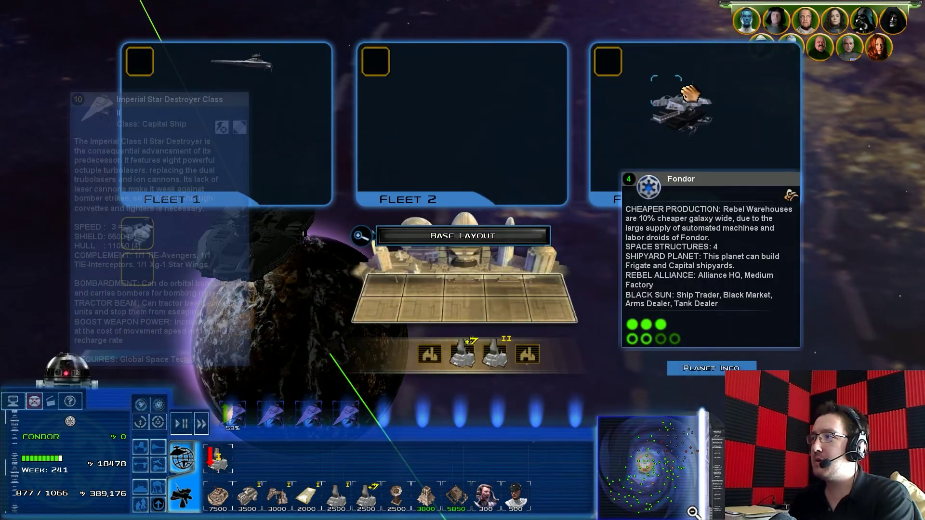
{"action": "scroll", "coordinate": [321, 430], "scroll_direction": "down", "scroll_amount": 5}
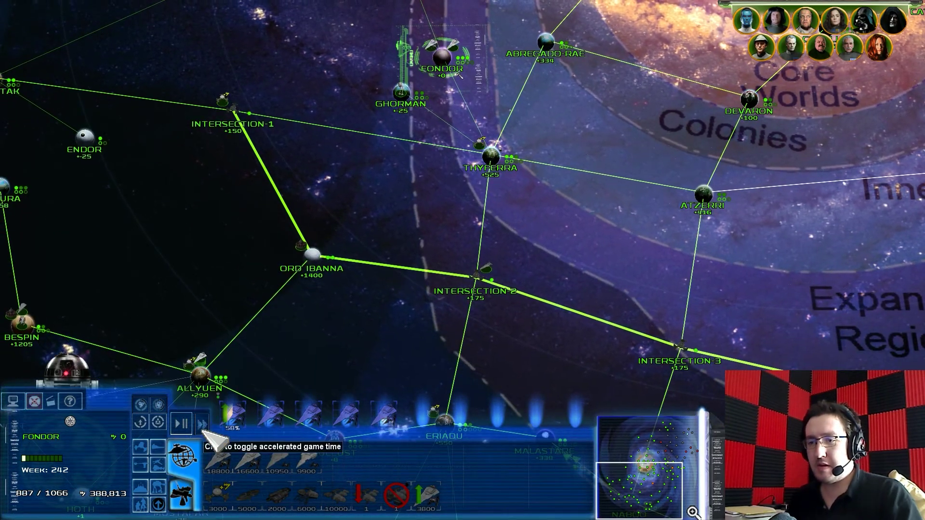
Survey Bespin, Bakura, Endor, Rattatak and Intersection-1 on the galaxy map
{"action": "left_click_drag", "start_coordinate": [248, 394], "coordinate": [365, 211]}
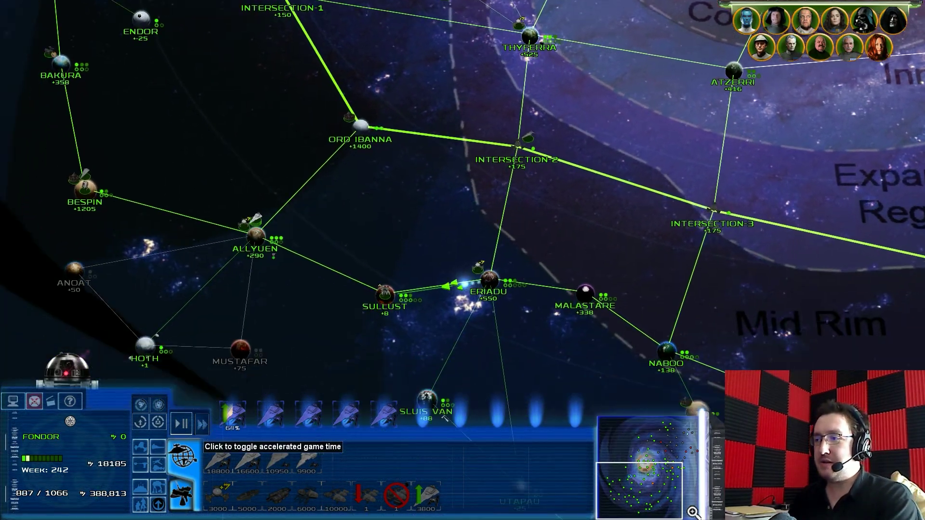
{"action": "left_click", "coordinate": [161, 134]}
{"action": "left_click_drag", "start_coordinate": [167, 145], "coordinate": [299, 217]}
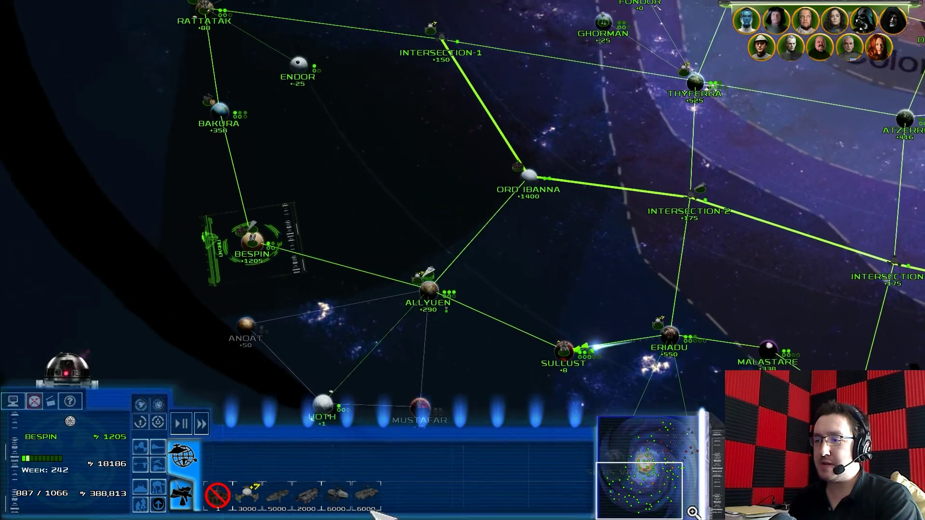
{"action": "left_click", "coordinate": [283, 189]}
{"action": "left_click_drag", "start_coordinate": [313, 271], "coordinate": [346, 405]}
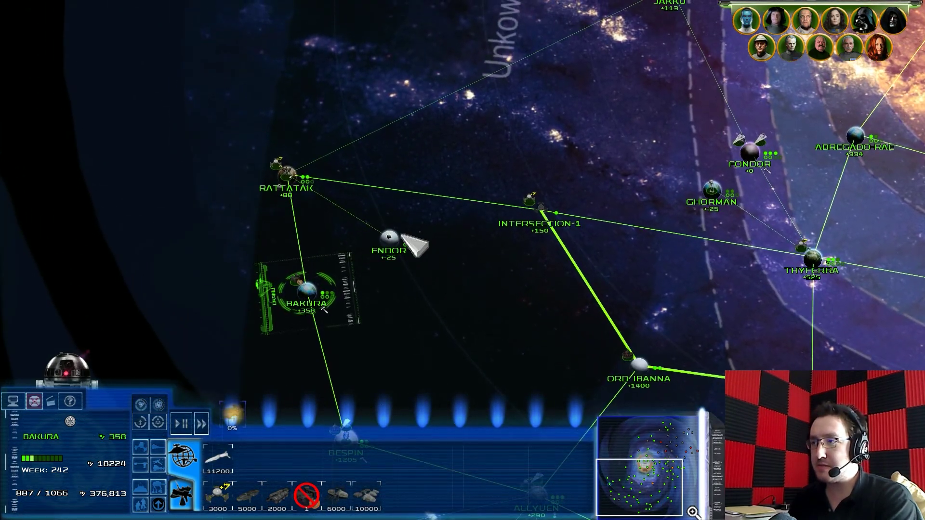
{"action": "left_click", "coordinate": [397, 262]}
{"action": "left_click", "coordinate": [316, 187]}
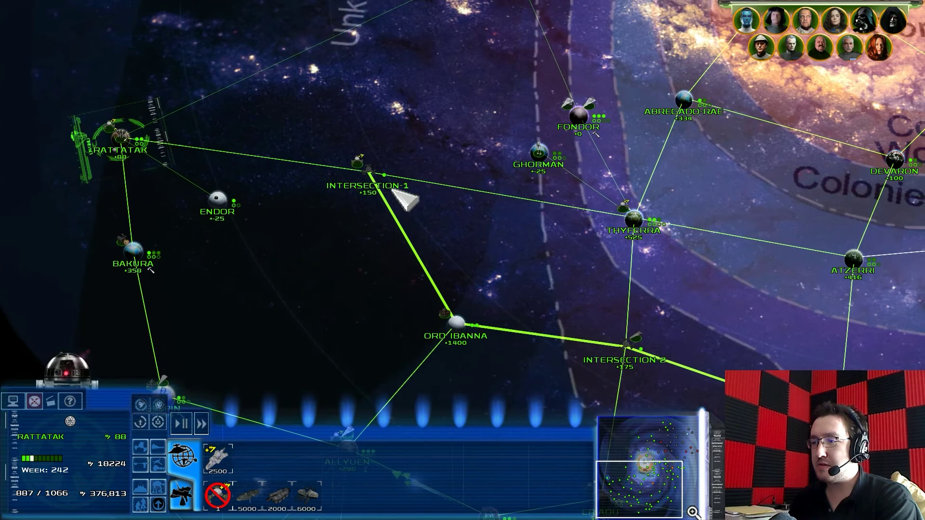
{"action": "left_click", "coordinate": [392, 190]}
Queue a 5000-credit build at Ghorman and a 6000-credit build at Abregado Rae
{"action": "left_click", "coordinate": [217, 495]}
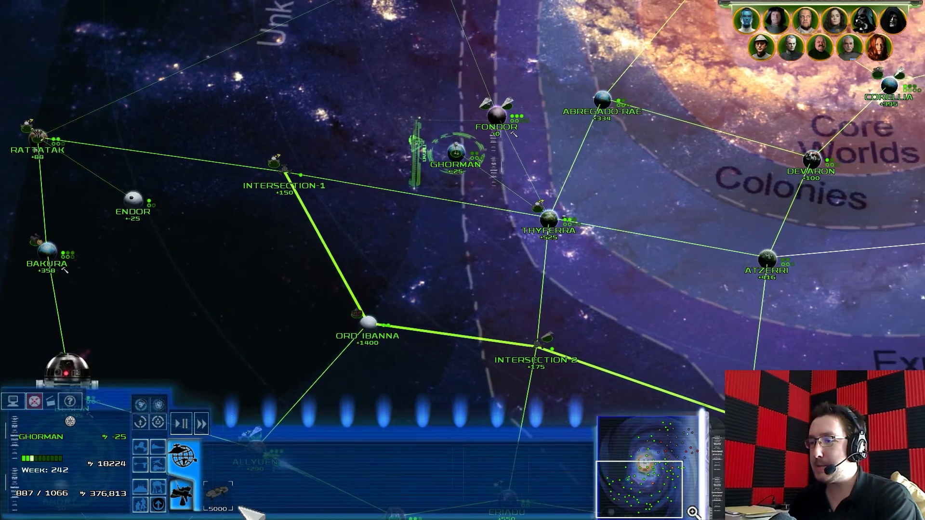
{"action": "key", "text": "Right"}
{"action": "left_click", "coordinate": [539, 128]}
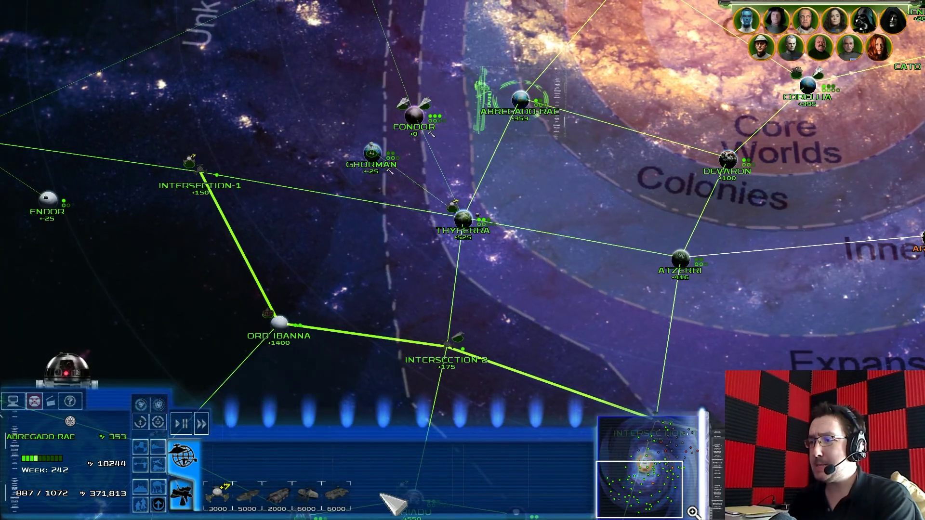
{"action": "left_click", "coordinate": [336, 497]}
{"action": "key", "text": "Up"}
{"action": "key", "text": "Right"}
{"action": "left_click", "coordinate": [326, 204]}
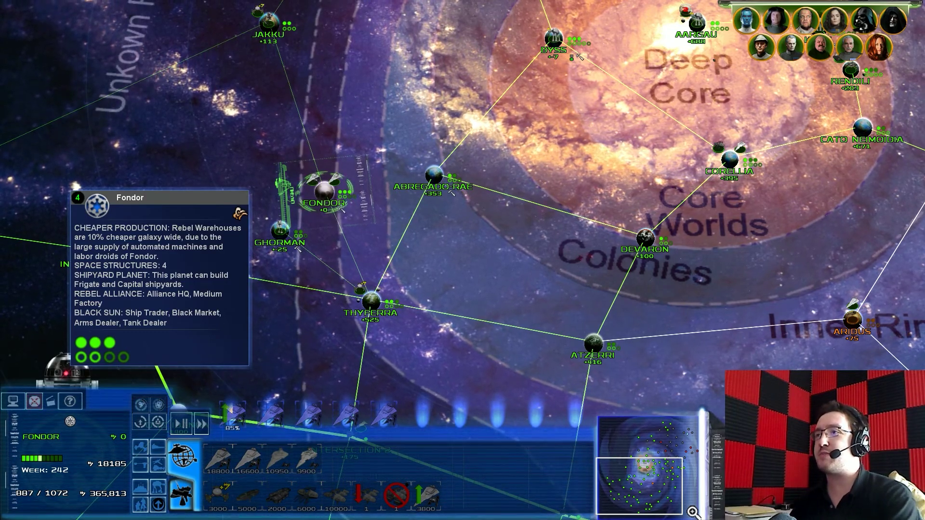
Select Kuat, then open Allyuen's close-up in the Mid Rim
{"action": "key", "text": "Up"}
{"action": "key", "text": "Right"}
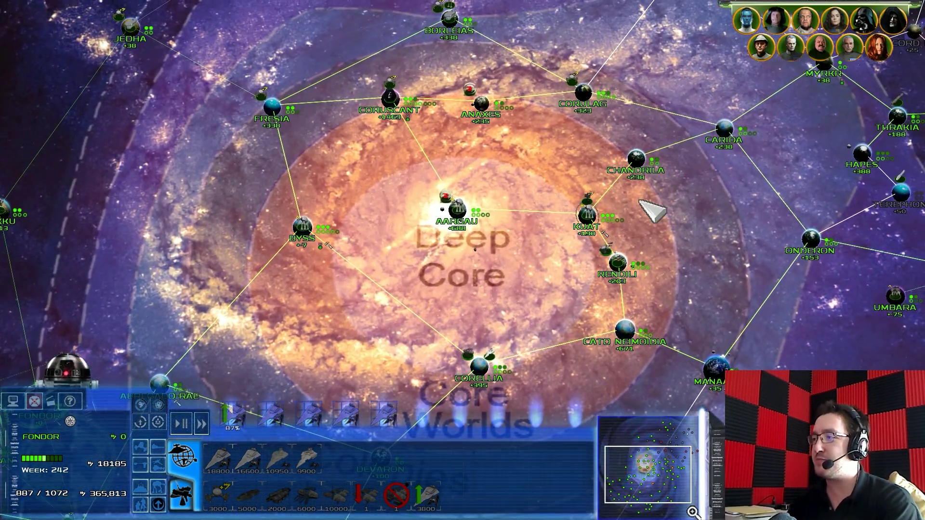
{"action": "left_click", "coordinate": [610, 210]}
{"action": "key", "text": "Down"}
{"action": "key", "text": "Left"}
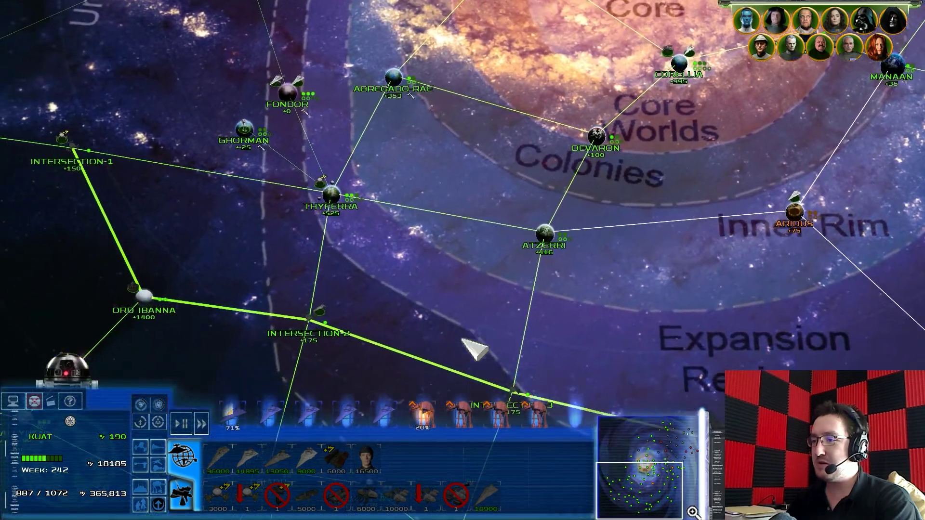
{"action": "key", "text": "Down"}
{"action": "key", "text": "Left"}
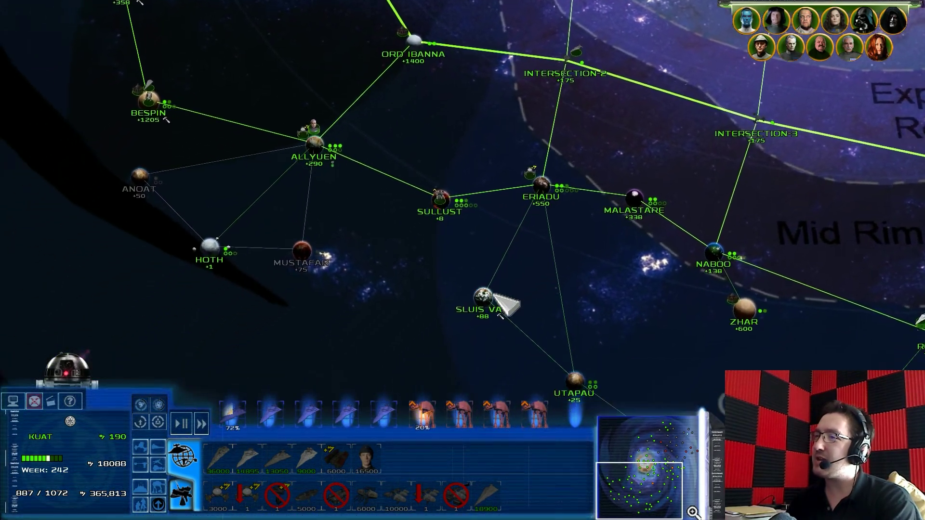
{"action": "double_click", "coordinate": [330, 146]}
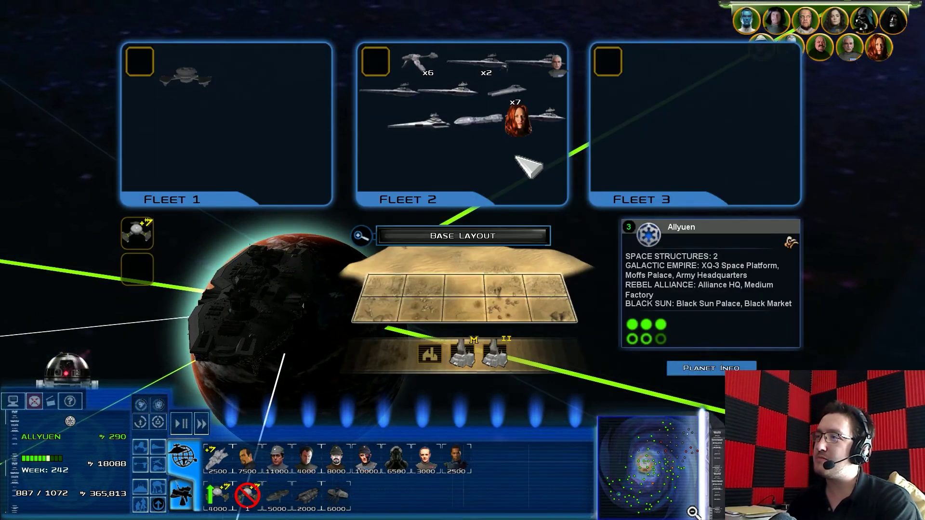
{"action": "scroll", "coordinate": [517, 115], "scroll_direction": "down", "scroll_amount": 5}
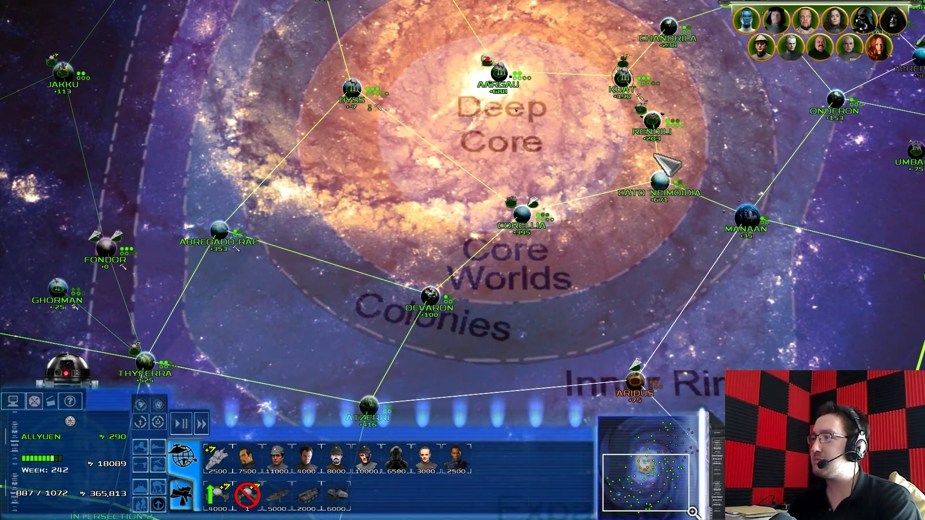
{"action": "scroll", "coordinate": [397, 350], "scroll_direction": "up", "scroll_amount": 5}
{"action": "scroll", "coordinate": [388, 343], "scroll_direction": "up", "scroll_amount": 2}
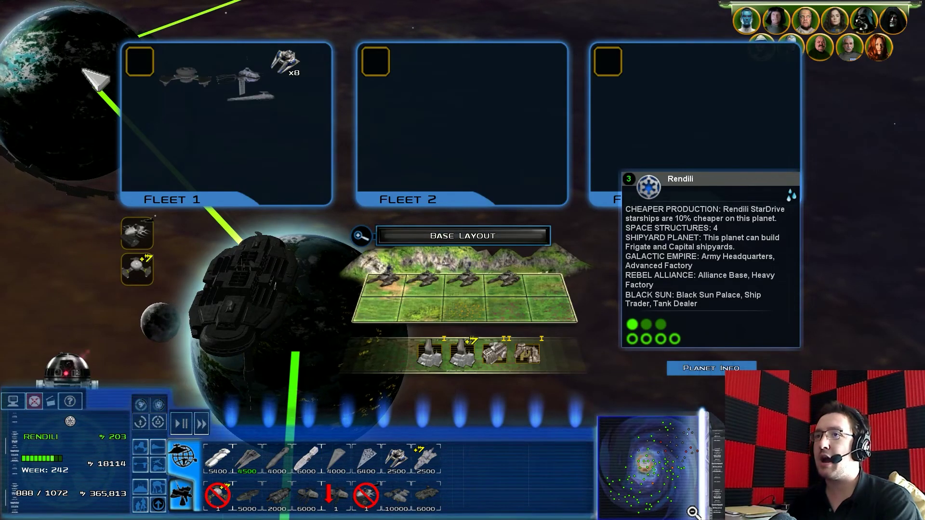
At Kuat, move two capital ships into Fleet 3 and the Victory Star Destroyer toward Fleet 1
{"action": "left_click", "coordinate": [64, 81]}
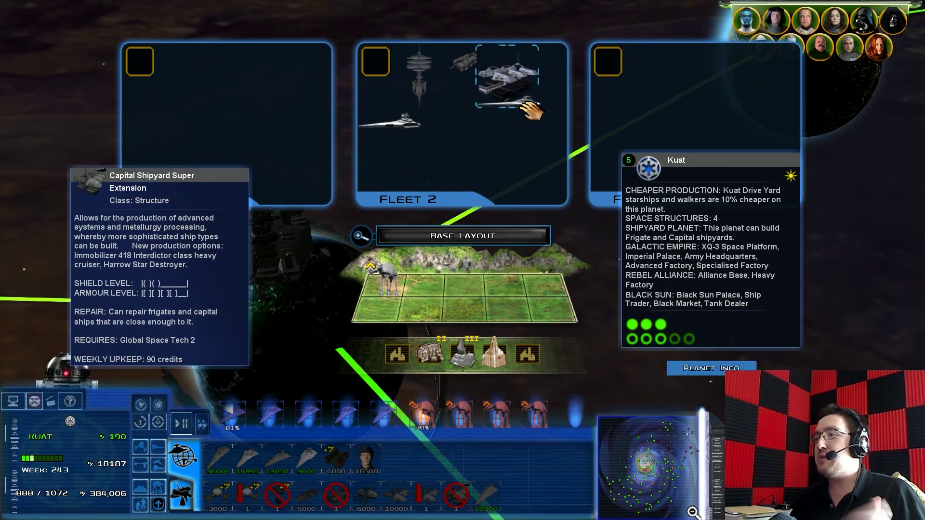
{"action": "left_click_drag", "start_coordinate": [509, 83], "coordinate": [685, 109]}
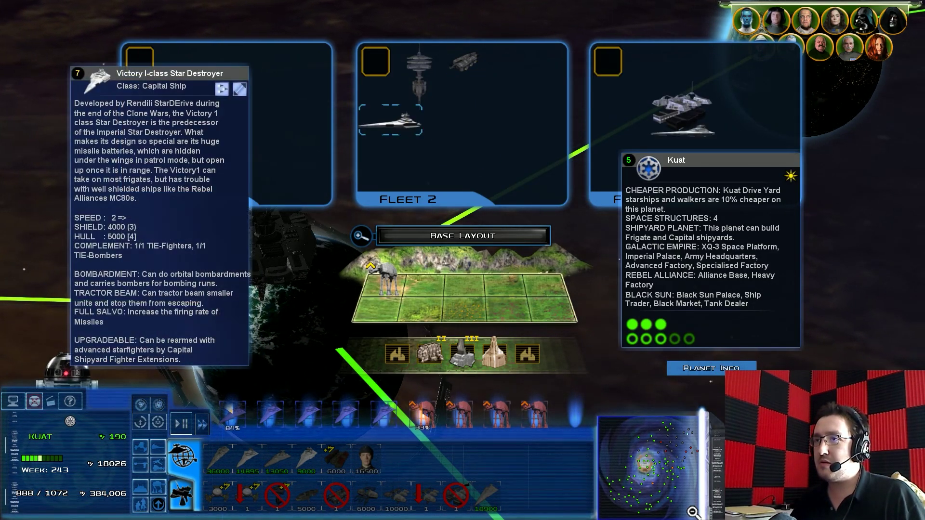
{"action": "left_click_drag", "start_coordinate": [413, 129], "coordinate": [269, 155]}
{"action": "scroll", "coordinate": [607, 76], "scroll_direction": "down", "scroll_amount": 3}
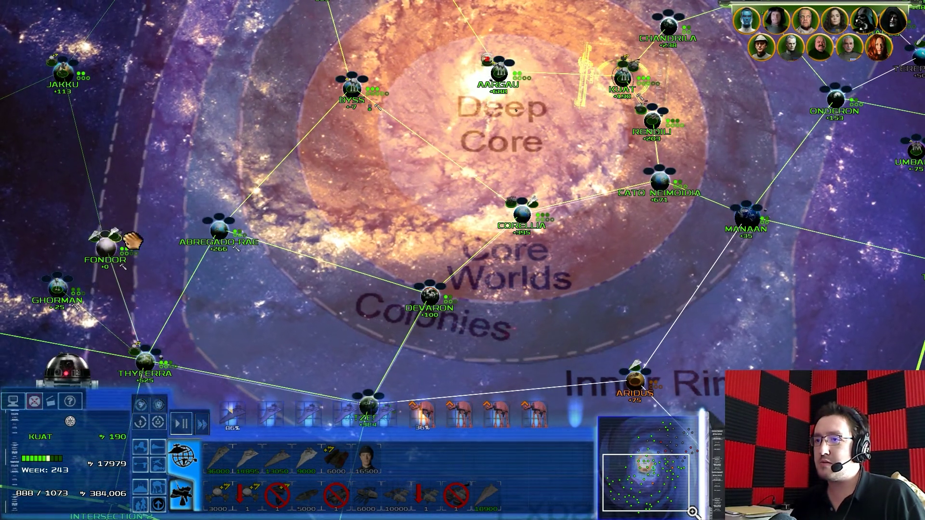
Queue ships at Fondor, then buy Bilbringi's Capital Shipyard upgrade
{"action": "double_click", "coordinate": [109, 247]}
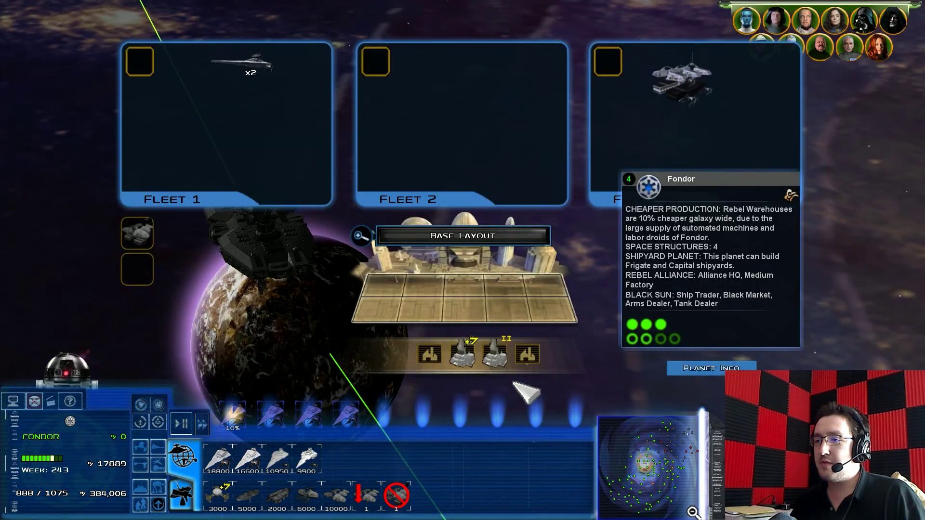
{"action": "scroll", "coordinate": [209, 379], "scroll_direction": "down", "scroll_amount": 3}
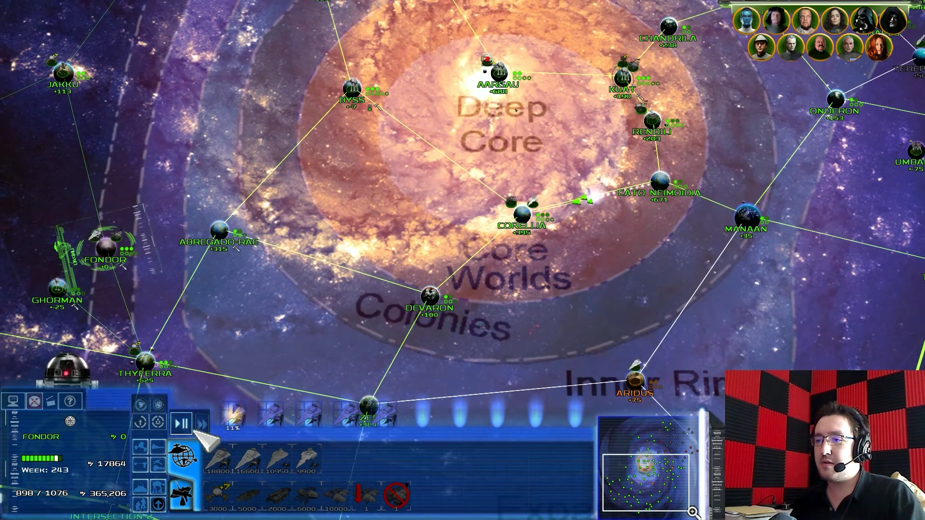
{"action": "left_click_drag", "start_coordinate": [115, 249], "coordinate": [268, 207]}
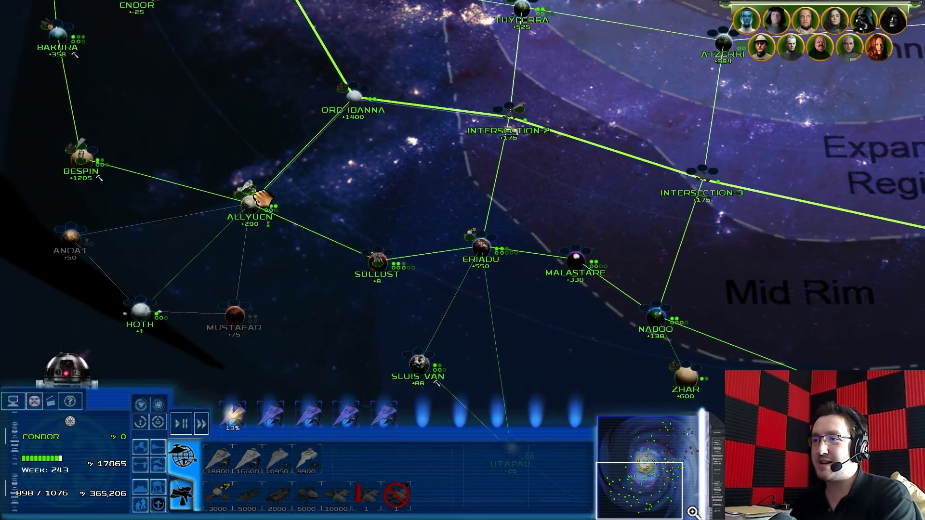
{"action": "key", "text": "Up"}
{"action": "key", "text": "Right"}
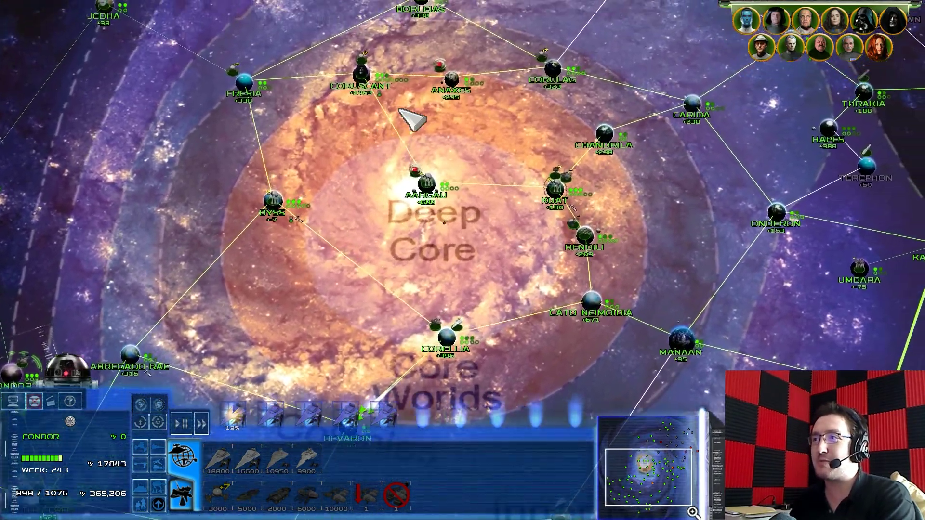
{"action": "key", "text": "Up"}
{"action": "left_click", "coordinate": [351, 91]}
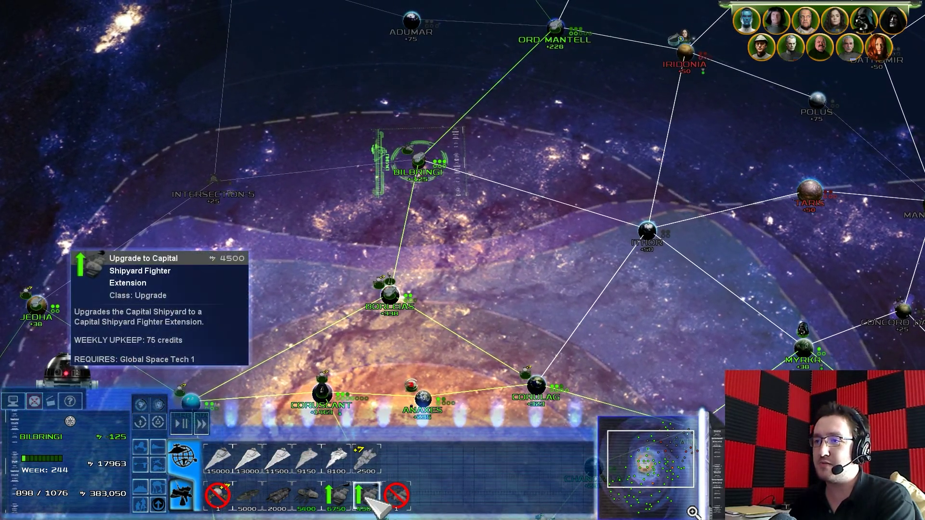
Check Byss, queue a Golan II at Corellia, and refill Fondor's production queue
{"action": "key", "text": "Down"}
{"action": "key", "text": "Left"}
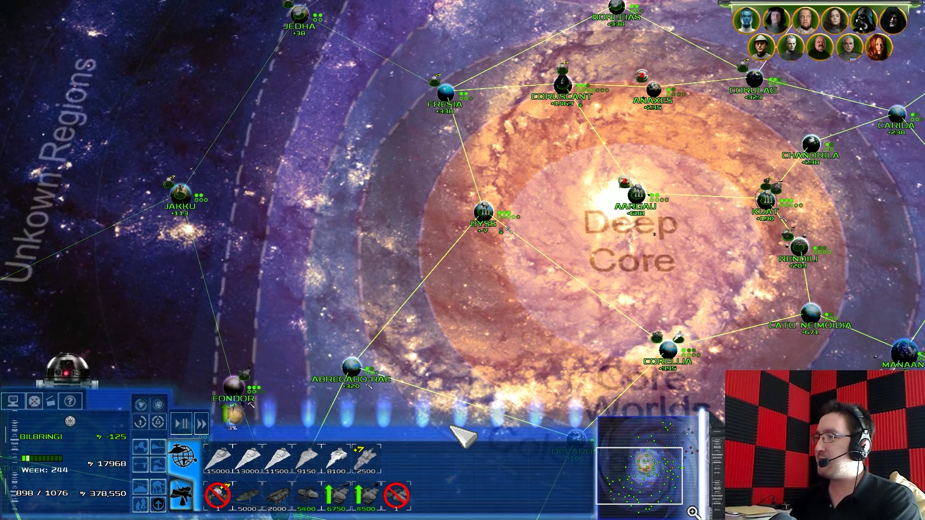
{"action": "left_click", "coordinate": [482, 214]}
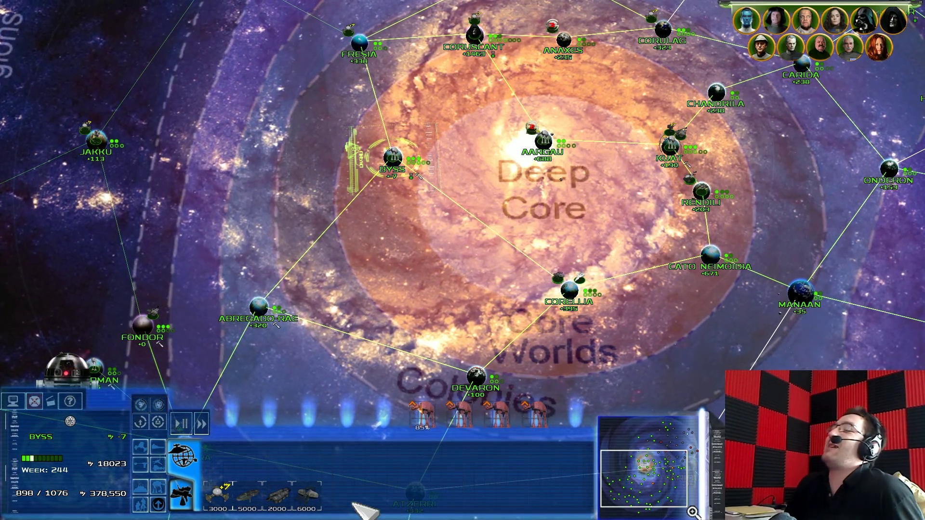
{"action": "left_click", "coordinate": [571, 291]}
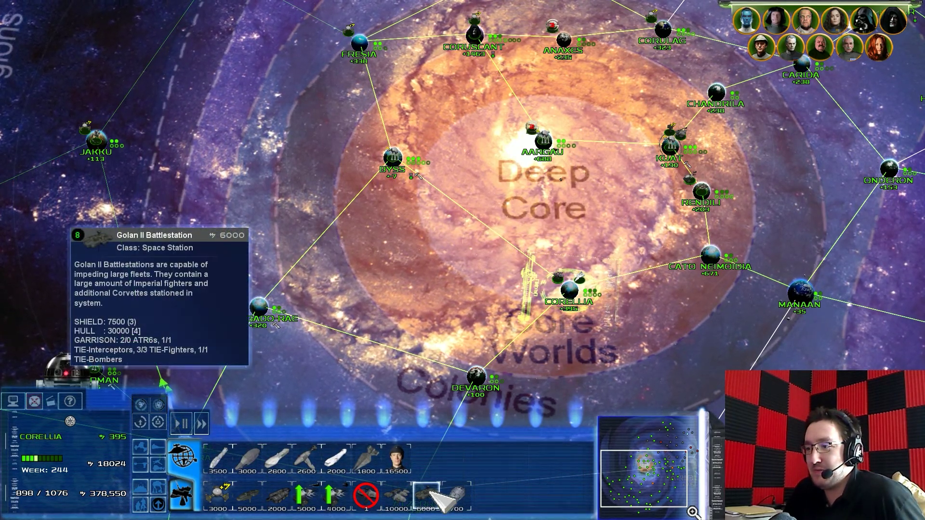
{"action": "key", "text": "Down"}
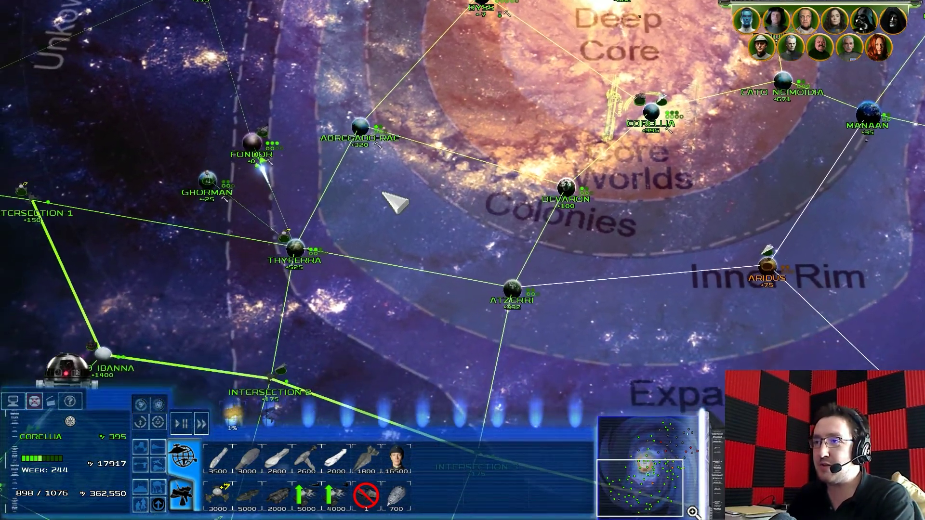
{"action": "double_click", "coordinate": [257, 149]}
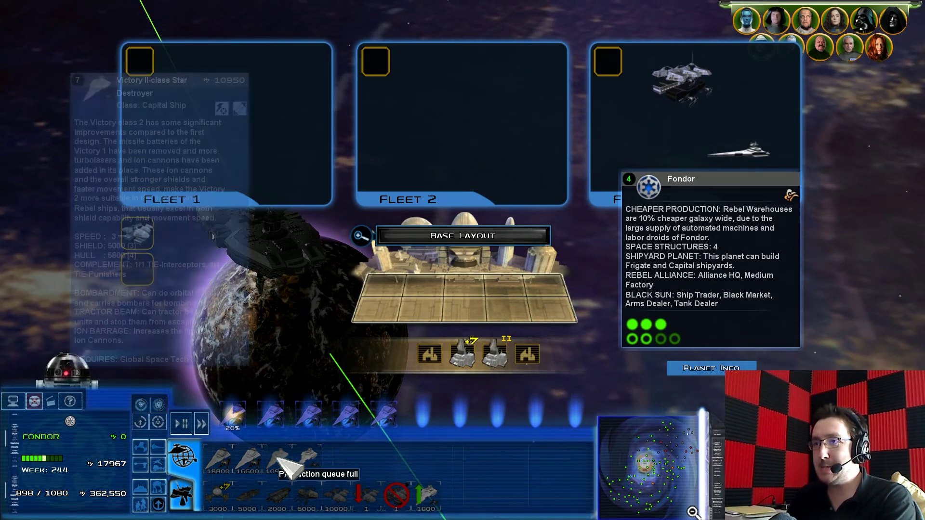
{"action": "scroll", "coordinate": [428, 285], "scroll_direction": "down", "scroll_amount": 3}
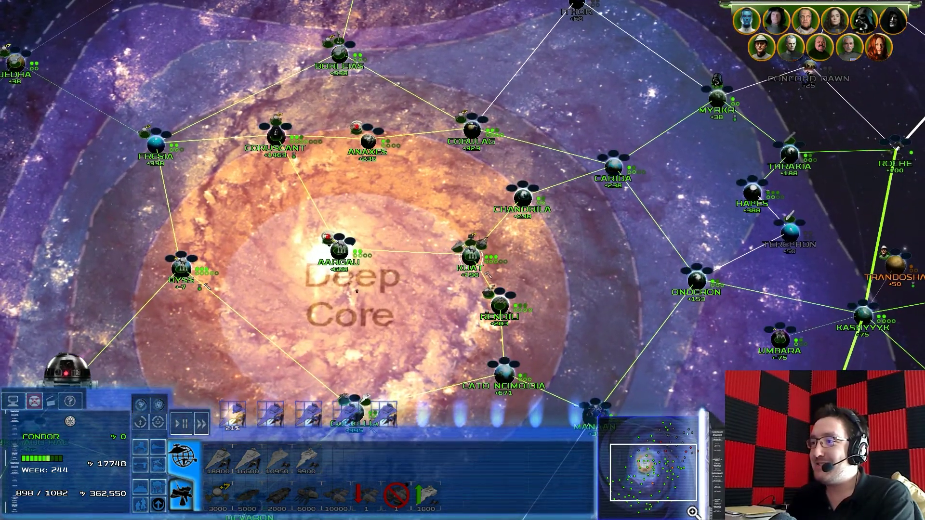
{"action": "mouse_move", "coordinate": [589, 154]}
{"action": "left_mouse_down"}
{"action": "mouse_move", "coordinate": [392, 313]}
{"action": "mouse_move", "coordinate": [329, 177]}
{"action": "left_mouse_up"}
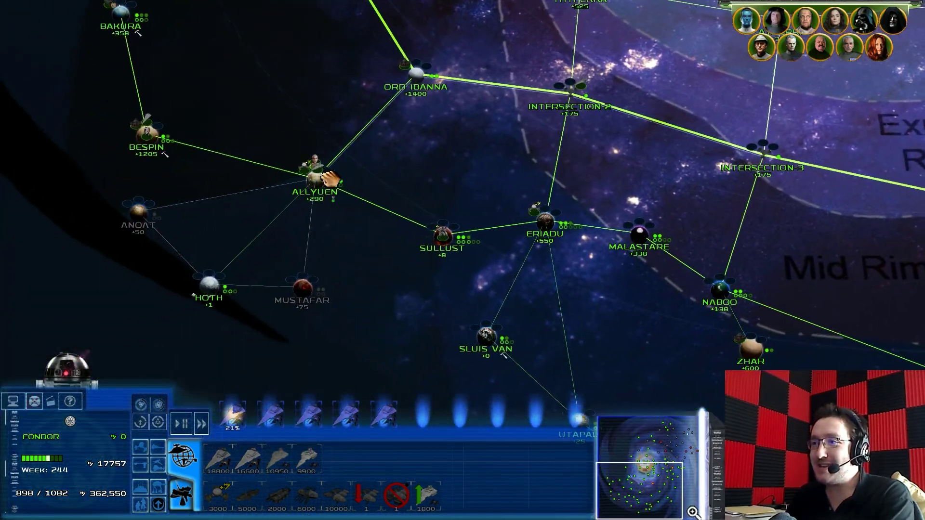
Queue builds at Sluis Van, Utapau, Lok, Ryloth, Tatooine, Hypori and Kamino
{"action": "left_click", "coordinate": [494, 340]}
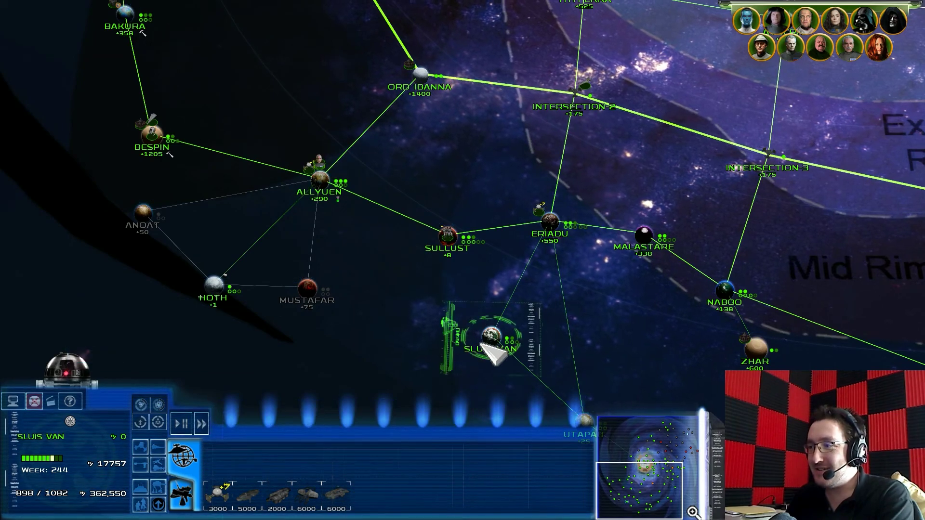
{"action": "left_click", "coordinate": [429, 329]}
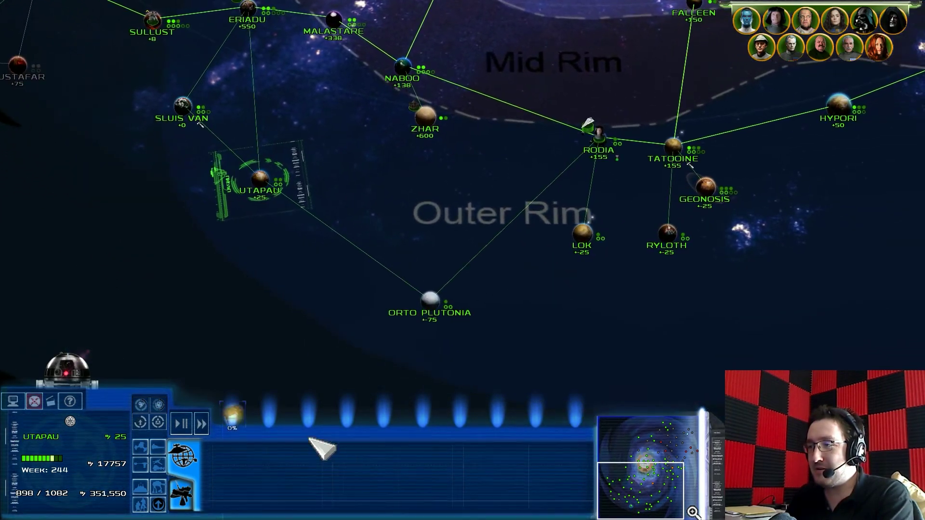
{"action": "left_click", "coordinate": [473, 329]}
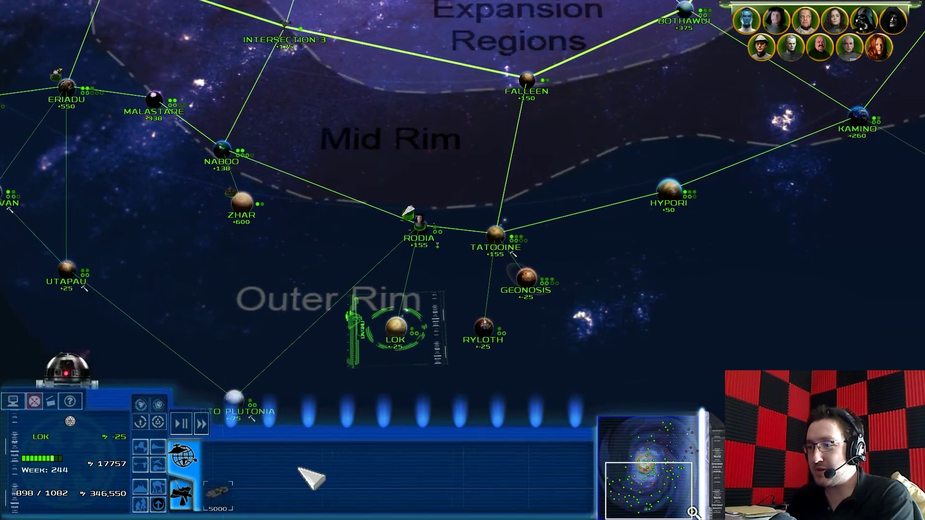
{"action": "left_click", "coordinate": [442, 278]}
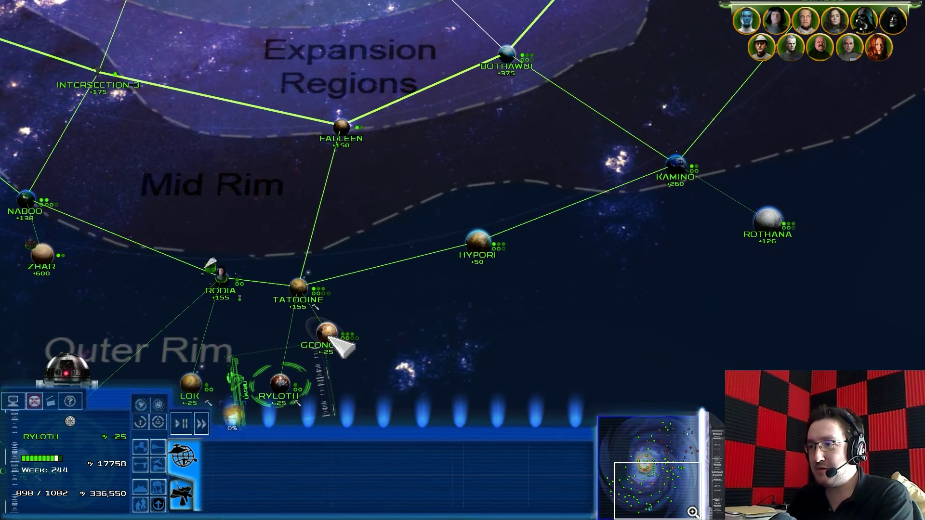
{"action": "left_click", "coordinate": [298, 289]}
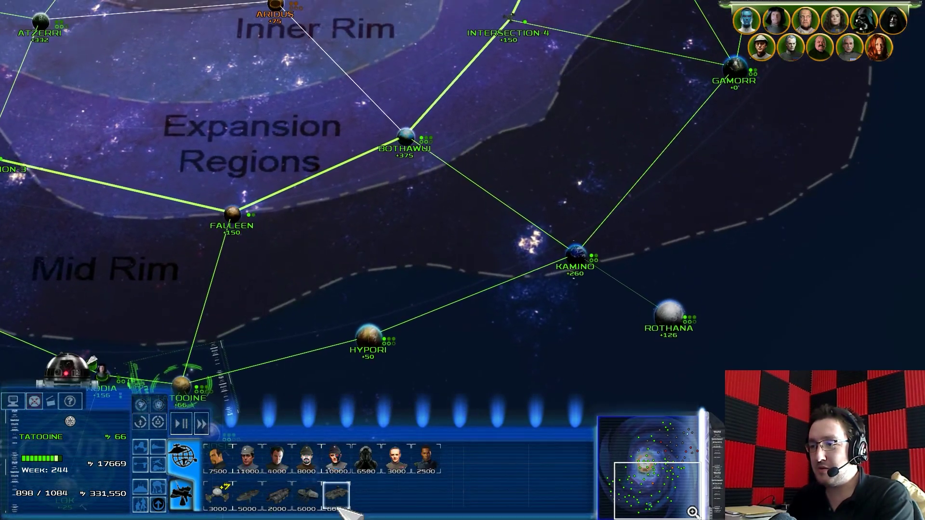
{"action": "left_click", "coordinate": [372, 357]}
{"action": "left_click", "coordinate": [430, 261]}
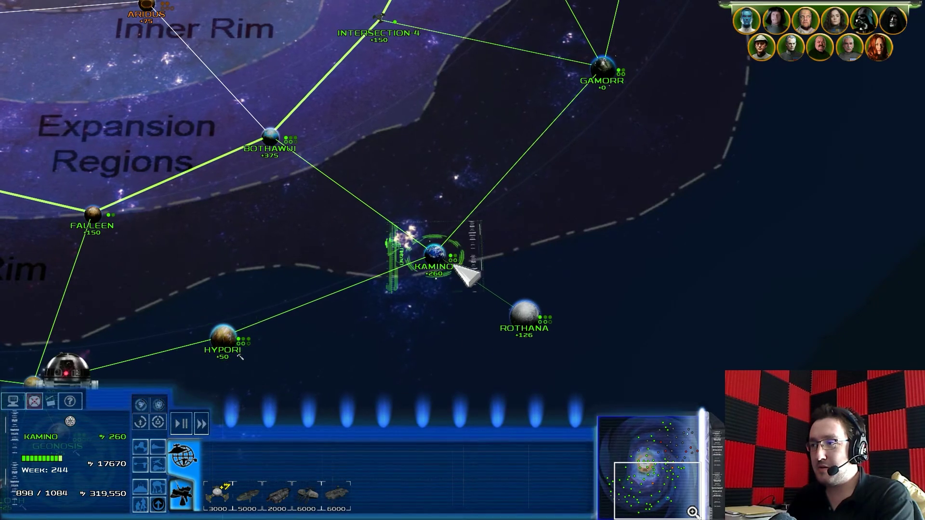
Queue builds at Gamorr, Nal Hutta, Nimban, Umbara and Onderon
{"action": "key", "text": "Up"}
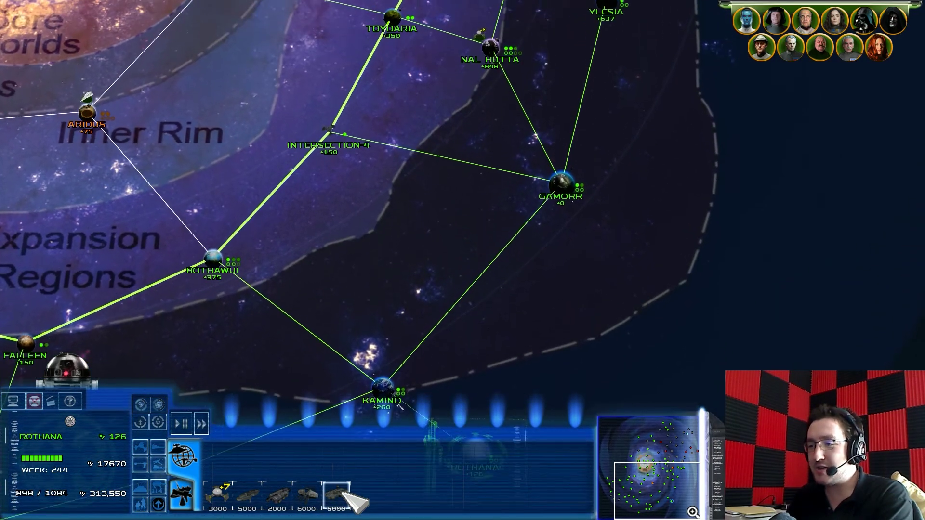
{"action": "key", "text": "Up"}
{"action": "key", "text": "Right"}
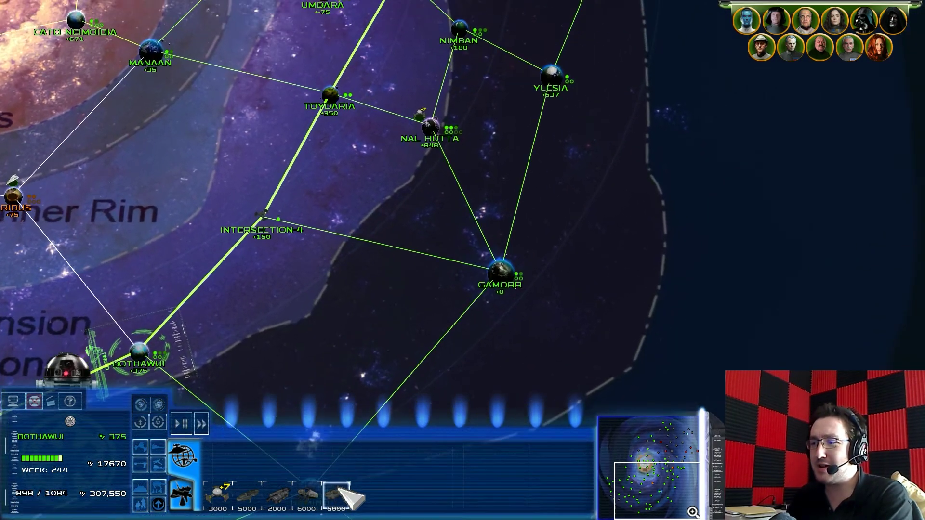
{"action": "left_click", "coordinate": [499, 271]}
{"action": "key", "text": "Up"}
{"action": "key", "text": "Right"}
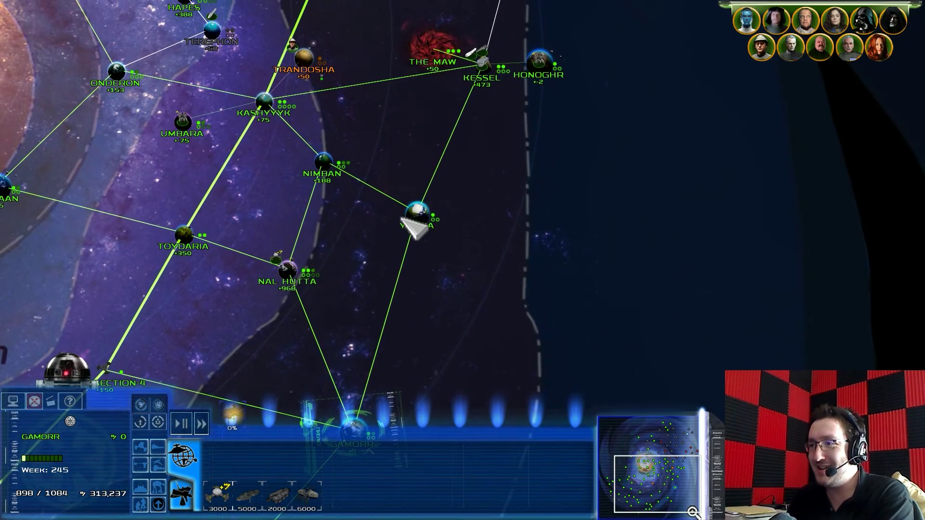
{"action": "left_click", "coordinate": [289, 270]}
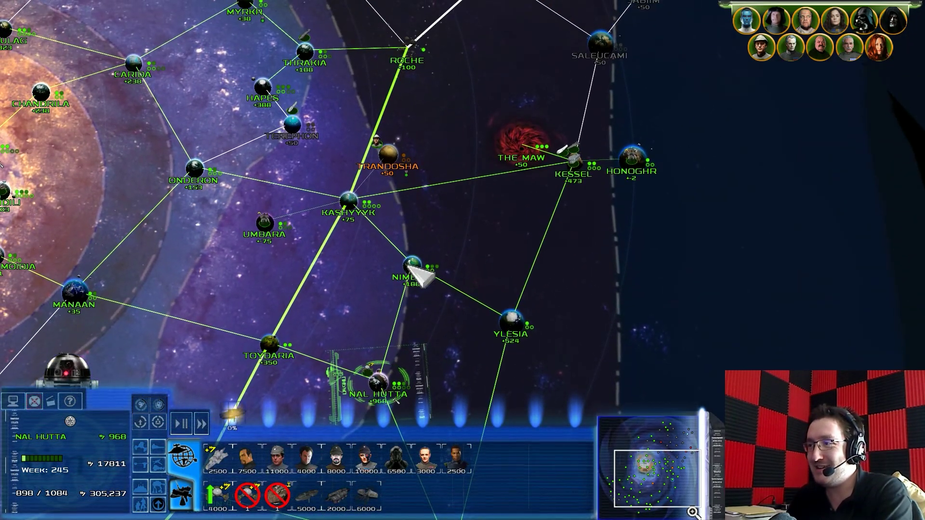
{"action": "left_click", "coordinate": [408, 266]}
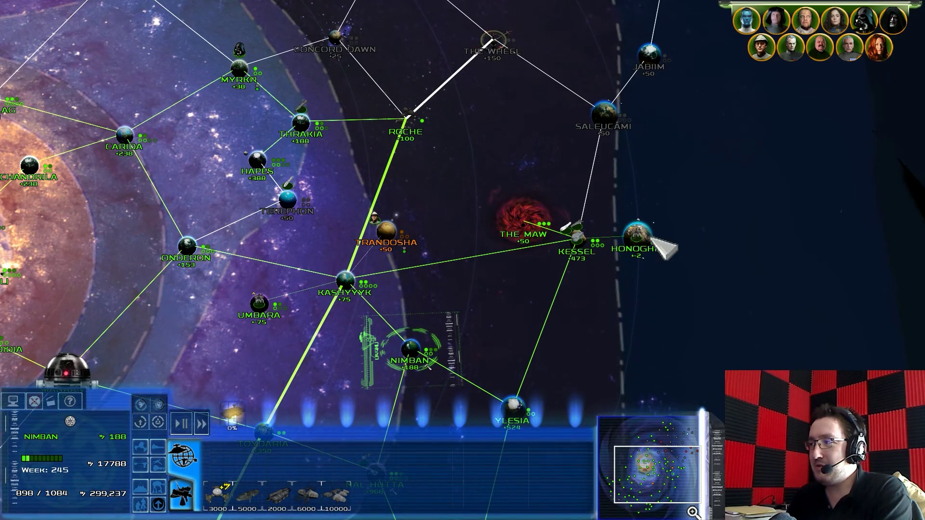
{"action": "left_click", "coordinate": [276, 301]}
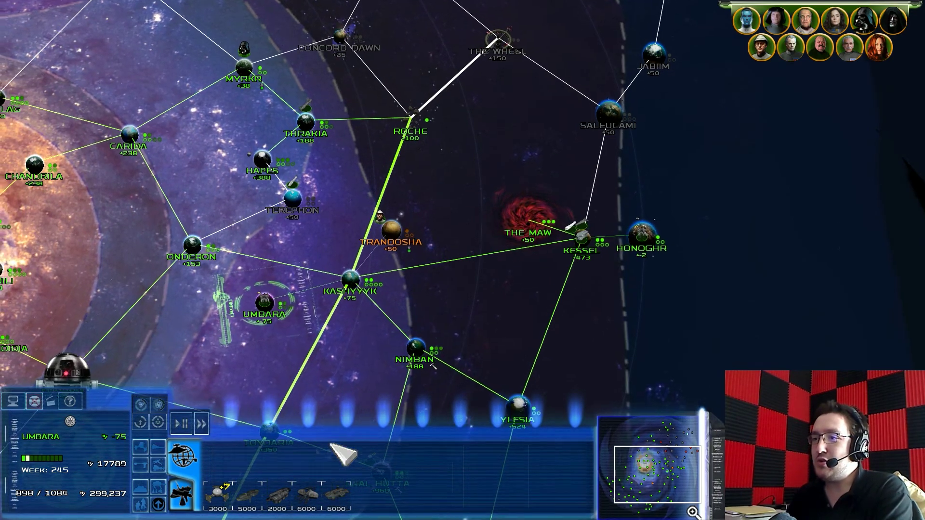
{"action": "left_click", "coordinate": [288, 186]}
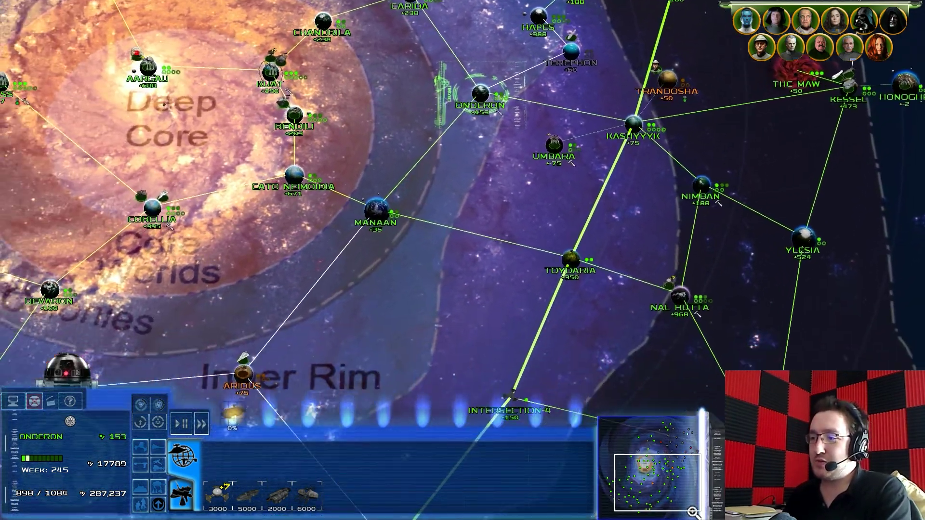
Pan the galaxy map to centre on Allyuen and Mustafar
{"action": "key", "text": "Left"}
{"action": "key", "text": "Down"}
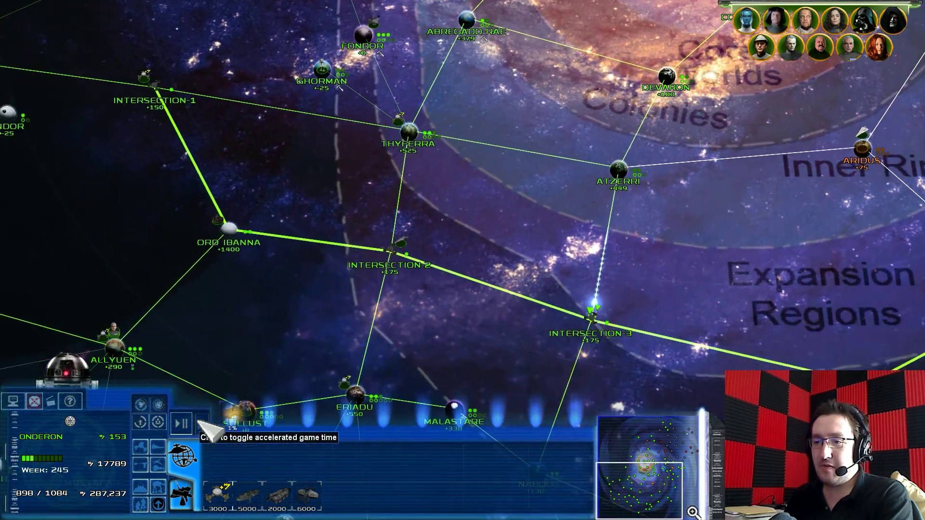
{"action": "key", "text": "Left"}
{"action": "key", "text": "Up"}
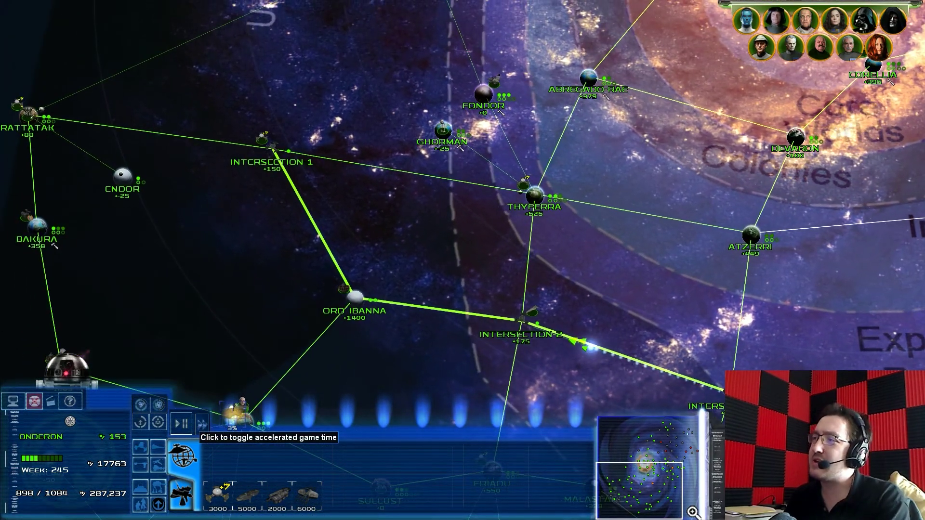
{"action": "key", "text": "Left"}
{"action": "key", "text": "Down"}
{"action": "key", "text": "Left"}
{"action": "key", "text": "Down"}
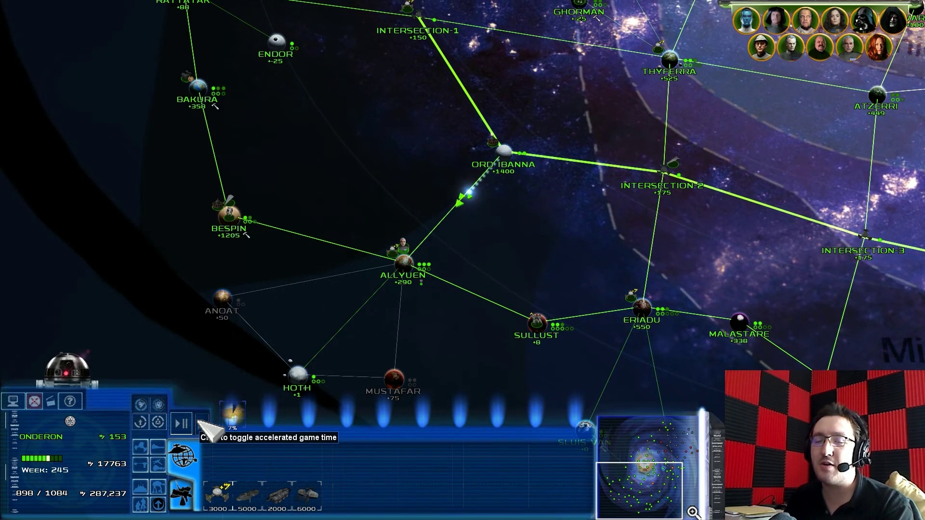
Move Allyuen's Fleet 2 onto Rebel-held Mustafar to trigger a space battle
{"action": "left_click", "coordinate": [397, 280]}
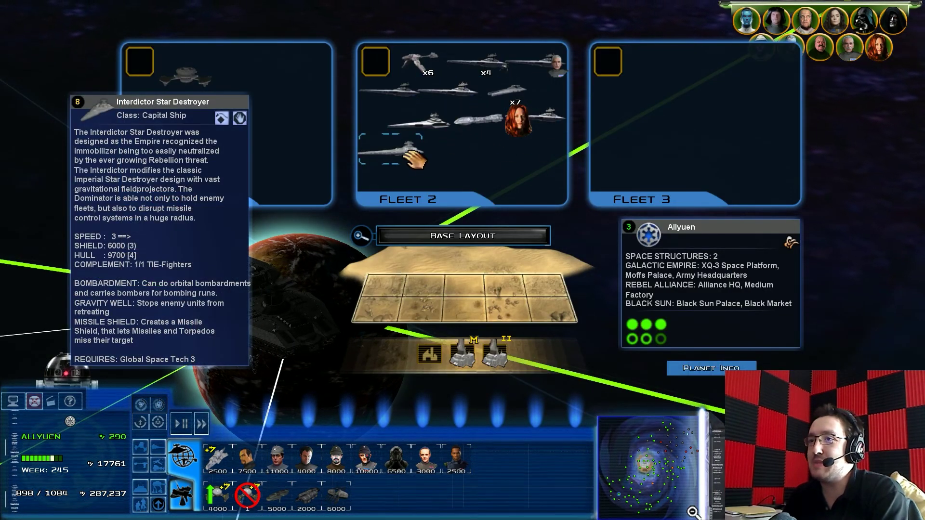
{"action": "scroll", "coordinate": [390, 94], "scroll_direction": "down", "scroll_amount": 3}
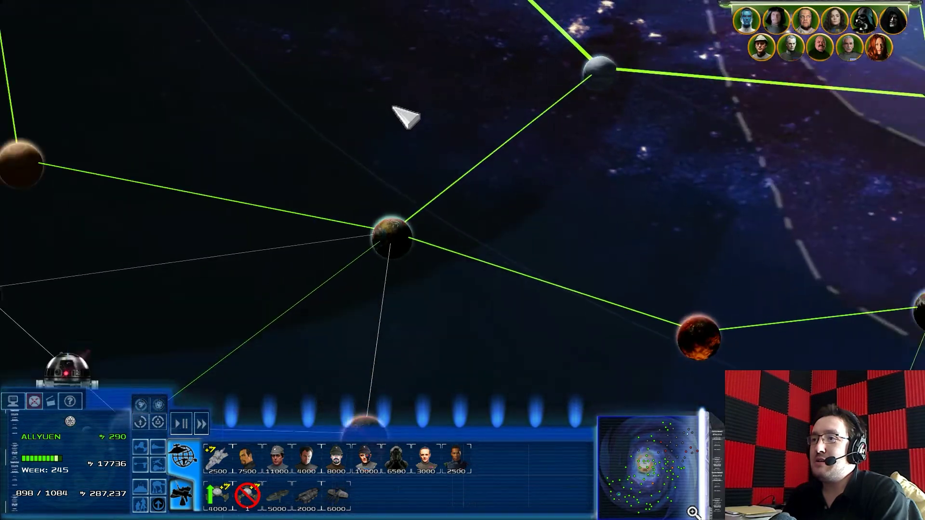
{"action": "left_click_drag", "start_coordinate": [419, 254], "coordinate": [398, 309]}
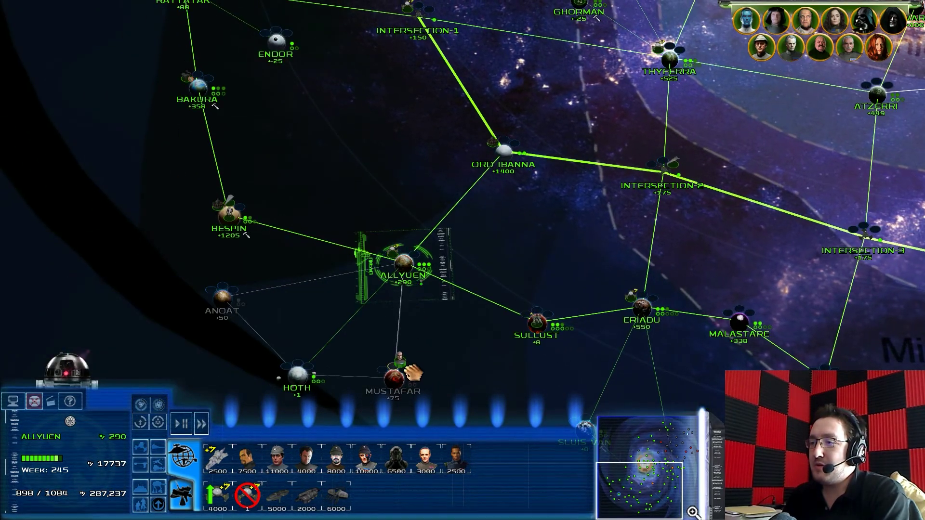
{"action": "left_click_drag", "start_coordinate": [414, 373], "coordinate": [396, 377]}
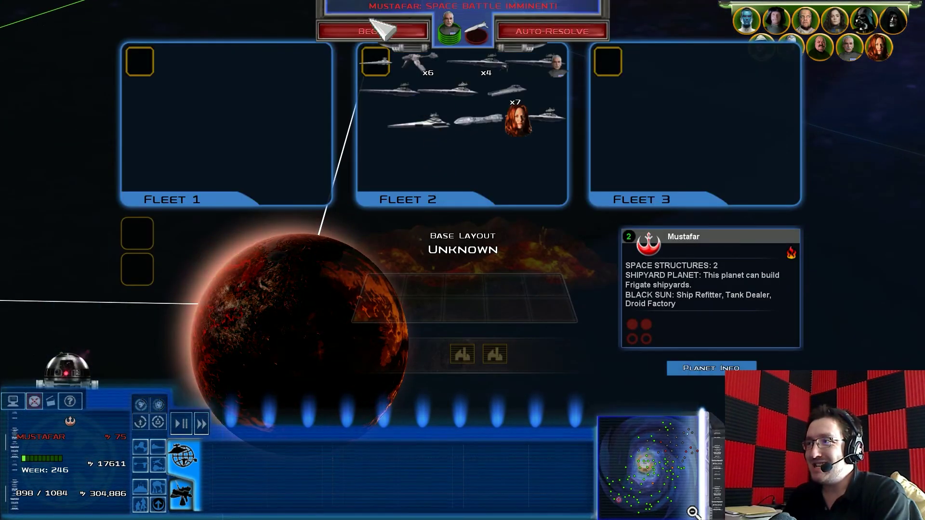
Begin the Mustafar space battle and deploy Admiral Daala's ship
{"action": "left_click", "coordinate": [379, 32]}
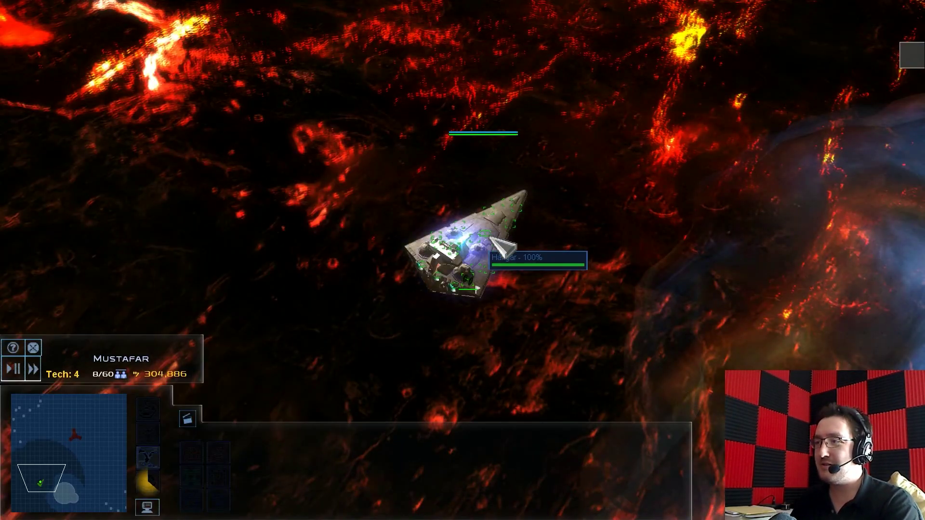
{"action": "left_click", "coordinate": [499, 244]}
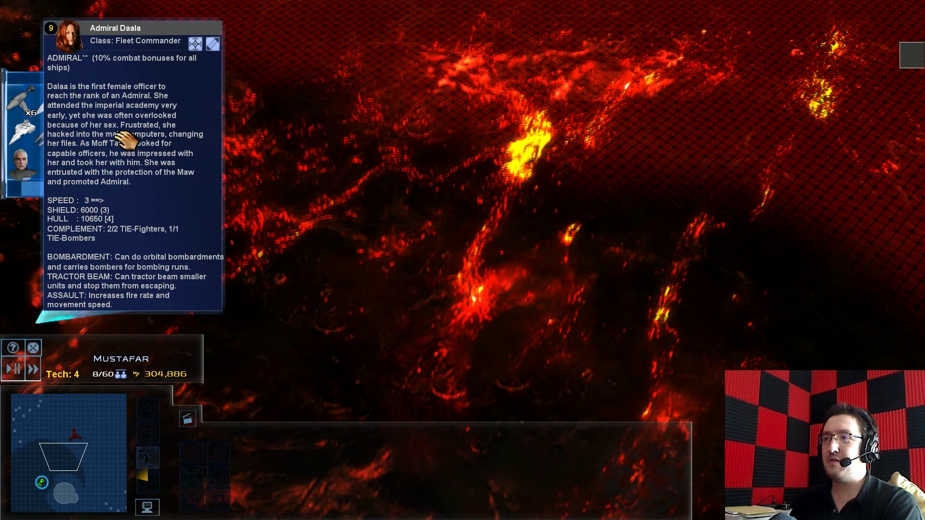
{"action": "left_click", "coordinate": [126, 139]}
{"action": "left_click", "coordinate": [123, 196]}
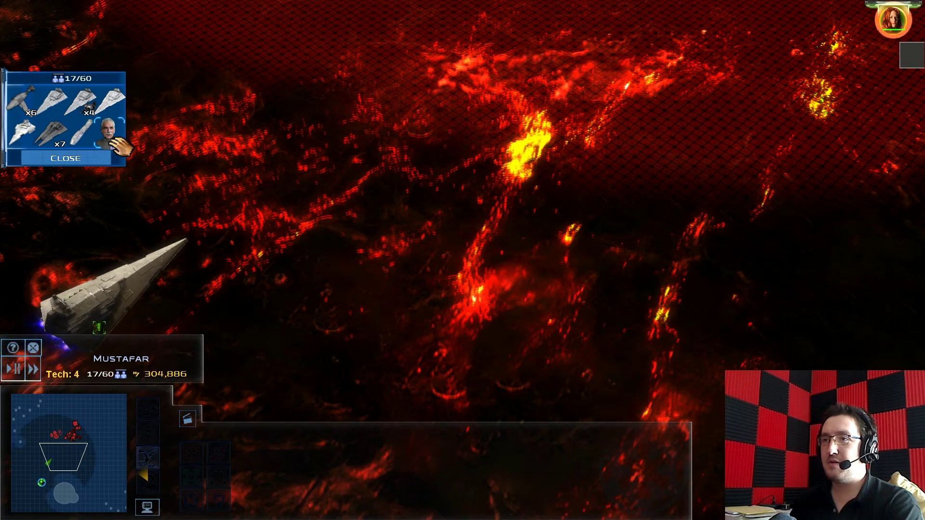
Deploy Piett's ship and more reserve Star Destroyers until the fleet reaches 60/60
{"action": "left_click", "coordinate": [117, 145]}
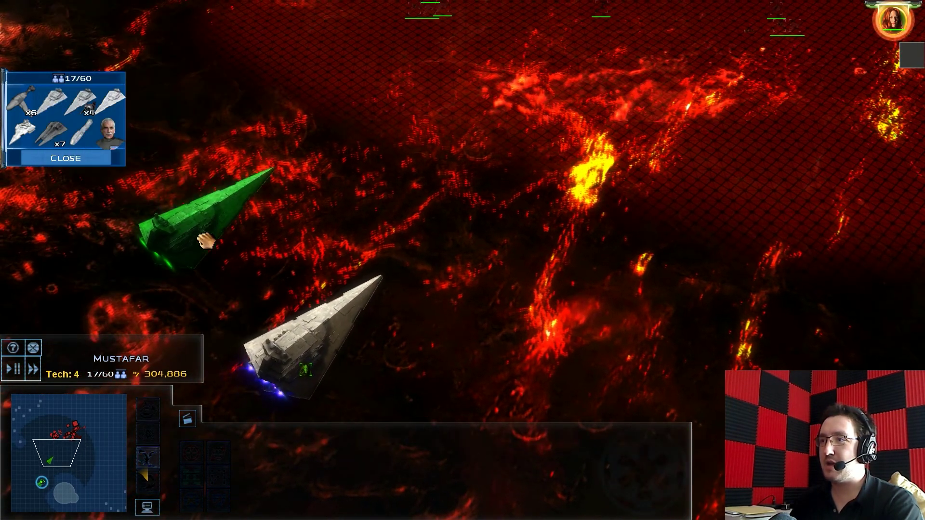
{"action": "left_click", "coordinate": [245, 250]}
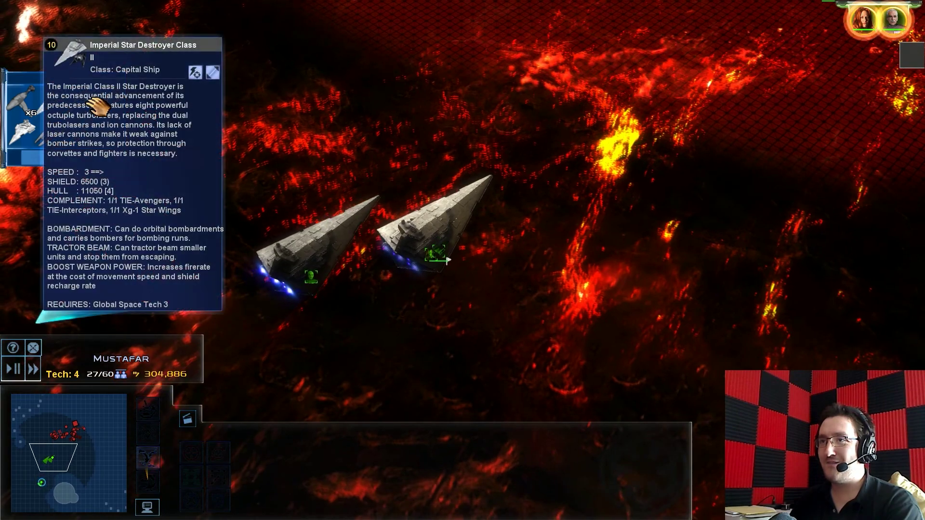
{"action": "left_click", "coordinate": [80, 101]}
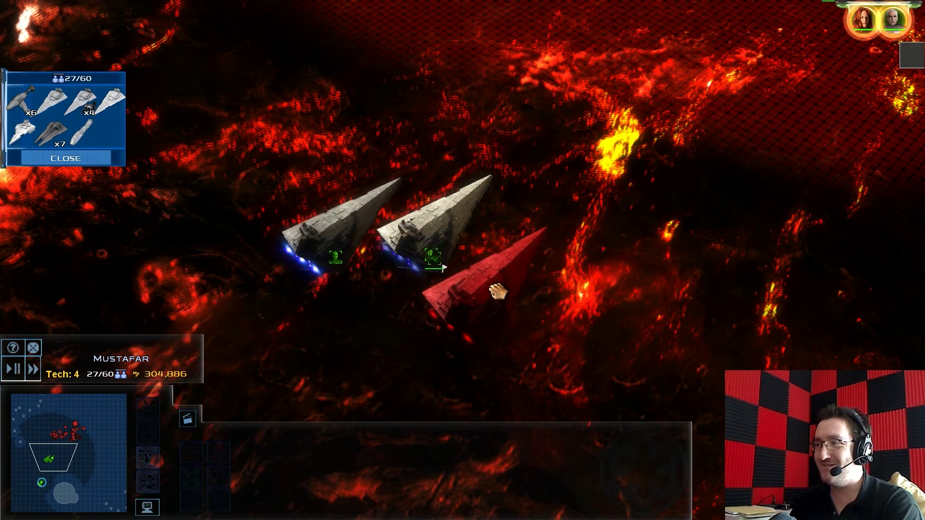
{"action": "left_click", "coordinate": [512, 327]}
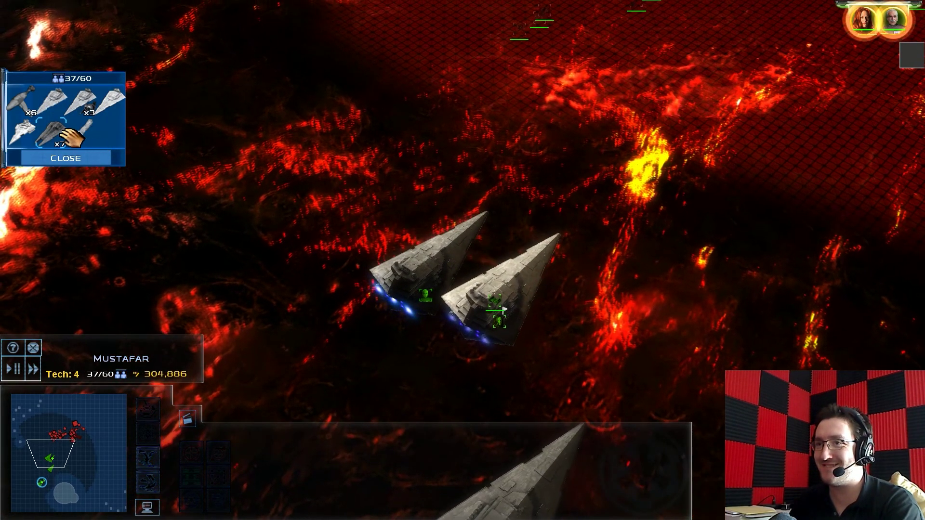
{"action": "left_click", "coordinate": [52, 134]}
{"action": "left_click", "coordinate": [285, 260]}
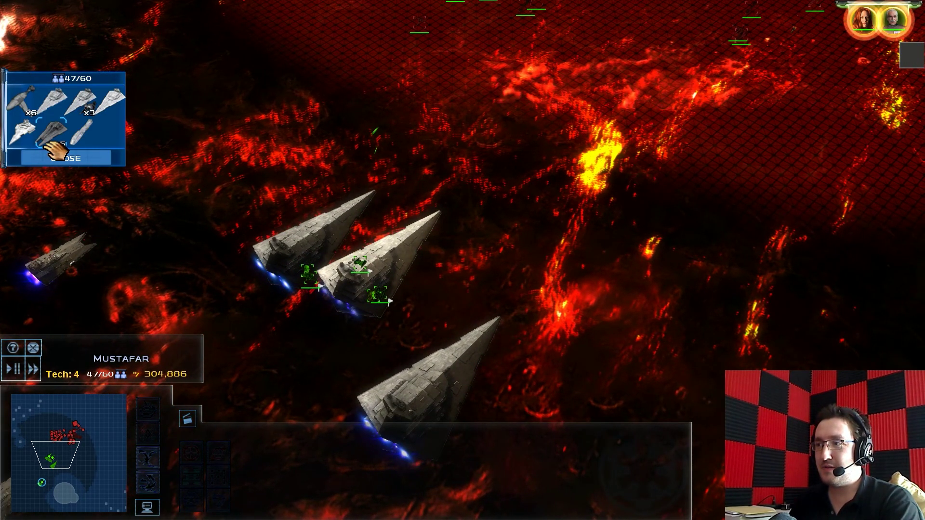
{"action": "left_click", "coordinate": [52, 141]}
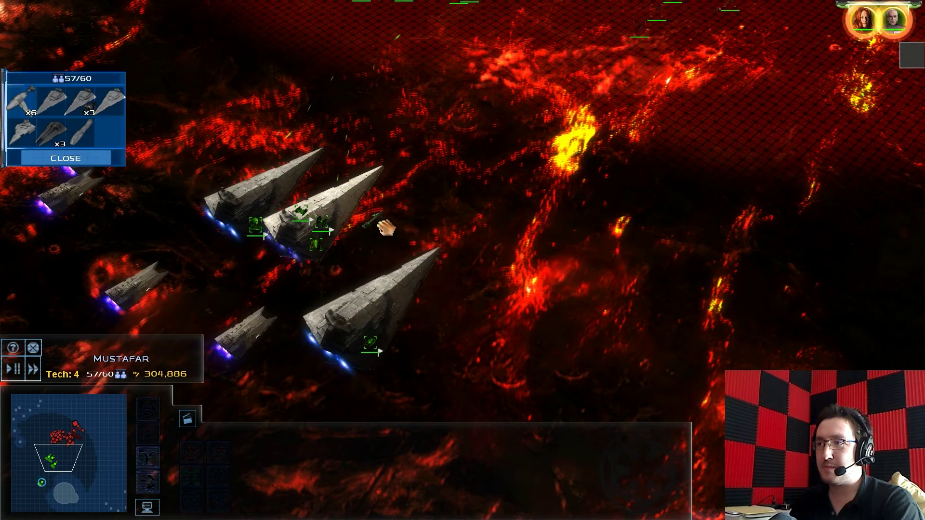
{"action": "left_click", "coordinate": [385, 229]}
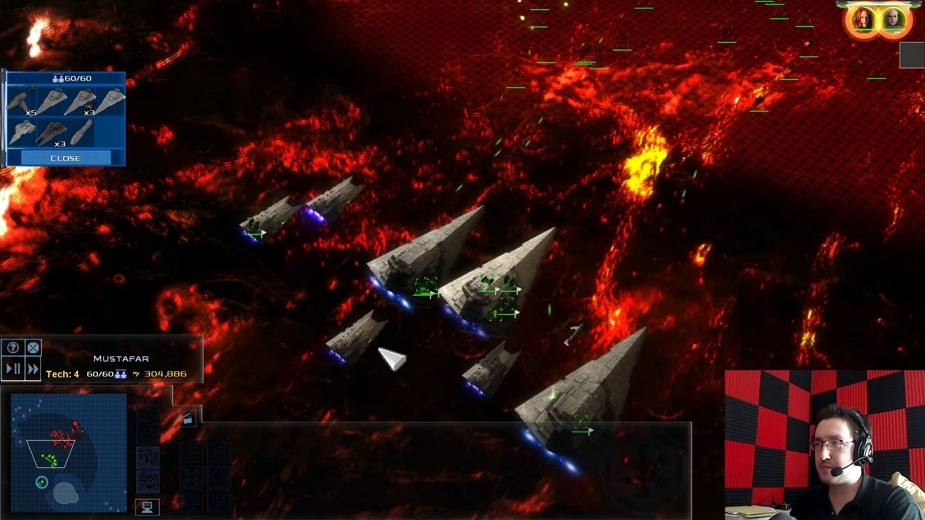
{"action": "key", "text": "1"}
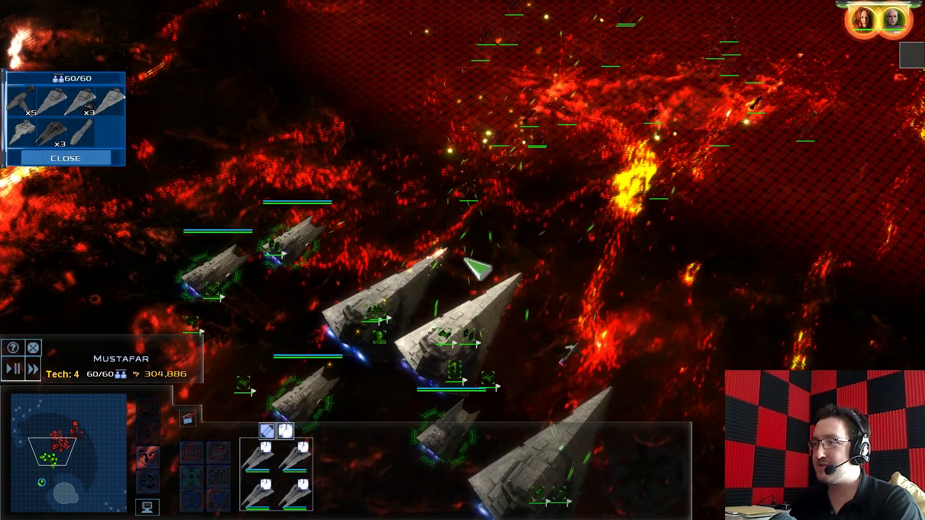
{"action": "scroll", "coordinate": [452, 262], "scroll_direction": "up", "scroll_amount": 3}
{"action": "scroll", "coordinate": [452, 260], "scroll_direction": "down", "scroll_amount": 3}
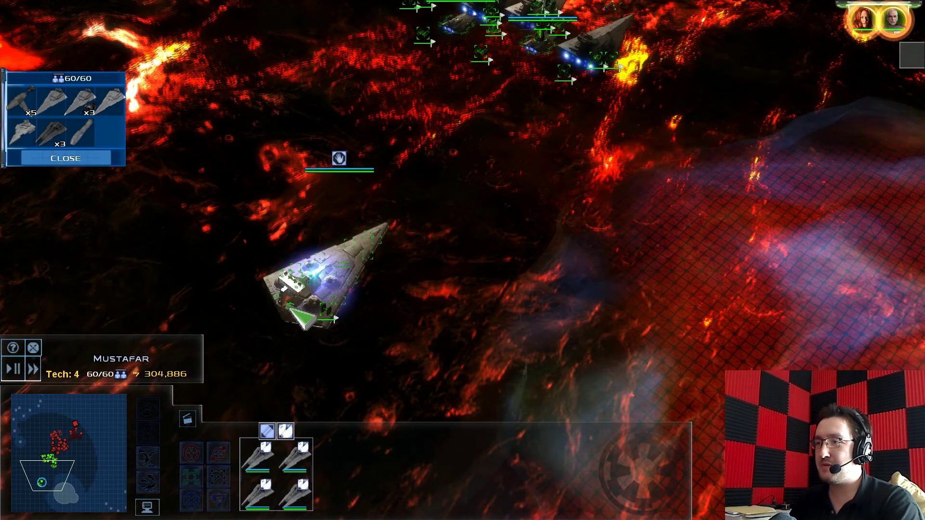
Select the whole fleet, pick a Star Destroyer, and switch to cinematic view
{"action": "left_click", "coordinate": [300, 314]}
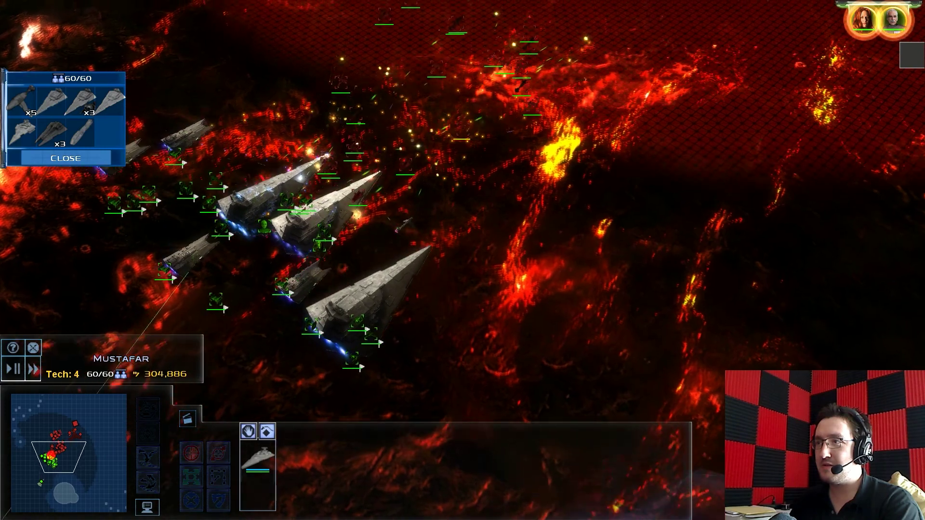
{"action": "key", "text": "ctrl+a"}
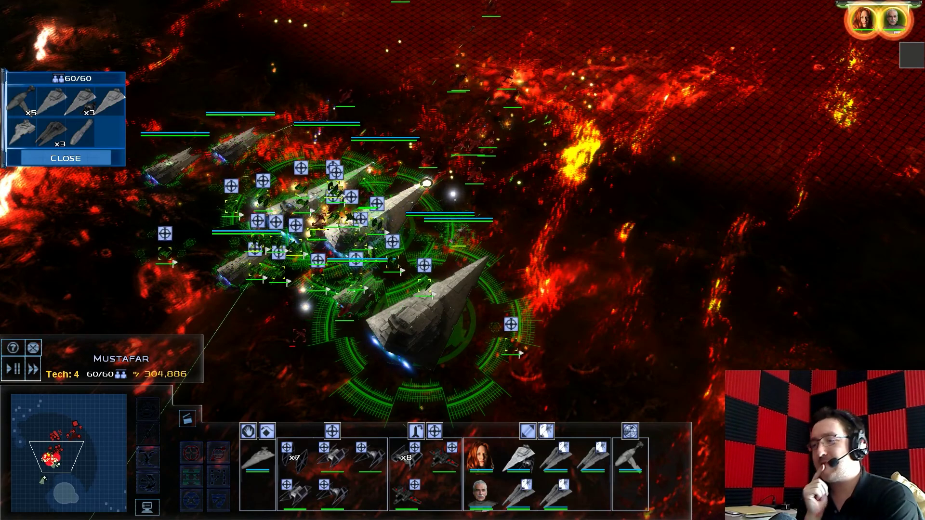
{"action": "scroll", "coordinate": [606, 333], "scroll_direction": "up", "scroll_amount": 3}
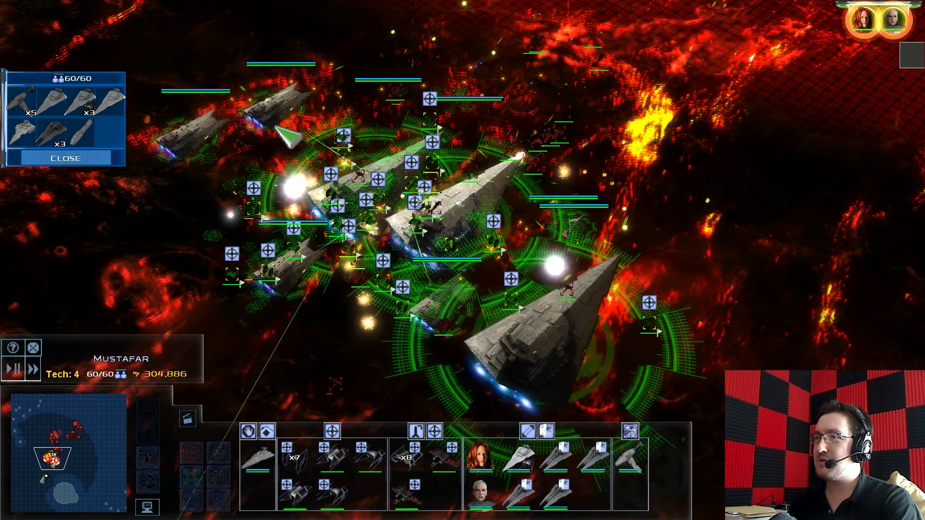
{"action": "left_click", "coordinate": [290, 105]}
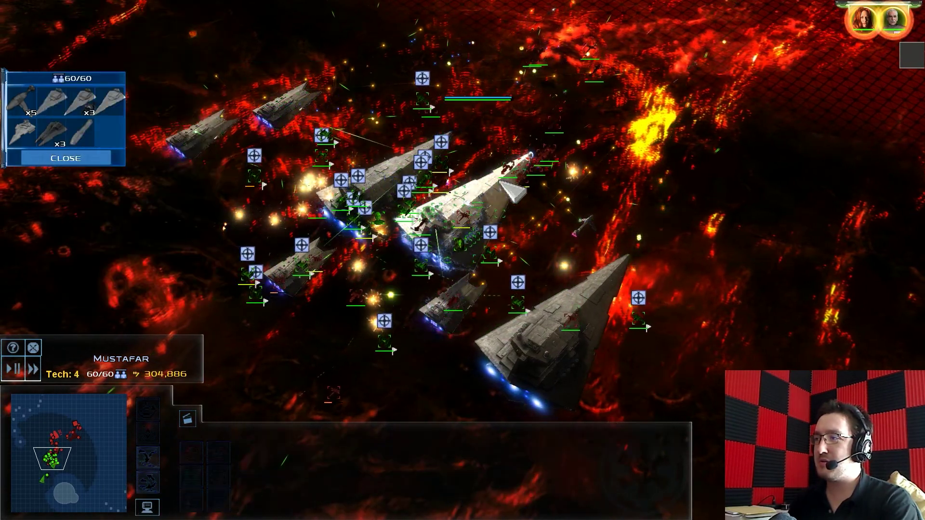
{"action": "key", "text": "ctrl+z"}
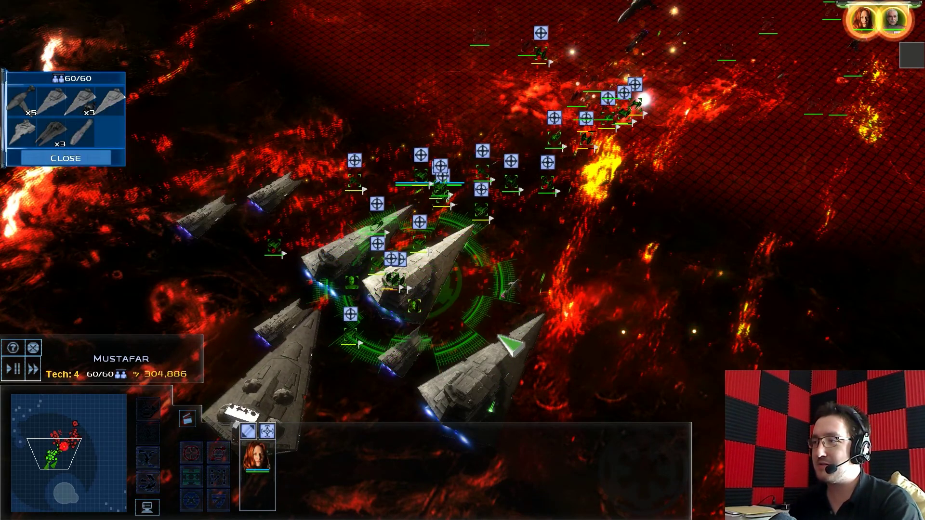
Assign the Gladiator-class Star Destroyers to control group 2, then recall hero group 1
{"action": "left_click", "coordinate": [365, 250], "text": "shift"}
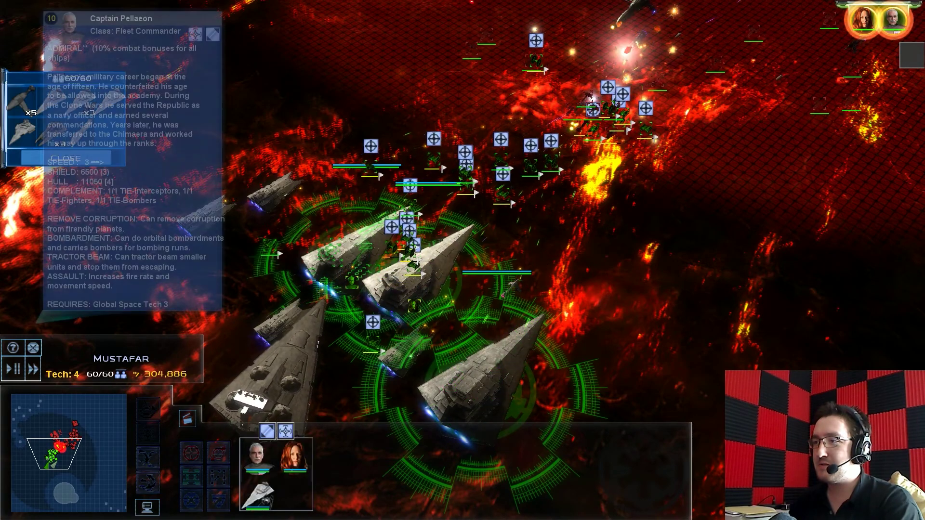
{"action": "double_click", "coordinate": [279, 198]}
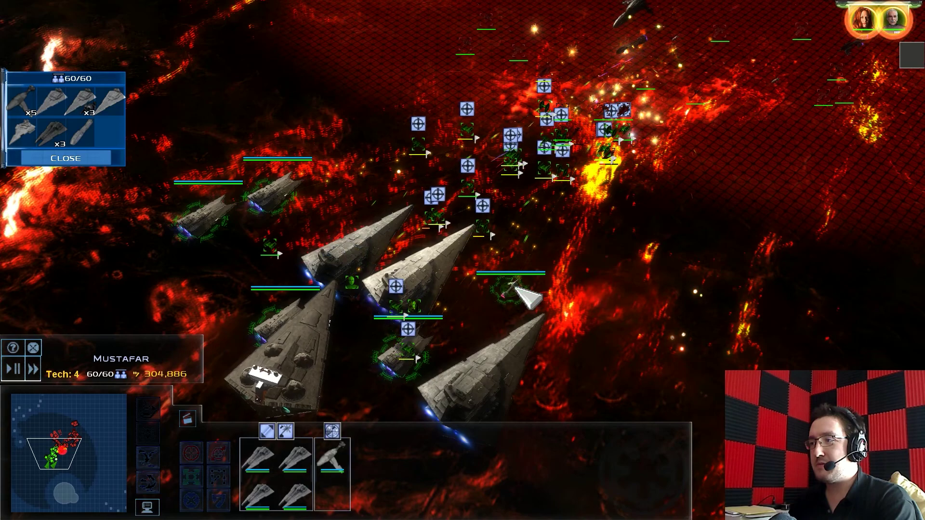
{"action": "key", "text": "ctrl+2"}
{"action": "key", "text": "1"}
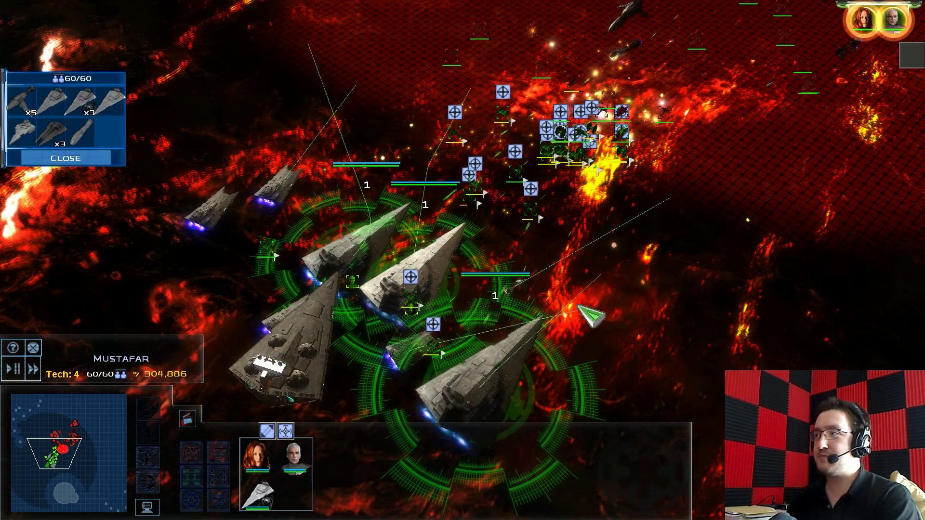
{"action": "key", "text": "Up"}
{"action": "key", "text": "Right"}
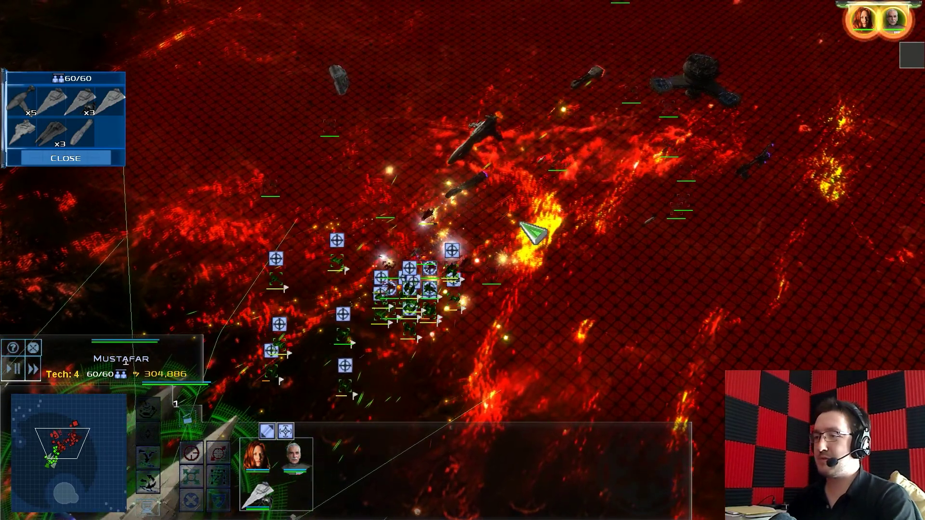
{"action": "scroll", "coordinate": [533, 233], "scroll_direction": "up", "scroll_amount": 5}
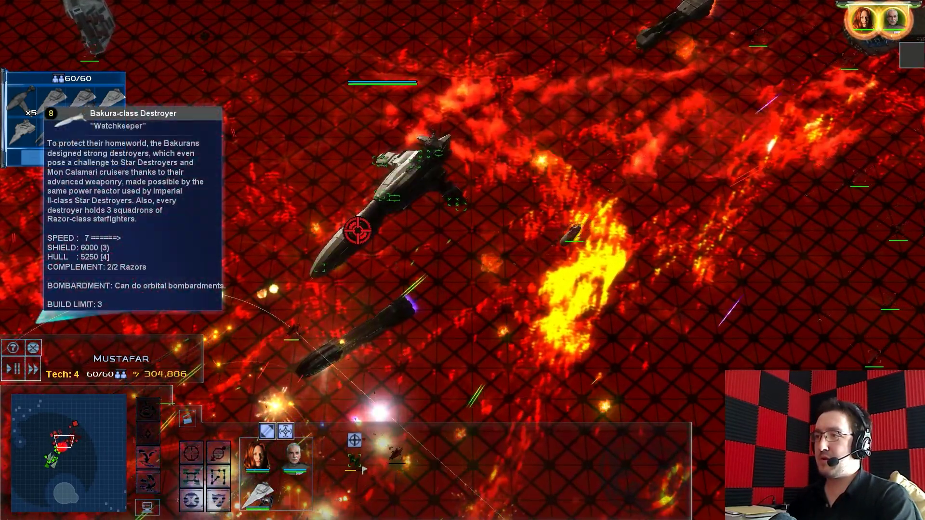
{"action": "scroll", "coordinate": [363, 470], "scroll_direction": "down", "scroll_amount": 3}
Order the fleet to attack the Bakura-class Destroyer 'Watchkeeper'
{"action": "key", "text": "2"}
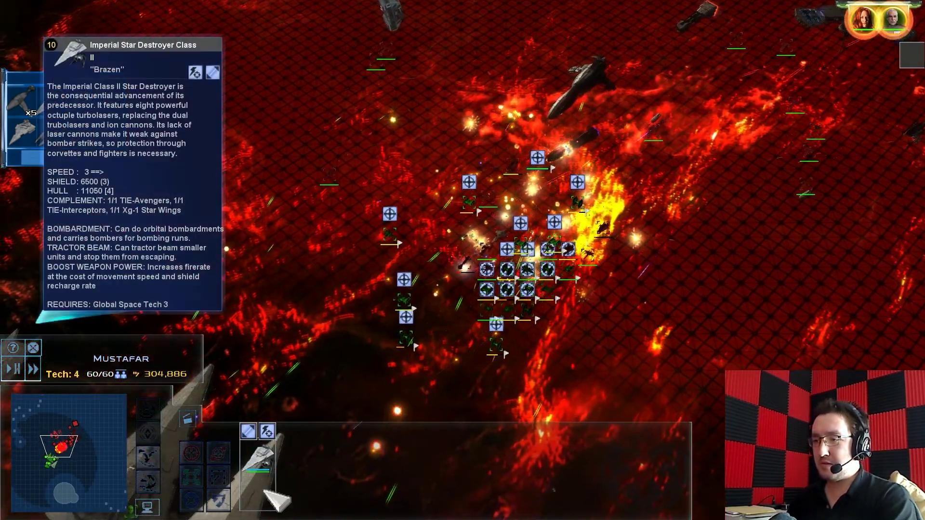
{"action": "mouse_move", "coordinate": [267, 432]}
{"action": "mouse_move", "coordinate": [29, 130]}
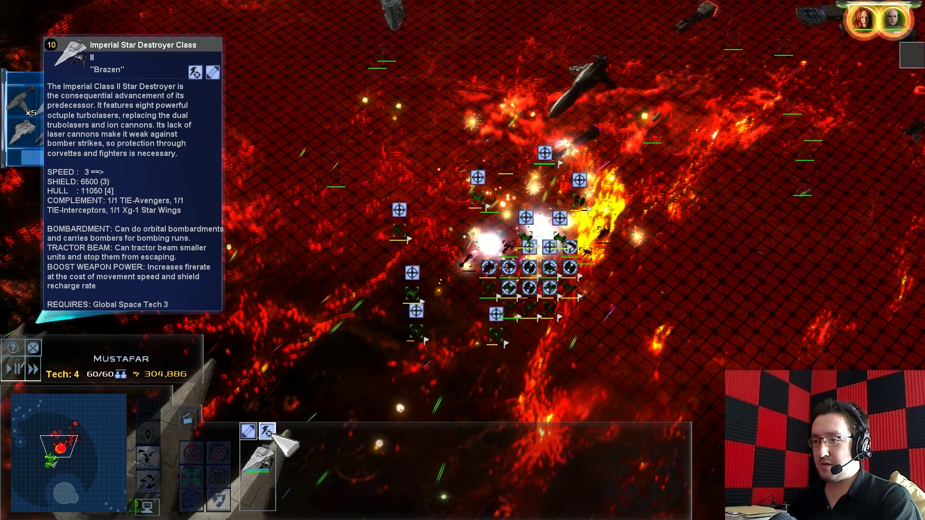
{"action": "key", "text": "Down"}
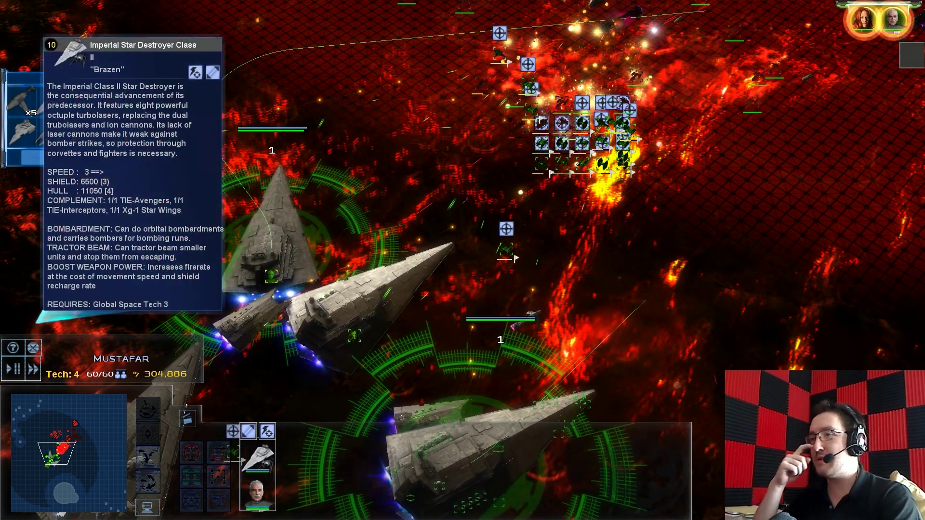
{"action": "key", "text": "Up"}
{"action": "key", "text": "Right"}
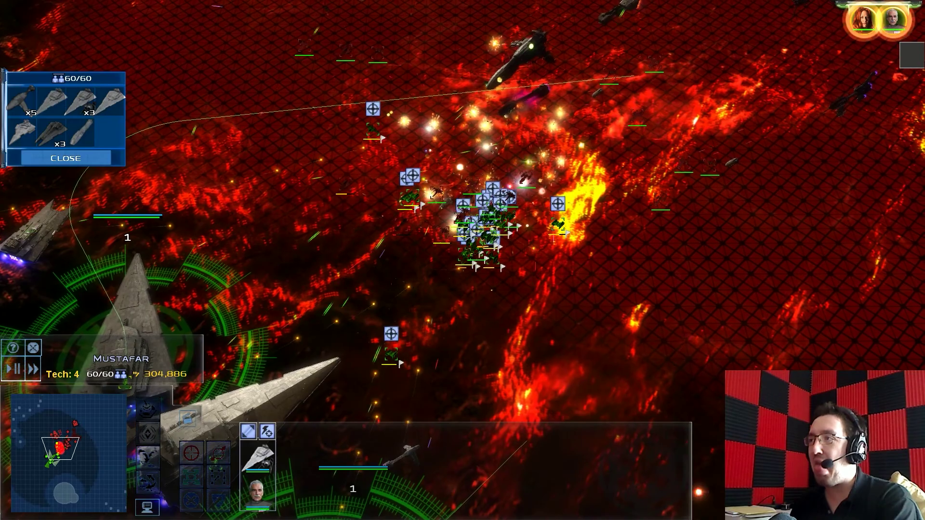
{"action": "key", "text": "Up"}
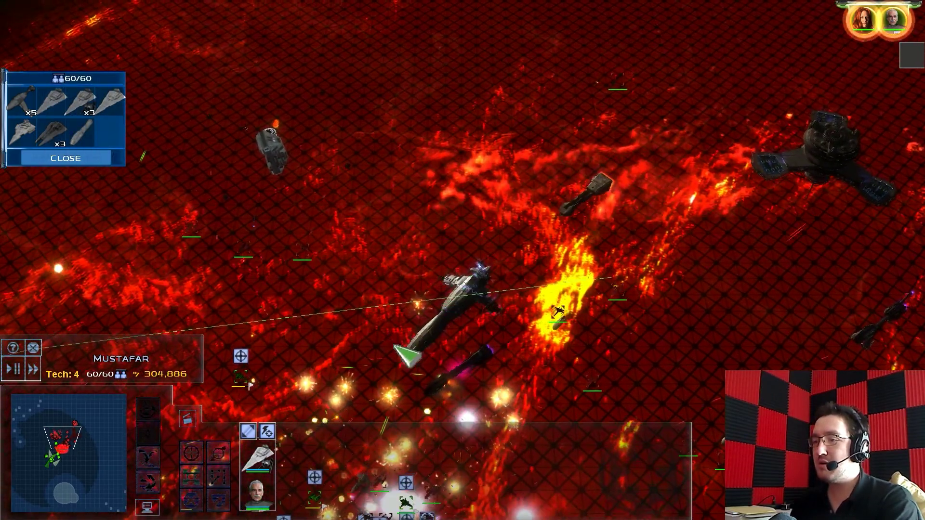
{"action": "key", "text": "Down"}
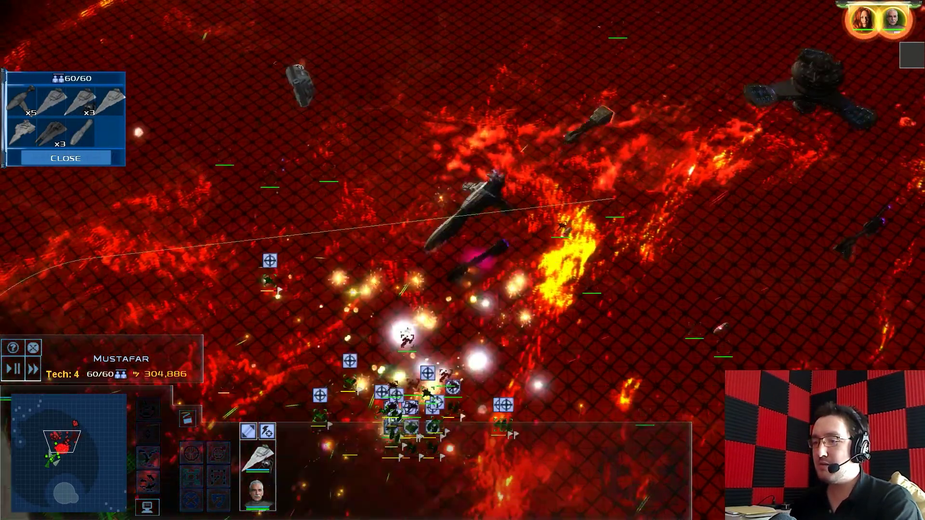
{"action": "key", "text": "Down"}
{"action": "key", "text": "Left"}
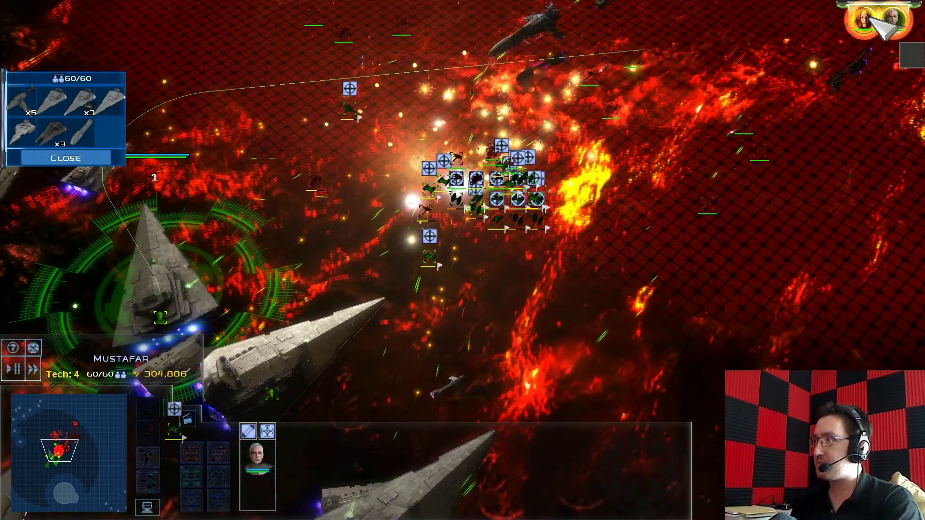
{"action": "key", "text": "Up"}
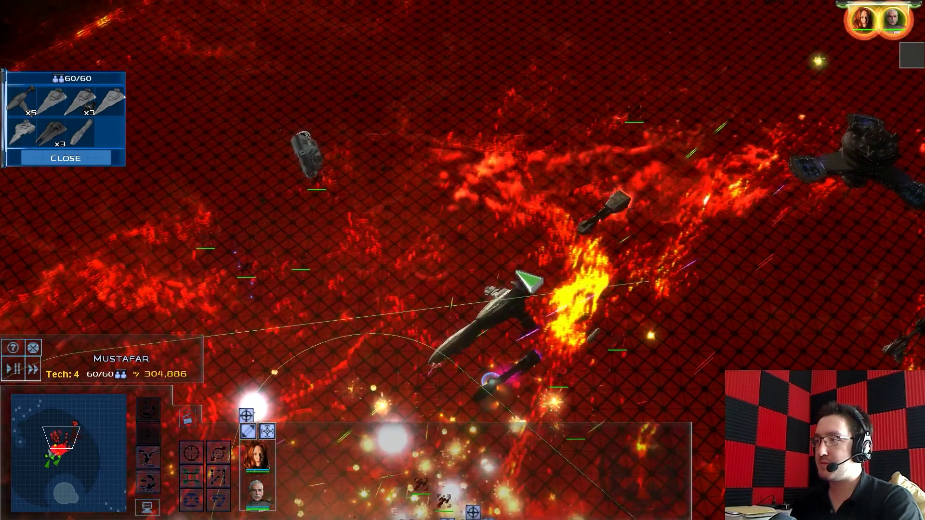
{"action": "scroll", "coordinate": [529, 282], "scroll_direction": "up", "scroll_amount": 3}
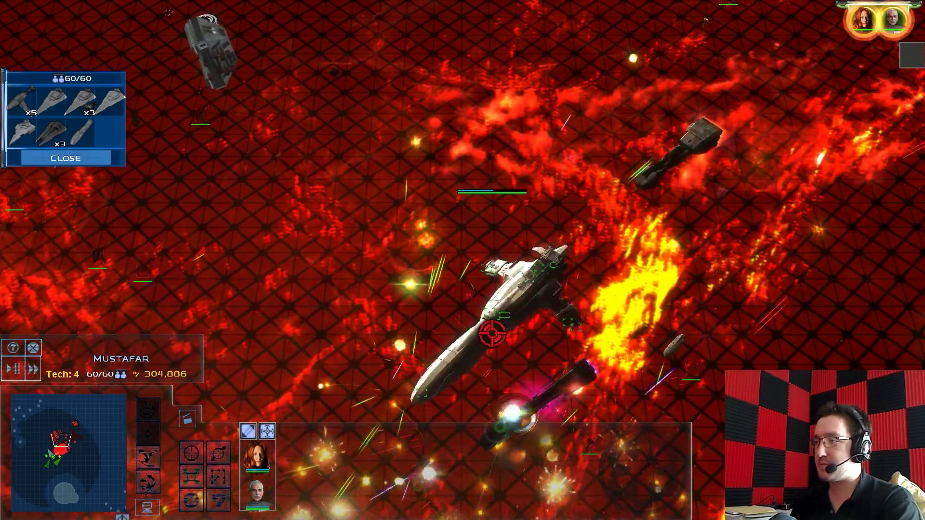
{"action": "key", "text": "Down"}
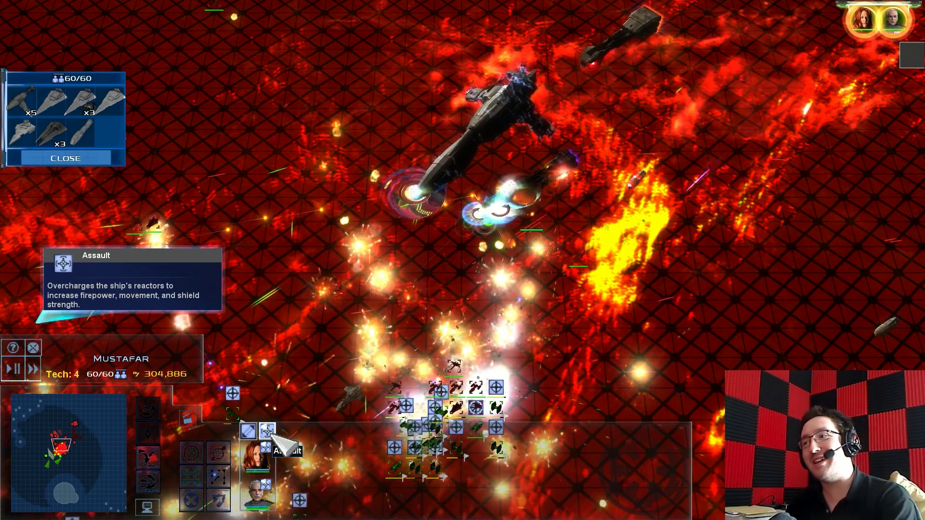
{"action": "key", "text": "Up"}
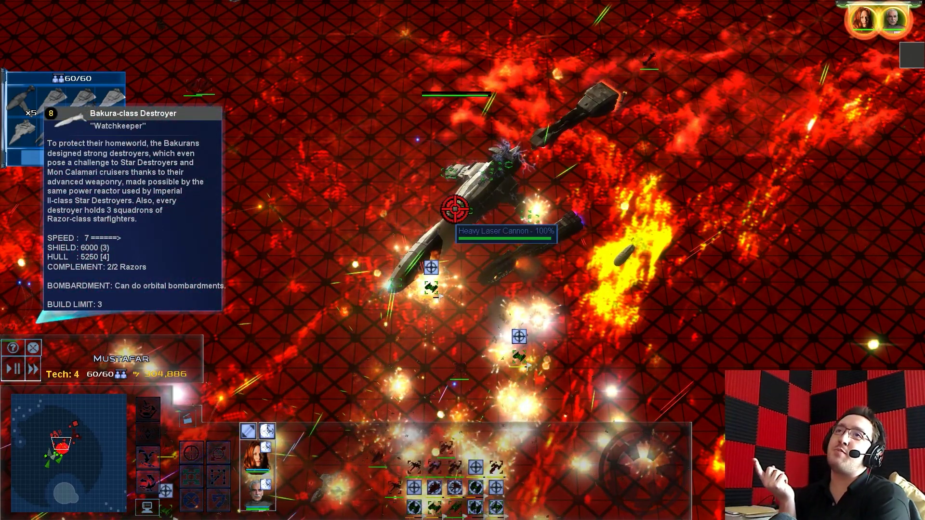
{"action": "right_click", "coordinate": [456, 282]}
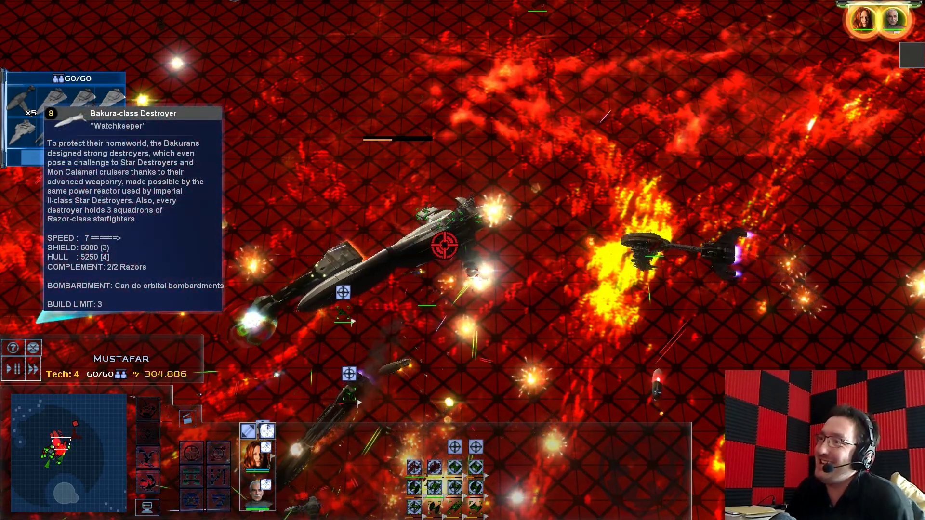
{"action": "scroll", "coordinate": [586, 232], "scroll_direction": "down", "scroll_amount": 3}
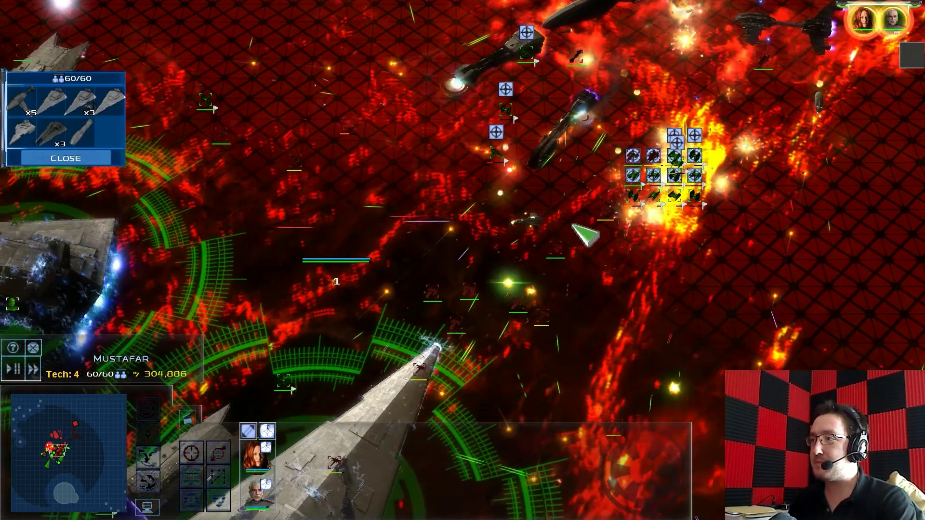
{"action": "scroll", "coordinate": [585, 232], "scroll_direction": "up", "scroll_amount": 3}
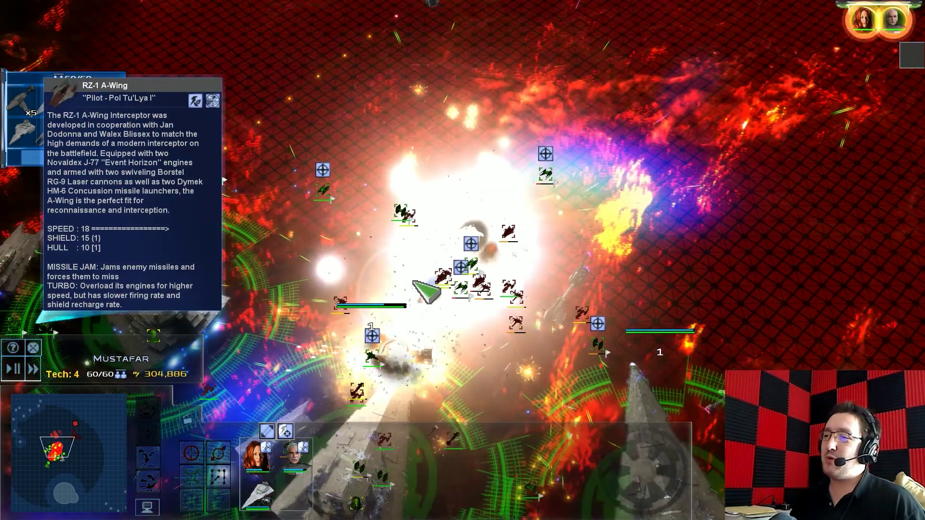
{"action": "scroll", "coordinate": [414, 283], "scroll_direction": "down", "scroll_amount": 2}
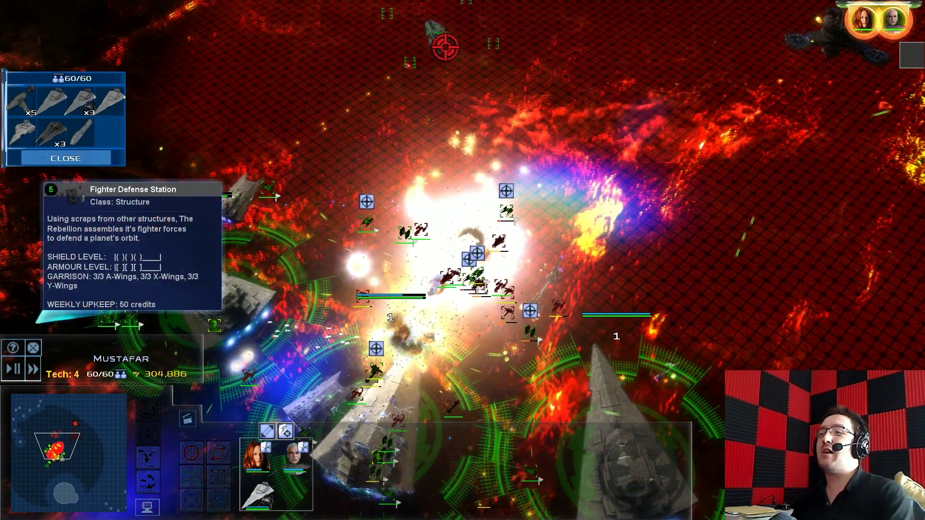
{"action": "scroll", "coordinate": [506, 178], "scroll_direction": "up", "scroll_amount": 3}
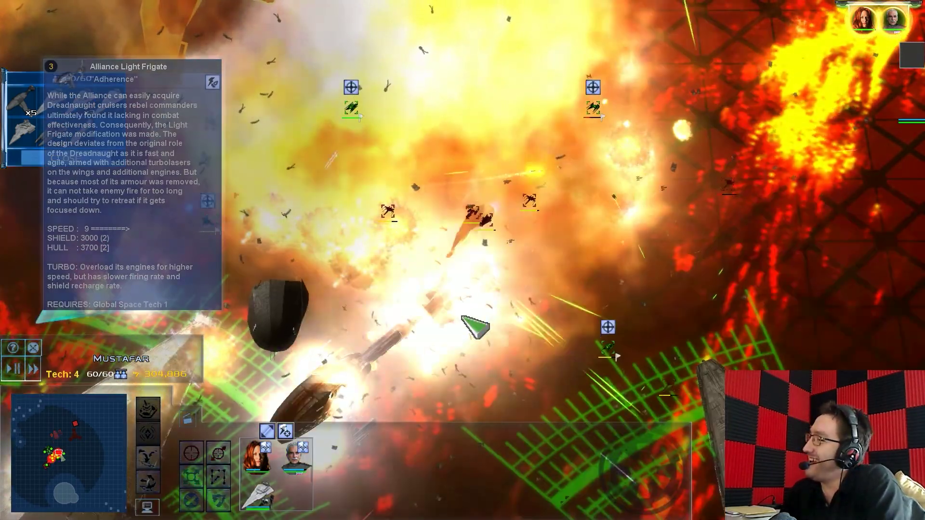
{"action": "scroll", "coordinate": [460, 315], "scroll_direction": "down", "scroll_amount": 5}
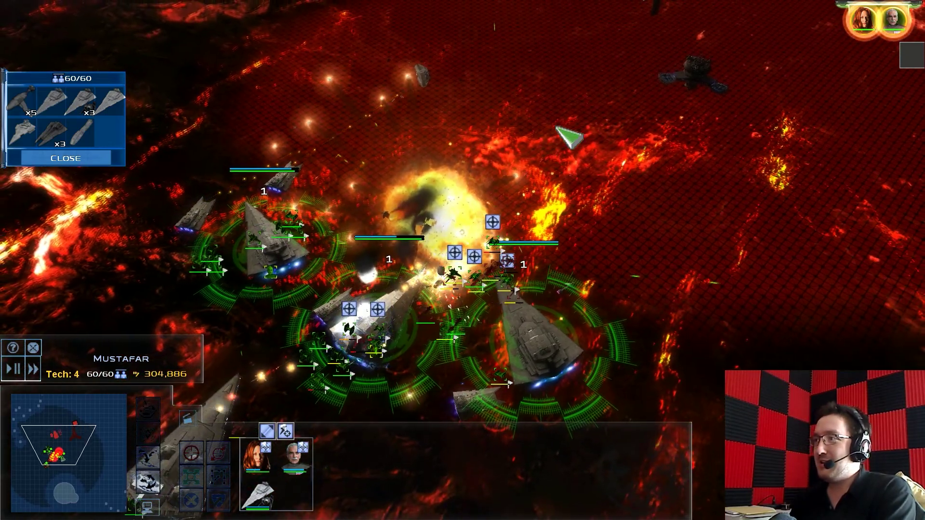
{"action": "scroll", "coordinate": [587, 370], "scroll_direction": "up", "scroll_amount": 5}
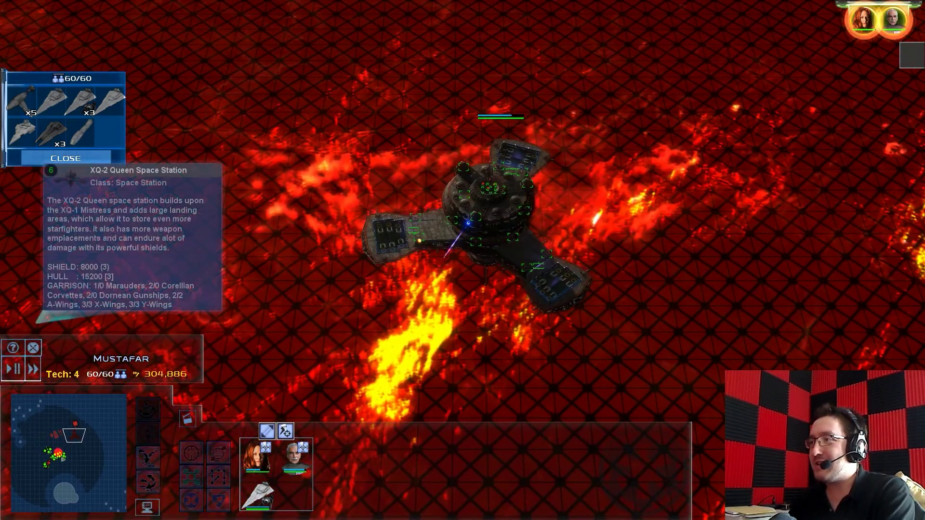
{"action": "scroll", "coordinate": [467, 223], "scroll_direction": "down", "scroll_amount": 5}
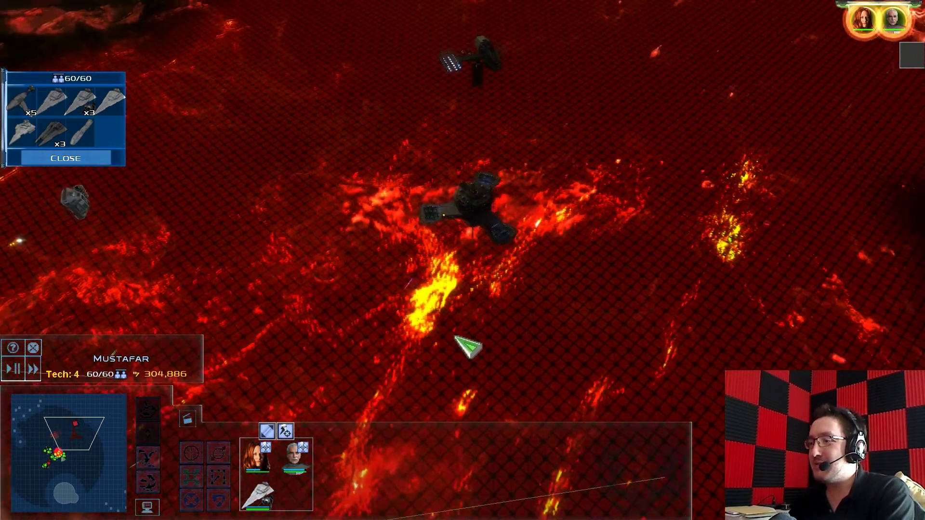
Select all Imperial forces and narrow the selection to the Star Wing squadrons
{"action": "key", "text": "ctrl+a"}
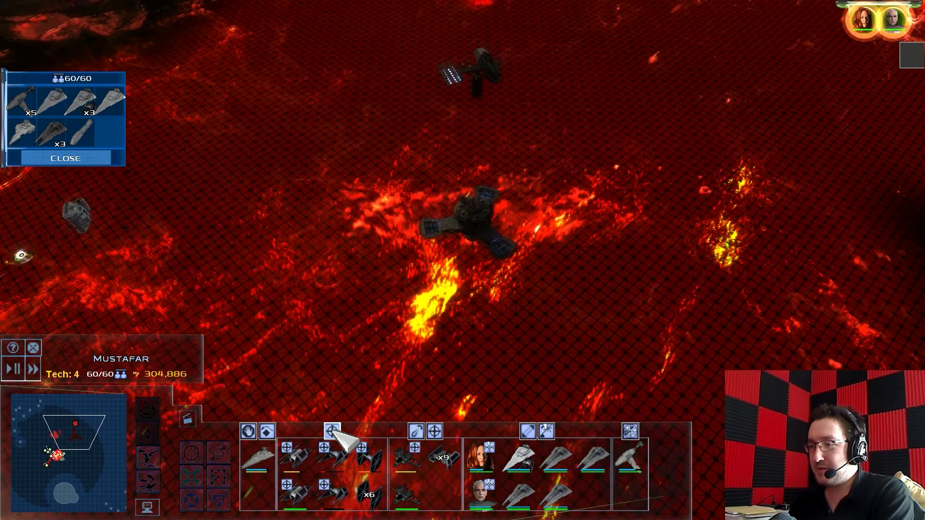
{"action": "left_click", "coordinate": [409, 495]}
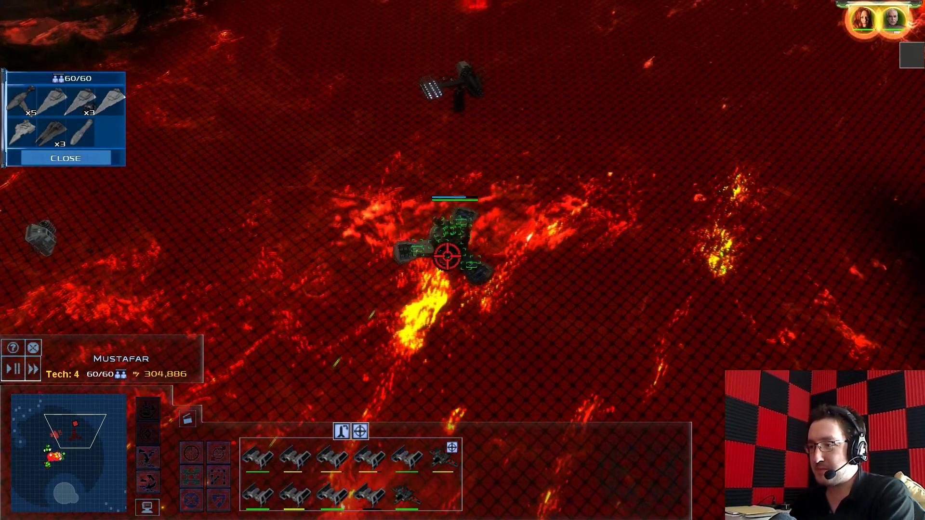
{"action": "scroll", "coordinate": [440, 245], "scroll_direction": "up", "scroll_amount": 5}
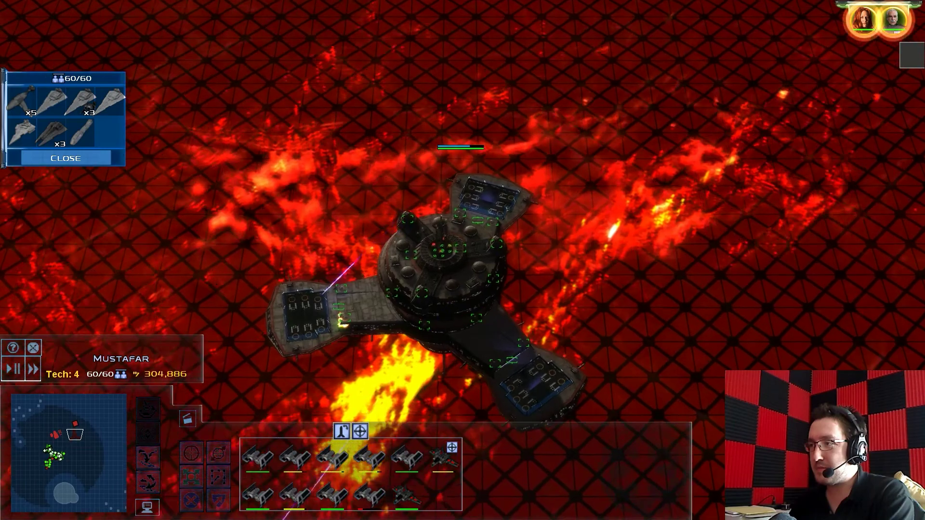
{"action": "scroll", "coordinate": [455, 285], "scroll_direction": "up", "scroll_amount": 2}
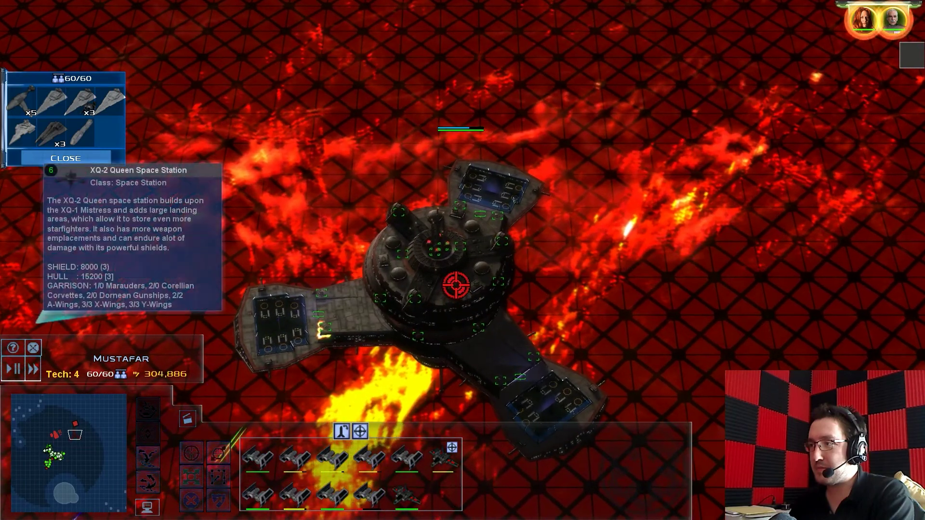
{"action": "scroll", "coordinate": [438, 264], "scroll_direction": "down", "scroll_amount": 5}
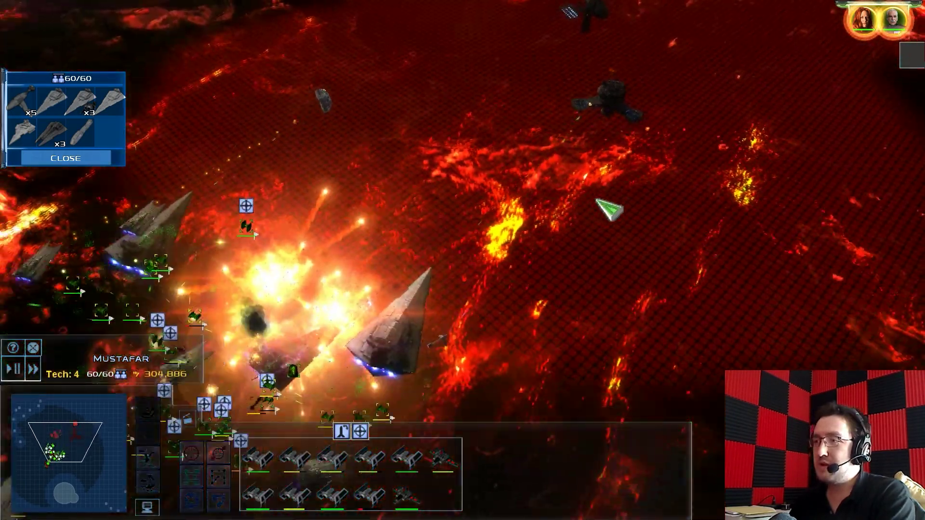
{"action": "scroll", "coordinate": [587, 198], "scroll_direction": "down", "scroll_amount": 1}
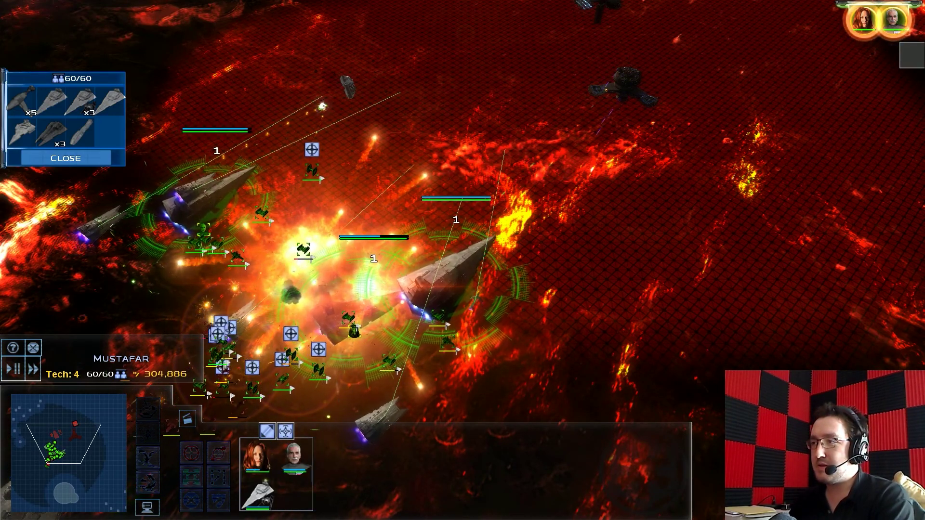
{"action": "scroll", "coordinate": [316, 195], "scroll_direction": "up", "scroll_amount": 2}
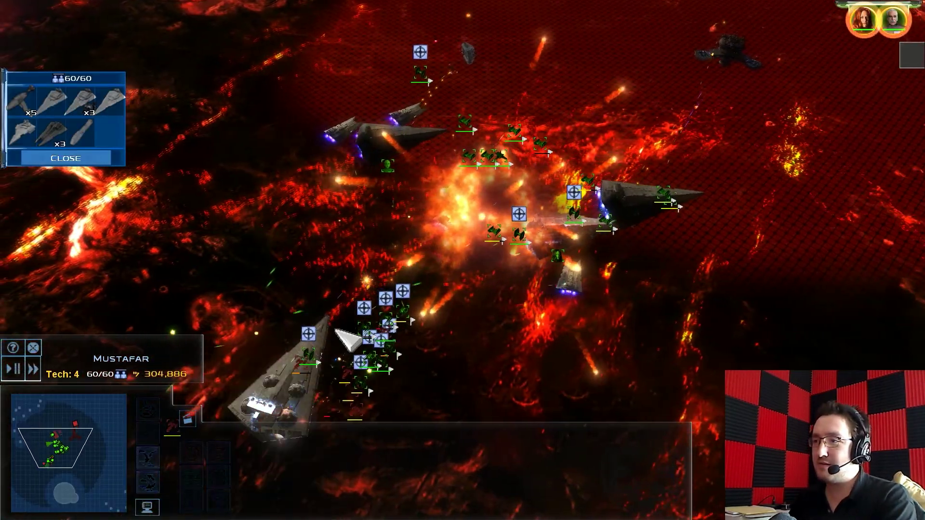
Destroy the Alliance Frigate Shipyard with group 1, then exit the victory summary
{"action": "left_click", "coordinate": [339, 343]}
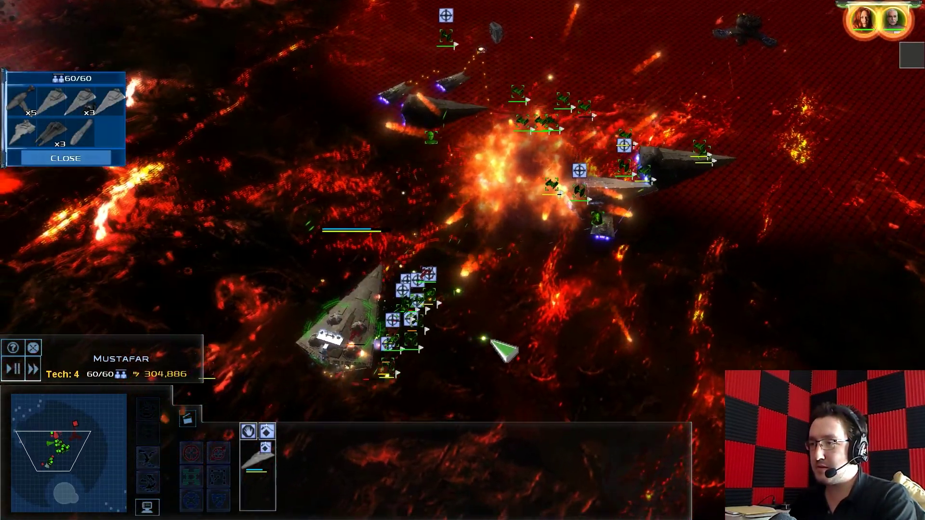
{"action": "scroll", "coordinate": [492, 339], "scroll_direction": "up", "scroll_amount": 3}
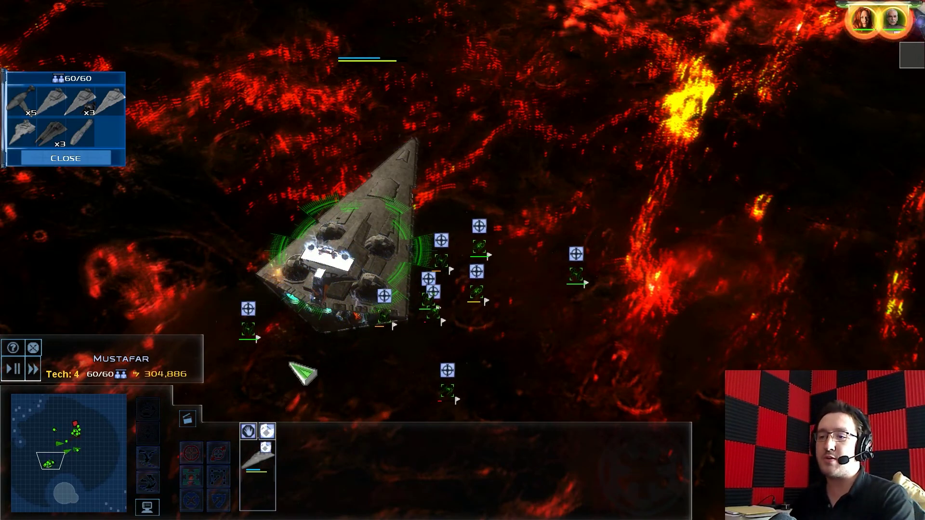
{"action": "scroll", "coordinate": [302, 372], "scroll_direction": "down", "scroll_amount": 3}
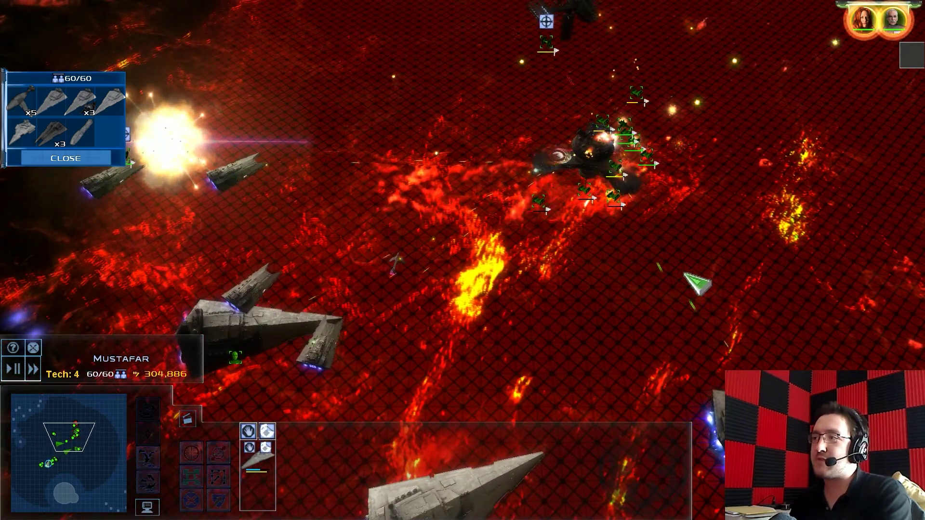
{"action": "key", "text": "1"}
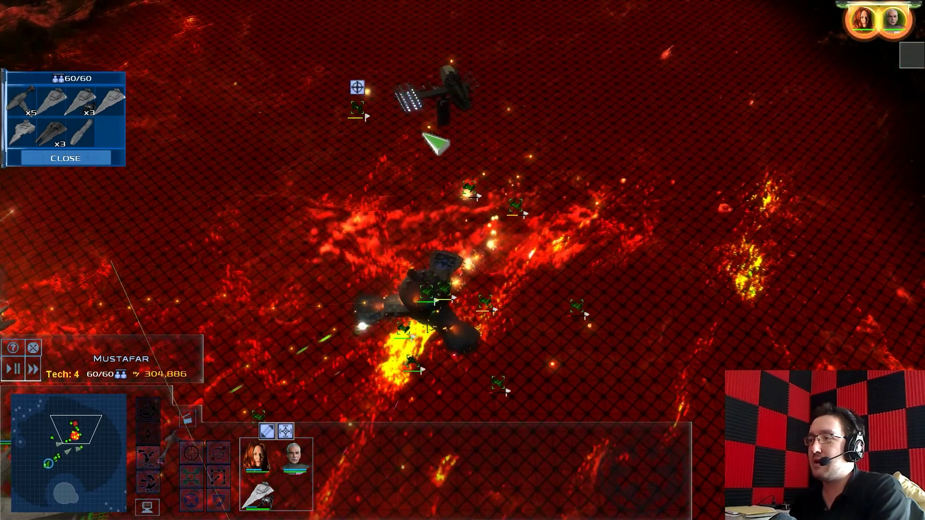
{"action": "key", "text": "1"}
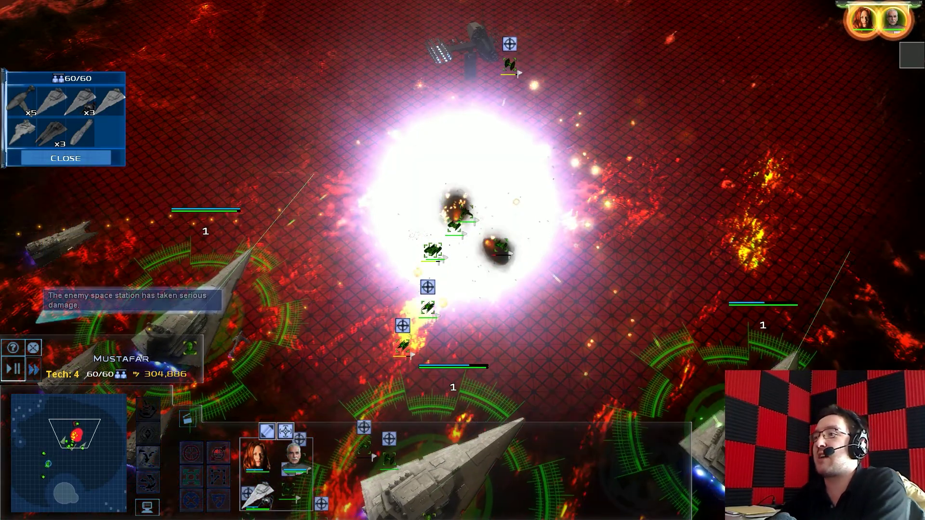
{"action": "key", "text": "Up"}
{"action": "scroll", "coordinate": [470, 246], "scroll_direction": "up", "scroll_amount": 3}
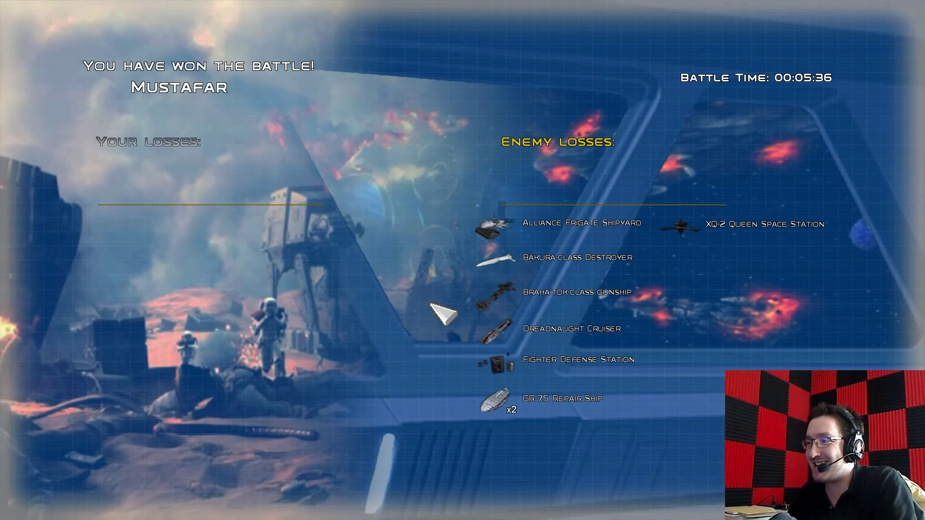
{"action": "left_click", "coordinate": [432, 307]}
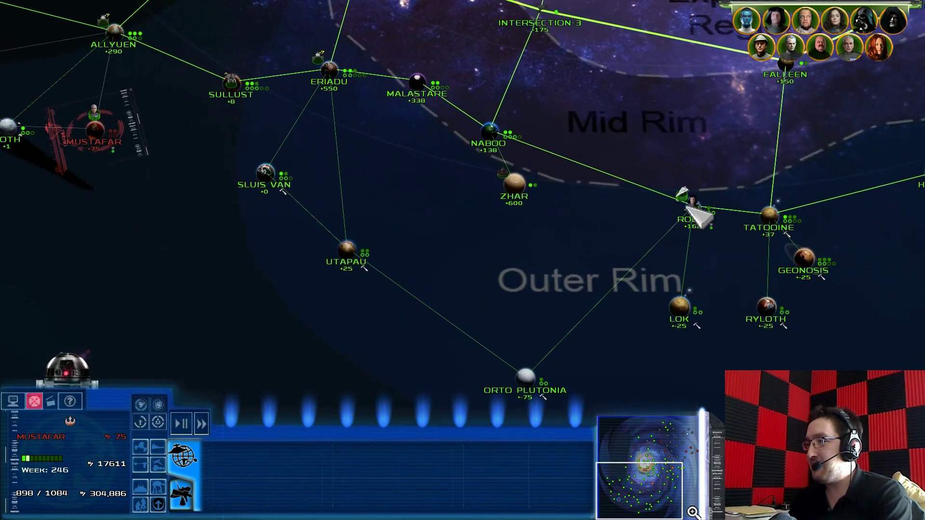
Queue Rodia's Army Support Post upgrade and pan the map toward the Core Worlds
{"action": "double_click", "coordinate": [699, 205]}
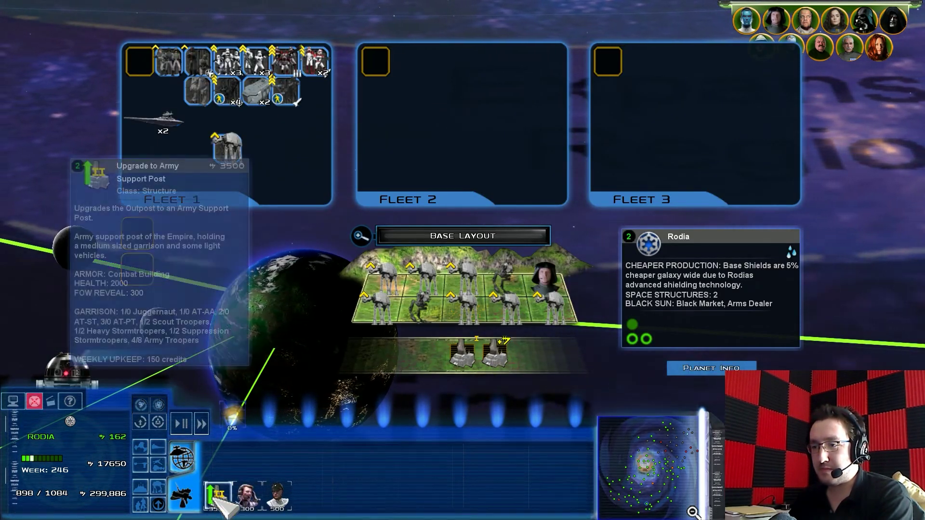
{"action": "scroll", "coordinate": [216, 484], "scroll_direction": "down", "scroll_amount": 3}
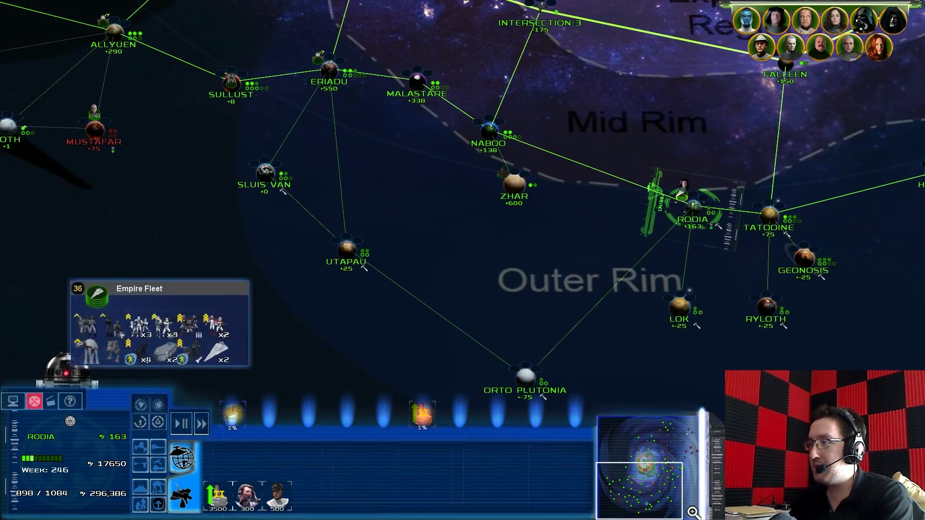
{"action": "left_click_drag", "start_coordinate": [199, 209], "coordinate": [318, 140]}
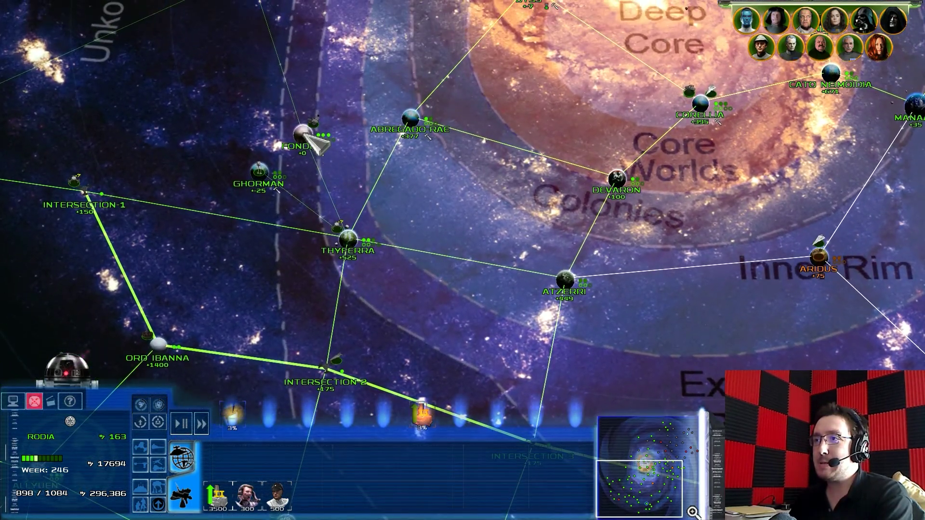
Fill Kuat's queue with Imperial Star Destroyer Class IIIs, then pan back toward Mustafar
{"action": "left_click", "coordinate": [304, 132]}
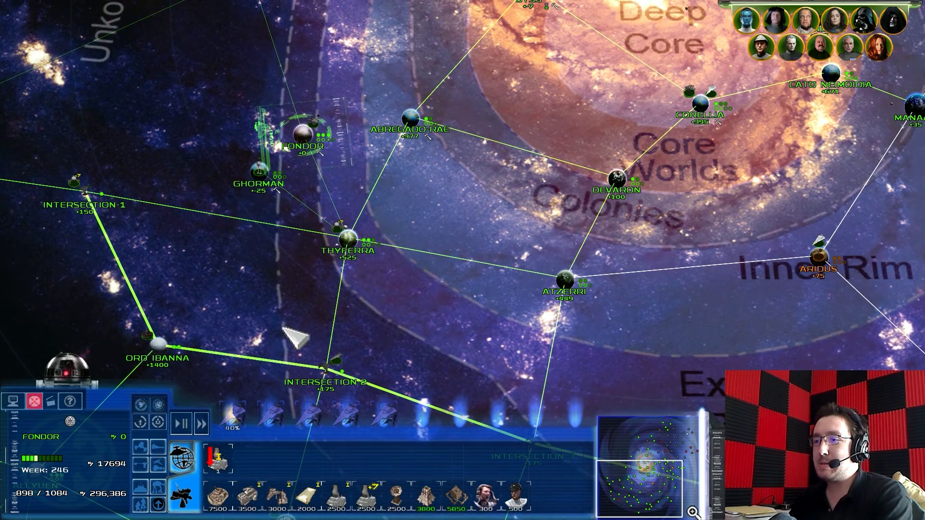
{"action": "mouse_move", "coordinate": [295, 337]}
{"action": "left_mouse_down"}
{"action": "mouse_move", "coordinate": [211, 431]}
{"action": "mouse_move", "coordinate": [394, 311]}
{"action": "mouse_move", "coordinate": [768, 132]}
{"action": "left_mouse_up"}
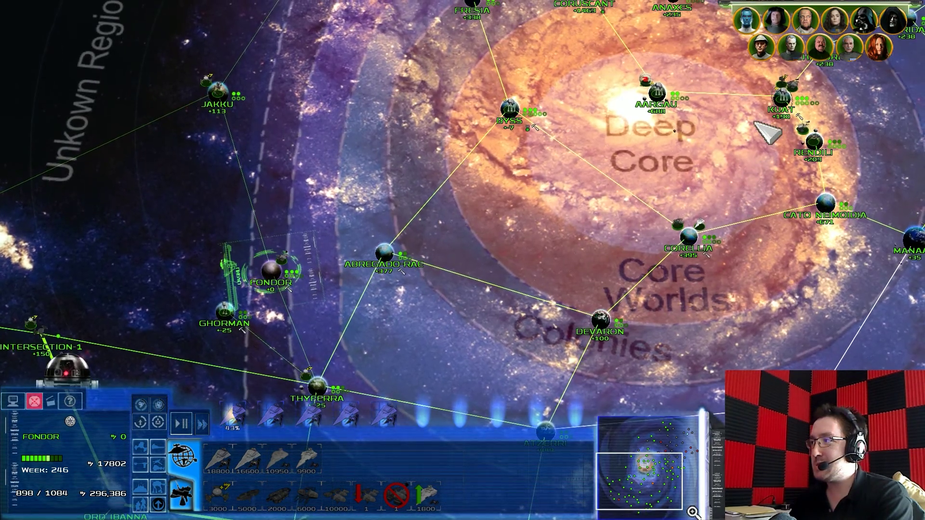
{"action": "double_click", "coordinate": [780, 101]}
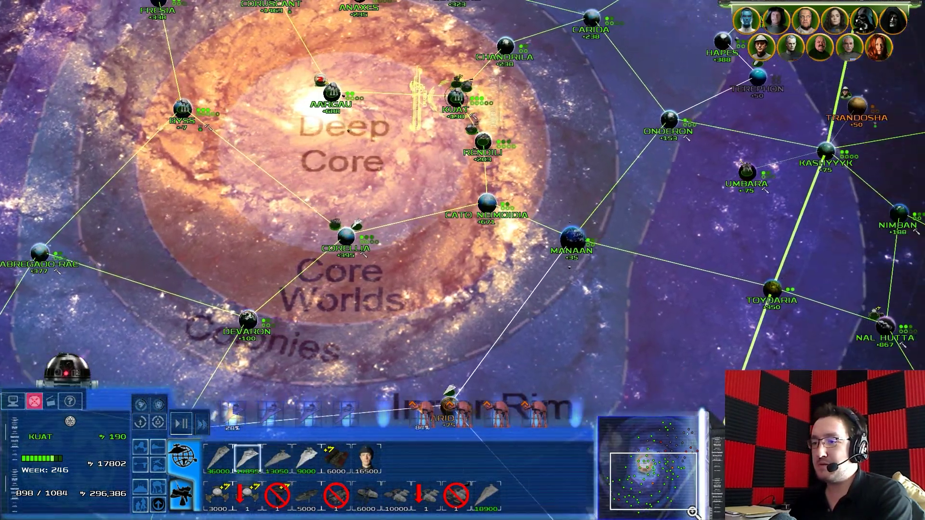
{"action": "left_click", "coordinate": [252, 460]}
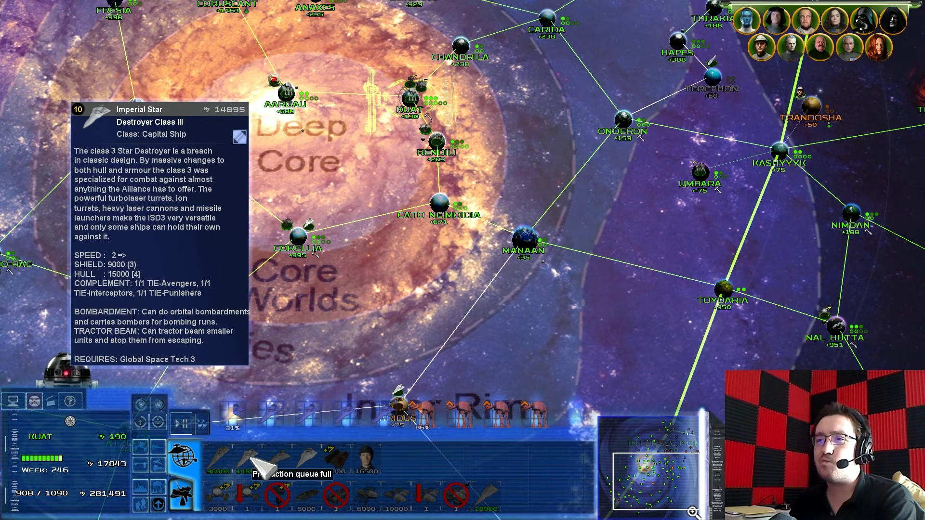
{"action": "key", "text": "Down"}
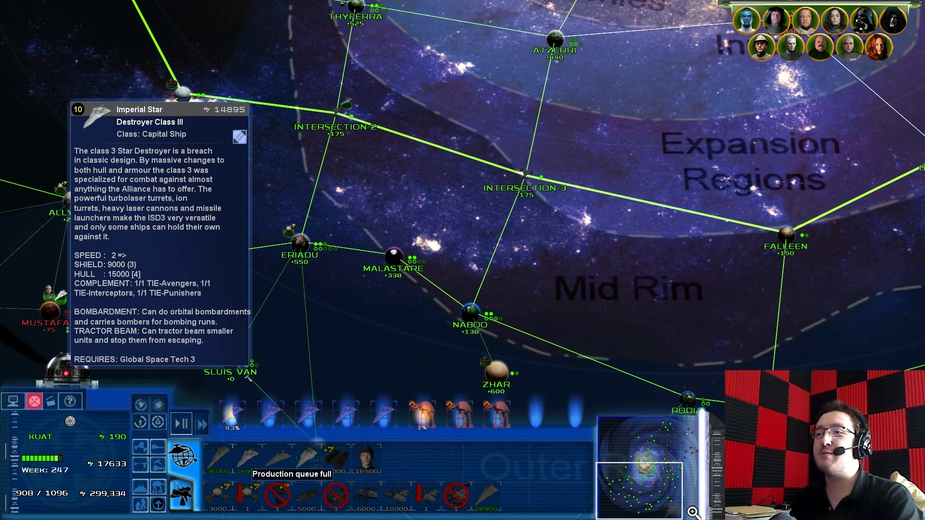
{"action": "key", "text": "Left"}
{"action": "key", "text": "Down"}
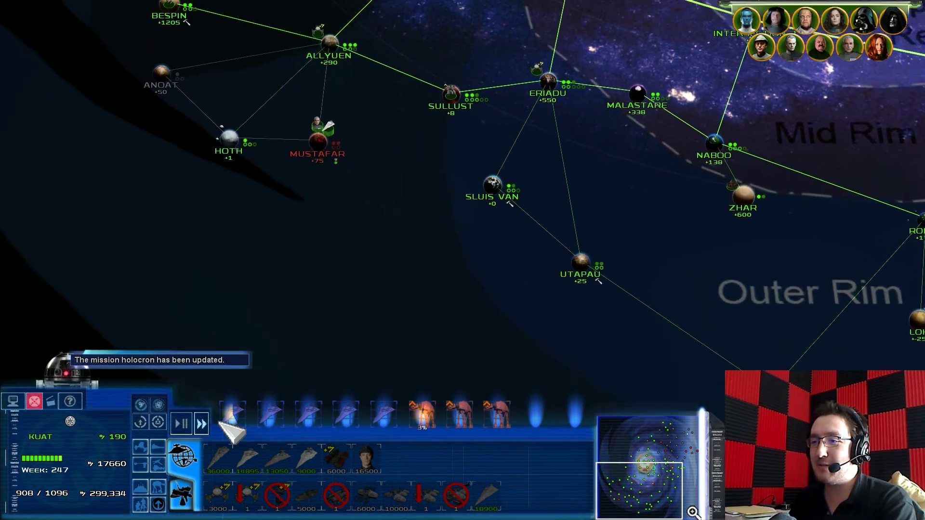
Open Mustafar, drop Fleet 3's ground army onto its base layout, and begin the battle
{"action": "double_click", "coordinate": [382, 197]}
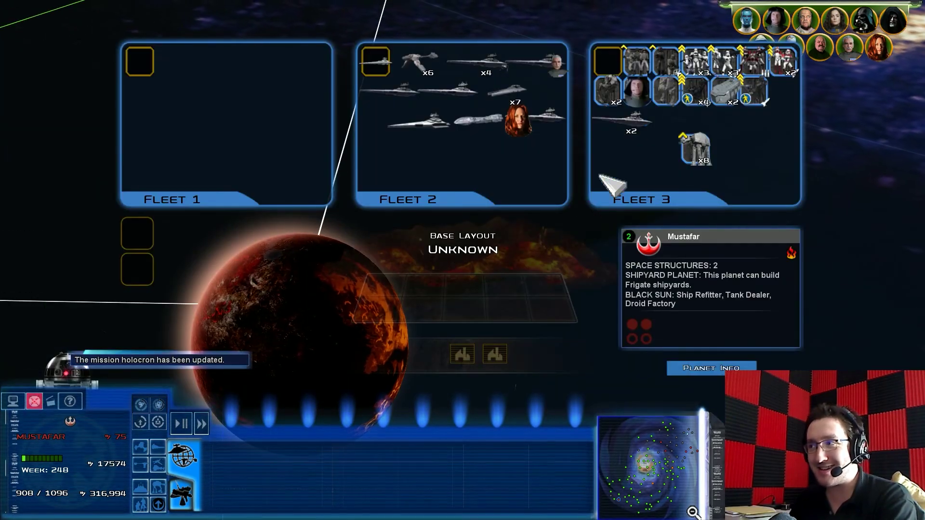
{"action": "left_click_drag", "start_coordinate": [636, 90], "coordinate": [451, 285]}
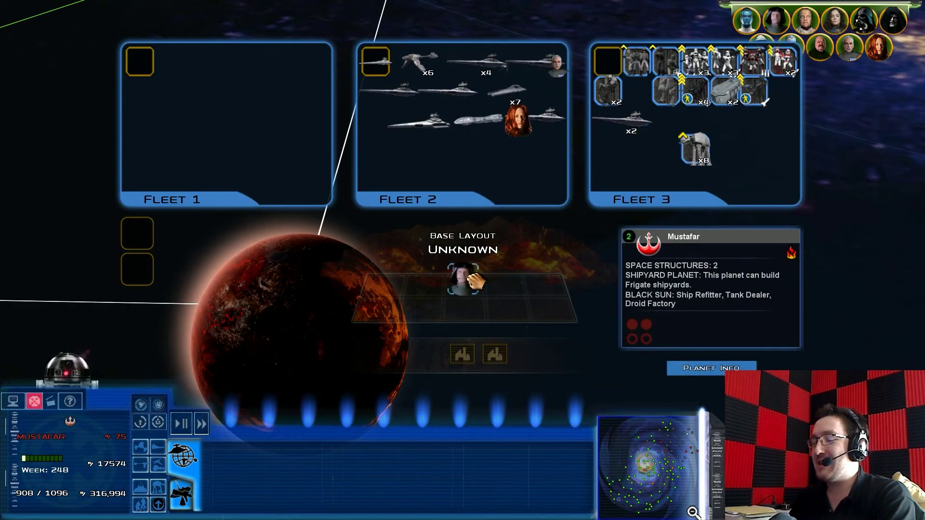
{"action": "left_click", "coordinate": [386, 36]}
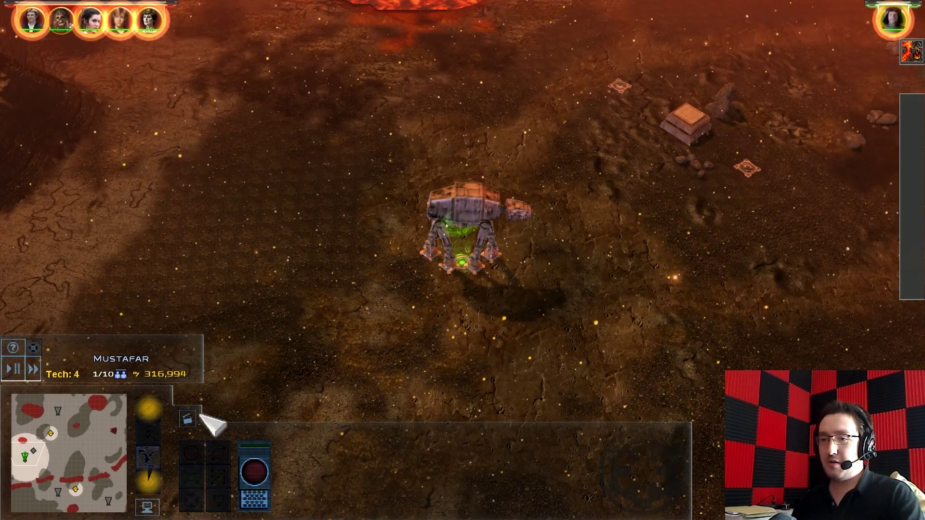
Open the reinforcement roster and drop five reinforcements inside the landing zone
{"action": "left_click", "coordinate": [160, 457]}
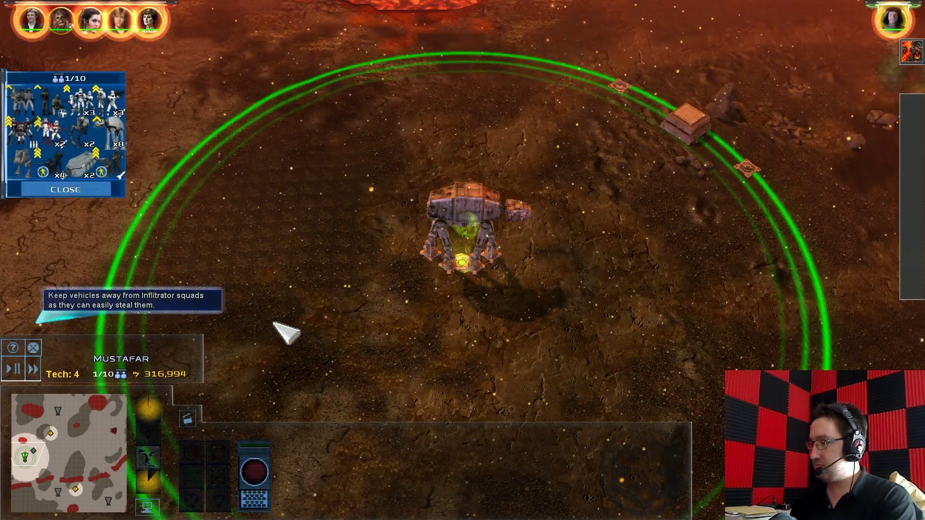
{"action": "left_click", "coordinate": [311, 158]}
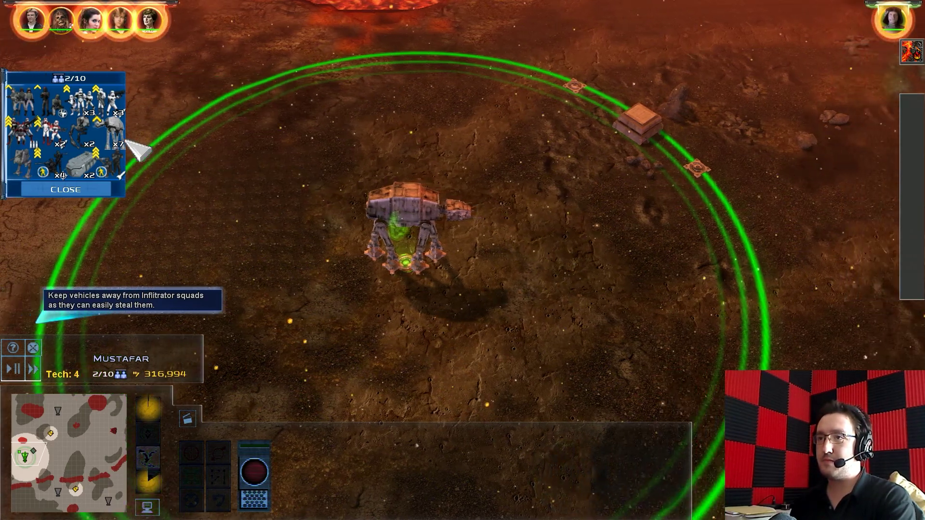
{"action": "left_click", "coordinate": [116, 137]}
{"action": "left_click", "coordinate": [317, 303]}
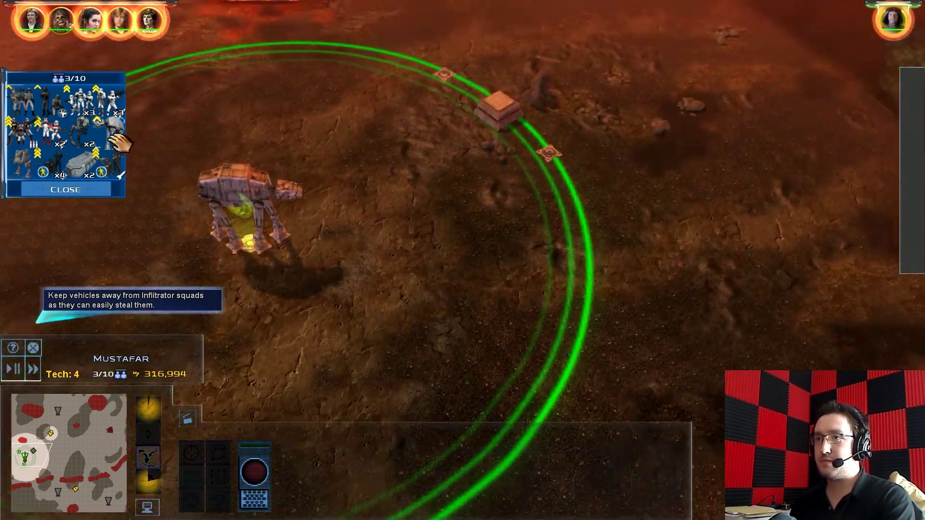
{"action": "left_click", "coordinate": [116, 141]}
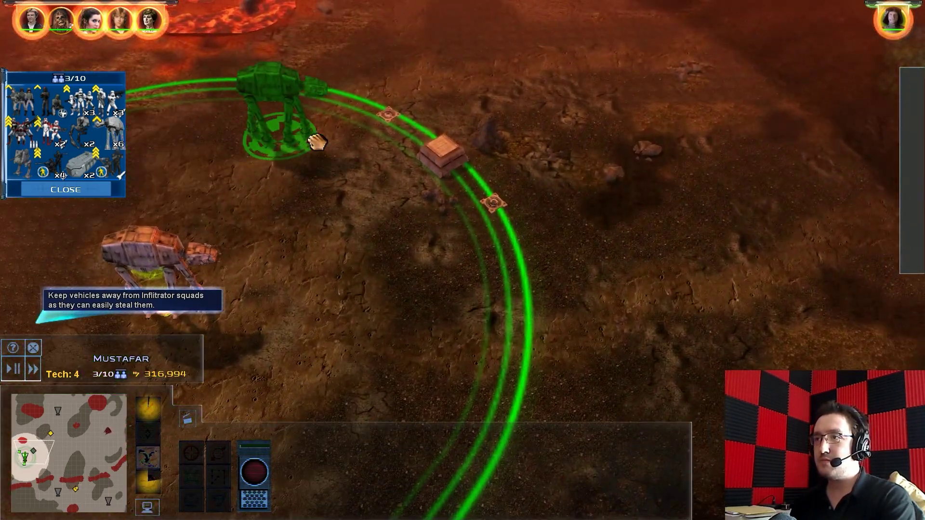
{"action": "left_click", "coordinate": [316, 140]}
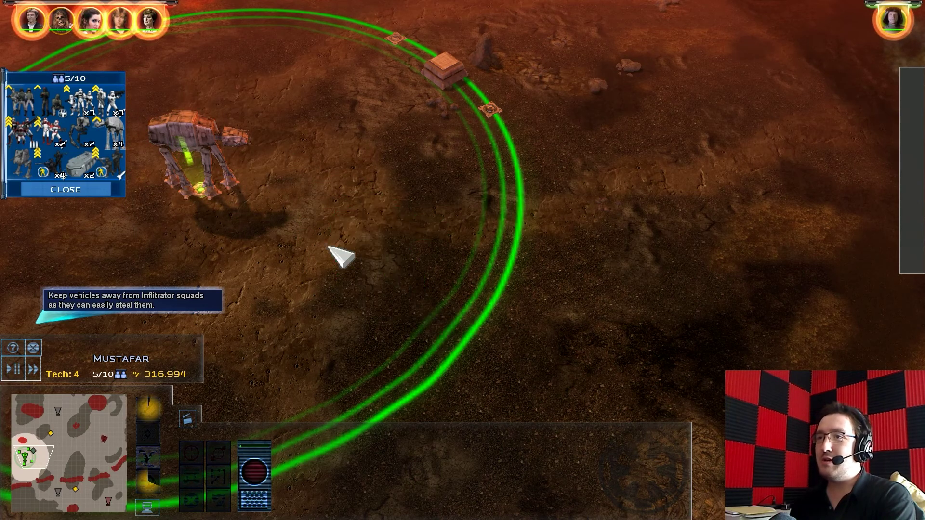
Land a sixth reinforcement, reaching 6/10, and watch the transports touch down
{"action": "key", "text": "Left"}
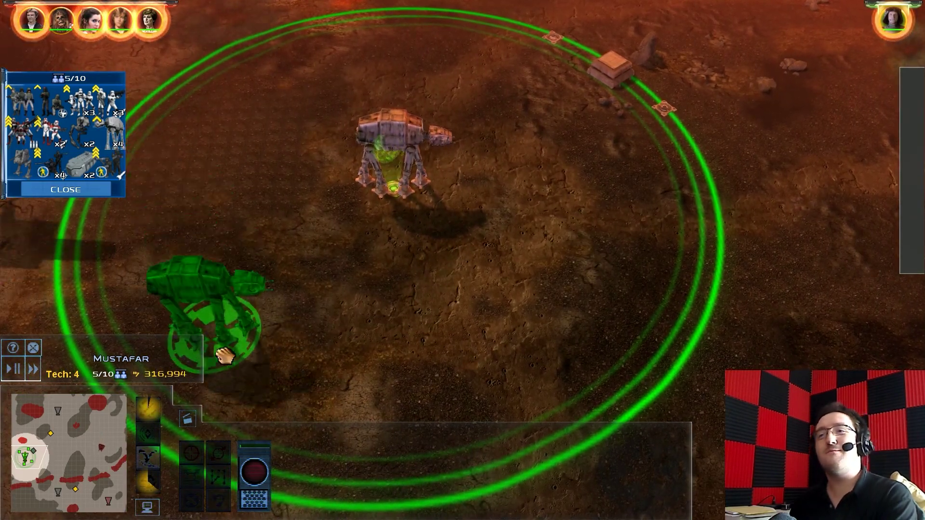
{"action": "left_click", "coordinate": [225, 354]}
{"action": "key", "text": "Left"}
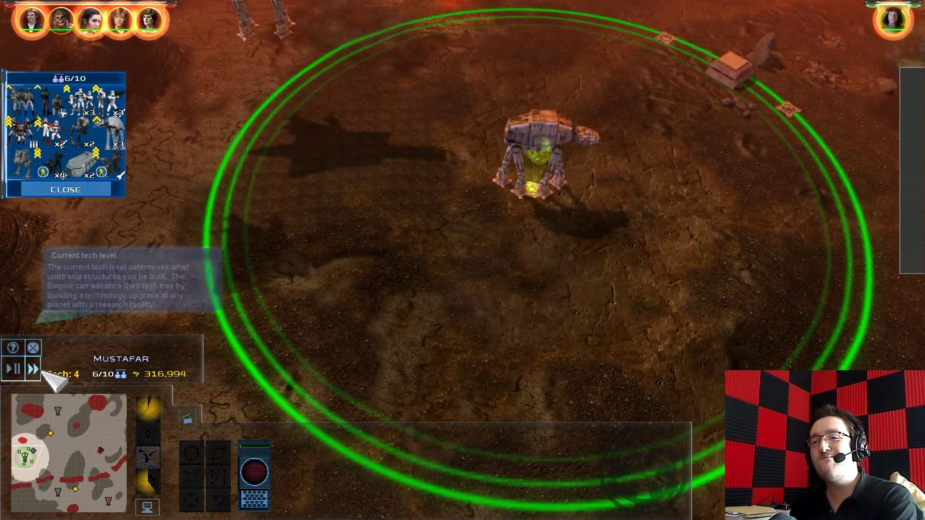
{"action": "key", "text": "Up"}
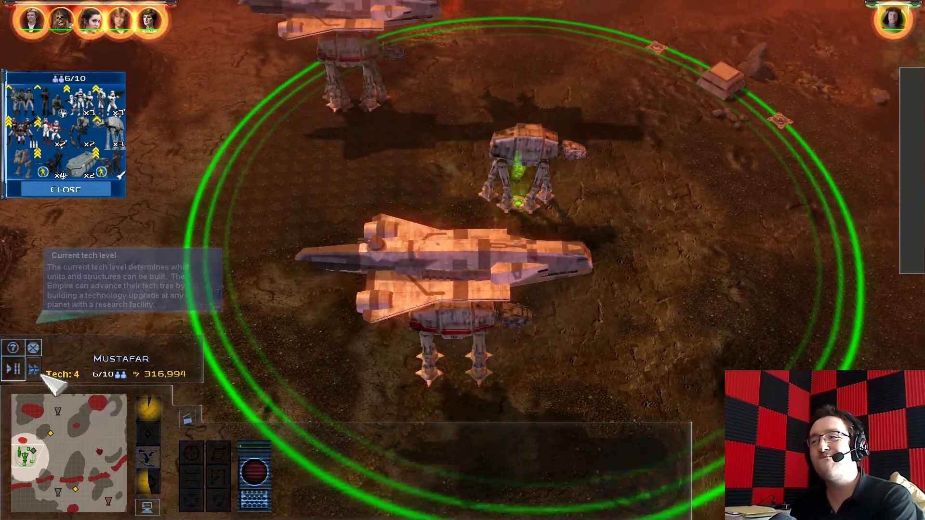
{"action": "key", "text": "Right"}
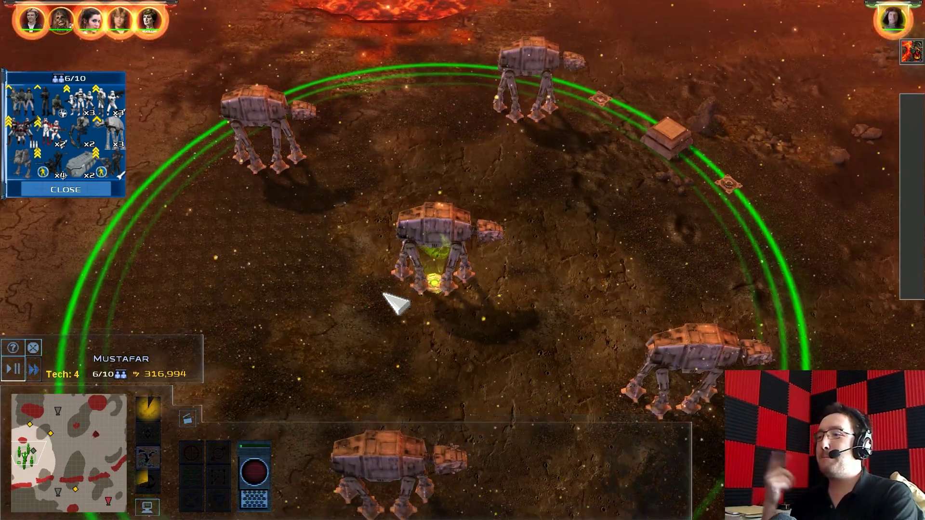
{"action": "key", "text": "Down"}
{"action": "key", "text": "Left"}
{"action": "key", "text": "Up"}
{"action": "key", "text": "Right"}
{"action": "key", "text": "Up"}
{"action": "key", "text": "Right"}
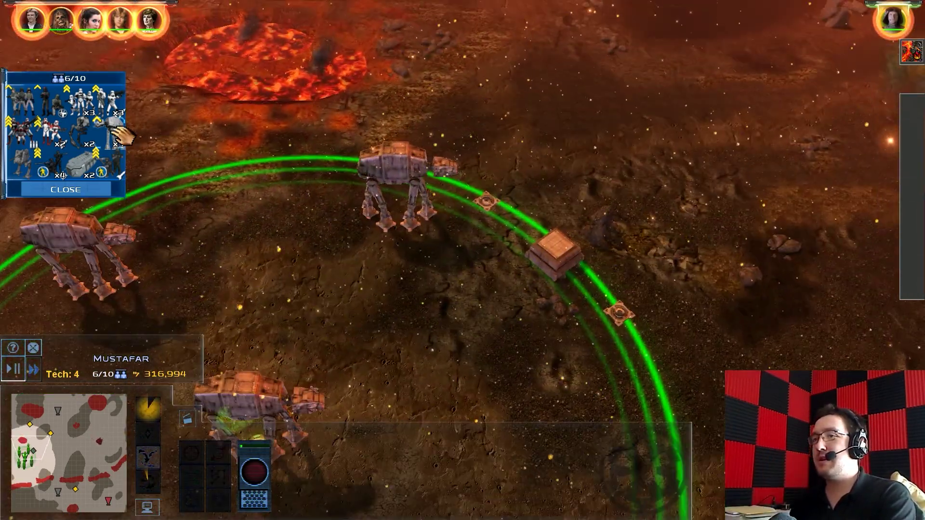
Bring in one more AT-AT, raising the army to 7/10
{"action": "left_click", "coordinate": [112, 133]}
{"action": "left_click", "coordinate": [482, 374]}
{"action": "key", "text": "Down"}
{"action": "key", "text": "Left"}
{"action": "scroll", "coordinate": [483, 374], "scroll_direction": "up", "scroll_amount": 3}
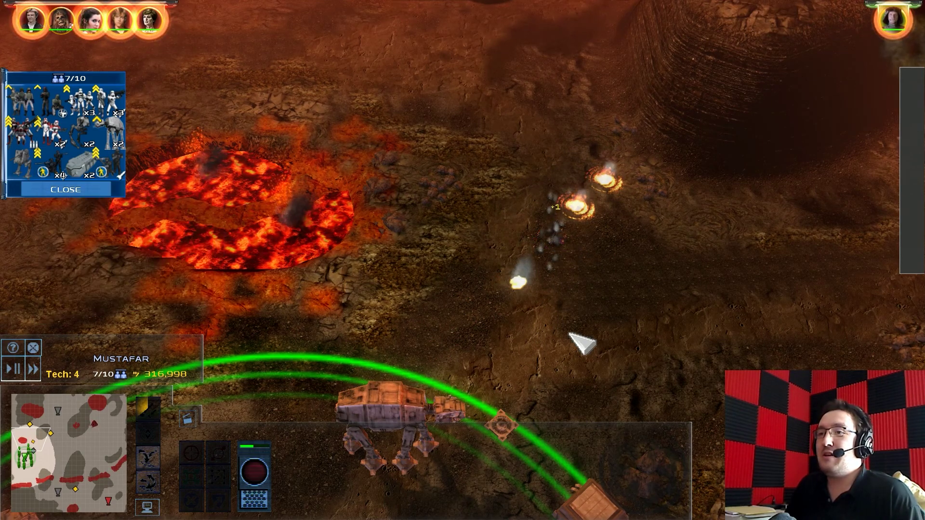
Pan south over the walkers, then north-east to scout the mesa and mushroom tower
{"action": "key", "text": "Down"}
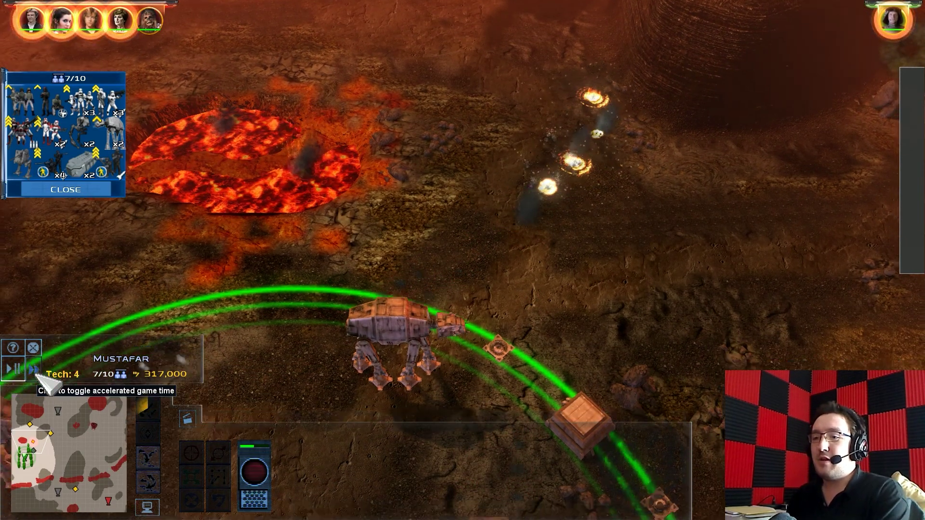
{"action": "key", "text": "Down"}
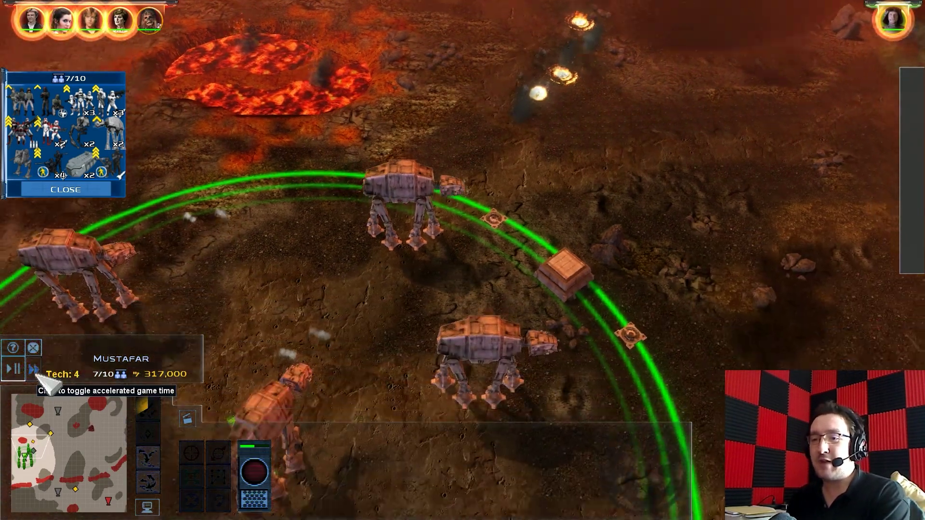
{"action": "key", "text": "Down"}
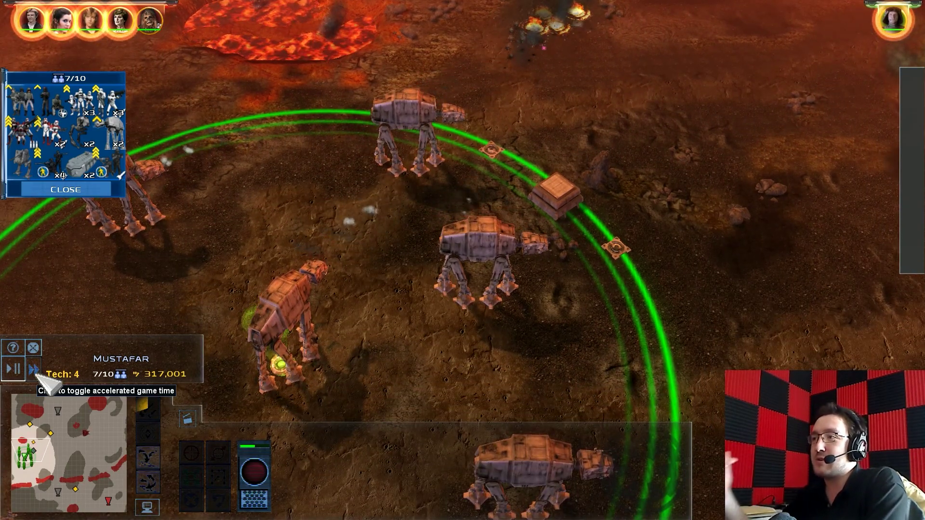
{"action": "key", "text": "Up"}
{"action": "key", "text": "Right"}
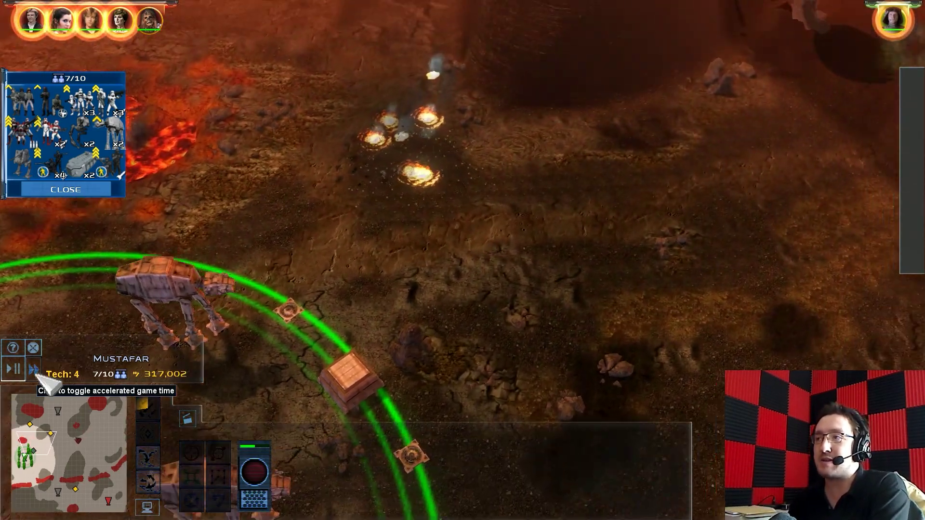
{"action": "key", "text": "Up"}
{"action": "key", "text": "Right"}
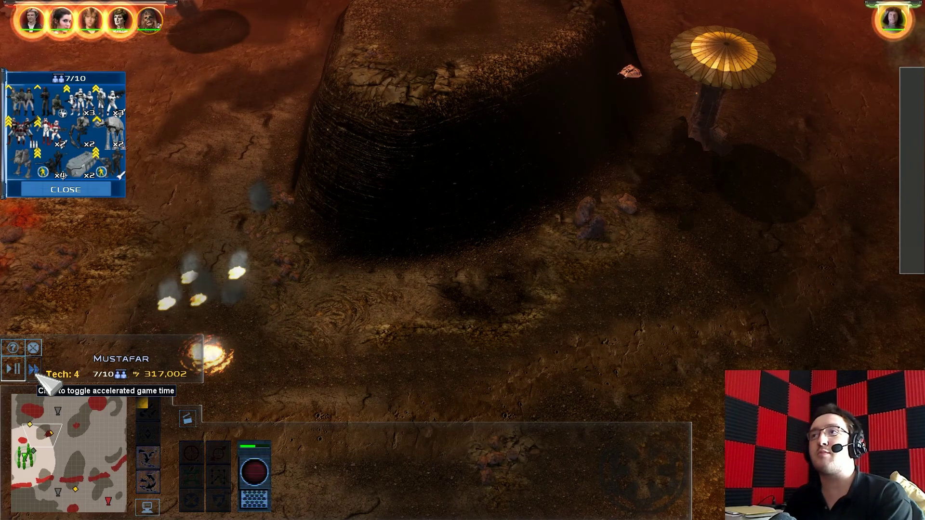
{"action": "key", "text": "Down"}
{"action": "key", "text": "Left"}
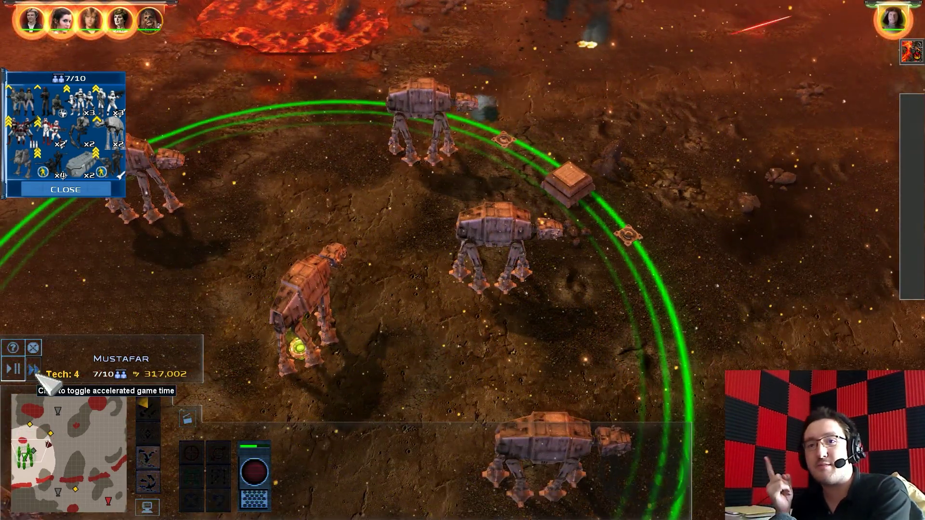
{"action": "key", "text": "Right"}
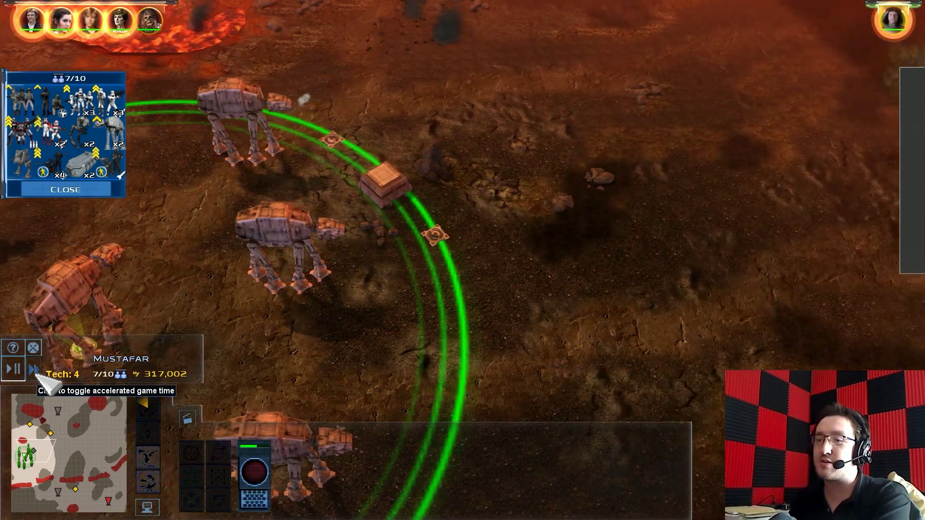
{"action": "key", "text": "Up"}
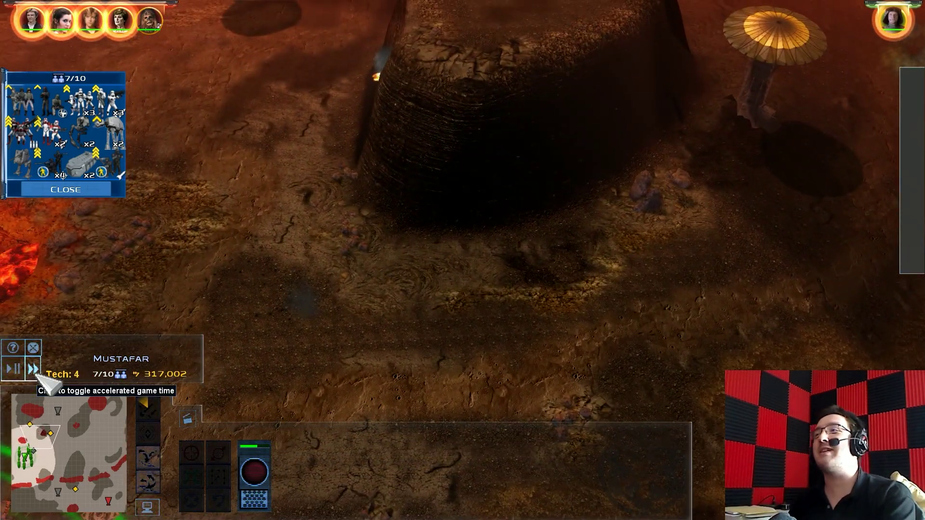
{"action": "key", "text": "Right"}
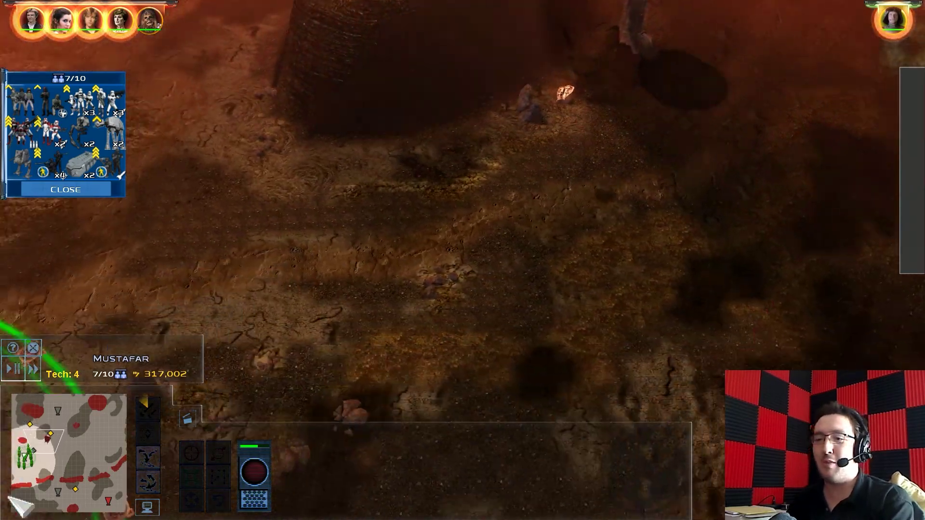
Return to the AT-AT group and land the last two reinforcements, filling the army to 10/10
{"action": "left_click", "coordinate": [26, 464]}
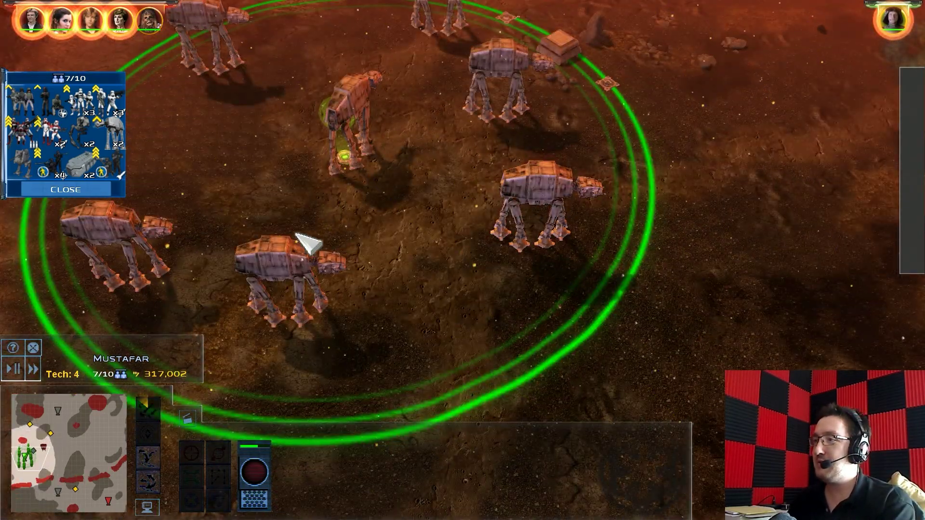
{"action": "key", "text": "Up"}
{"action": "key", "text": "Left"}
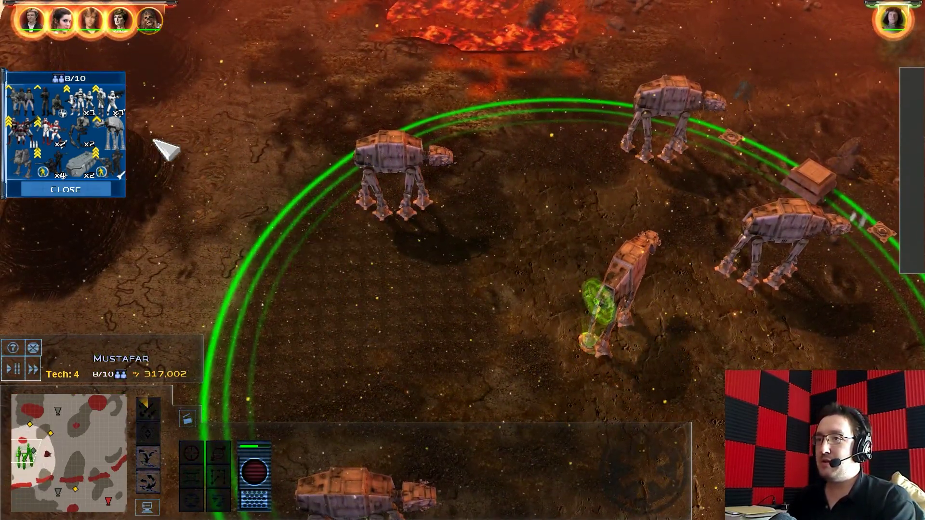
{"action": "key", "text": "Right"}
{"action": "left_click", "coordinate": [506, 181]}
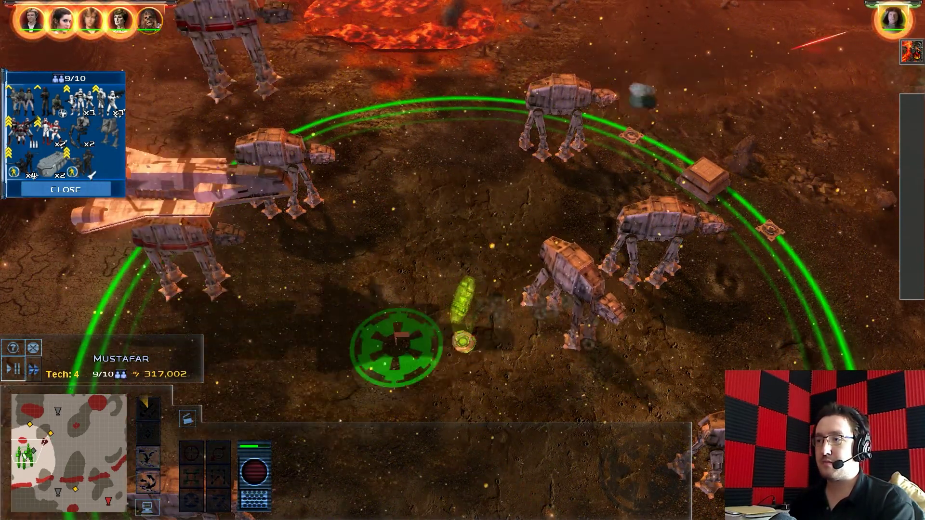
{"action": "left_click", "coordinate": [463, 351]}
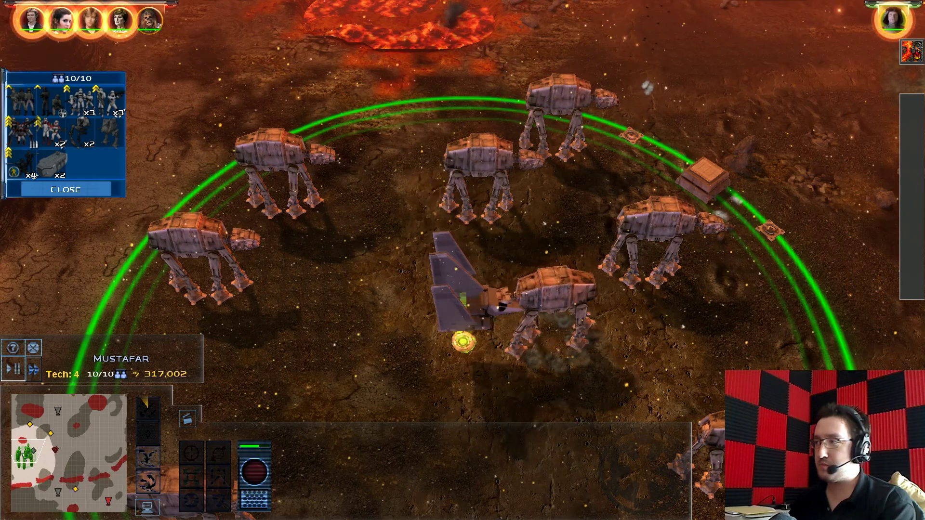
{"action": "key", "text": "Right"}
{"action": "key", "text": "Down"}
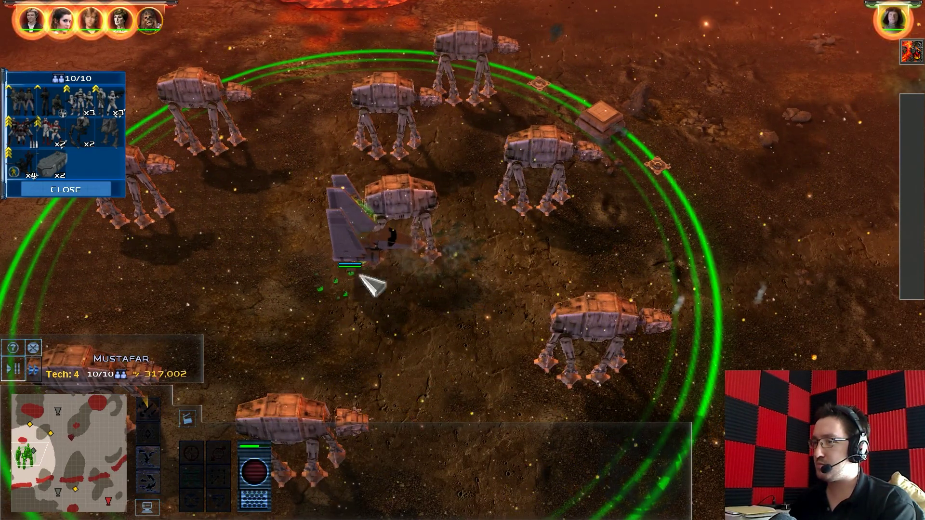
{"action": "key", "text": "Left"}
{"action": "key", "text": "Up"}
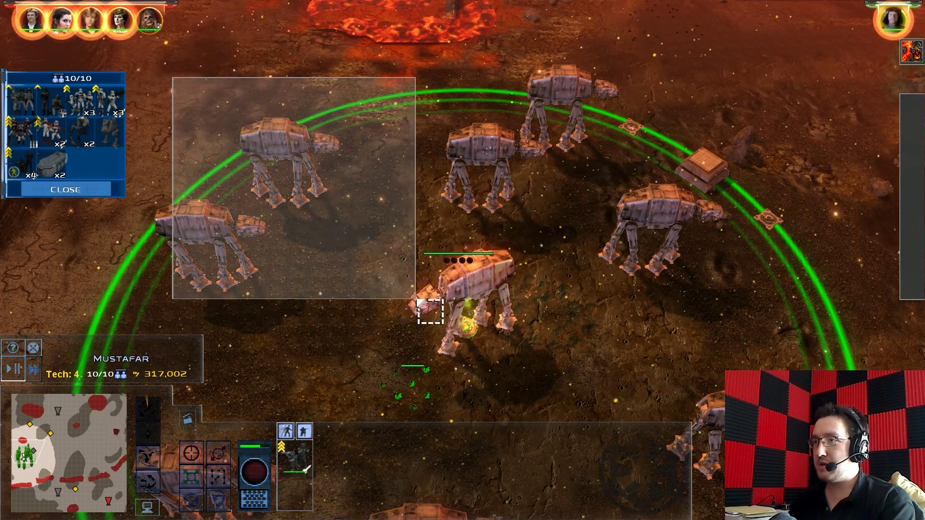
Assign three AT-ATs to control group 1 and pan past the mesa to the enemy building
{"action": "key", "text": "ctrl+1"}
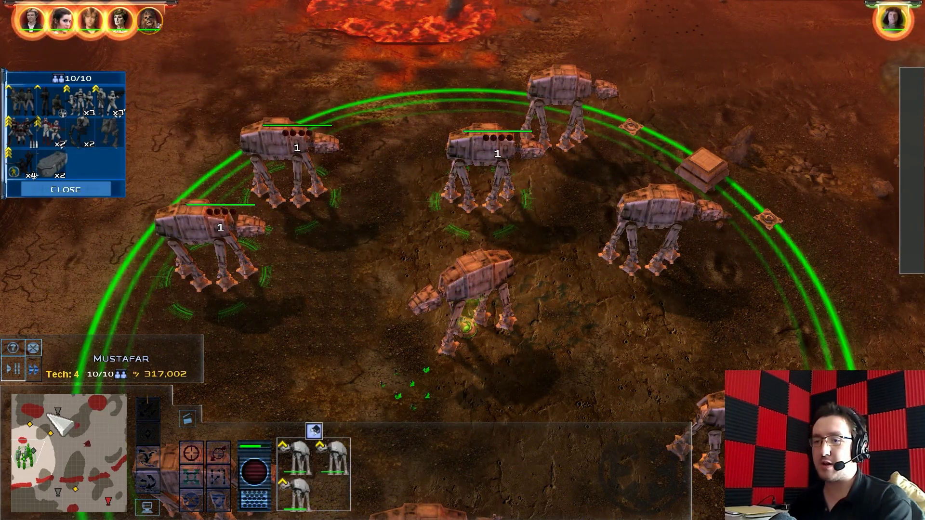
{"action": "key", "text": "Up"}
{"action": "key", "text": "Right"}
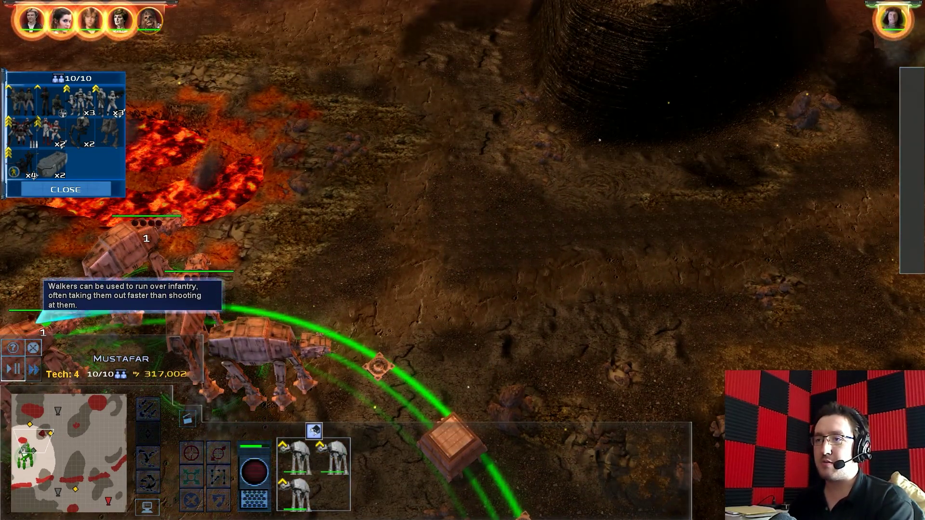
{"action": "key", "text": "Up"}
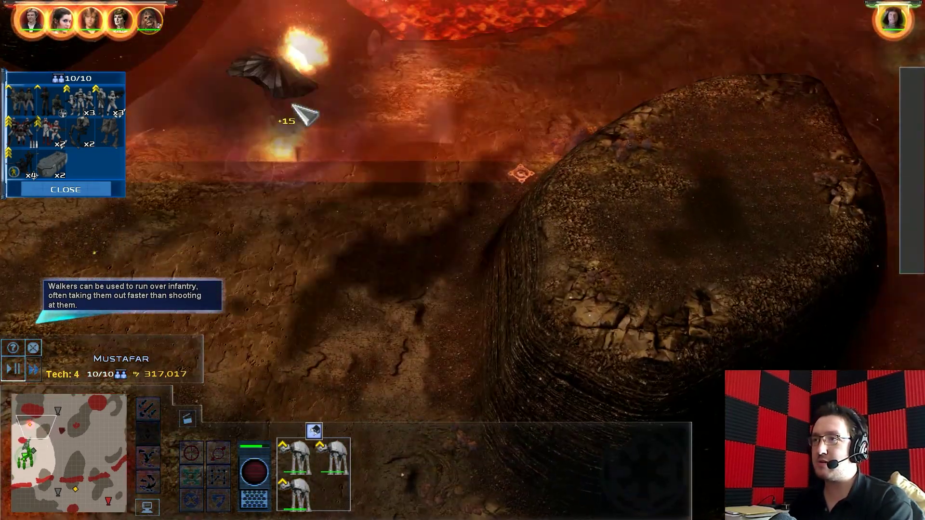
{"action": "key", "text": "Right"}
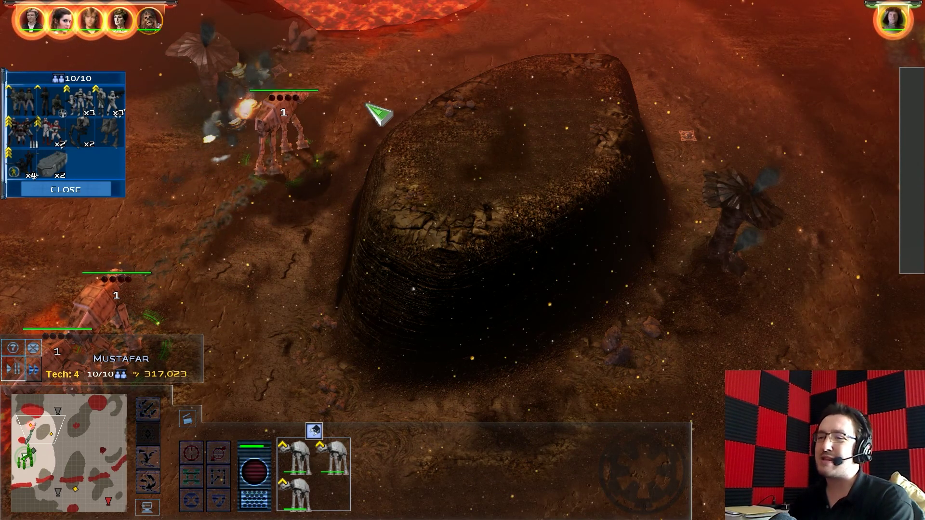
{"action": "key", "text": "Up"}
{"action": "key", "text": "Right"}
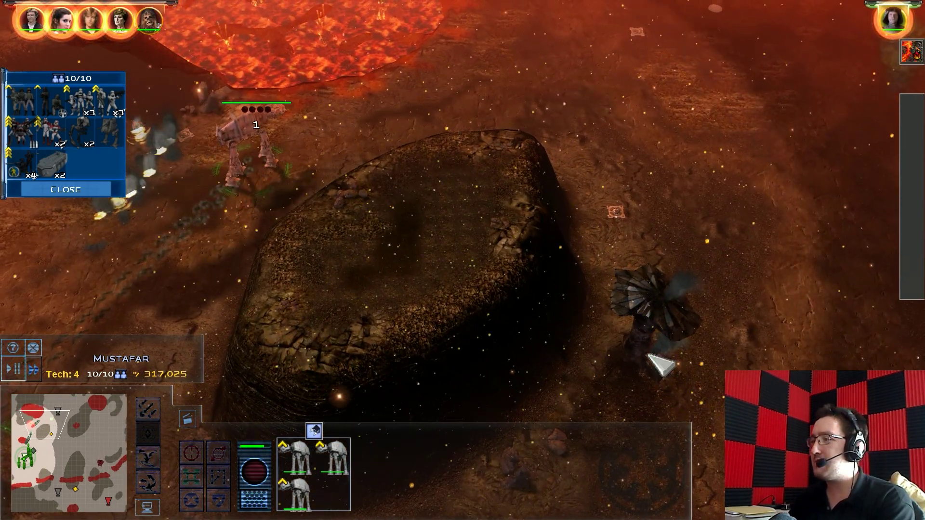
{"action": "key", "text": "Right"}
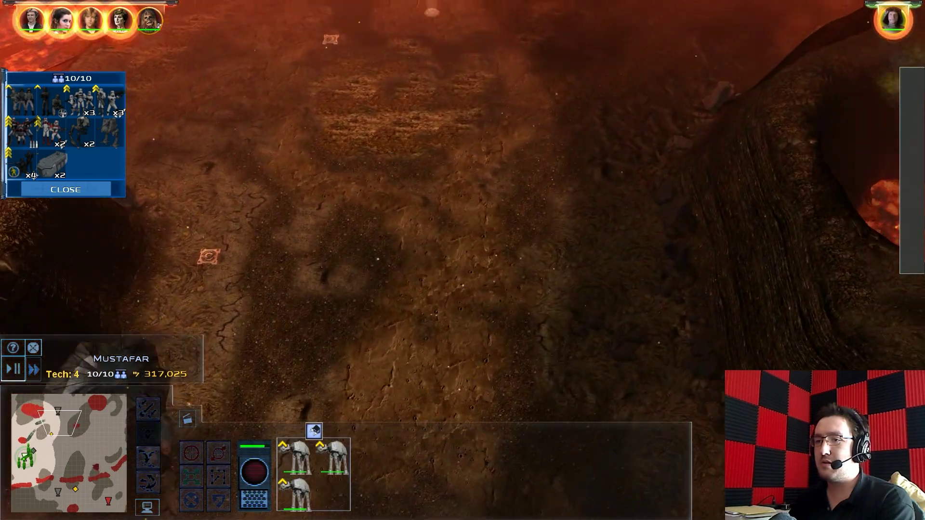
{"action": "key", "text": "Up"}
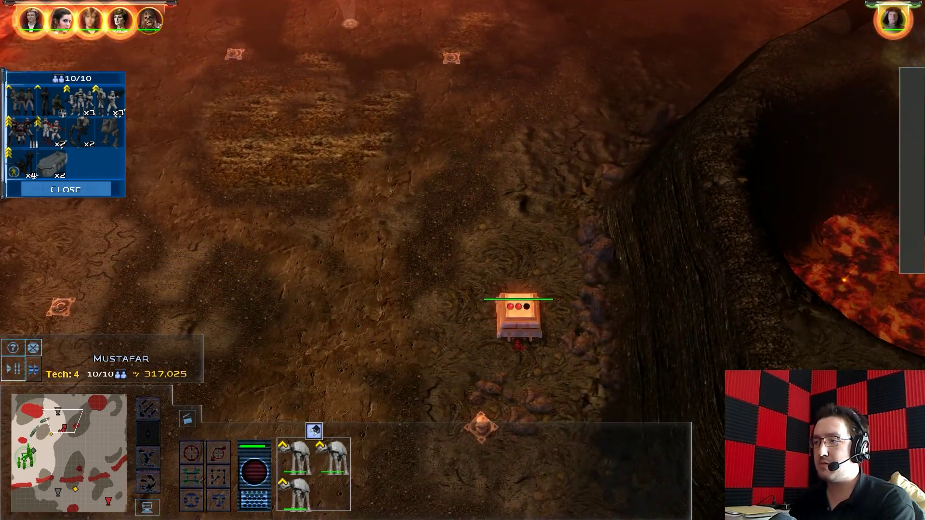
Call an orbital bombardment down on the enemy building and watch it hit
{"action": "key", "text": "b"}
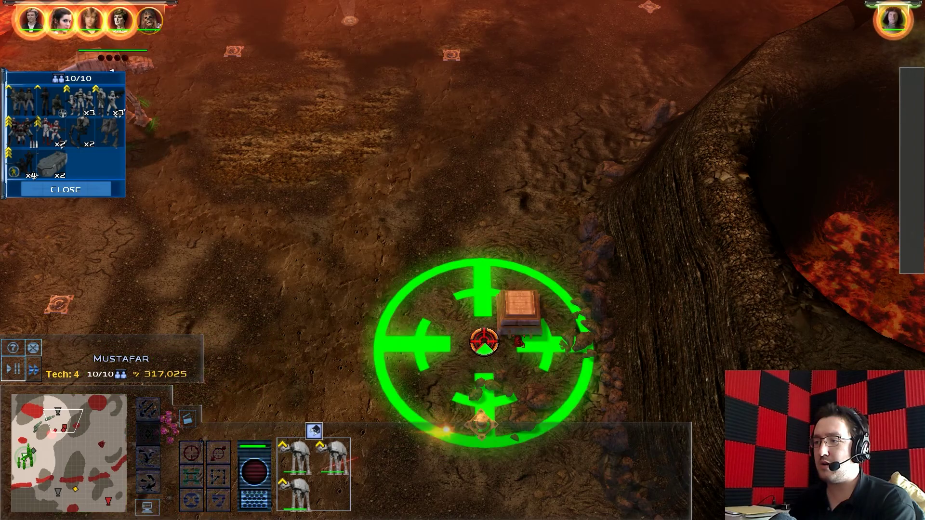
{"action": "left_click", "coordinate": [498, 364]}
{"action": "key", "text": "Left"}
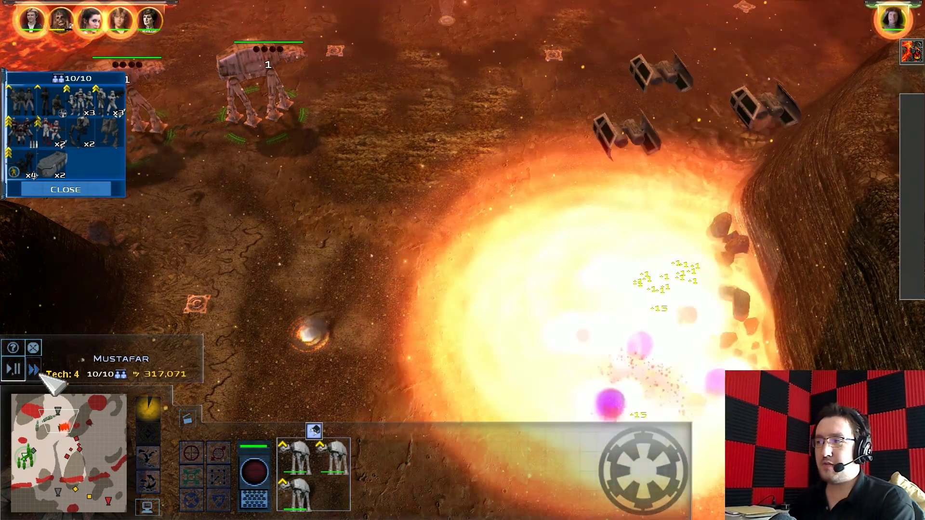
{"action": "key", "text": "Down"}
{"action": "key", "text": "Right"}
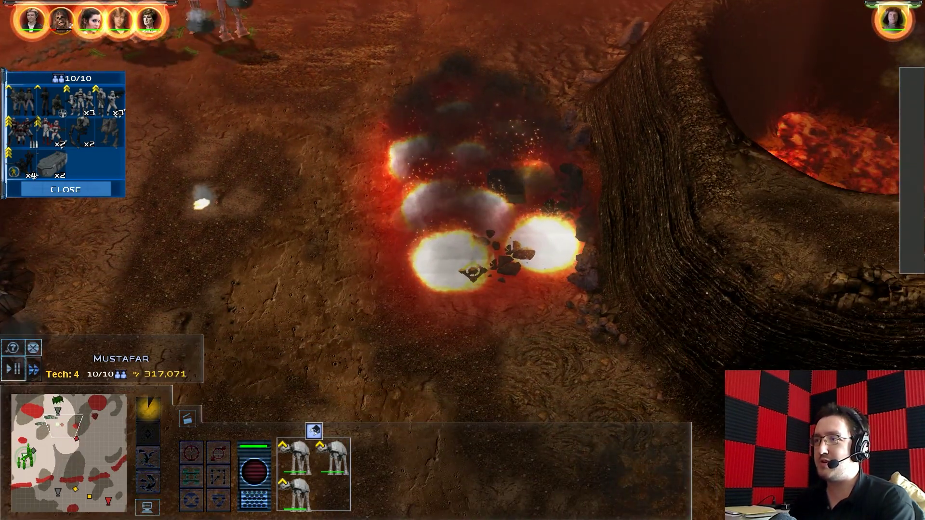
{"action": "key", "text": "Up"}
{"action": "key", "text": "Left"}
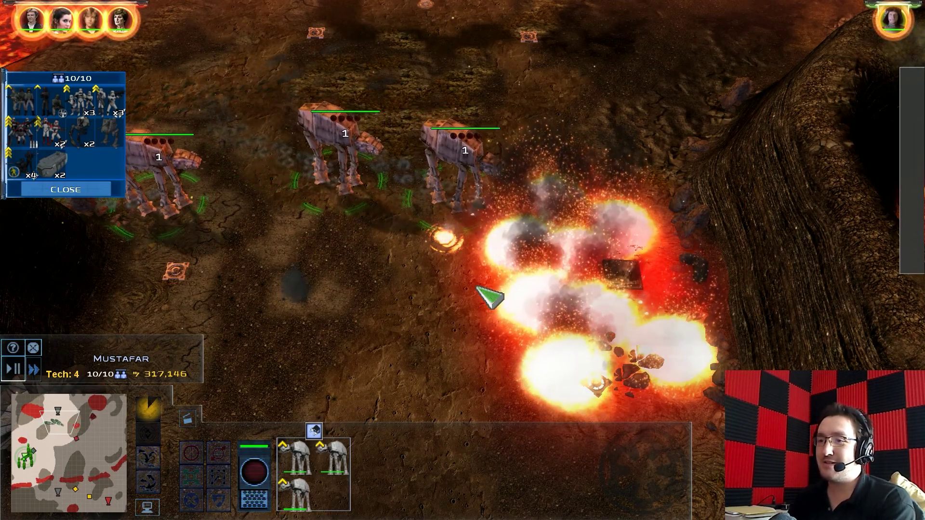
Survey the explosion, the lava pit and the cracked terrain beyond it
{"action": "key", "text": "Down"}
{"action": "key", "text": "Right"}
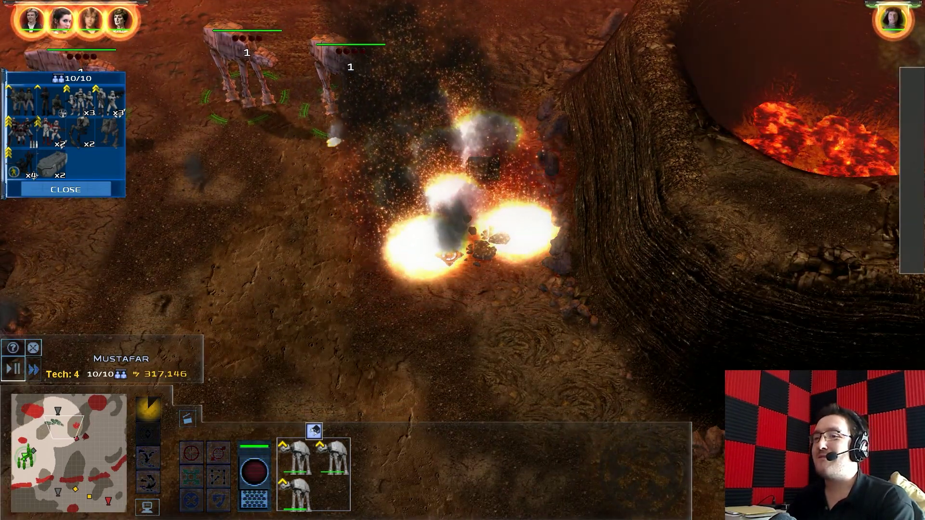
{"action": "key", "text": "Down"}
{"action": "key", "text": "Right"}
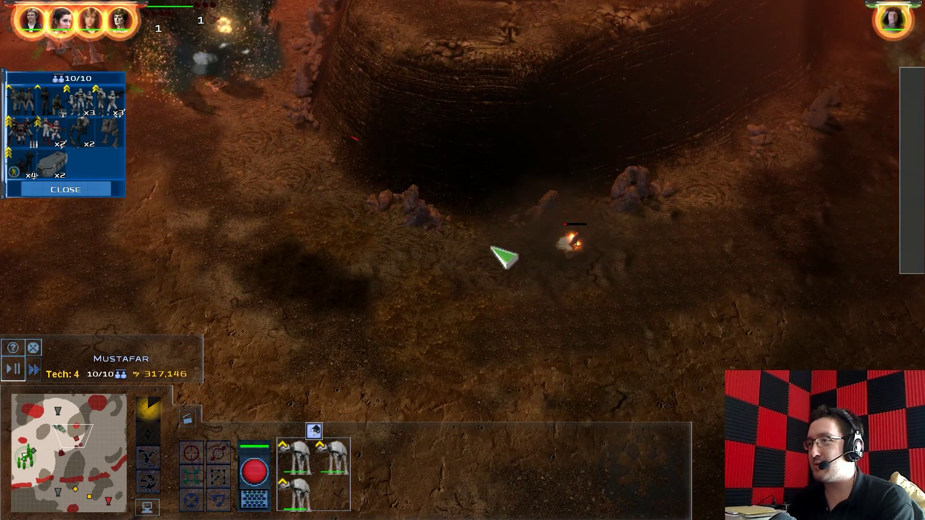
{"action": "key", "text": "Down"}
{"action": "key", "text": "Left"}
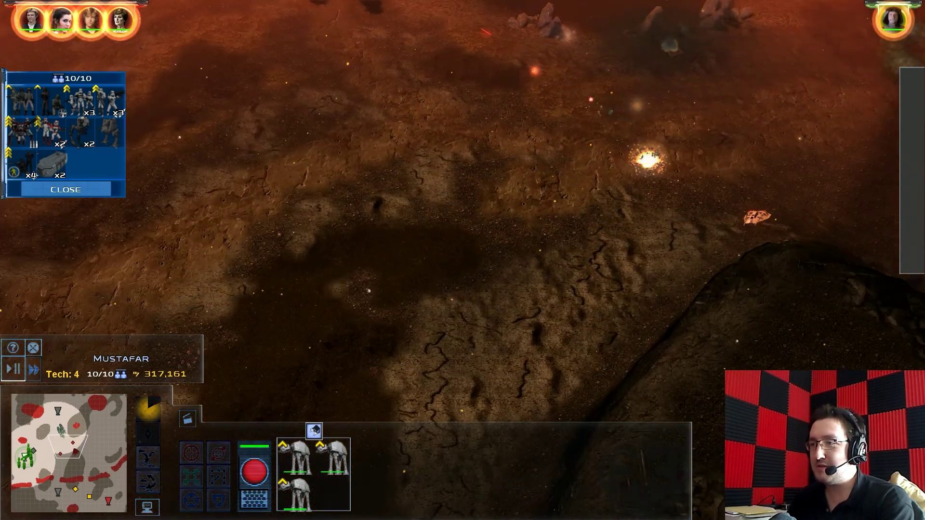
{"action": "key", "text": "Down"}
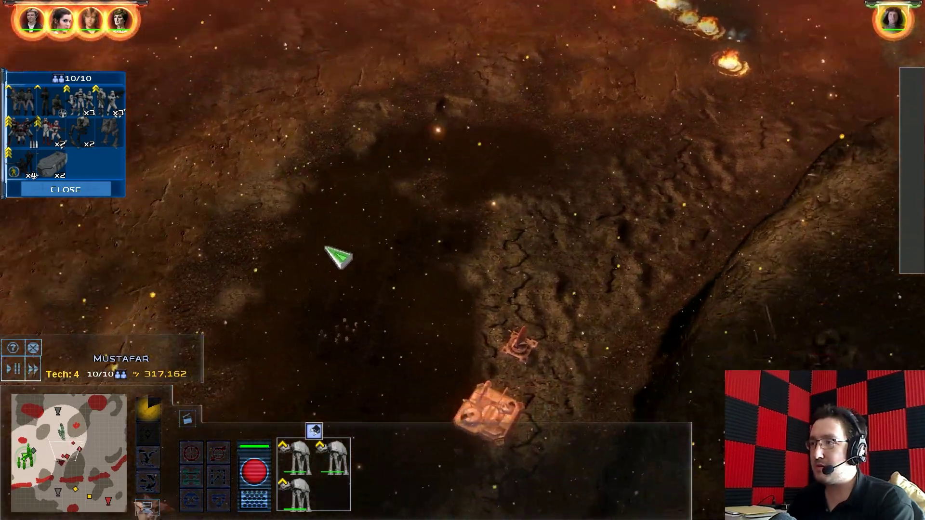
{"action": "key", "text": "Up"}
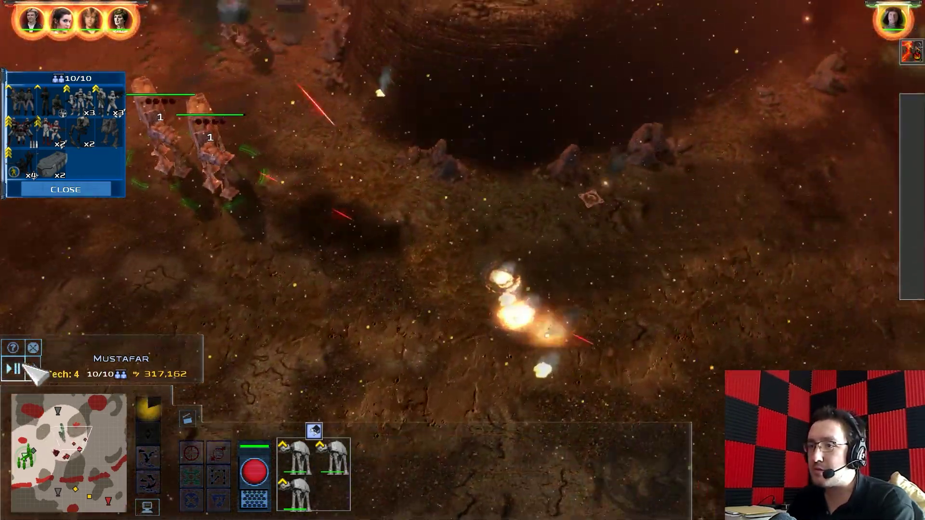
Pause the battle and look over the fighting
{"action": "left_click", "coordinate": [14, 369]}
{"action": "key", "text": "Down"}
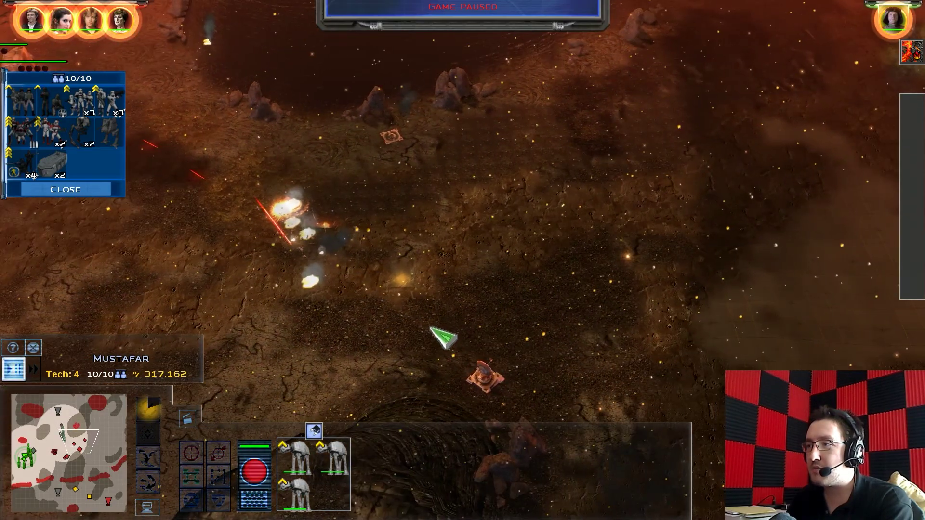
{"action": "key", "text": "Left"}
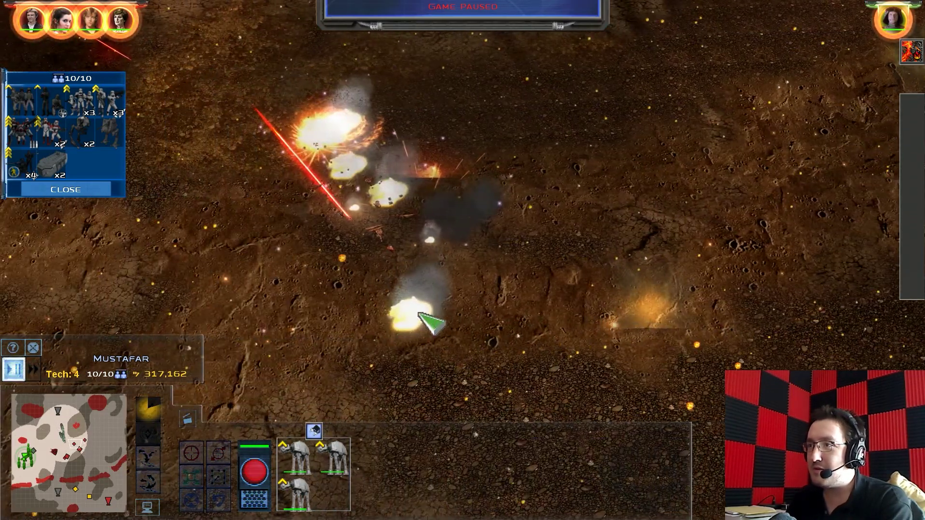
{"action": "key", "text": "Right"}
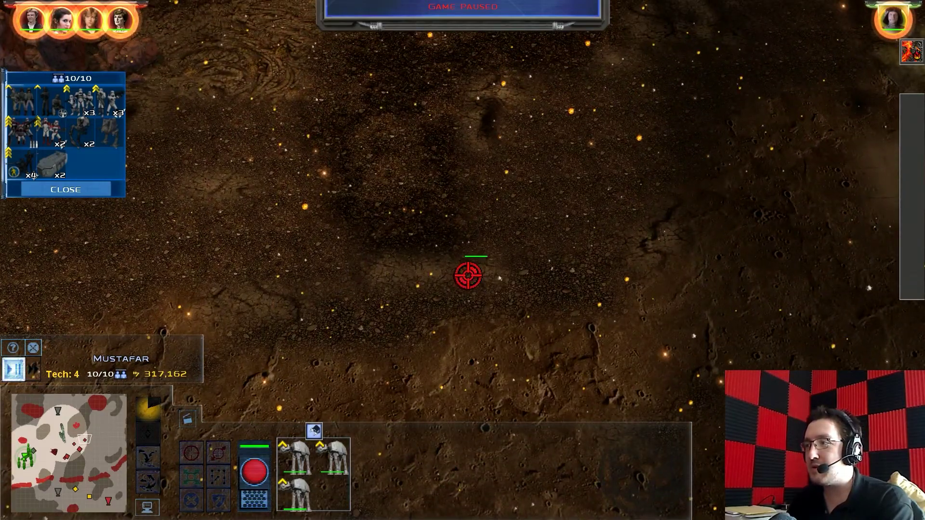
{"action": "mouse_move", "coordinate": [21, 171]}
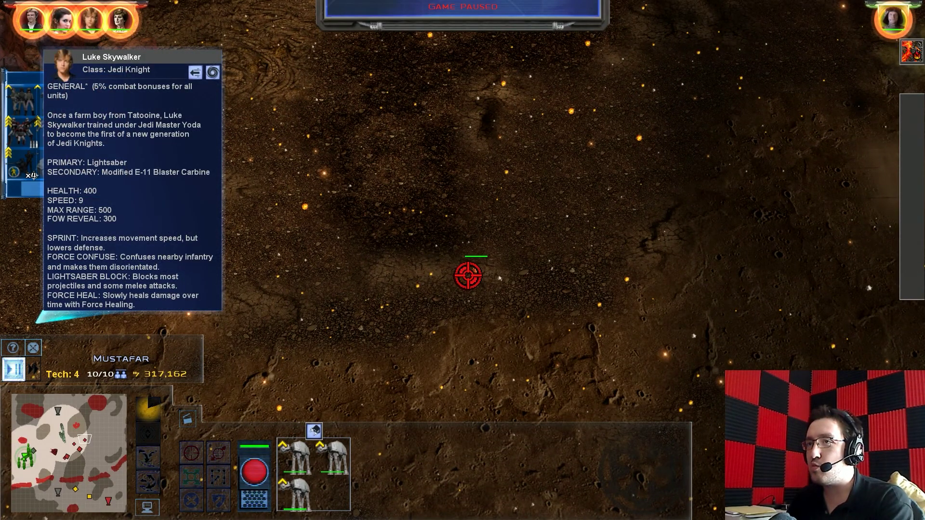
Fire a second orbital bombardment at a terrain target and resume the battle
{"action": "left_click", "coordinate": [255, 471]}
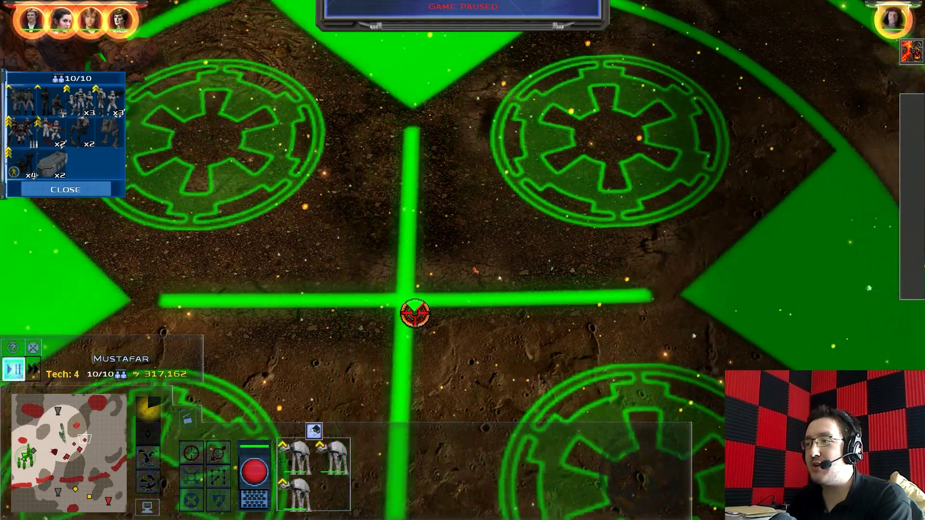
{"action": "left_click", "coordinate": [425, 296]}
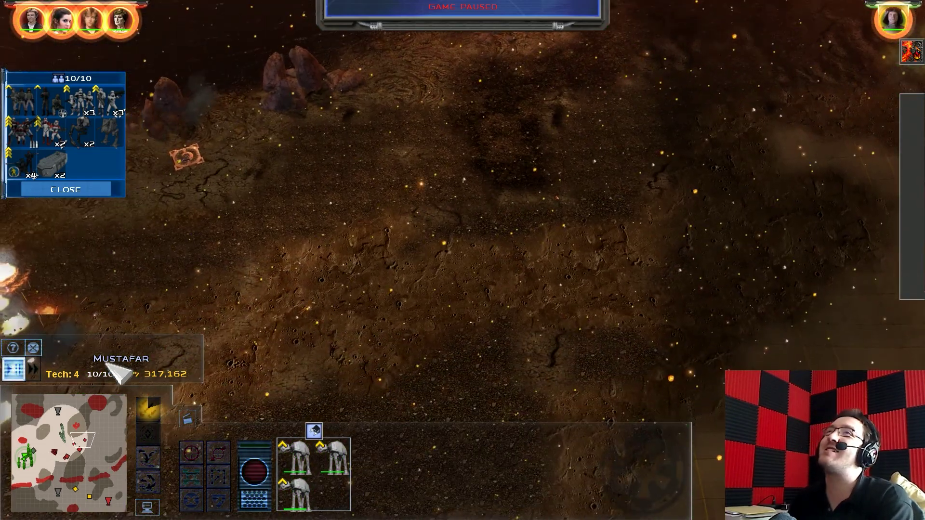
{"action": "left_click", "coordinate": [21, 368]}
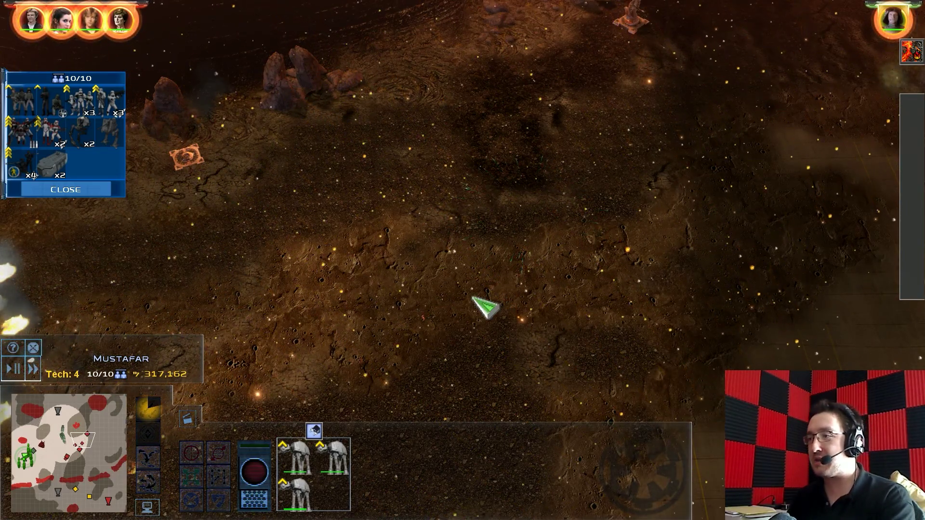
{"action": "key", "text": "Down"}
{"action": "key", "text": "Left"}
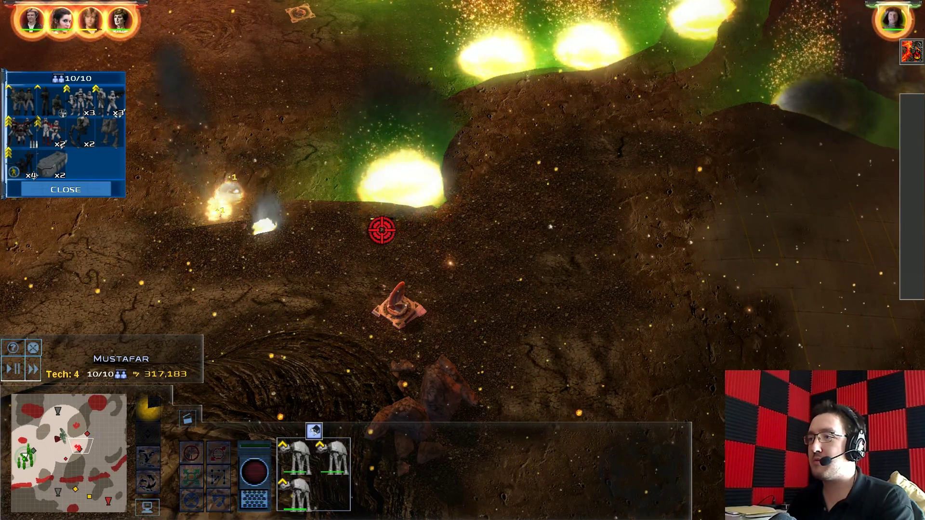
{"action": "key", "text": "Left"}
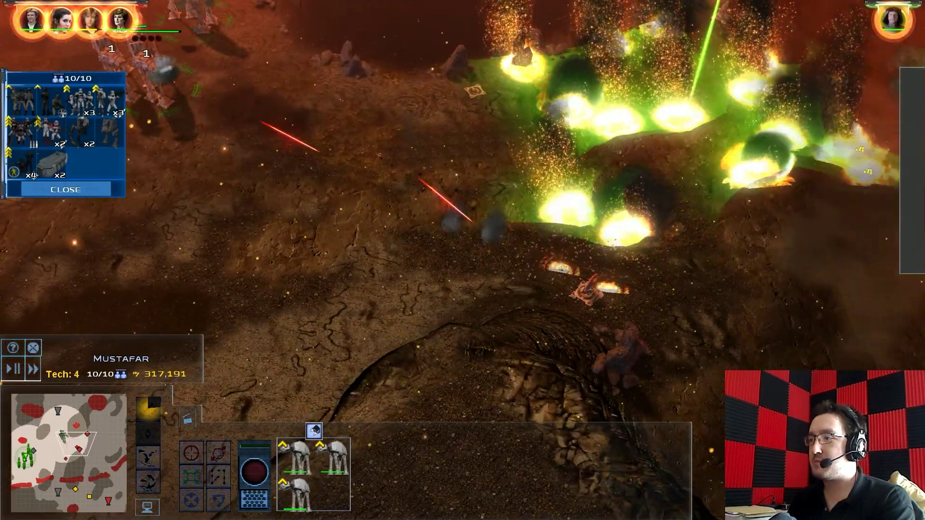
{"action": "key", "text": "Right"}
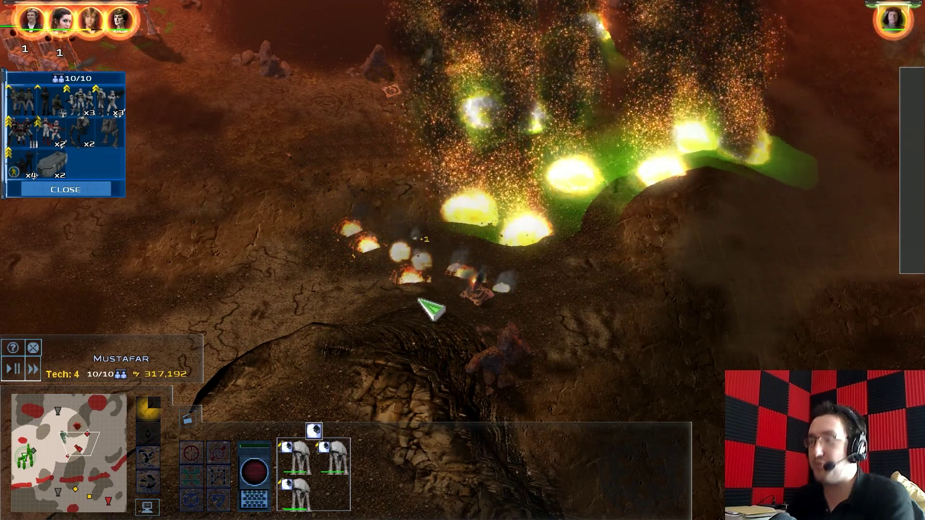
{"action": "scroll", "coordinate": [446, 318], "scroll_direction": "up", "scroll_amount": 2}
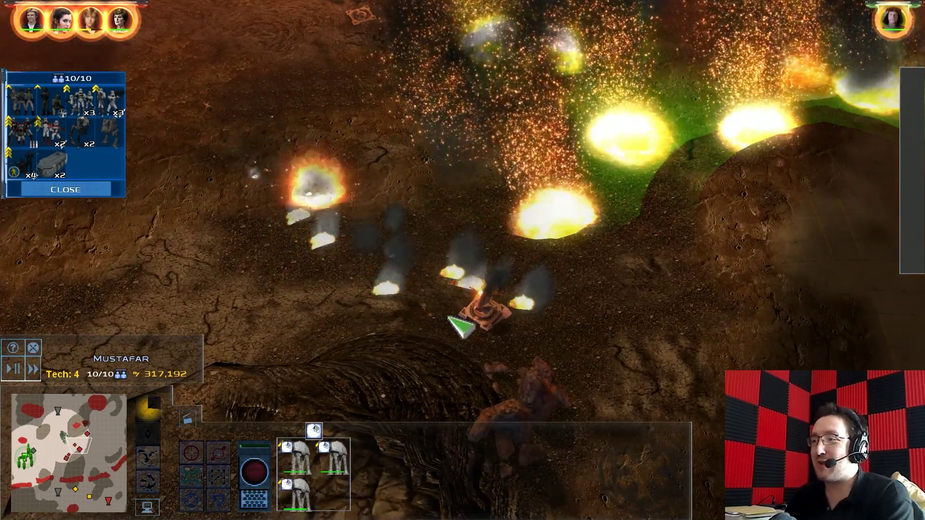
Switch to accelerated game time and pan over the walkers and the enemy turret
{"action": "key", "text": "Down"}
{"action": "key", "text": "Left"}
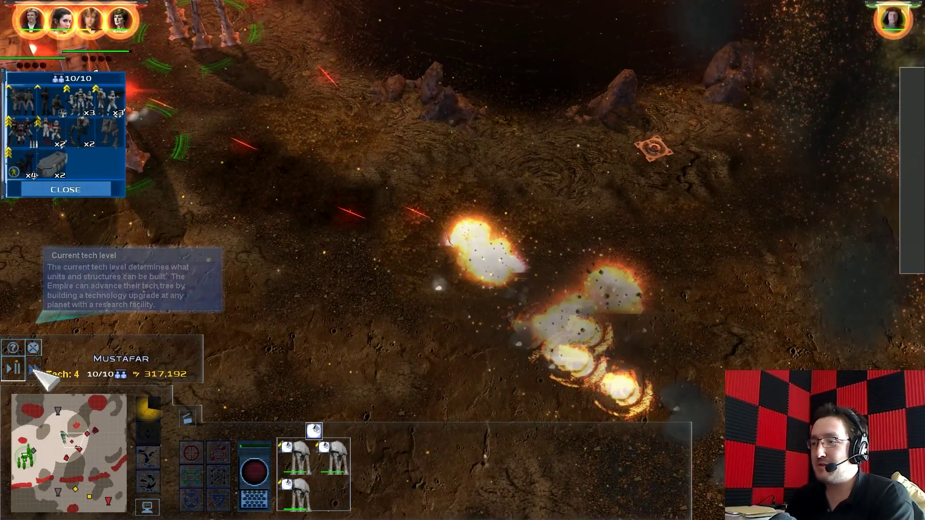
{"action": "left_click", "coordinate": [33, 369]}
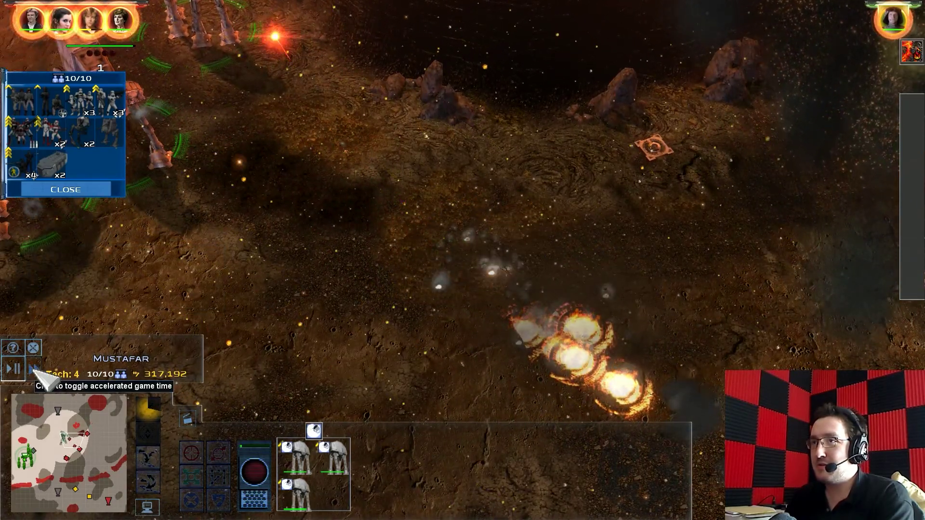
{"action": "key", "text": "Up"}
{"action": "key", "text": "Left"}
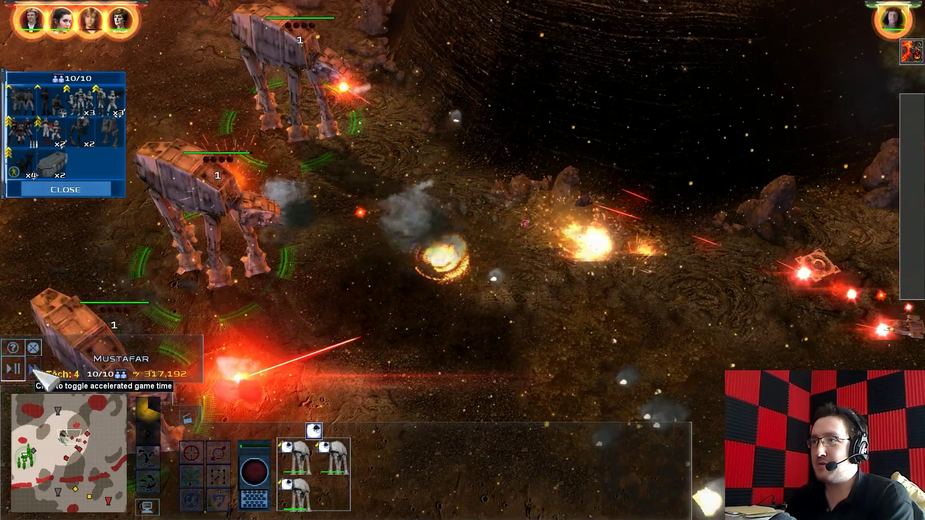
{"action": "key", "text": "Right"}
{"action": "key", "text": "Down"}
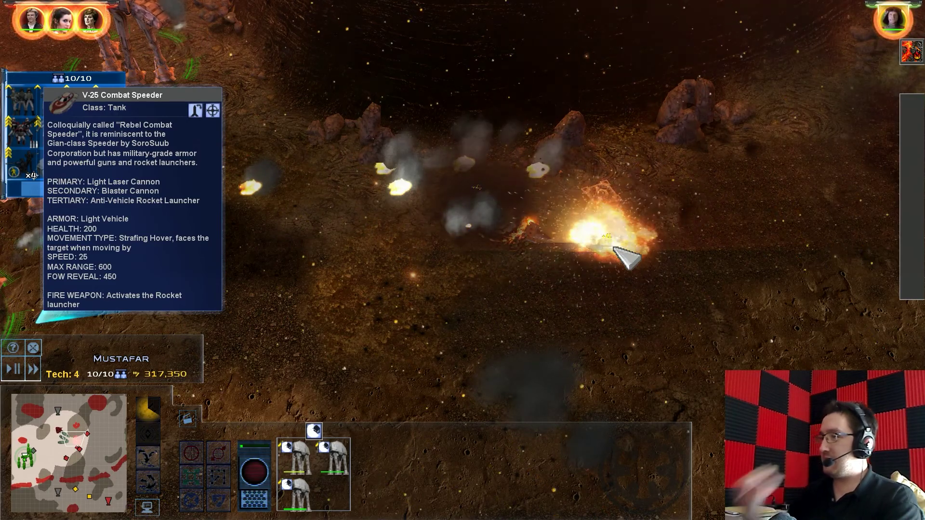
{"action": "key", "text": "Down"}
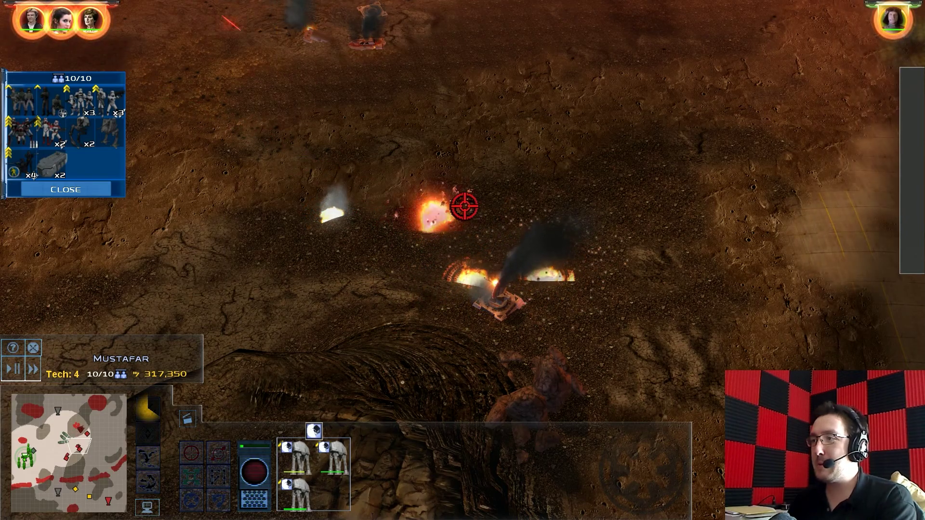
Select the AT-AT walkers, drop the infantry squad, and switch to control group 1
{"action": "key", "text": "Down"}
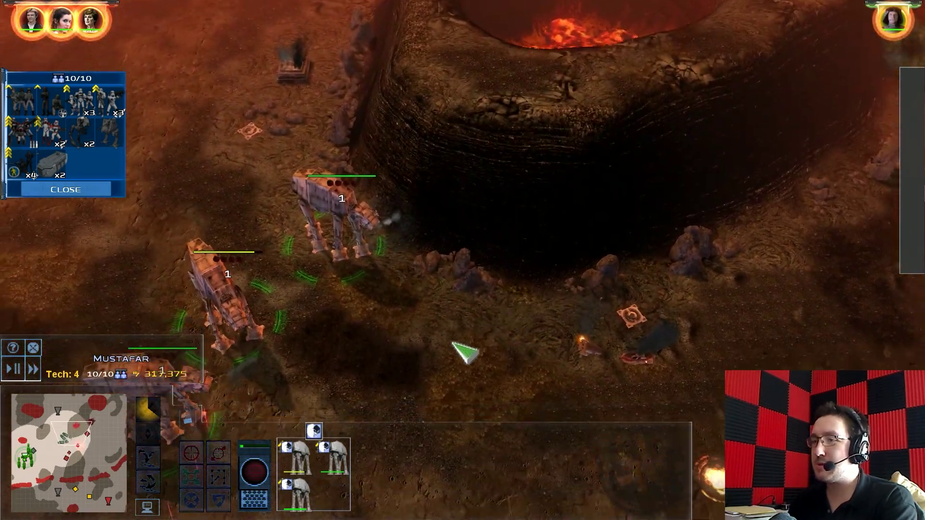
{"action": "key", "text": "Down"}
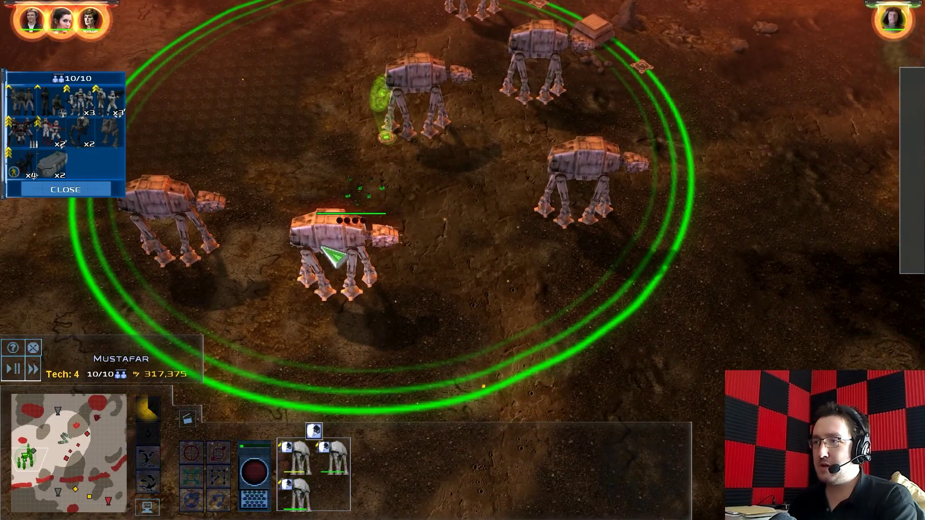
{"action": "double_click", "coordinate": [273, 229]}
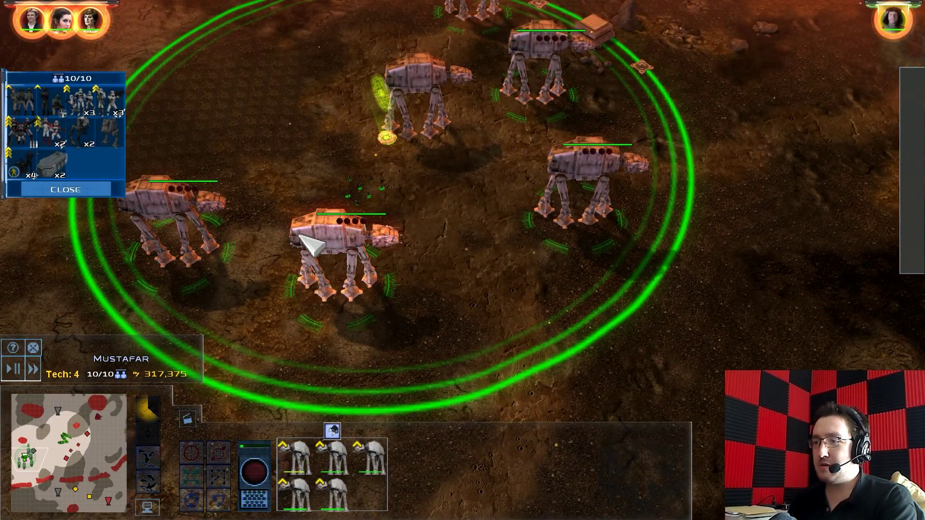
{"action": "key", "text": "1"}
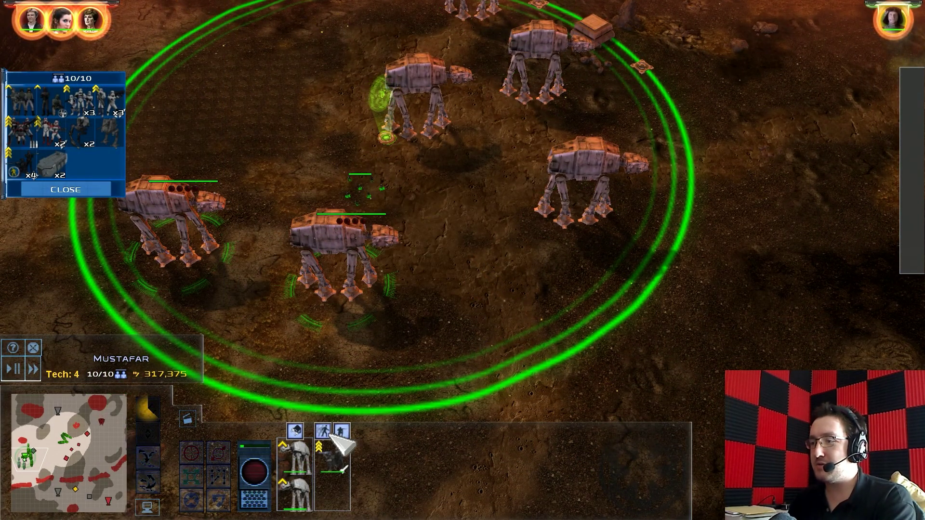
{"action": "left_click", "coordinate": [293, 448]}
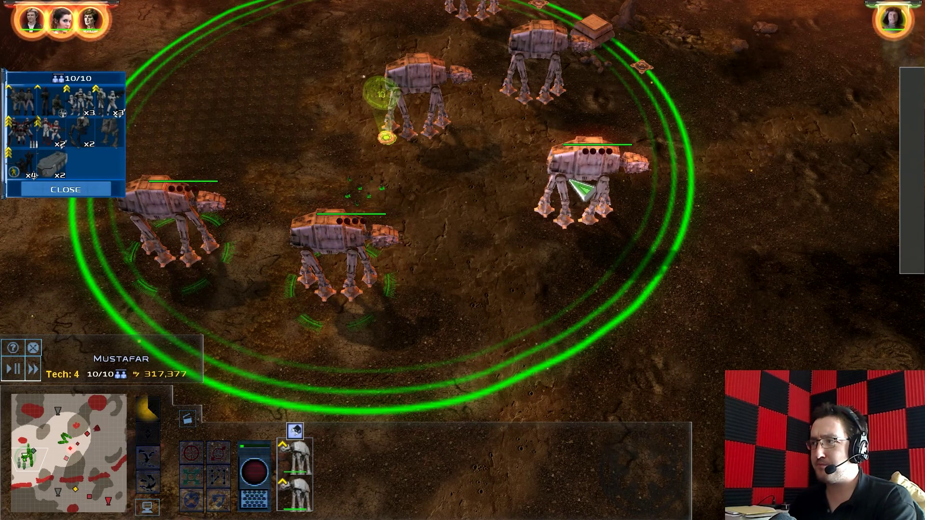
{"action": "key", "text": "1"}
{"action": "key", "text": "1"}
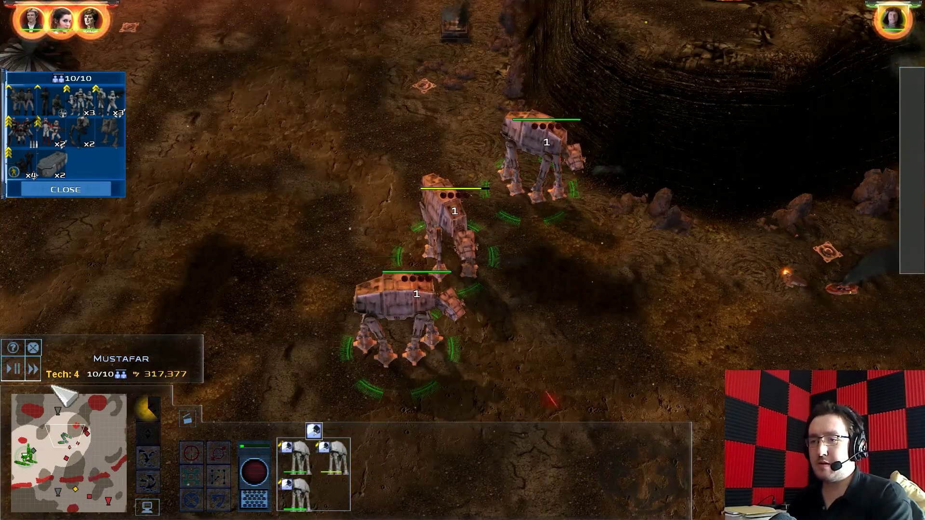
{"action": "key", "text": "Right"}
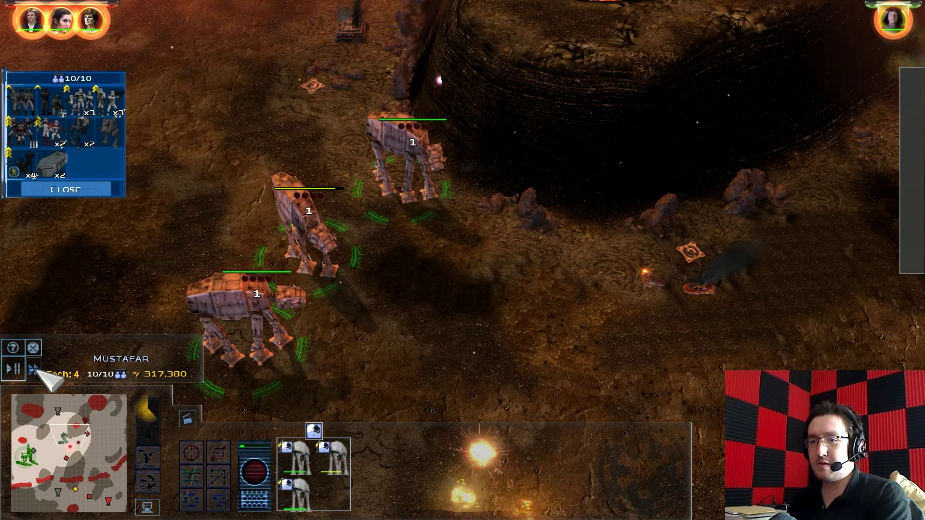
{"action": "key", "text": "Right"}
{"action": "key", "text": "Down"}
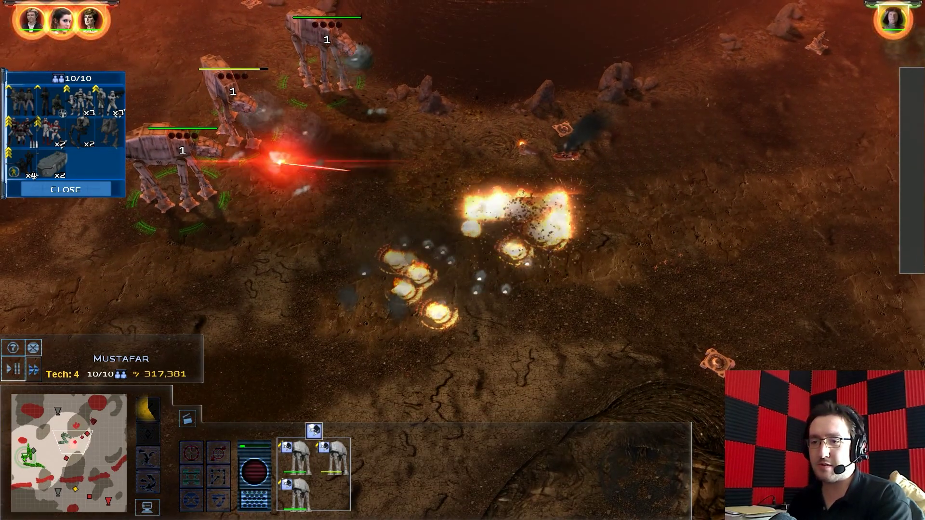
Select group 2's three AT-ATs and order them to advance east
{"action": "key", "text": "2"}
{"action": "key", "text": "2"}
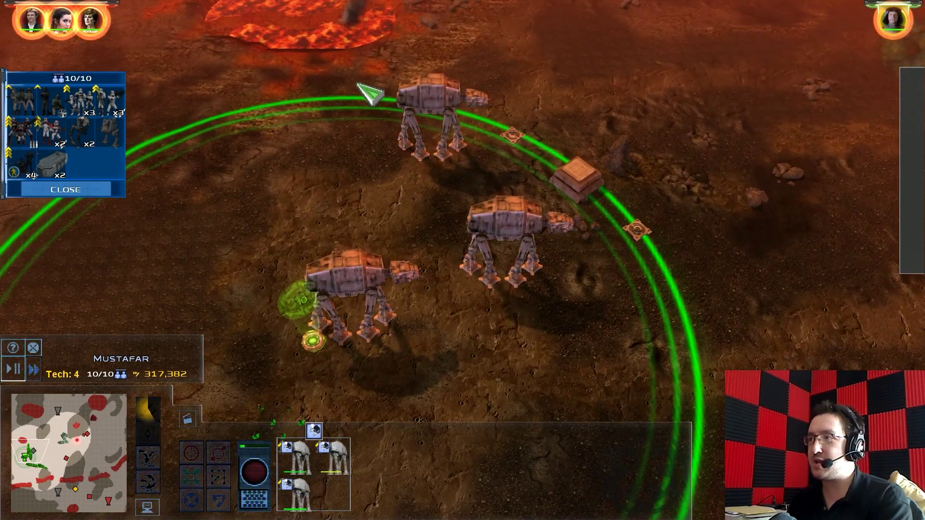
{"action": "left_click_drag", "start_coordinate": [431, 229], "coordinate": [431, 229]}
{"action": "right_click", "coordinate": [809, 289]}
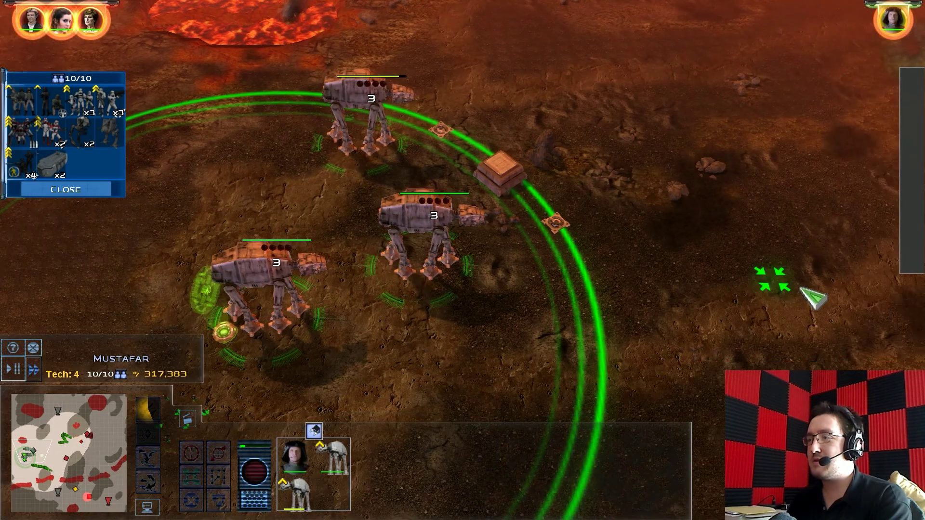
{"action": "key", "text": "Right"}
{"action": "key", "text": "Down"}
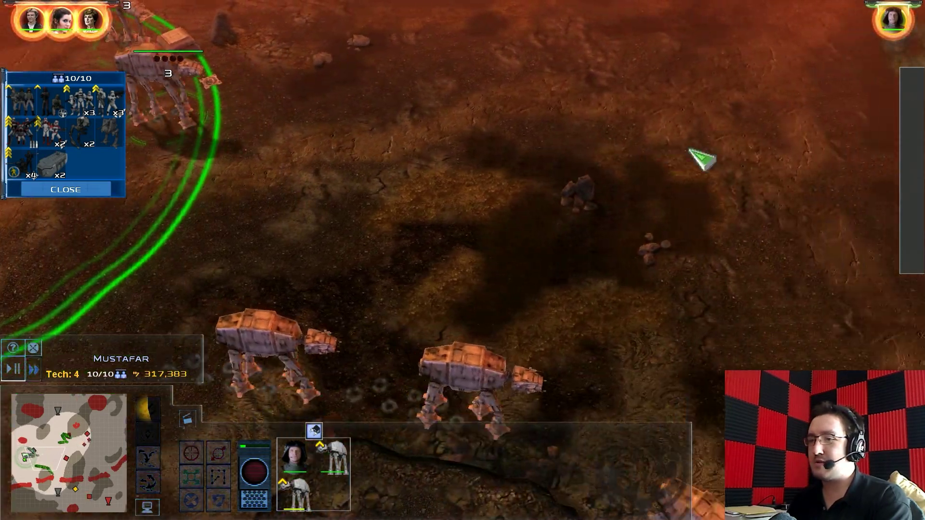
{"action": "key", "text": "Right"}
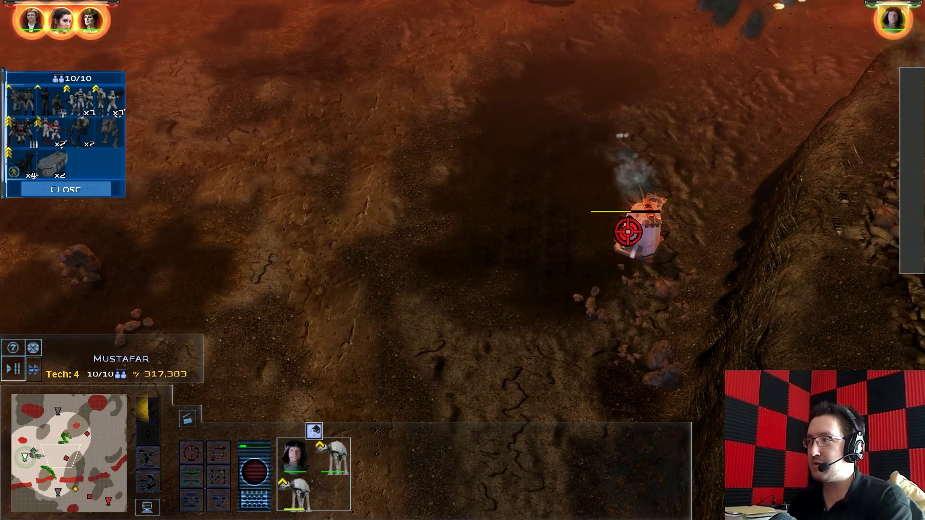
{"action": "key", "text": "Up"}
{"action": "key", "text": "Right"}
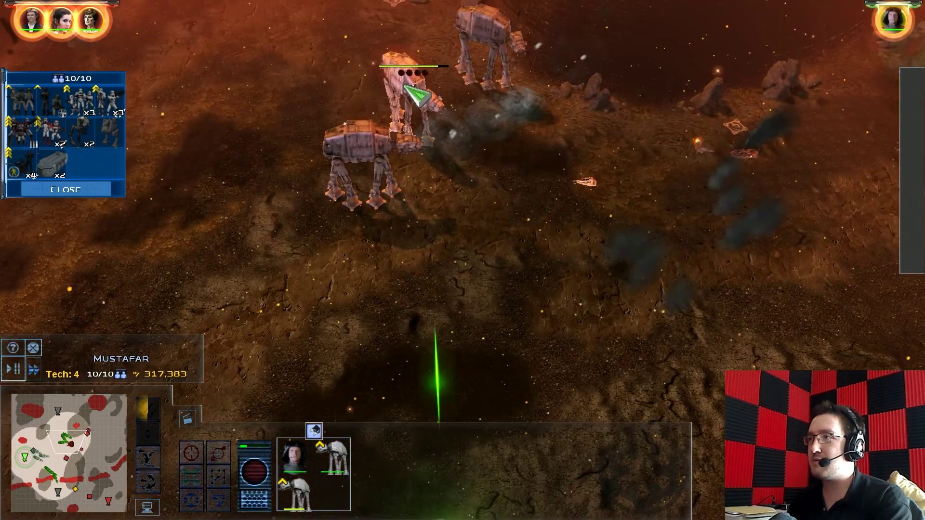
{"action": "key", "text": "Down"}
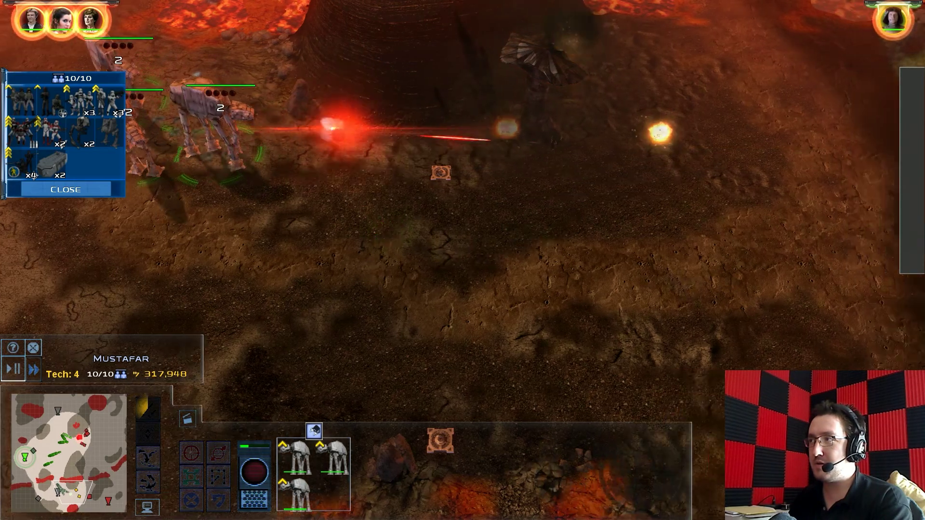
Pan right and down past the ridge, then use the minimap to reach the walkers
{"action": "key", "text": "Right"}
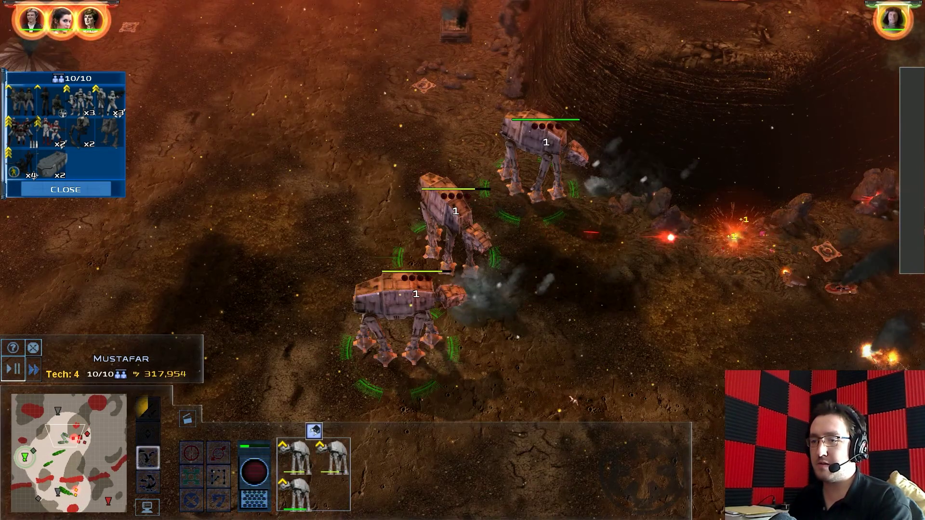
{"action": "key", "text": "Right"}
{"action": "key", "text": "Right"}
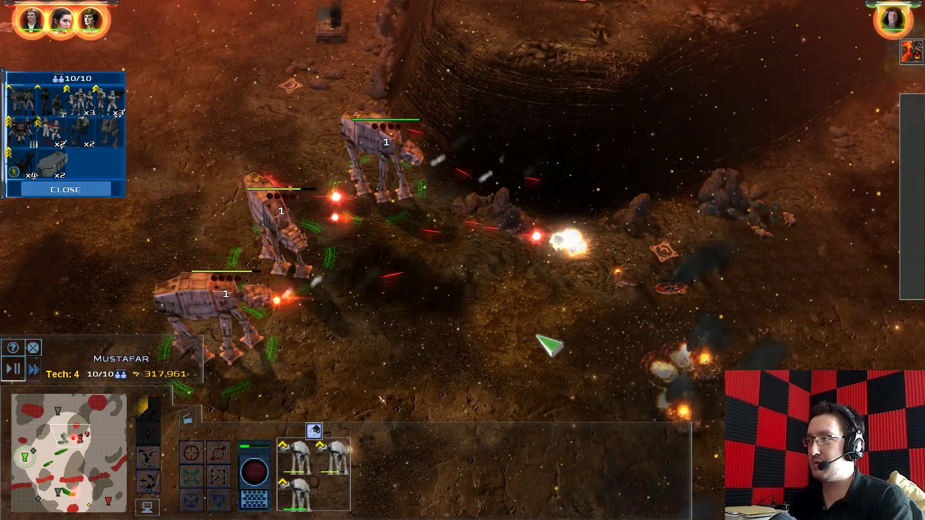
{"action": "key", "text": "Right"}
{"action": "key", "text": "Down"}
{"action": "key", "text": "Down"}
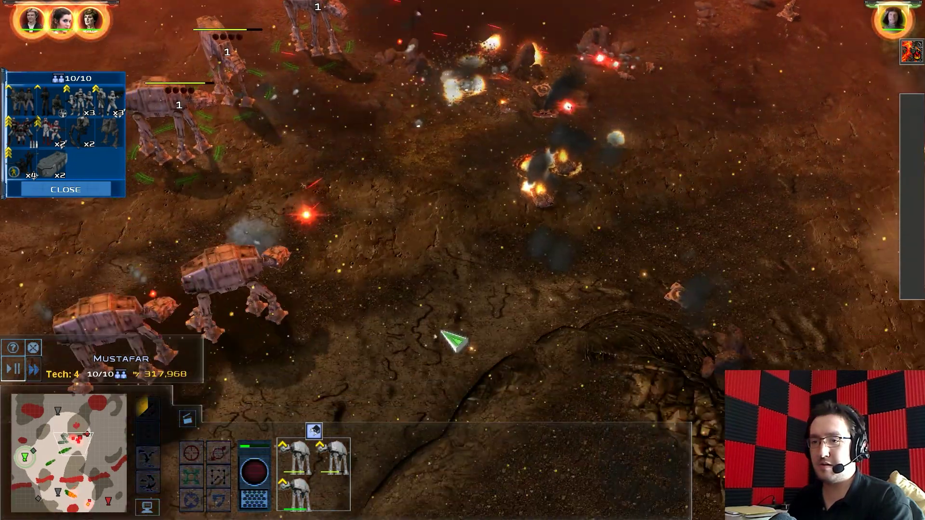
{"action": "key", "text": "Down"}
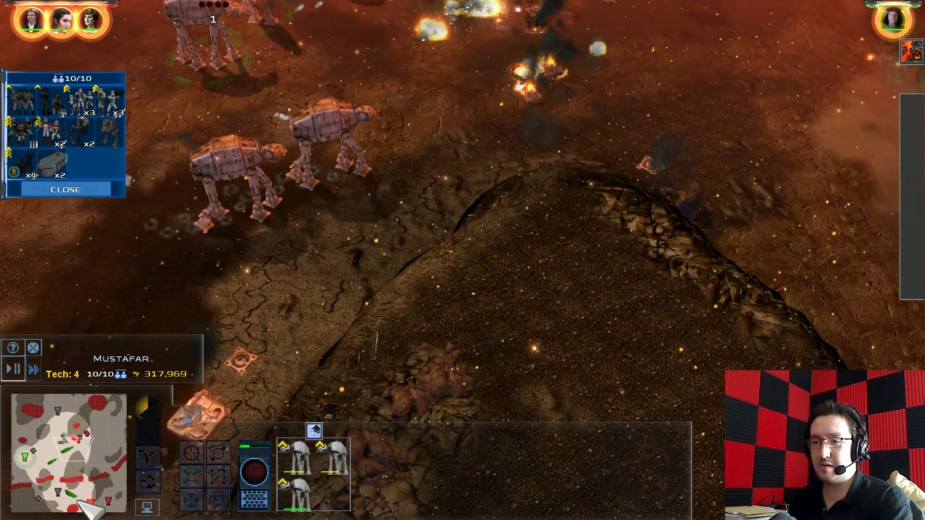
{"action": "left_click", "coordinate": [79, 502]}
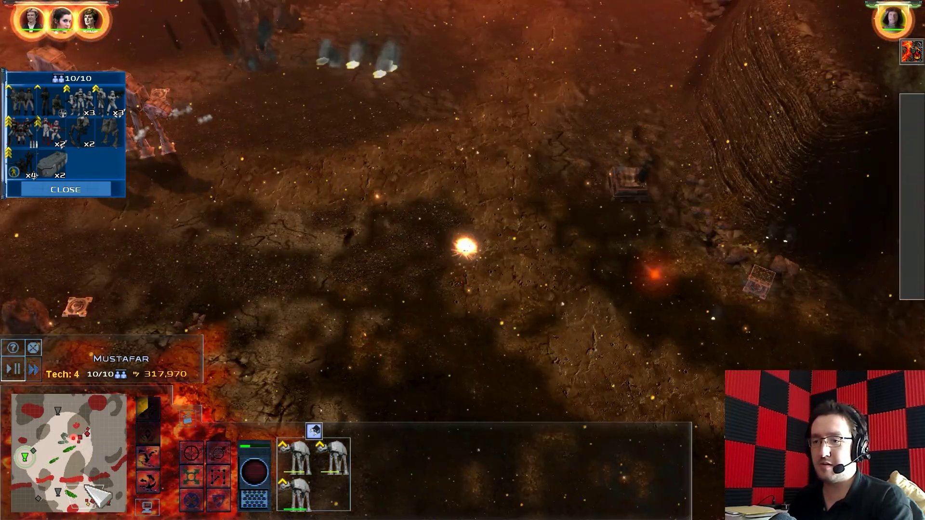
{"action": "left_click", "coordinate": [75, 463]}
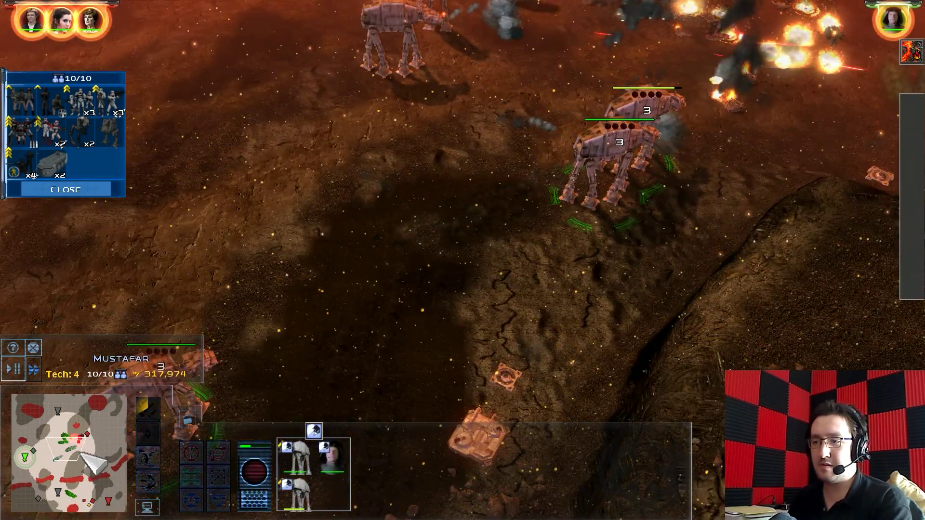
Add walker group 1 to the selection and pan over the ongoing battle
{"action": "key", "text": "shift+1"}
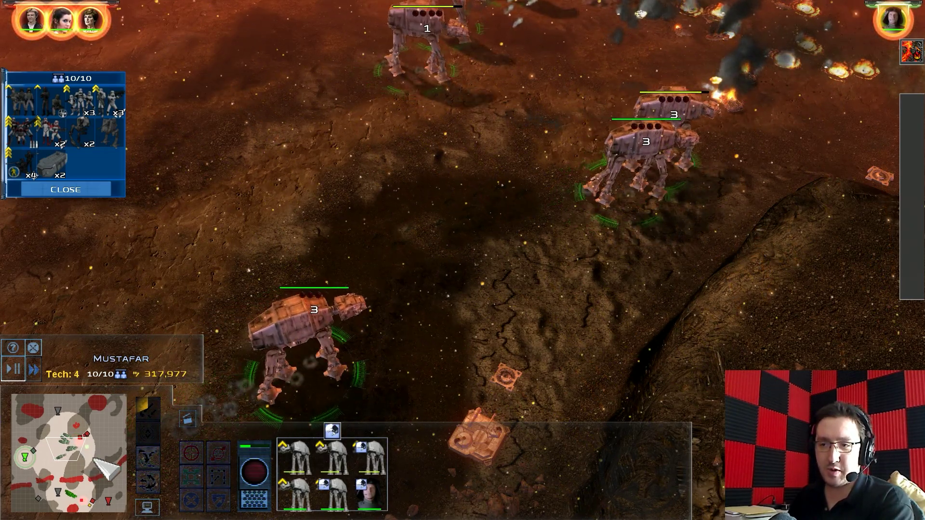
{"action": "left_click", "coordinate": [89, 447]}
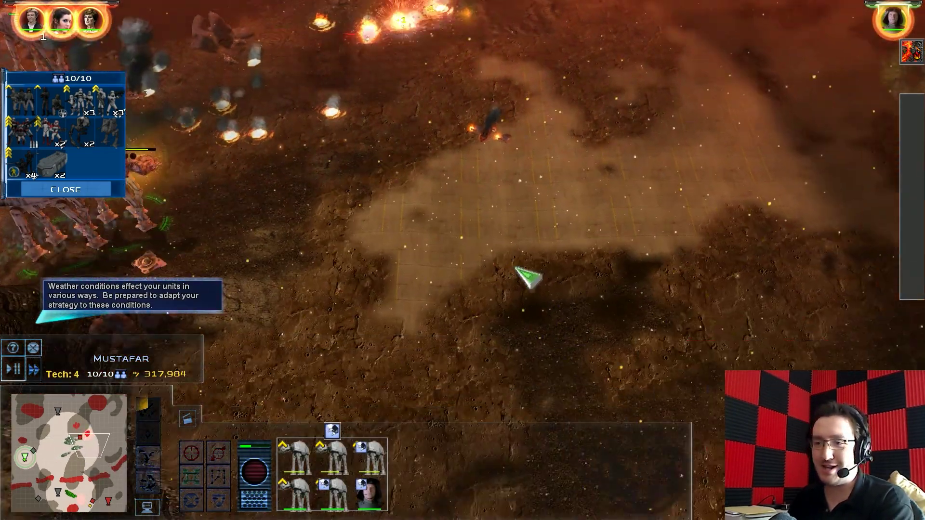
{"action": "key", "text": "Down"}
{"action": "key", "text": "Right"}
{"action": "key", "text": "Up"}
{"action": "key", "text": "Right"}
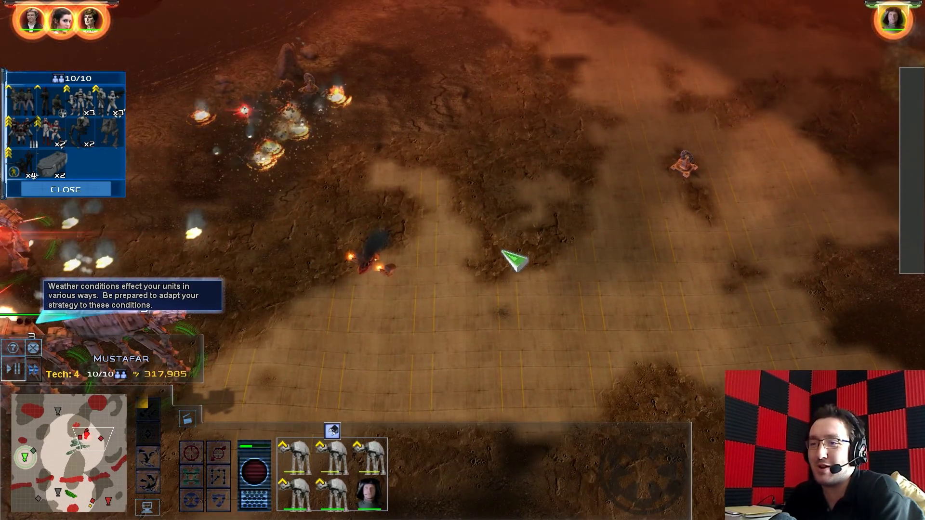
{"action": "key", "text": "Up"}
{"action": "key", "text": "Left"}
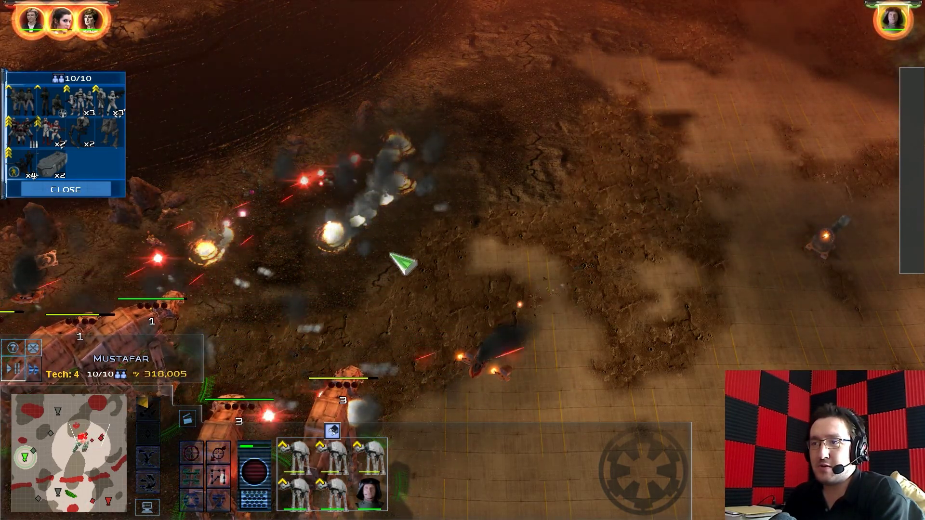
Send walker group 2 east, then gather all walkers together with the hero
{"action": "key", "text": "2"}
{"action": "key", "text": "2"}
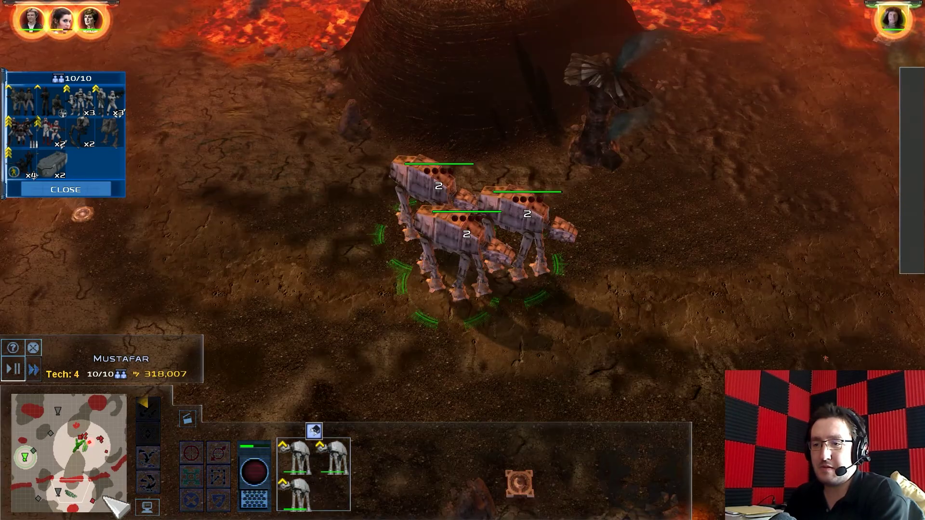
{"action": "right_click", "coordinate": [722, 279]}
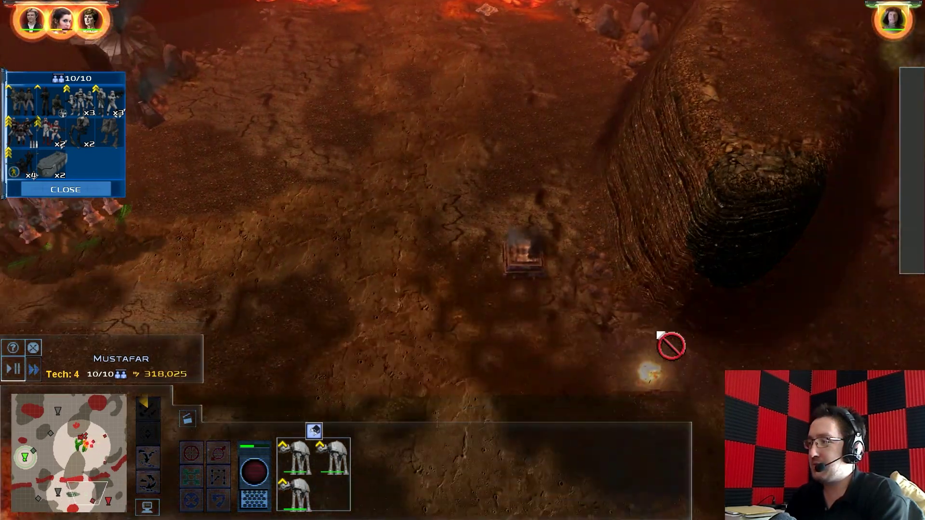
{"action": "key", "text": "Down"}
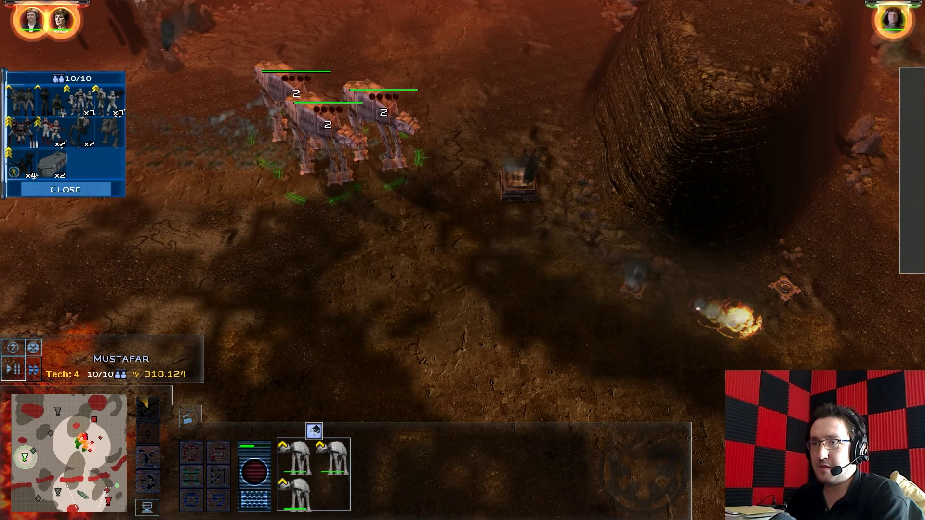
{"action": "key", "text": "Up"}
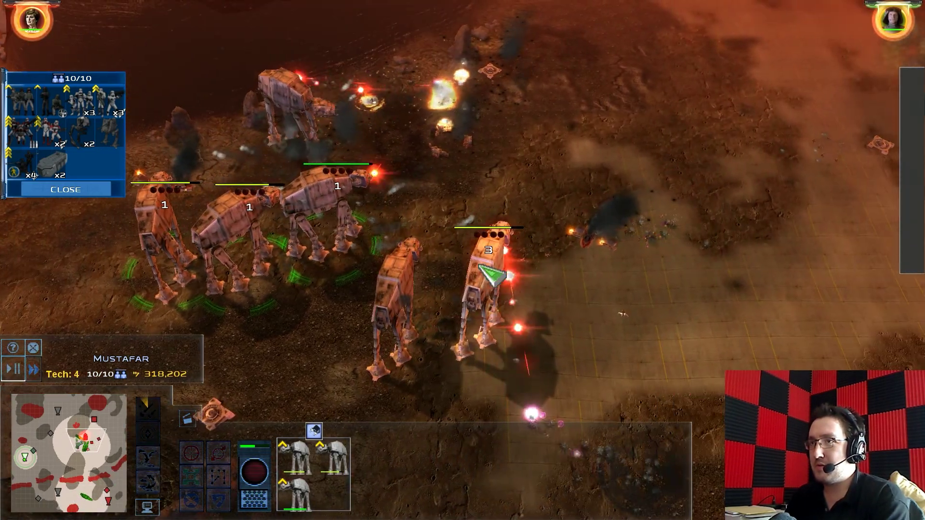
{"action": "key", "text": "Right"}
{"action": "key", "text": "Down"}
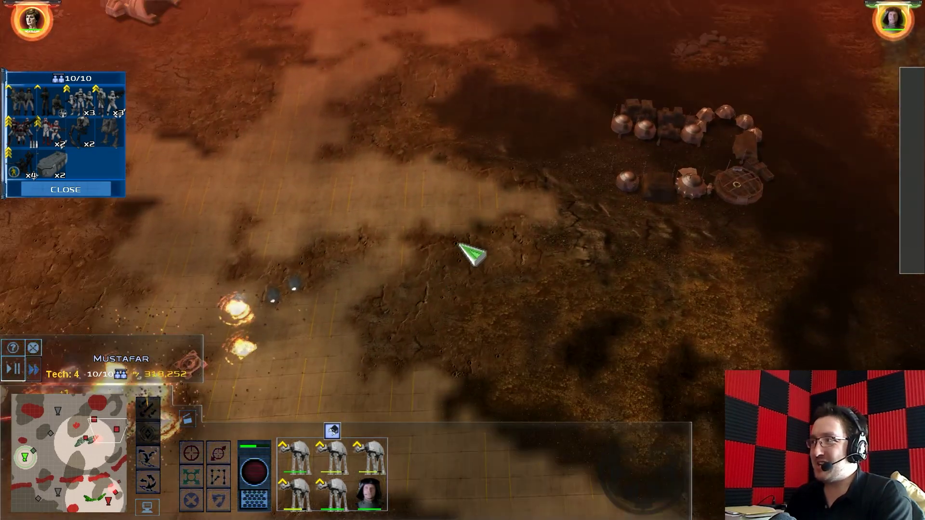
Bring the walkers to the Rebel base via the minimap and destroy it
{"action": "left_click", "coordinate": [30, 457]}
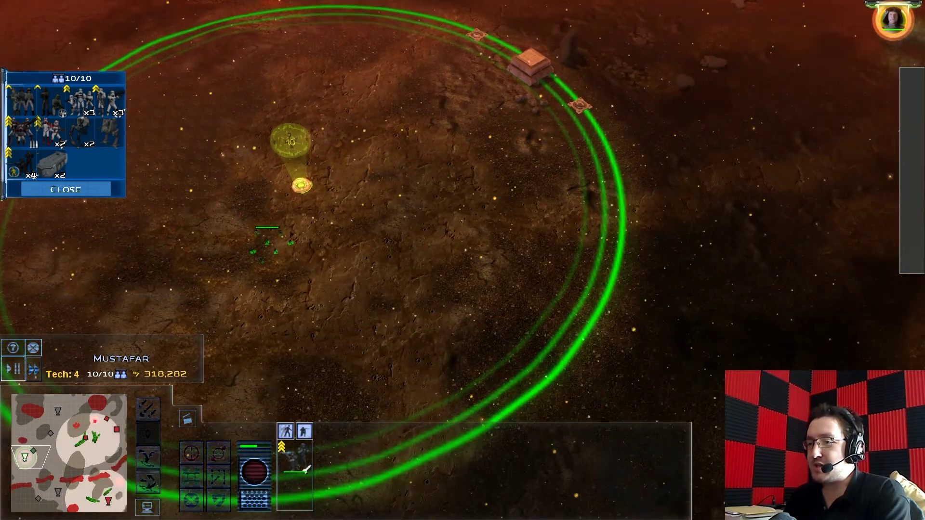
{"action": "left_click", "coordinate": [133, 490]}
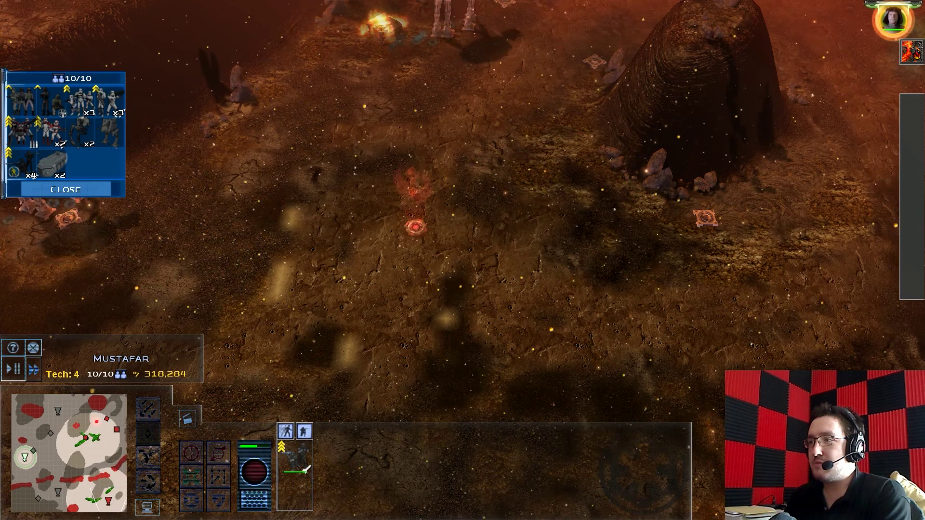
{"action": "left_click", "coordinate": [117, 428]}
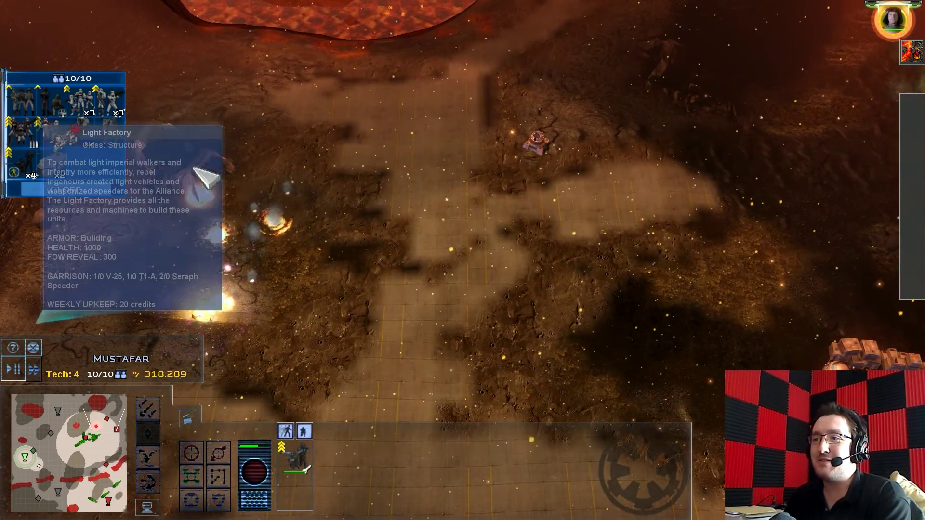
{"action": "key", "text": "Down"}
{"action": "key", "text": "Left"}
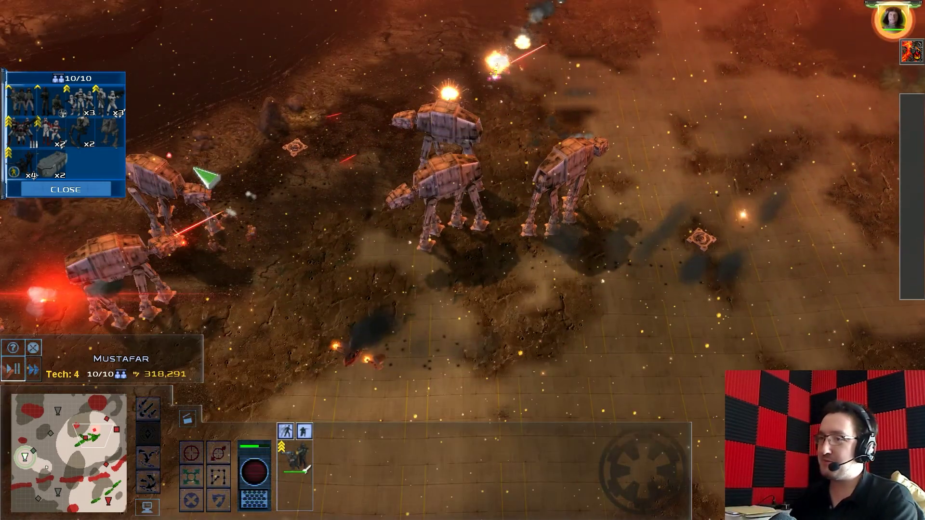
{"action": "left_click", "coordinate": [112, 436]}
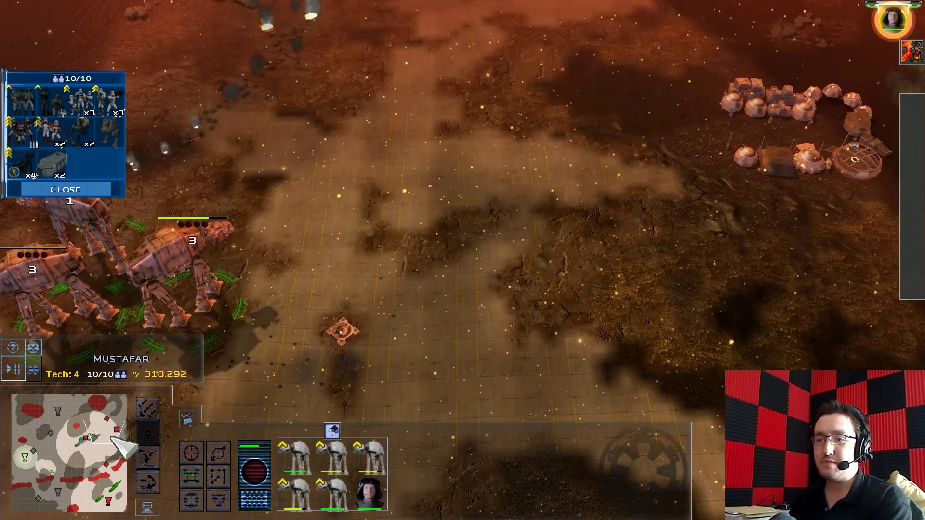
{"action": "key", "text": "Up"}
{"action": "key", "text": "Right"}
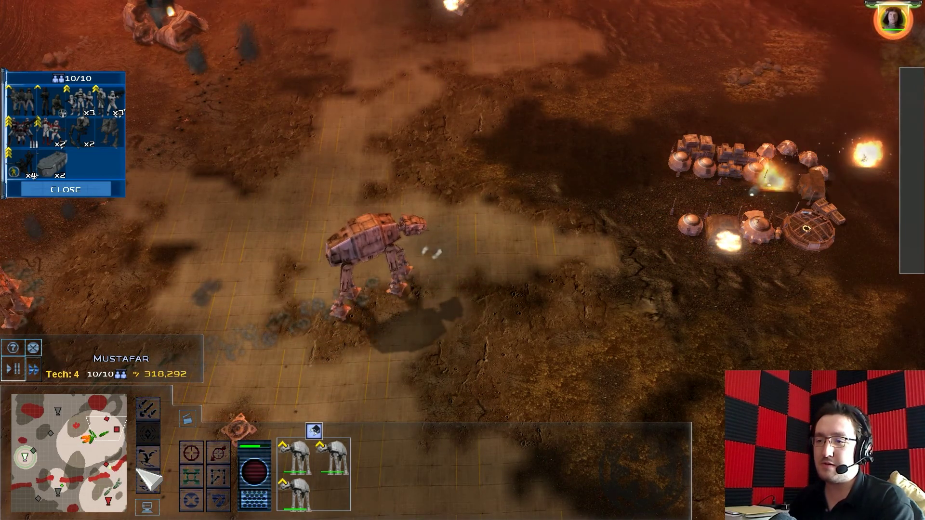
{"action": "key", "text": "Right"}
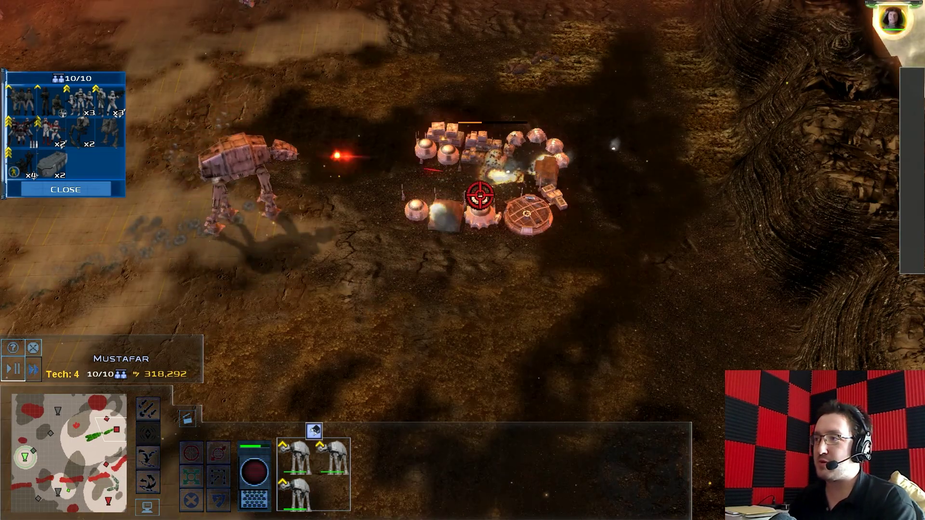
{"action": "key", "text": "Up"}
{"action": "key", "text": "Left"}
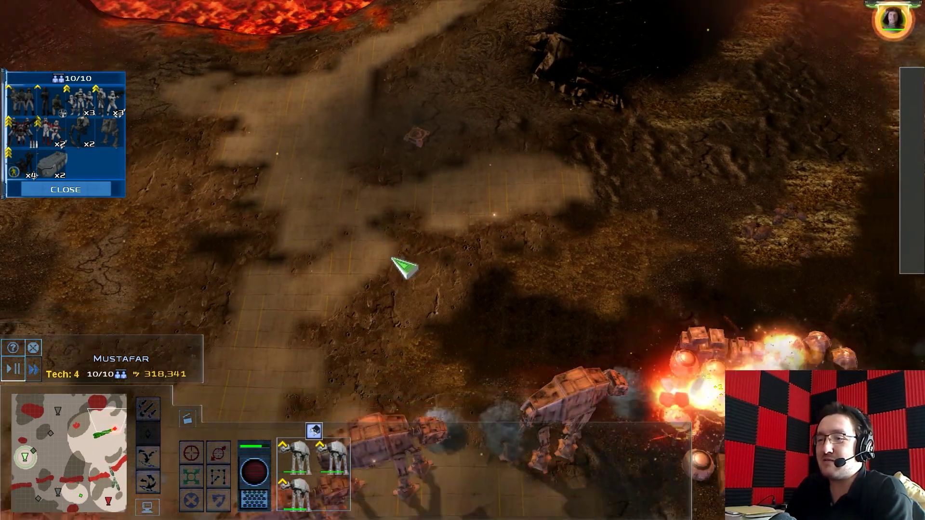
{"action": "key", "text": "Down"}
{"action": "key", "text": "Right"}
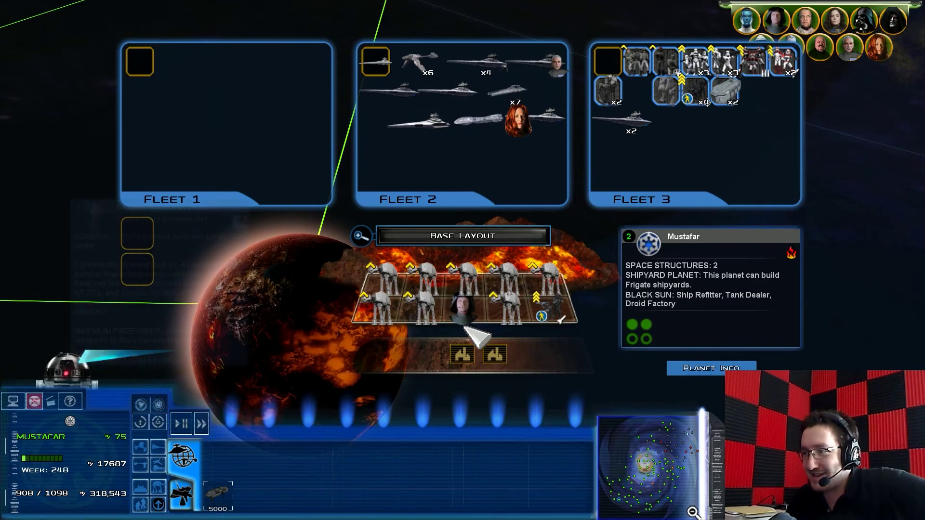
Queue two ground units at Mustafar, send the fleet to Anoat and fight the battle
{"action": "right_click", "coordinate": [480, 336]}
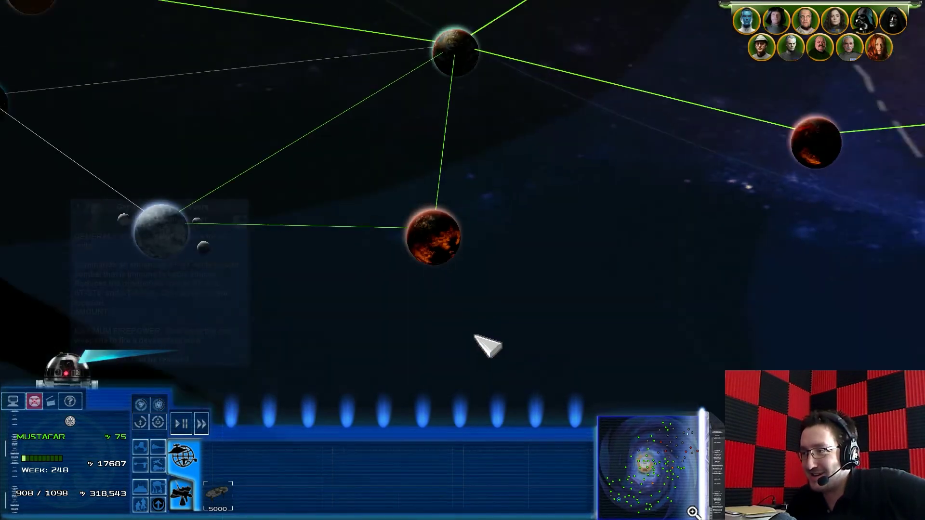
{"action": "left_click", "coordinate": [190, 496]}
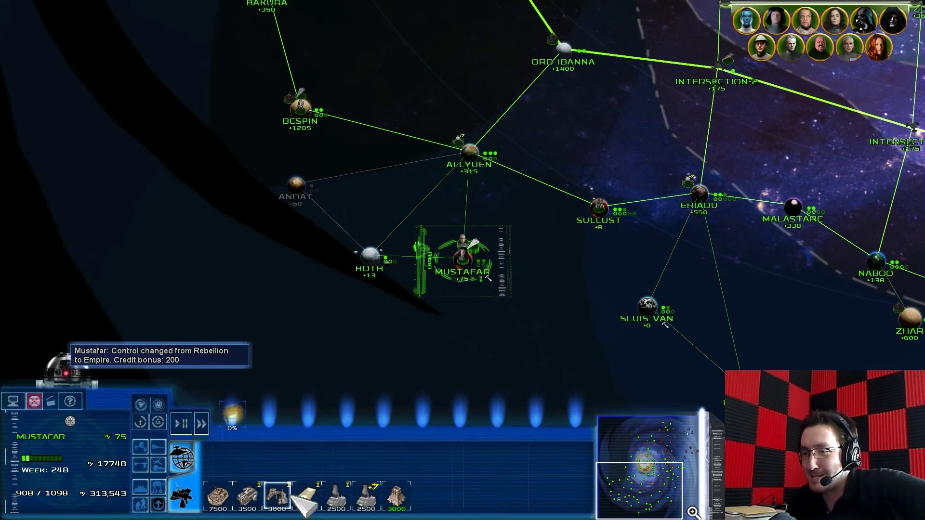
{"action": "left_click", "coordinate": [336, 495]}
{"action": "left_click", "coordinate": [369, 496]}
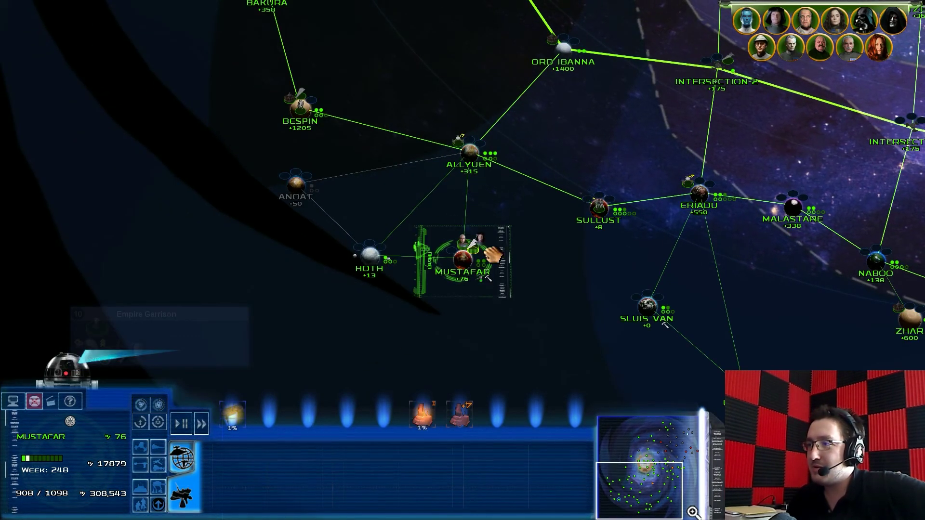
{"action": "left_click_drag", "start_coordinate": [428, 230], "coordinate": [315, 180]}
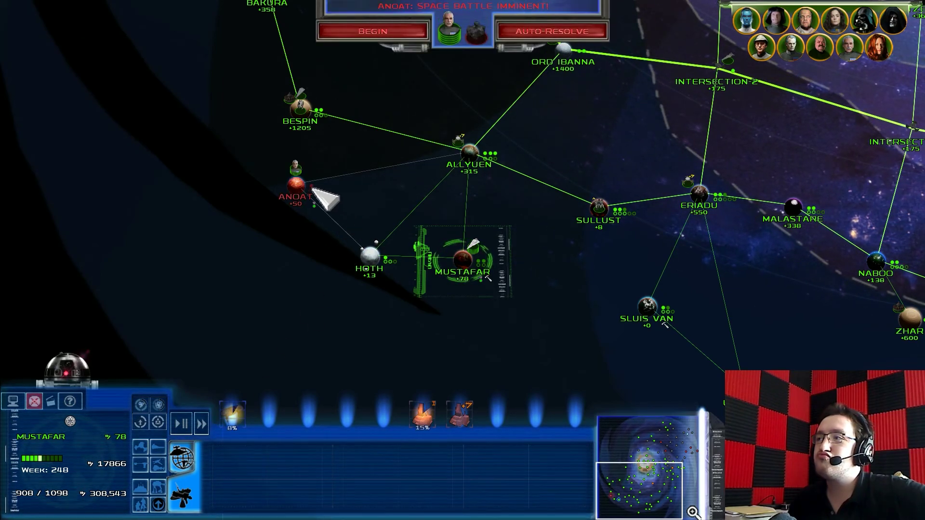
{"action": "left_click", "coordinate": [423, 31]}
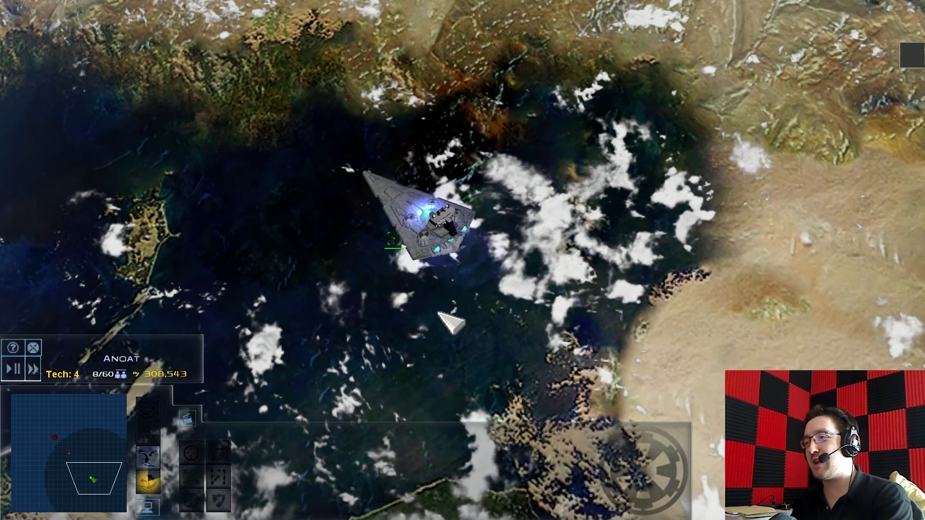
{"action": "scroll", "coordinate": [448, 318], "scroll_direction": "up", "scroll_amount": 5}
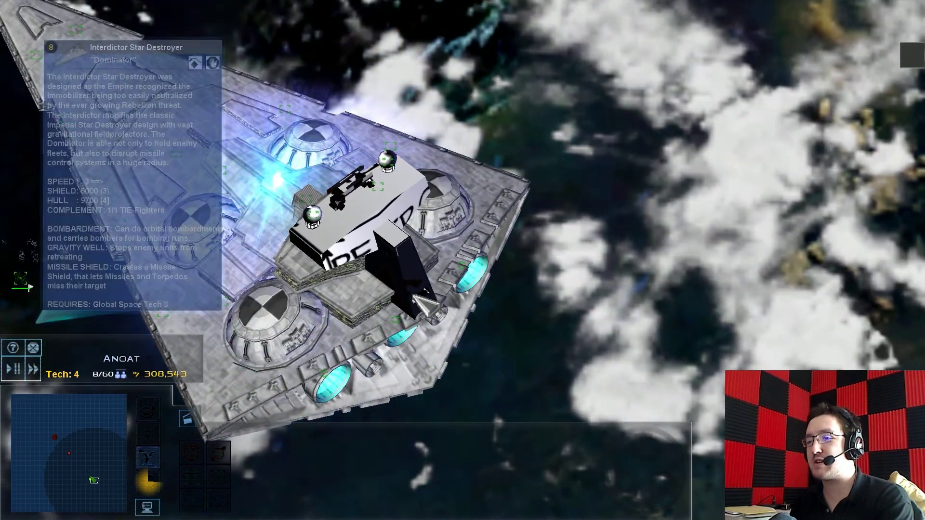
{"action": "scroll", "coordinate": [439, 302], "scroll_direction": "down", "scroll_amount": 5}
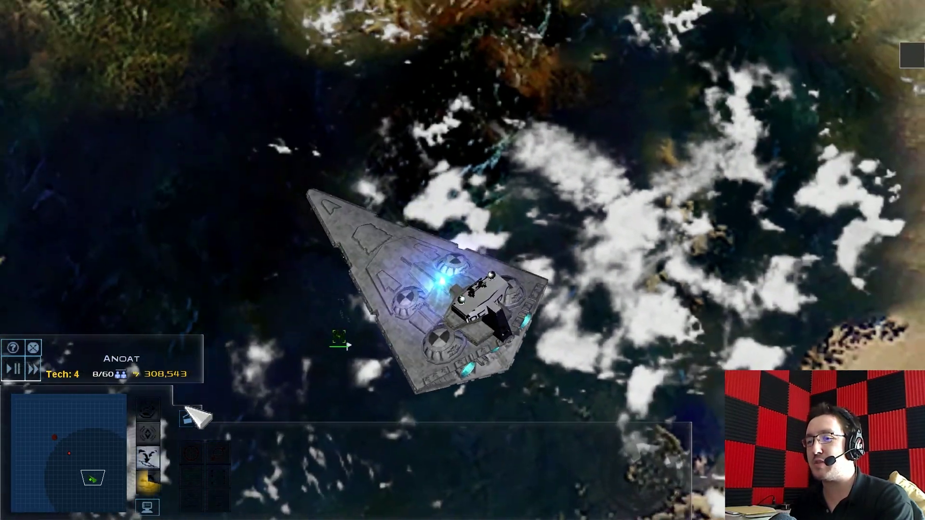
Deploy the commander ship and Star Destroyer reinforcements onto the Anoat battlefield
{"action": "left_click", "coordinate": [66, 455]}
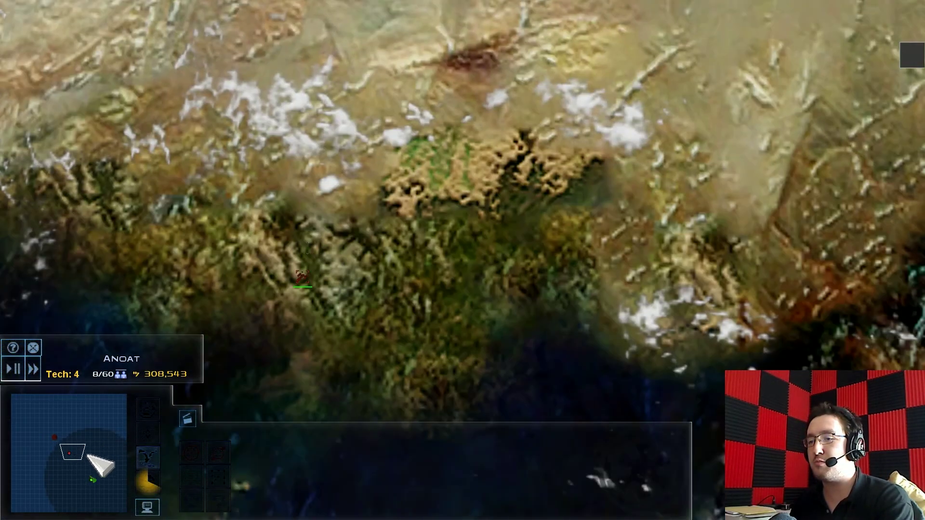
{"action": "scroll", "coordinate": [388, 355], "scroll_direction": "down", "scroll_amount": 2}
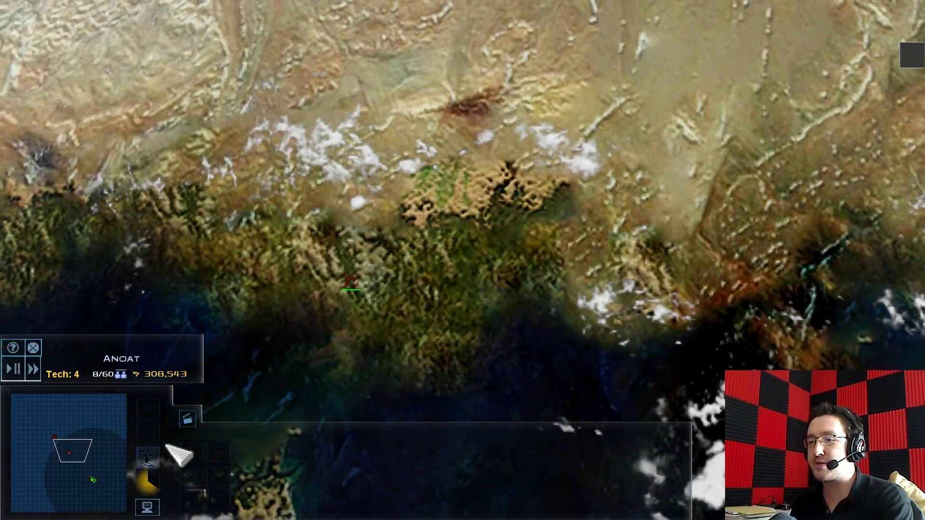
{"action": "left_click", "coordinate": [174, 454]}
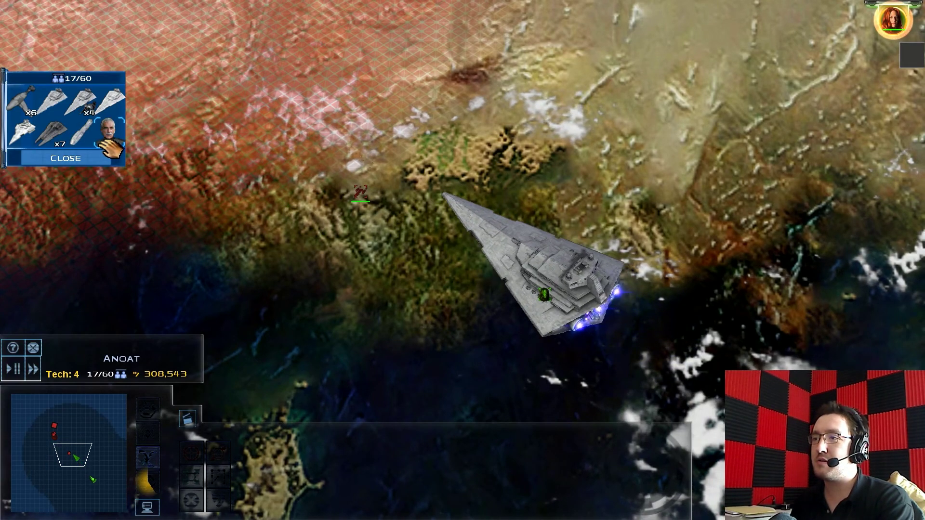
{"action": "left_click", "coordinate": [108, 134]}
{"action": "left_click", "coordinate": [318, 275]}
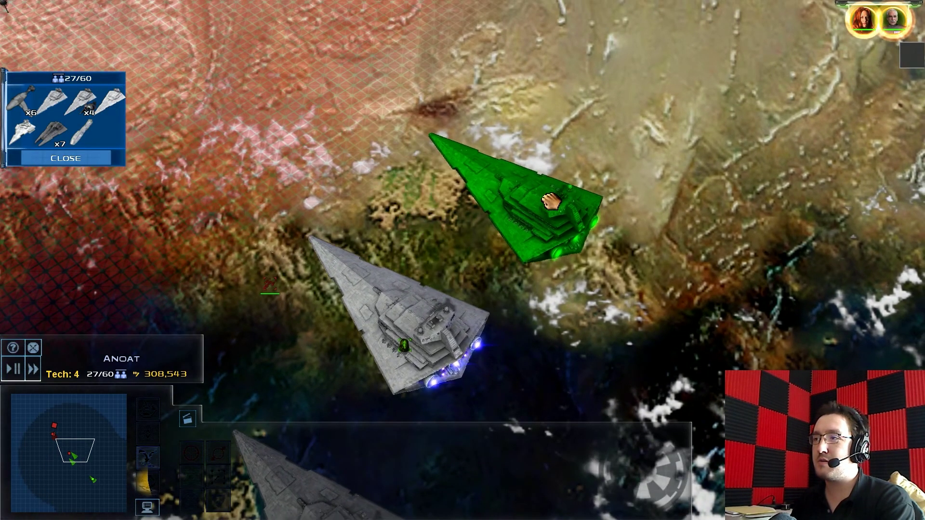
{"action": "left_click", "coordinate": [550, 202]}
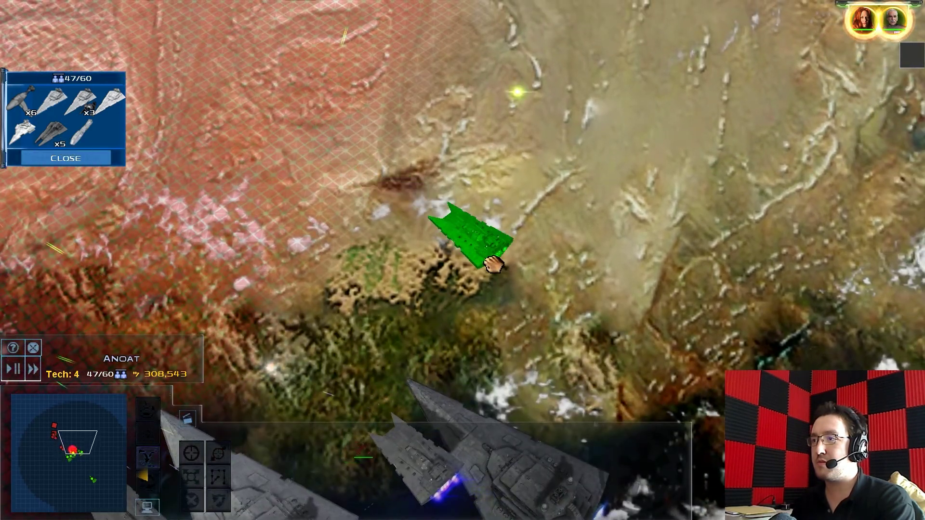
{"action": "left_click", "coordinate": [475, 238]}
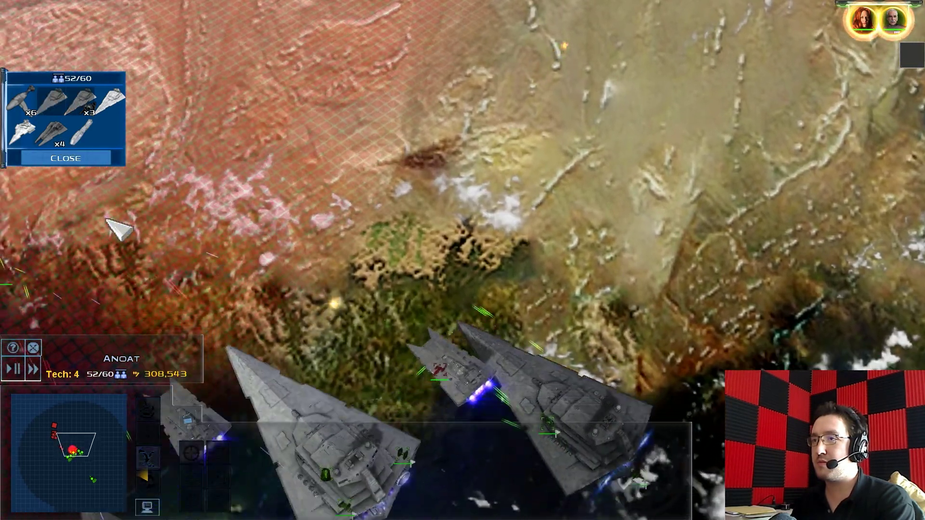
{"action": "left_click", "coordinate": [54, 134]}
{"action": "left_click", "coordinate": [403, 259]}
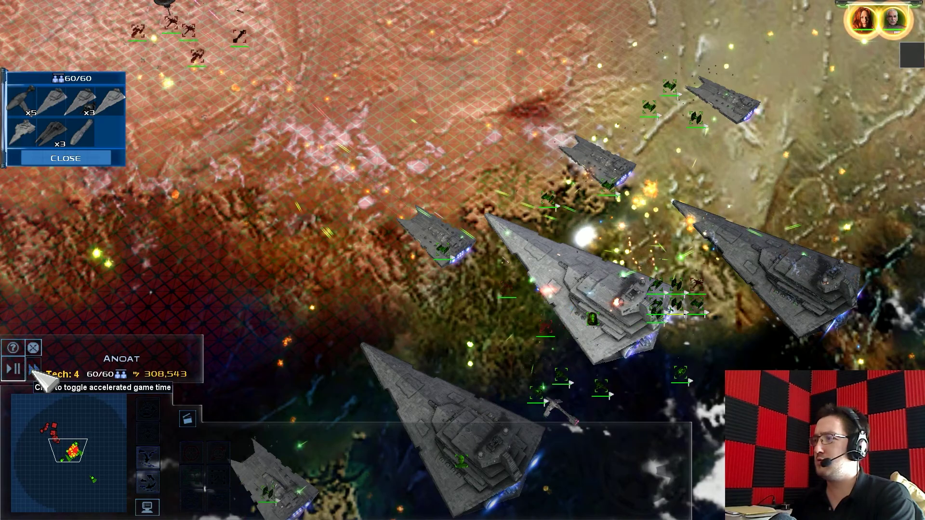
Select the whole Imperial fleet and attack the Rebel space station
{"action": "key", "text": "ctrl+a"}
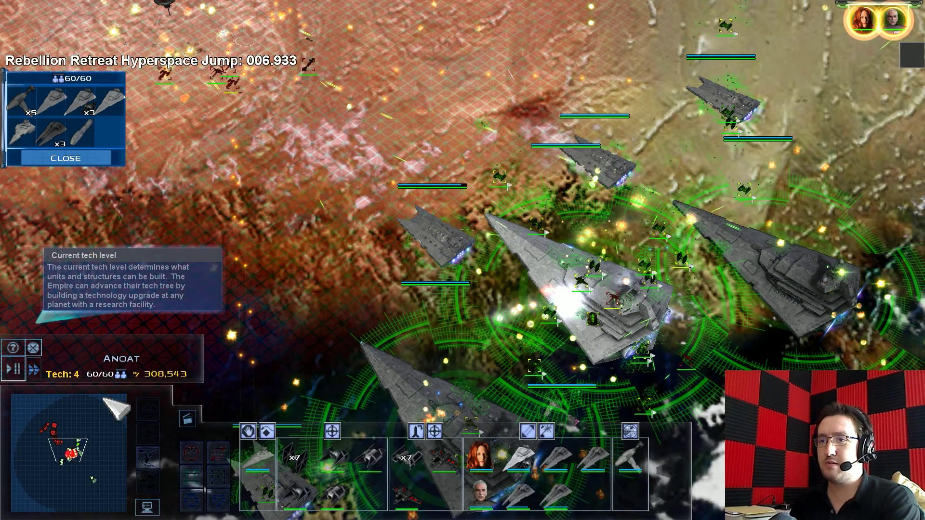
{"action": "key", "text": "Up"}
{"action": "key", "text": "Left"}
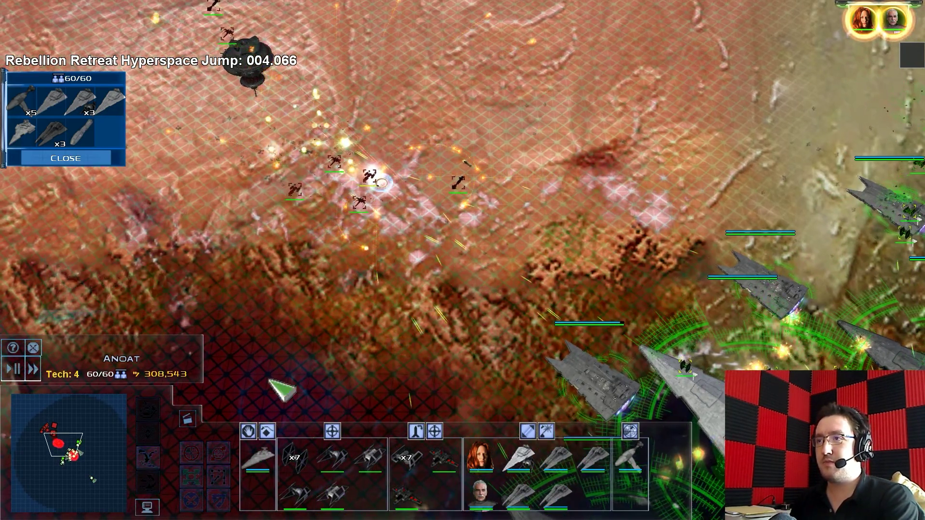
{"action": "key", "text": "Down"}
{"action": "key", "text": "Right"}
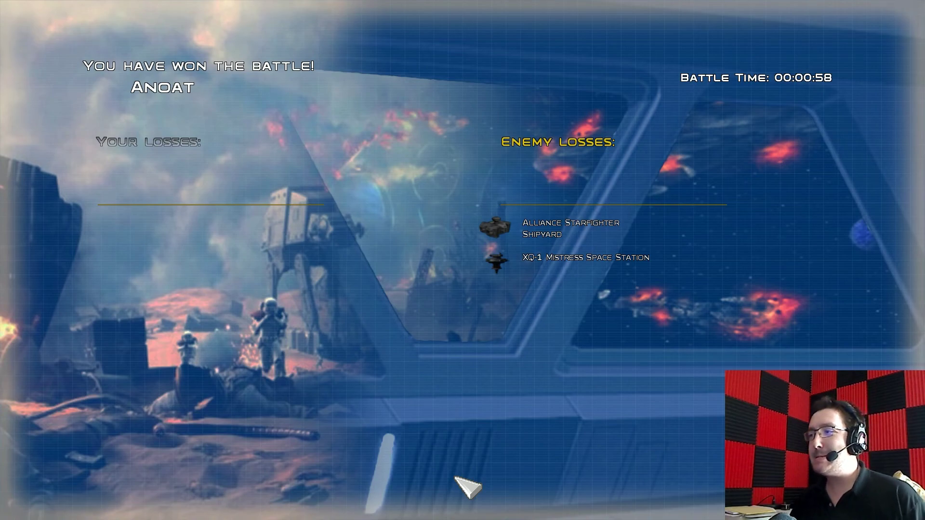
Dismiss the Anoat summary and move a Star Destroyer from Fleet 2 into Fleet 1
{"action": "left_click", "coordinate": [466, 488]}
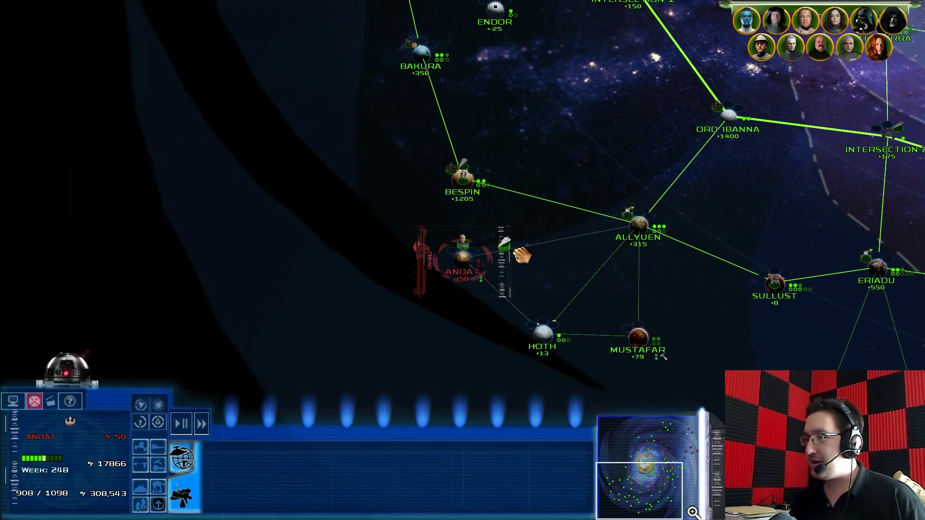
{"action": "left_click", "coordinate": [474, 260]}
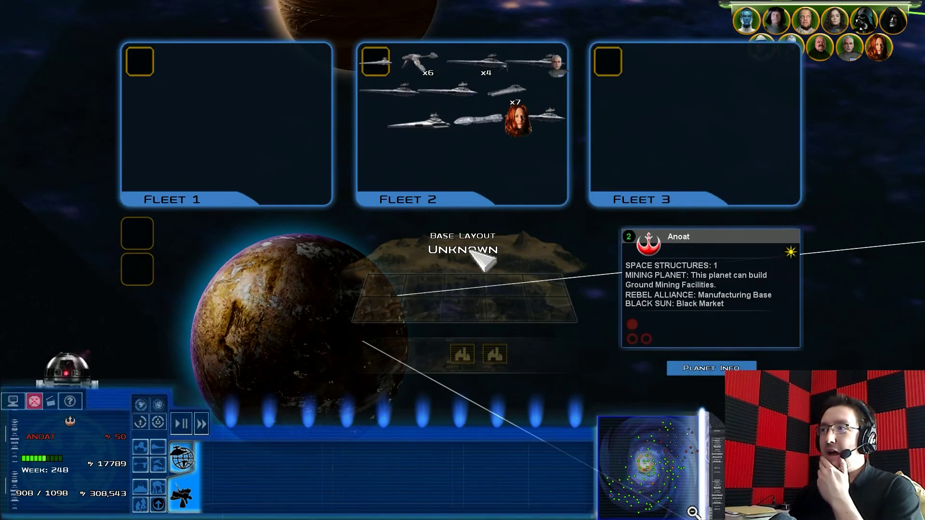
{"action": "left_click_drag", "start_coordinate": [437, 131], "coordinate": [246, 95]}
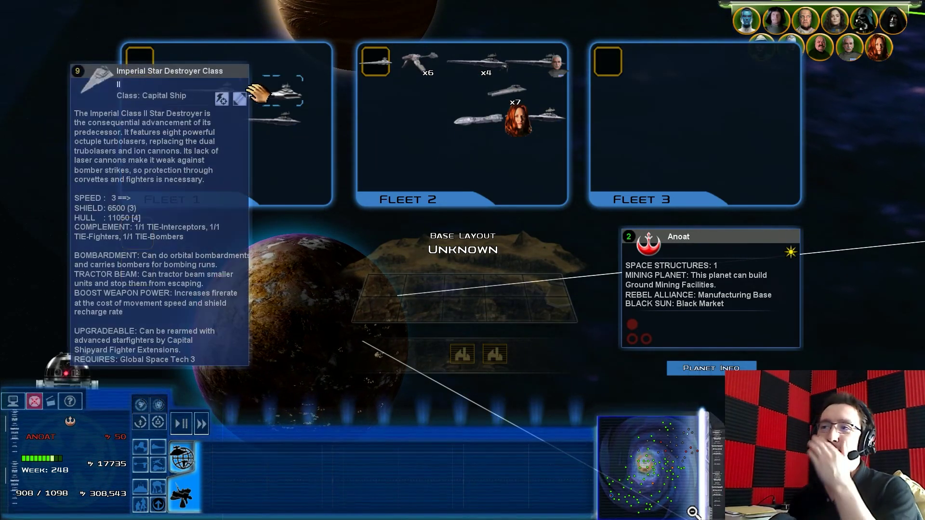
{"action": "scroll", "coordinate": [263, 162], "scroll_direction": "down", "scroll_amount": 2}
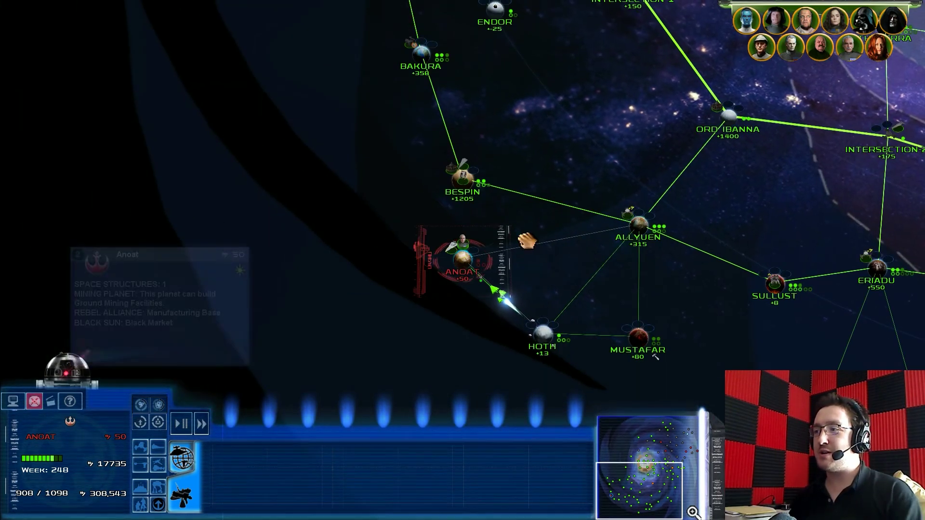
Queue the Imperial Star Destroyer II Advanced Loadout upgrade from Fondor's space tab
{"action": "key", "text": "Up"}
{"action": "key", "text": "Right"}
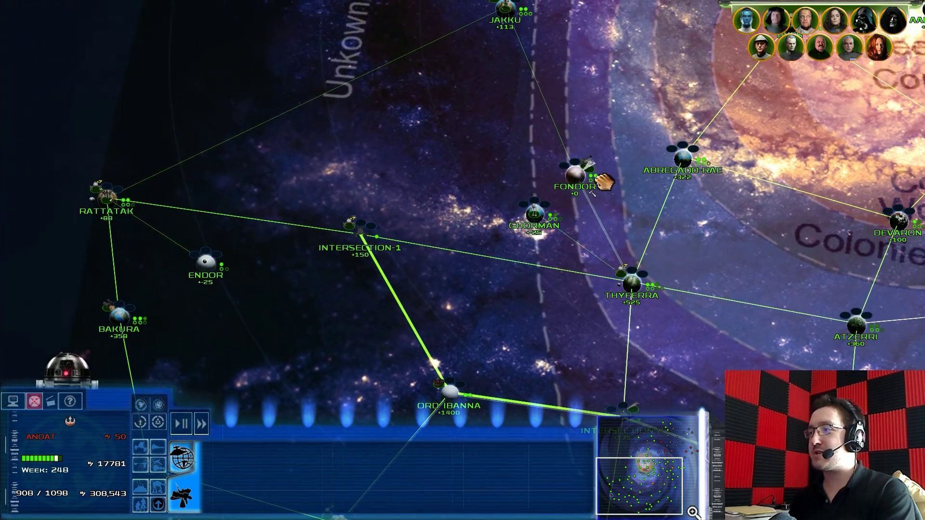
{"action": "double_click", "coordinate": [592, 174]}
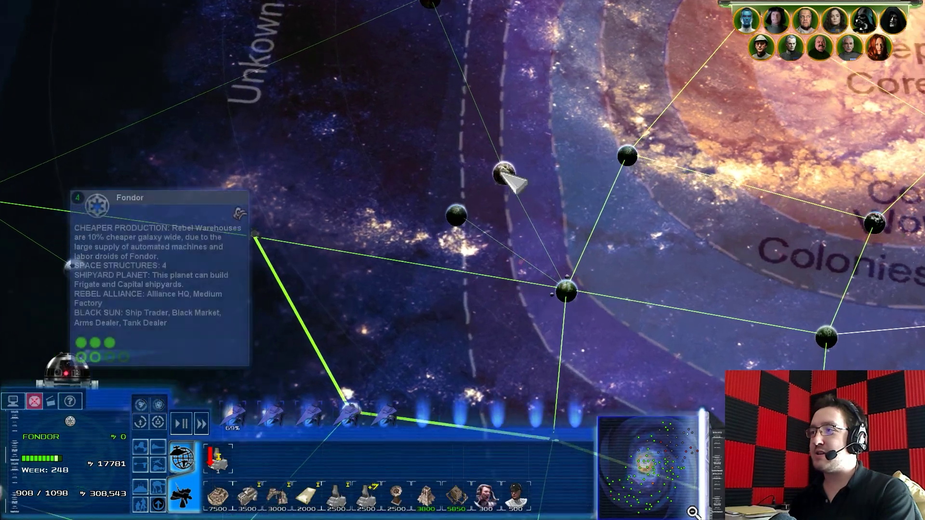
{"action": "scroll", "coordinate": [492, 352], "scroll_direction": "down", "scroll_amount": 2}
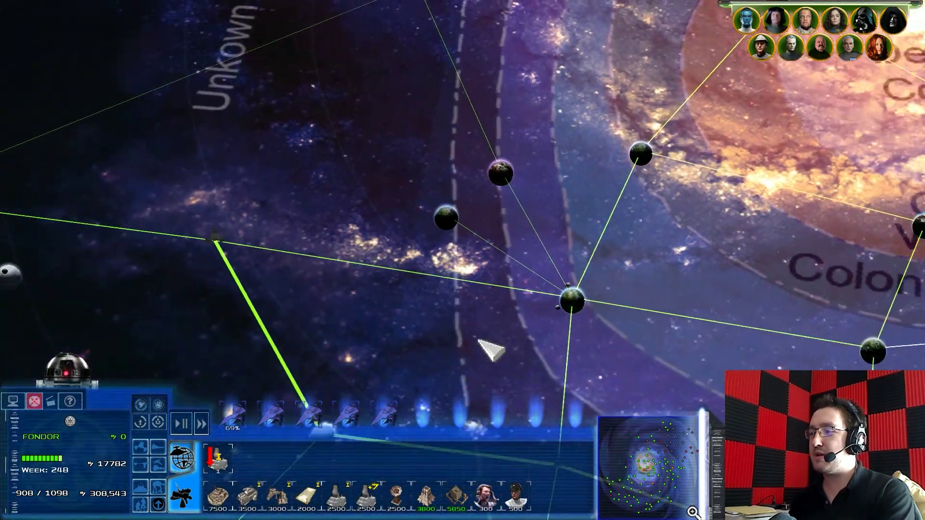
{"action": "key", "text": "Up"}
{"action": "key", "text": "Right"}
{"action": "key", "text": "Up"}
{"action": "key", "text": "Right"}
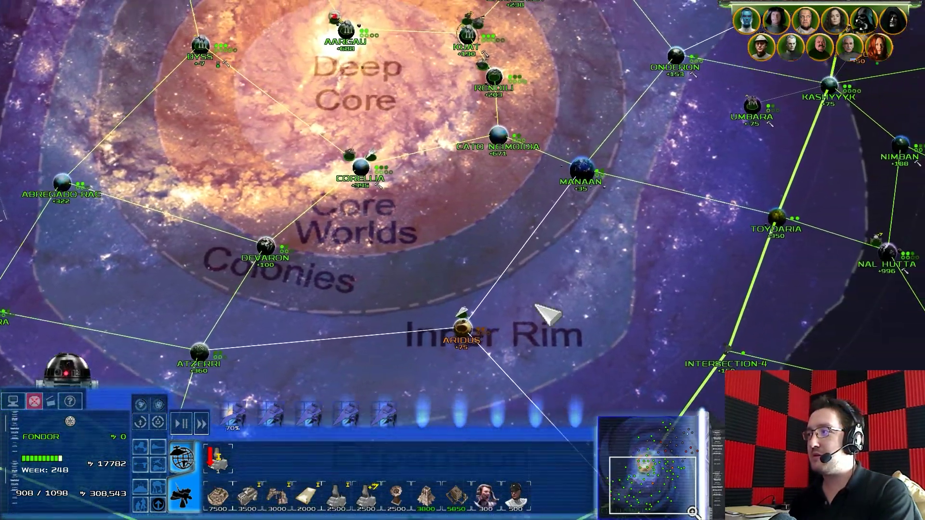
{"action": "scroll", "coordinate": [672, 248], "scroll_direction": "up", "scroll_amount": 2}
{"action": "scroll", "coordinate": [672, 244], "scroll_direction": "up", "scroll_amount": 2}
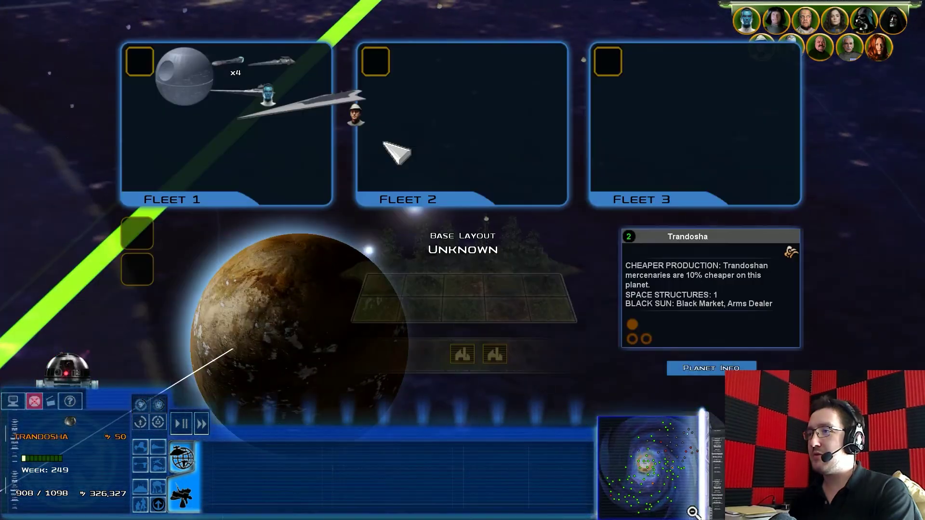
{"action": "scroll", "coordinate": [492, 320], "scroll_direction": "down", "scroll_amount": 2}
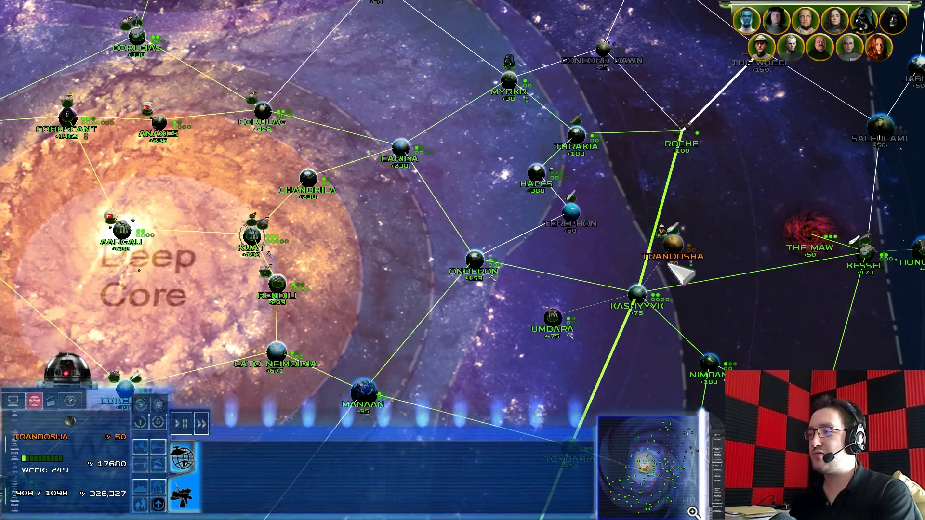
{"action": "scroll", "coordinate": [680, 249], "scroll_direction": "up", "scroll_amount": 2}
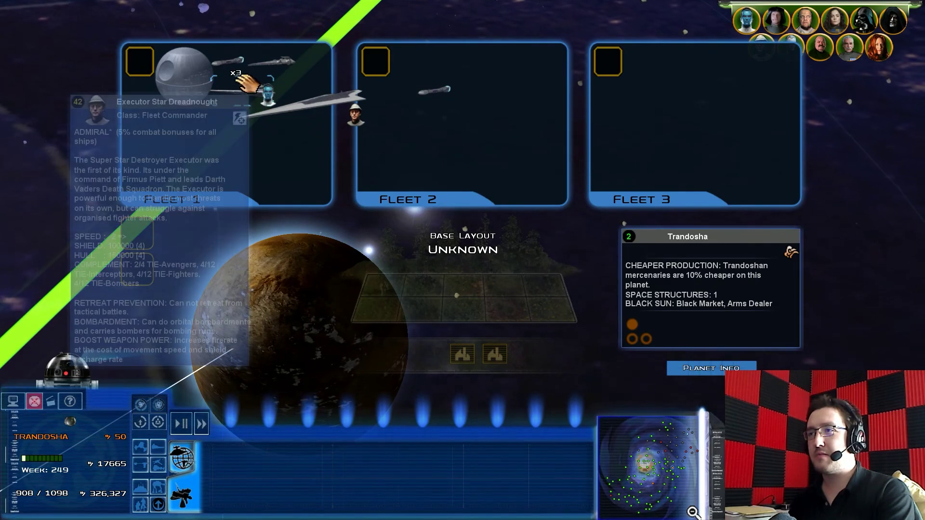
{"action": "scroll", "coordinate": [658, 246], "scroll_direction": "down", "scroll_amount": 2}
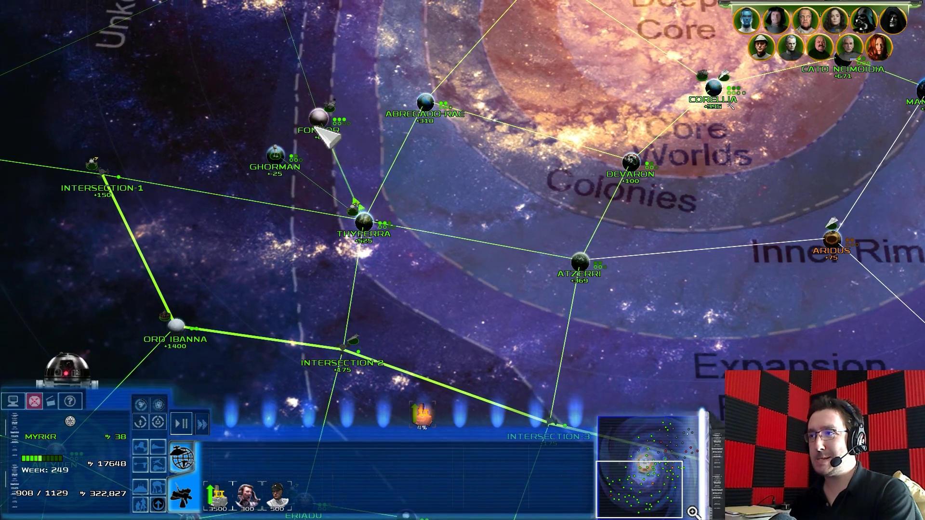
{"action": "left_click", "coordinate": [319, 117]}
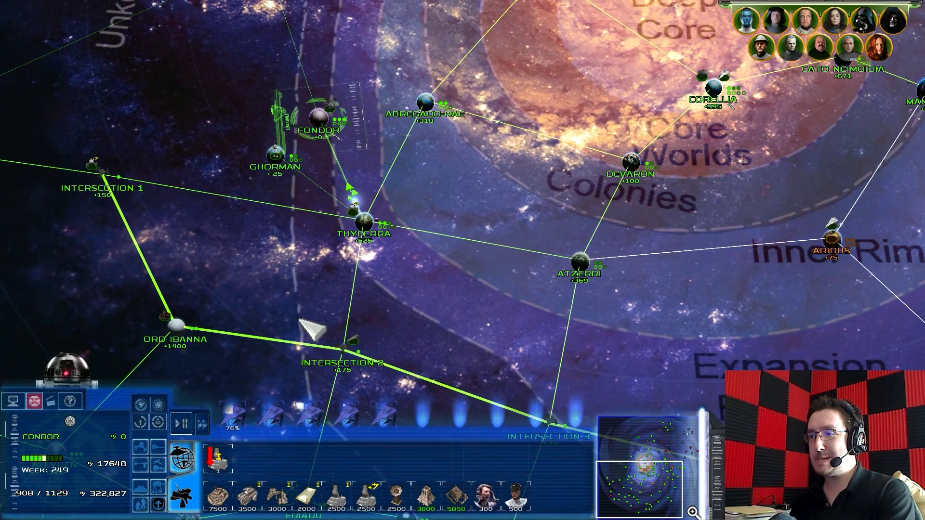
{"action": "left_click", "coordinate": [182, 457]}
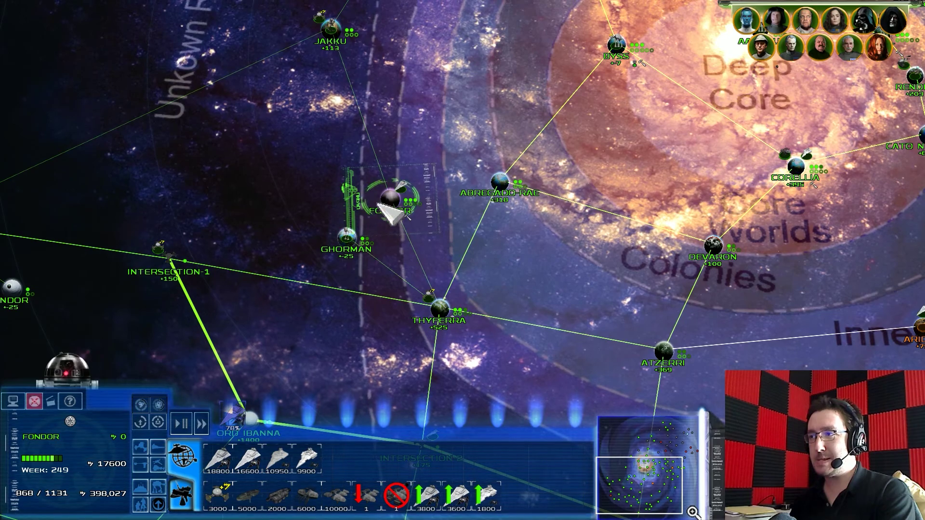
{"action": "scroll", "coordinate": [382, 200], "scroll_direction": "up", "scroll_amount": 5}
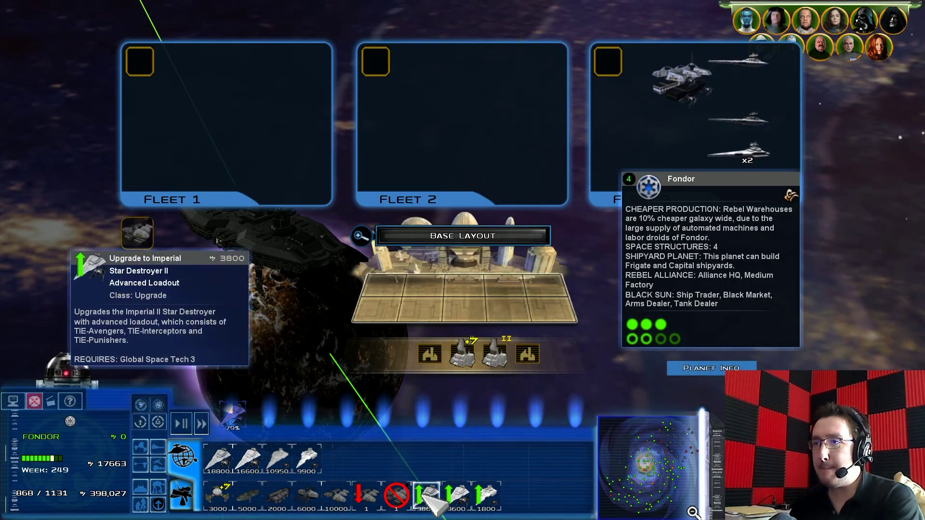
{"action": "left_click", "coordinate": [430, 499]}
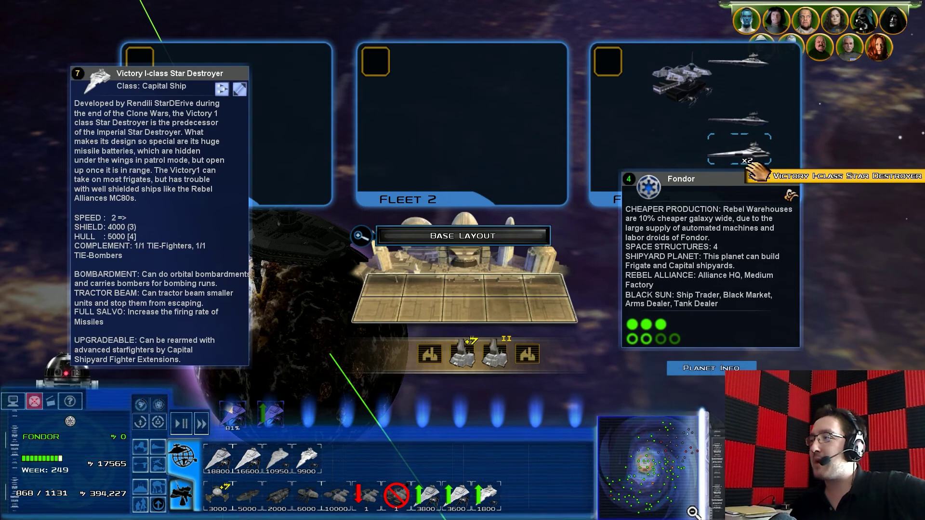
{"action": "left_click", "coordinate": [591, 215]}
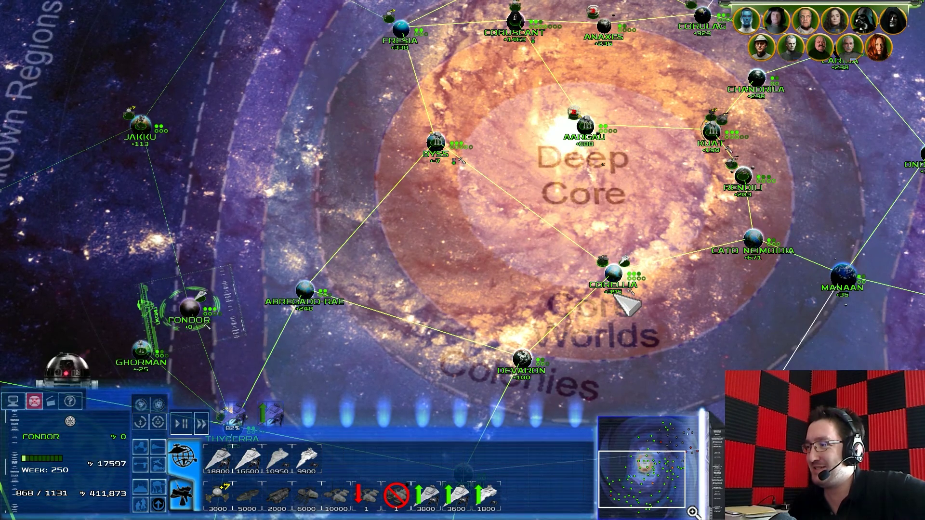
Queue units at Cato Neimoidia and Rendili through their planet screens
{"action": "left_click", "coordinate": [616, 293]}
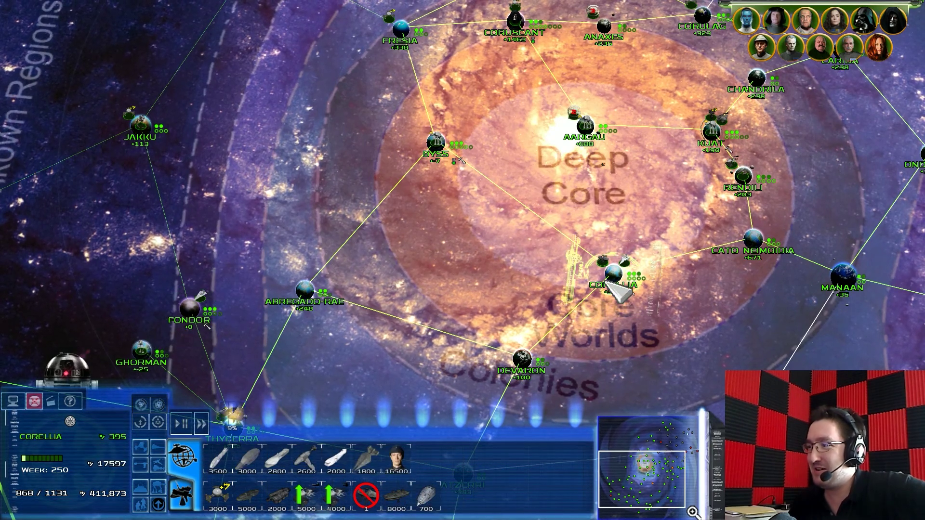
{"action": "double_click", "coordinate": [753, 239]}
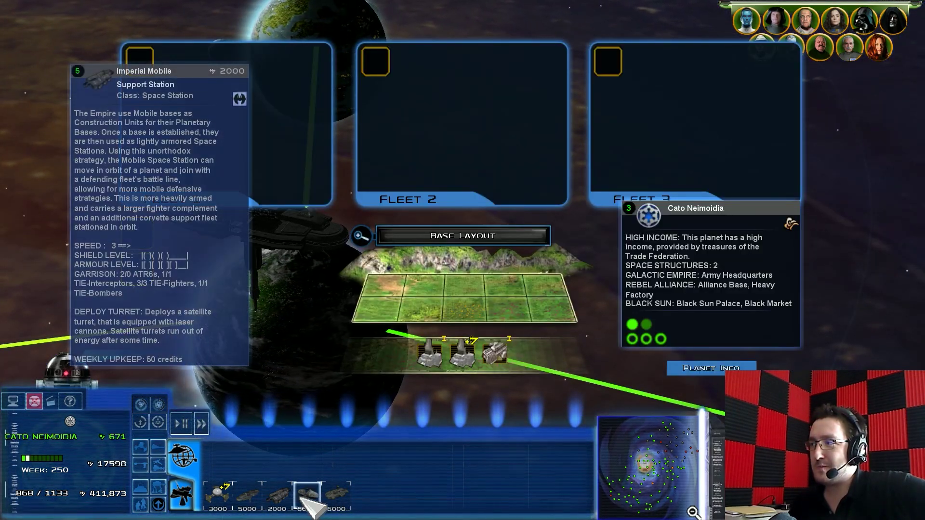
{"action": "key", "text": "Escape"}
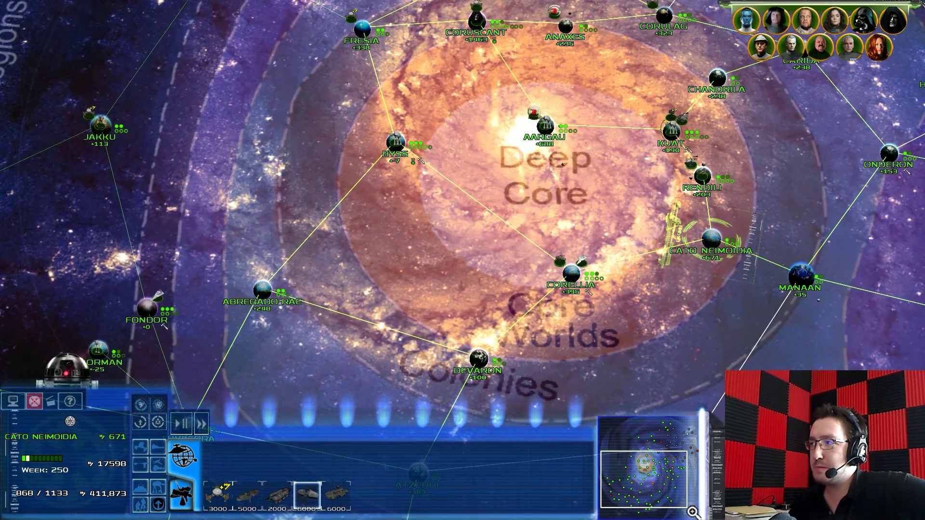
{"action": "left_click", "coordinate": [702, 174]}
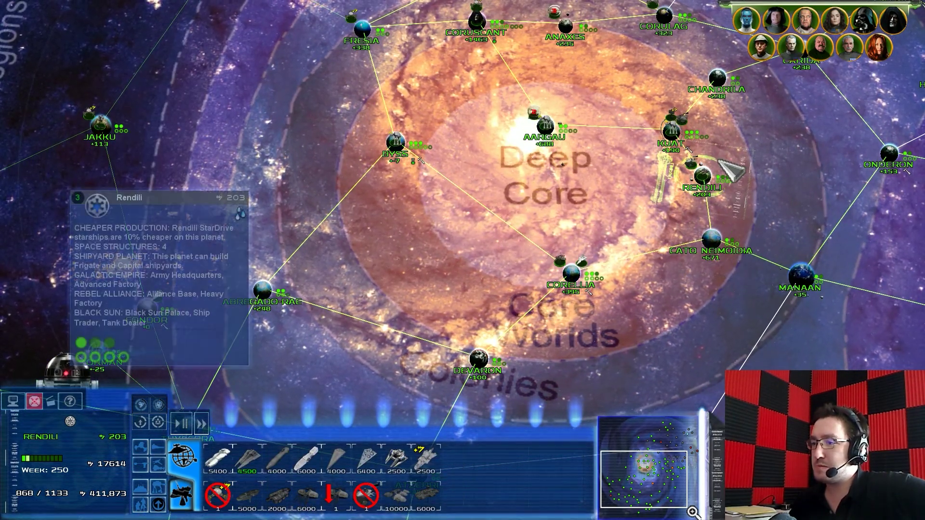
{"action": "double_click", "coordinate": [722, 164]}
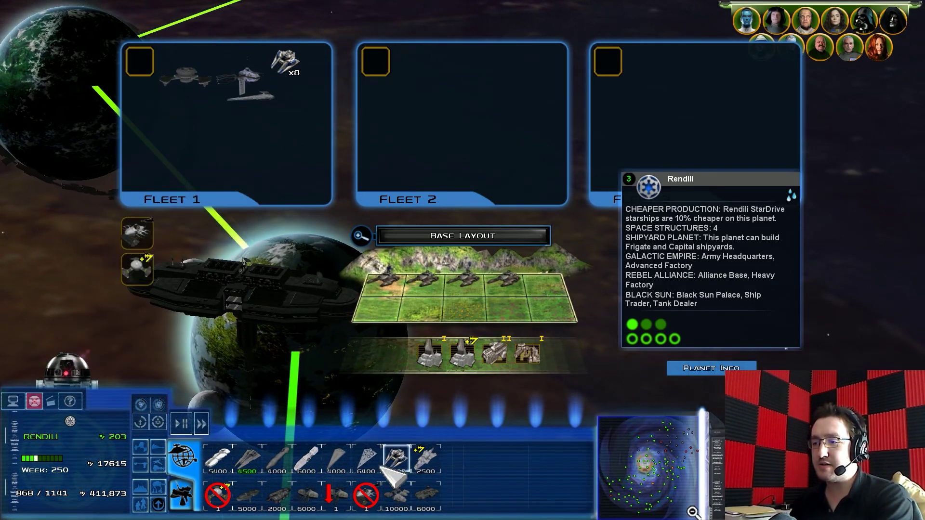
{"action": "key", "text": "Escape"}
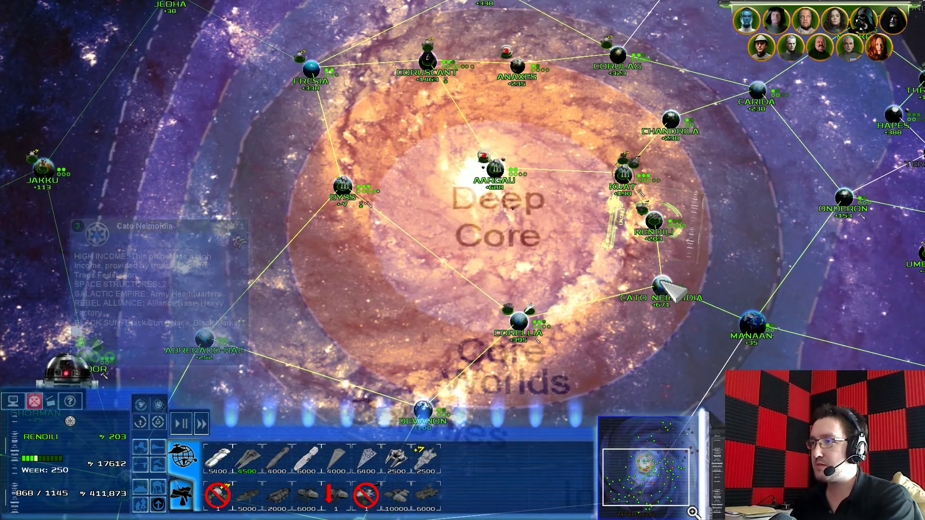
Select Byss, then pan across the map and open Muunilinst's planet screen
{"action": "left_click", "coordinate": [356, 177]}
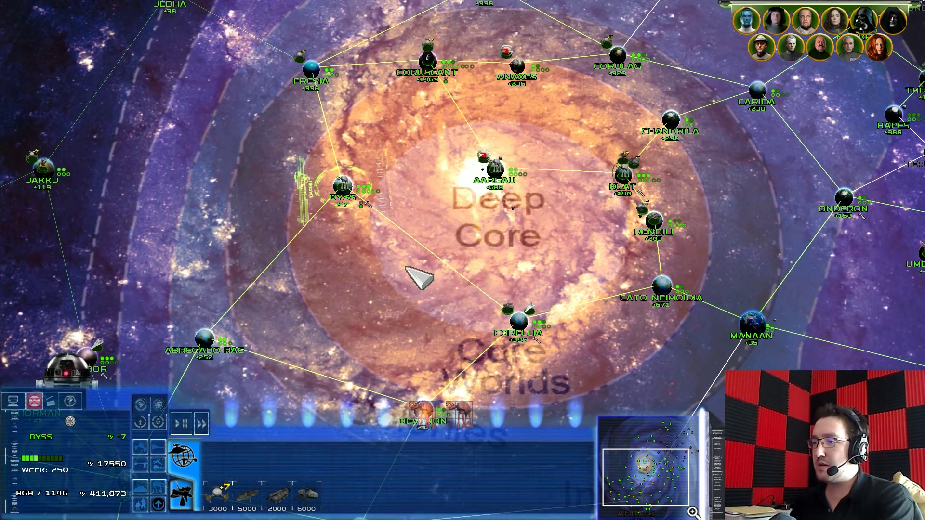
{"action": "key", "text": "Right"}
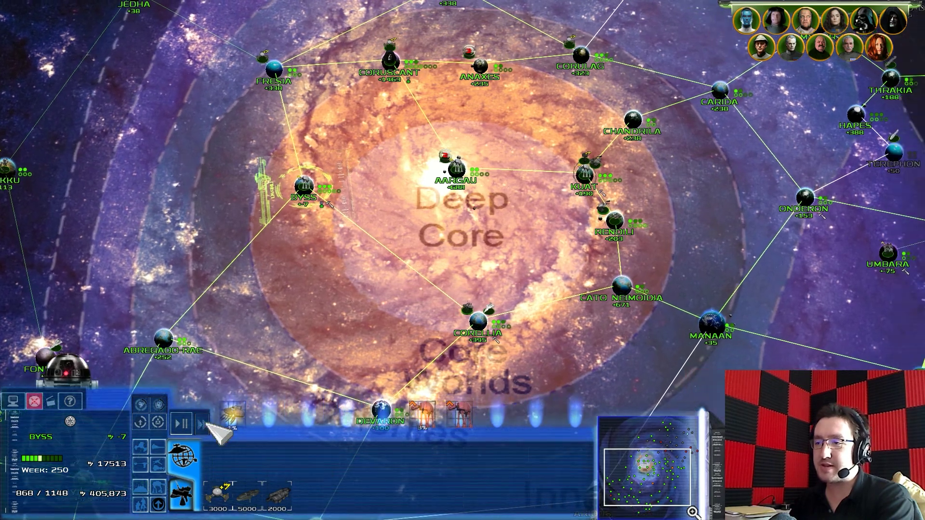
{"action": "key", "text": "Up"}
{"action": "key", "text": "Right"}
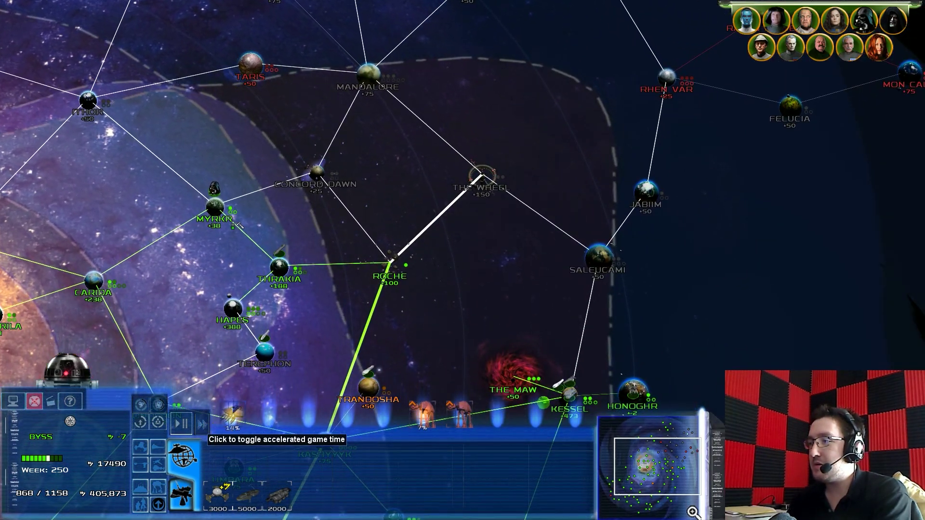
{"action": "key", "text": "Down"}
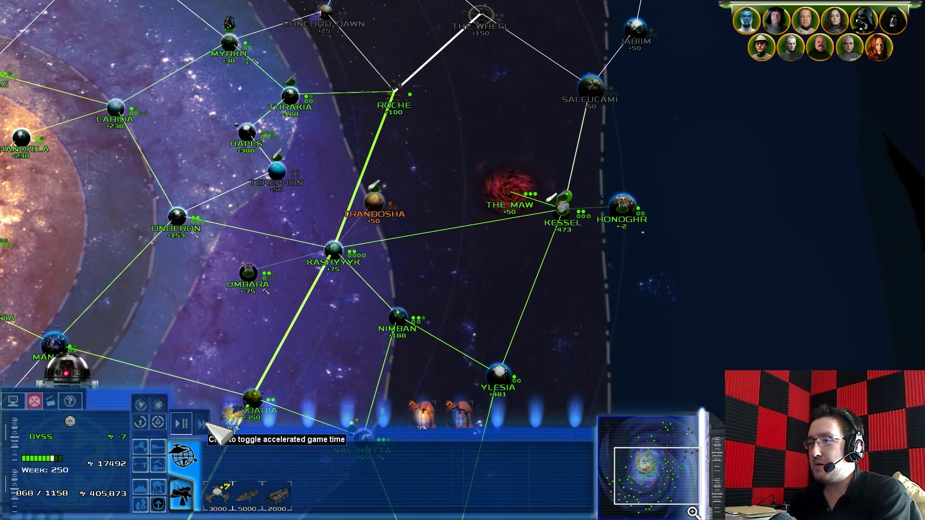
{"action": "key", "text": "Left"}
{"action": "key", "text": "Down"}
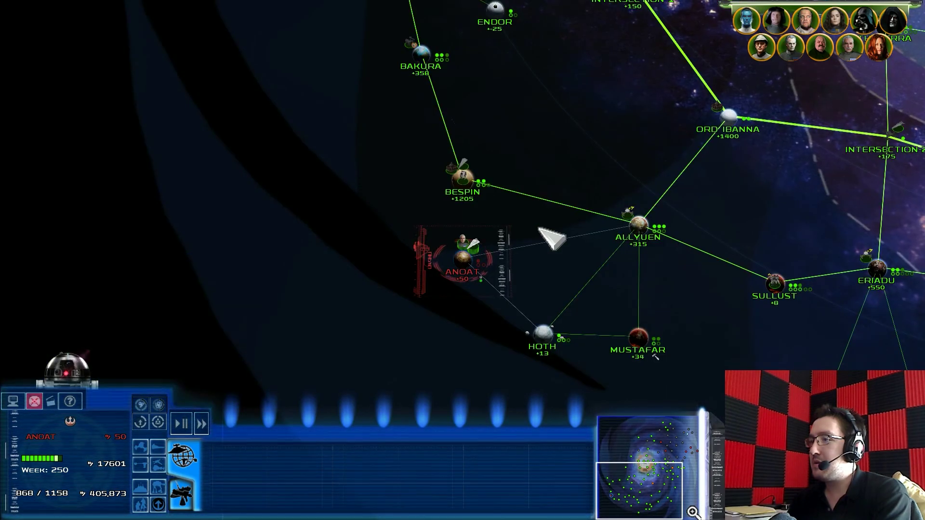
{"action": "left_click", "coordinate": [825, 58]}
{"action": "left_click", "coordinate": [799, 58]}
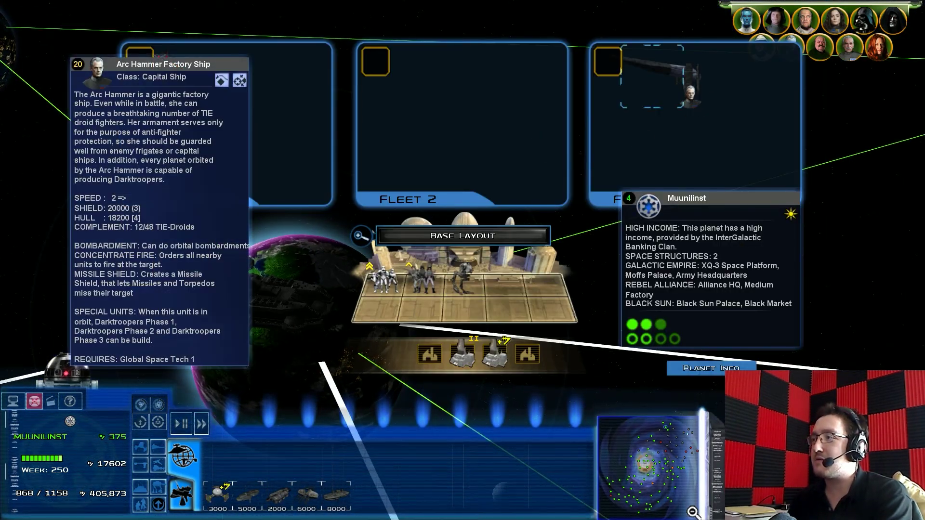
{"action": "scroll", "coordinate": [629, 197], "scroll_direction": "down", "scroll_amount": 3}
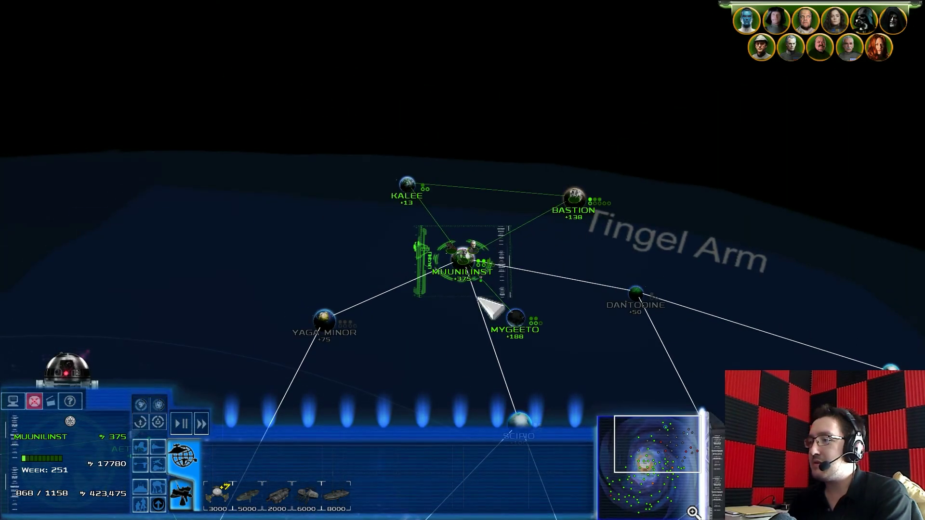
Fill Muunilinst's production queue with Dark Trooper P3 companies
{"action": "mouse_move", "coordinate": [500, 144]}
{"action": "left_mouse_down"}
{"action": "mouse_move", "coordinate": [457, 219]}
{"action": "mouse_move", "coordinate": [383, 217]}
{"action": "mouse_move", "coordinate": [440, 291]}
{"action": "left_mouse_up"}
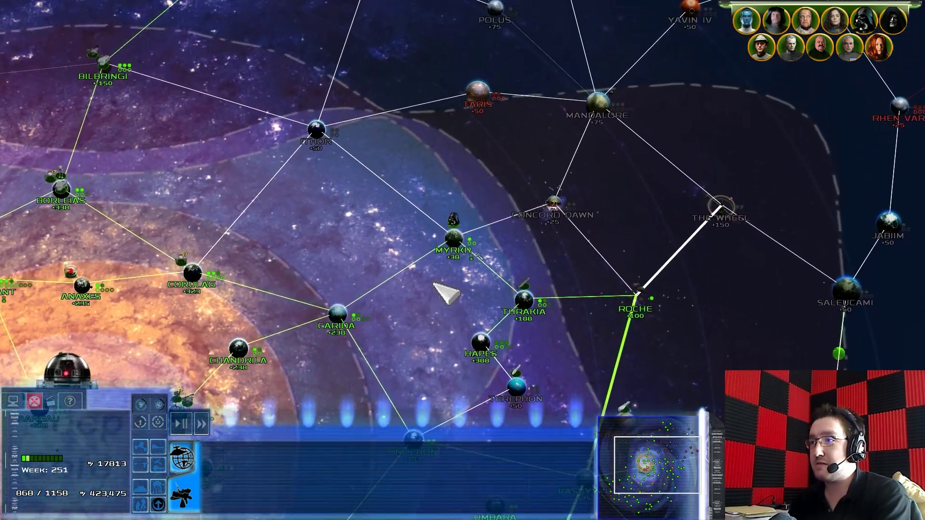
{"action": "scroll", "coordinate": [427, 231], "scroll_direction": "up", "scroll_amount": 3}
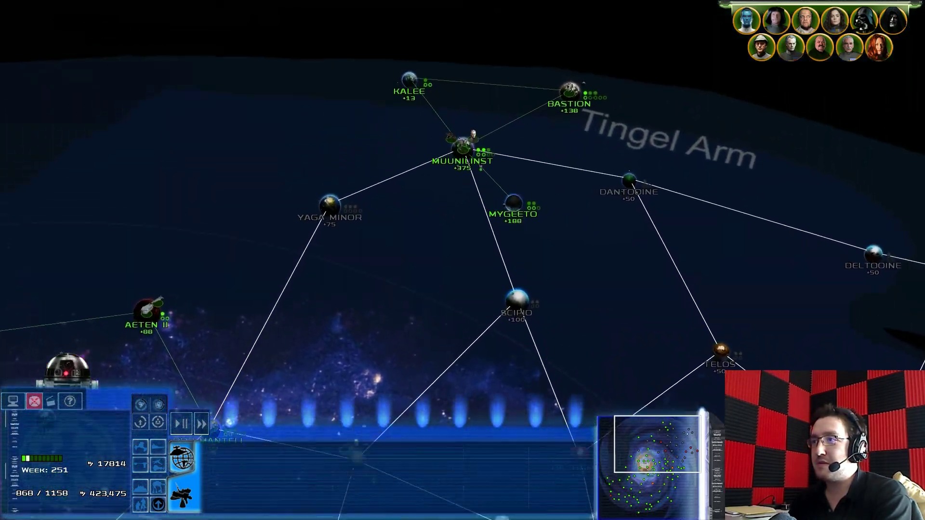
{"action": "left_click", "coordinate": [480, 165]}
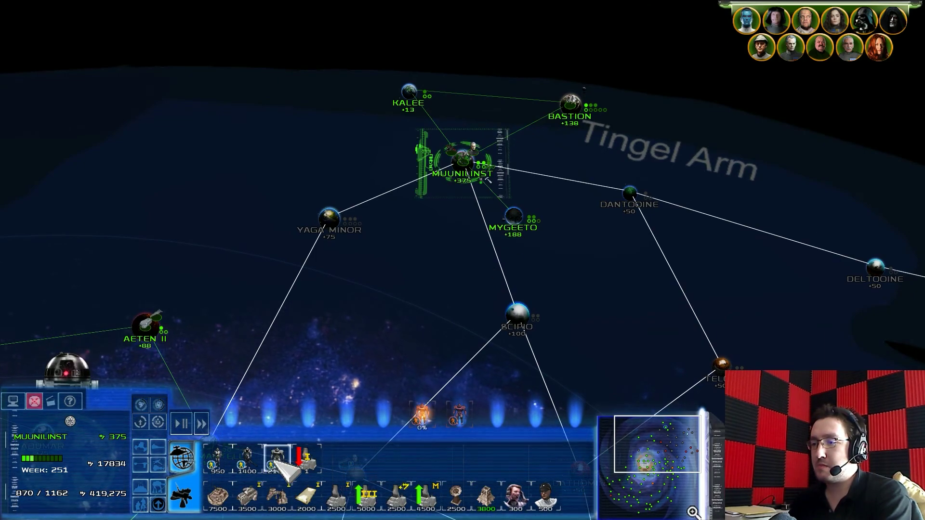
{"action": "key", "text": "Down"}
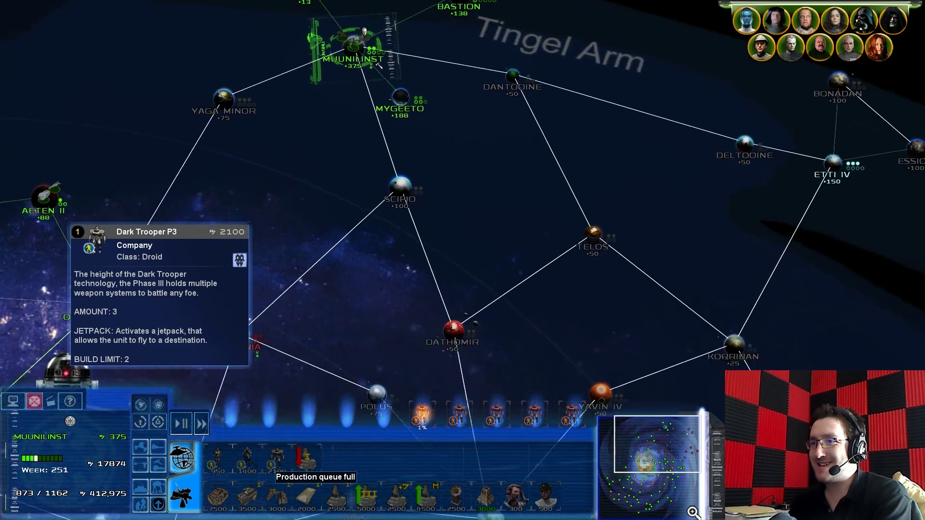
{"action": "key", "text": "Down"}
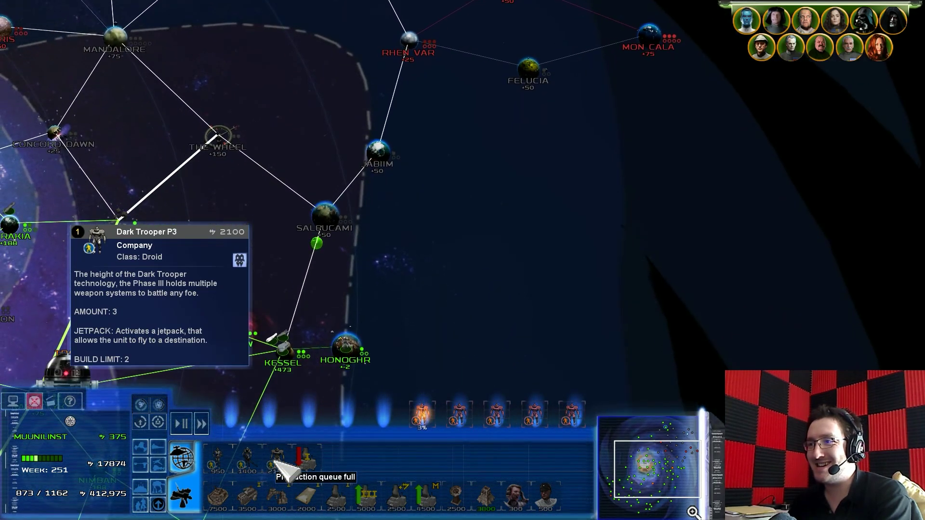
{"action": "key", "text": "Down"}
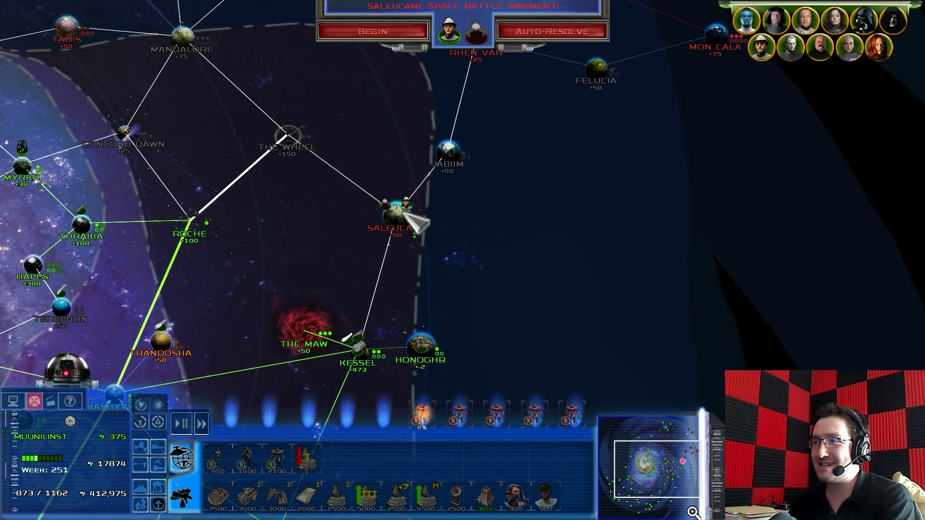
Launch the Saleucami battle and deploy the hero's Star Destroyer from reinforcements
{"action": "double_click", "coordinate": [403, 211]}
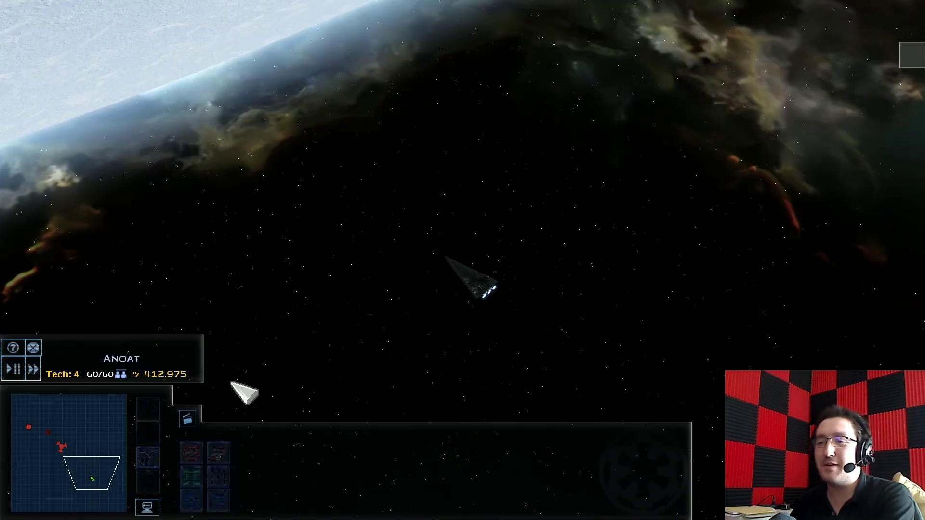
{"action": "left_click", "coordinate": [148, 473]}
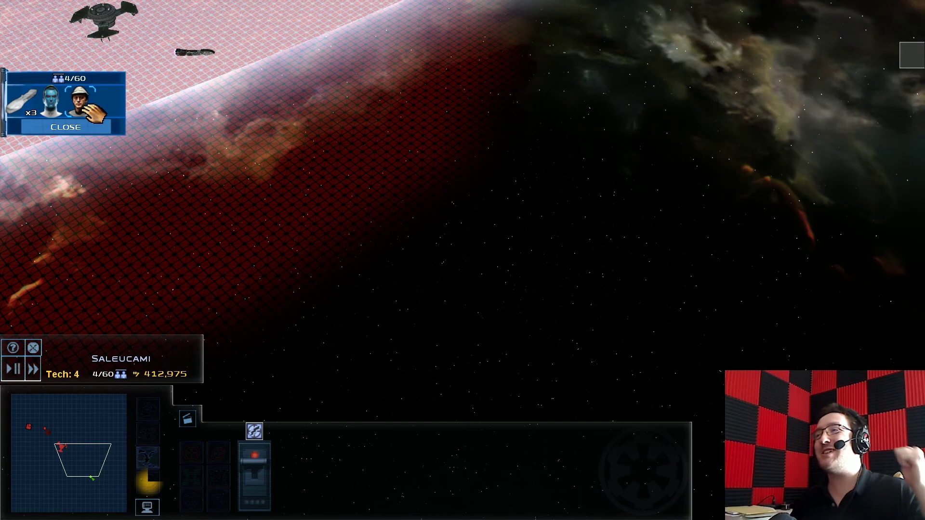
{"action": "left_click_drag", "start_coordinate": [91, 112], "coordinate": [568, 151]}
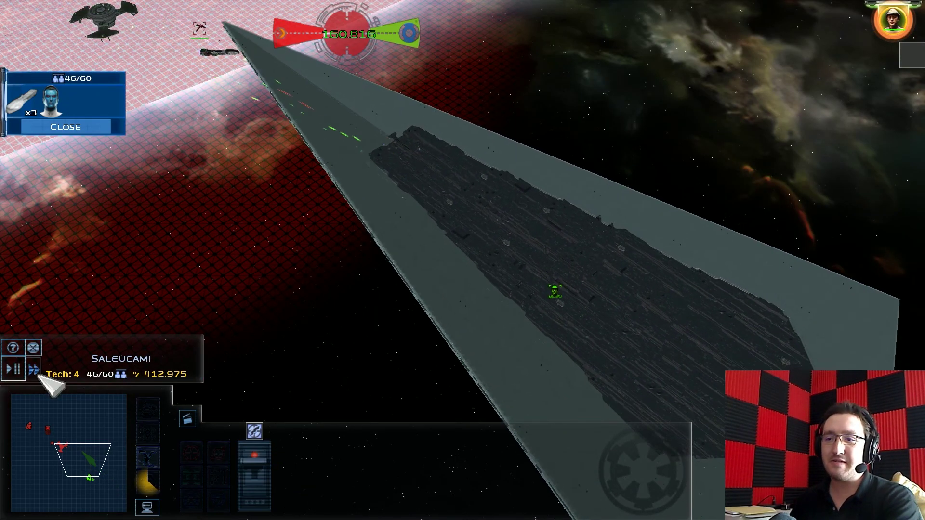
{"action": "left_click", "coordinate": [471, 234]}
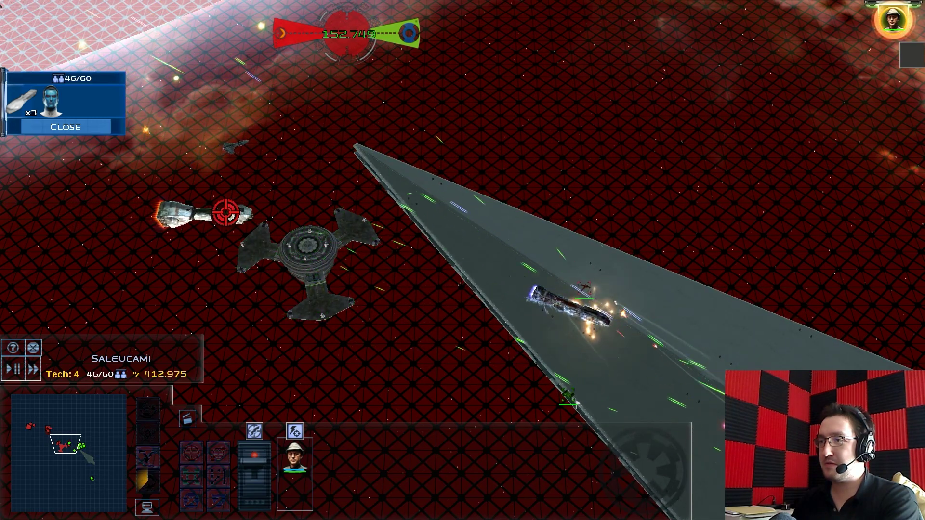
Inspect the Rebel defense platform and select the whole Imperial fleet
{"action": "key", "text": "Left"}
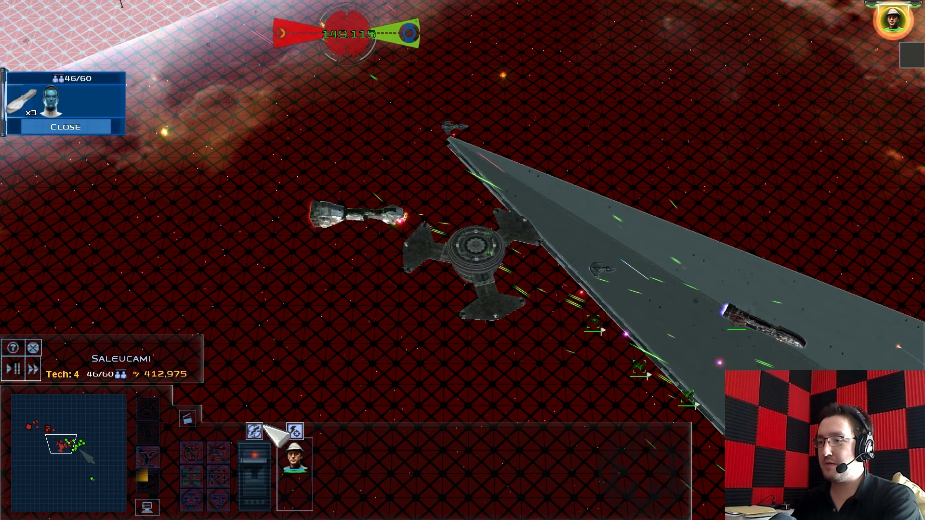
{"action": "left_click", "coordinate": [476, 246]}
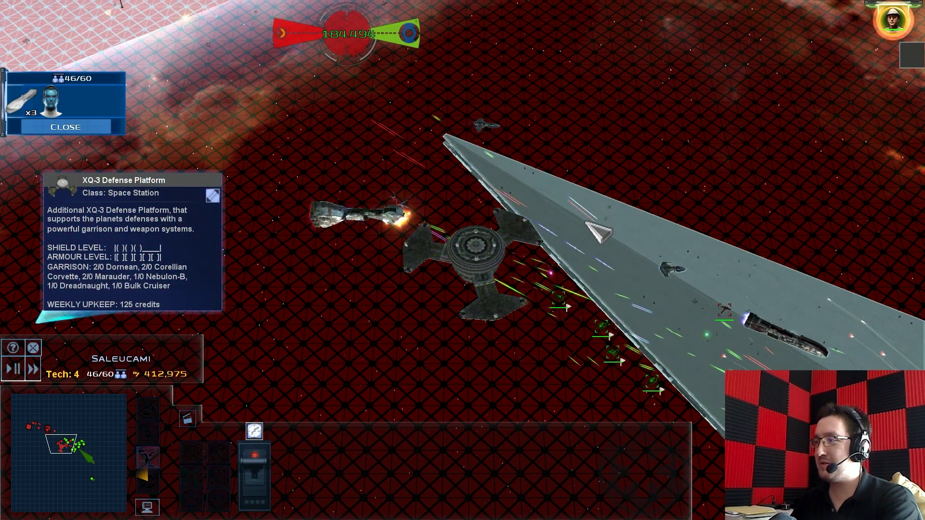
{"action": "left_click", "coordinate": [598, 235]}
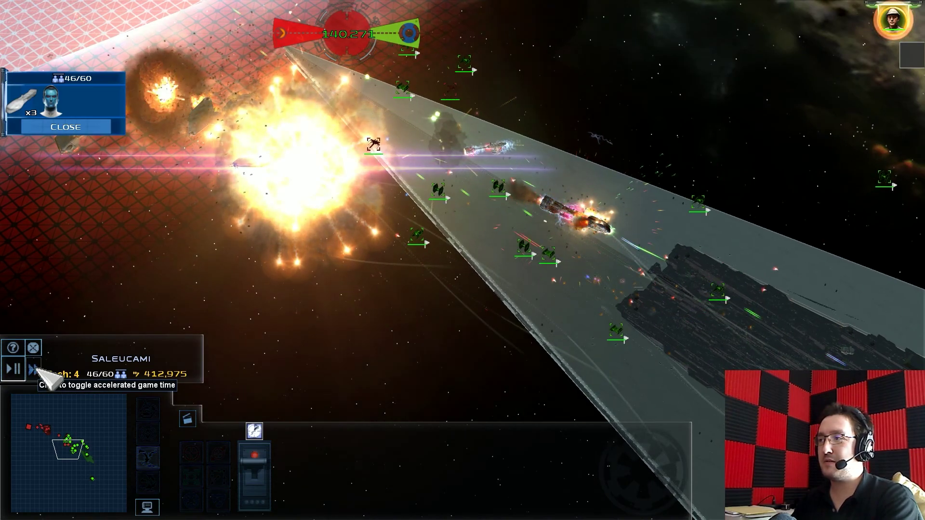
{"action": "scroll", "coordinate": [300, 268], "scroll_direction": "down", "scroll_amount": 3}
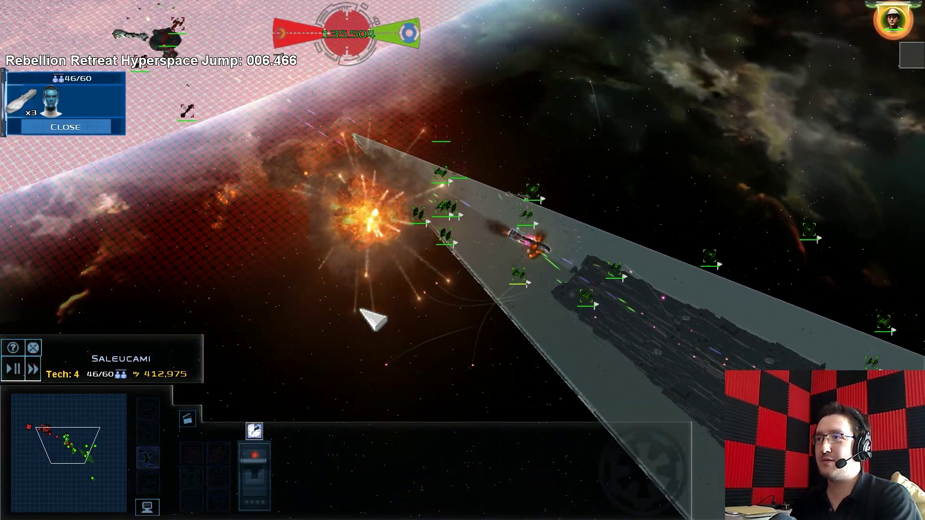
{"action": "key", "text": "ctrl+a"}
{"action": "left_click", "coordinate": [361, 351]}
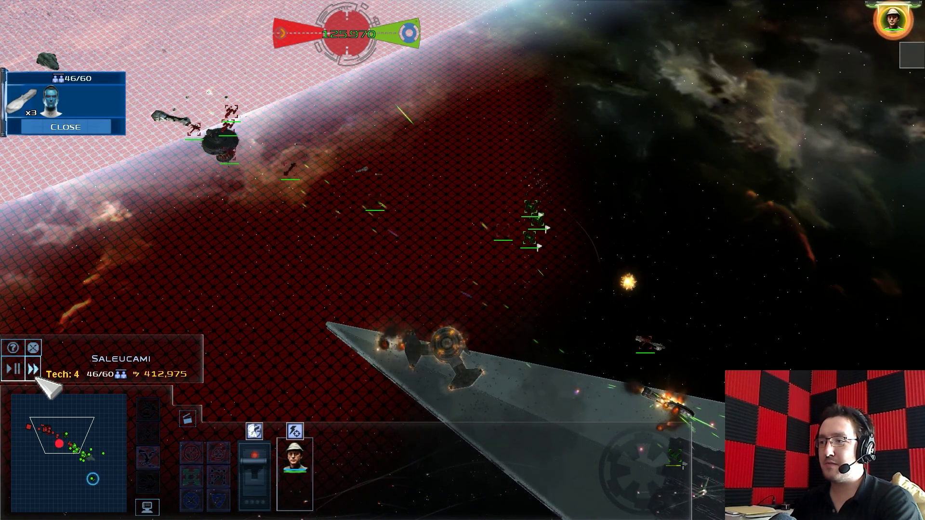
Turn off fast-forward and hit the Rebel station with the special ability strike
{"action": "left_click", "coordinate": [34, 370]}
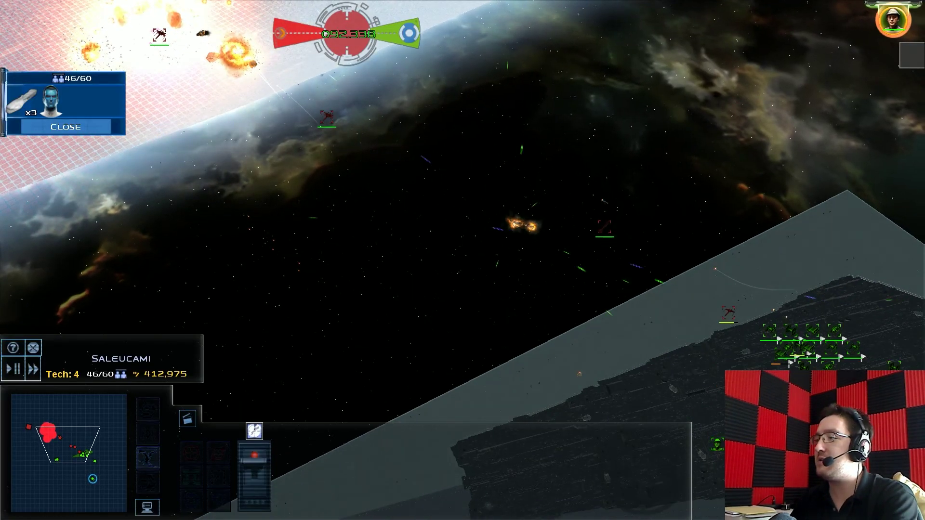
{"action": "left_click", "coordinate": [506, 325]}
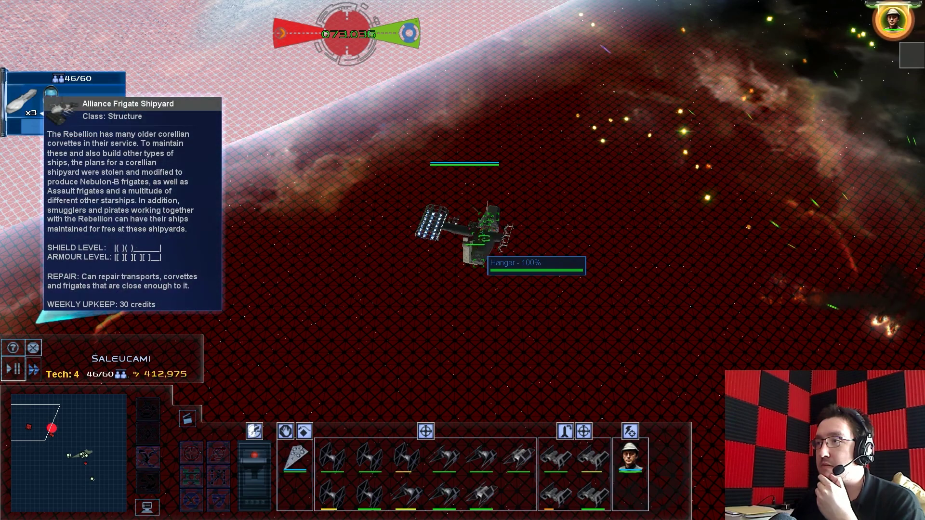
{"action": "left_click", "coordinate": [346, 369]}
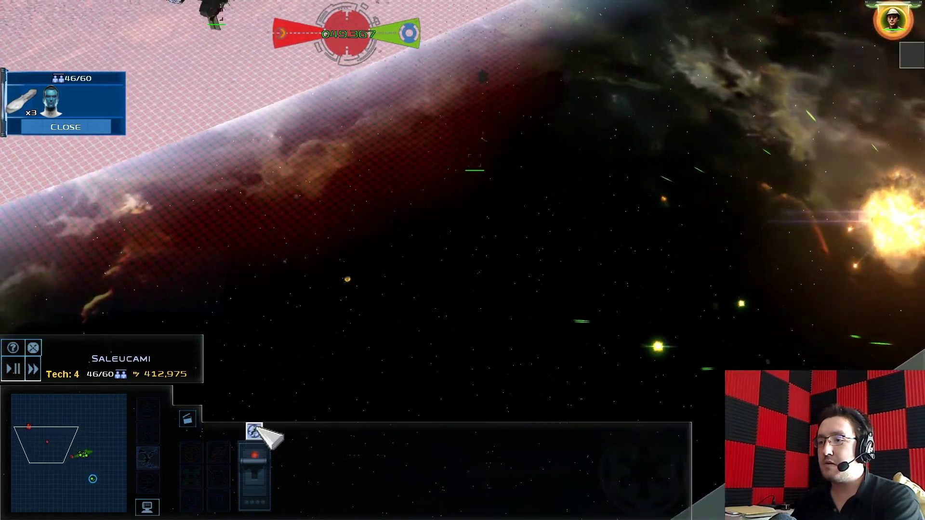
{"action": "left_click", "coordinate": [255, 430]}
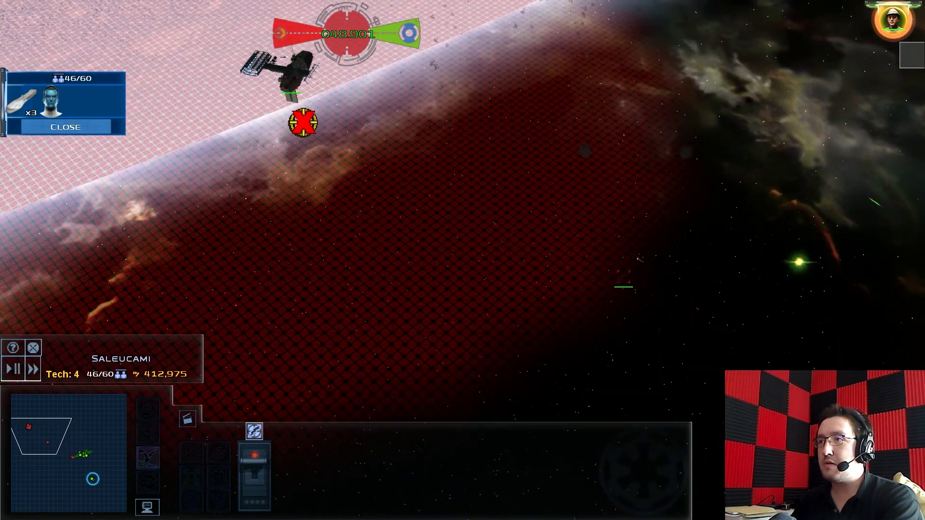
{"action": "left_click", "coordinate": [637, 286]}
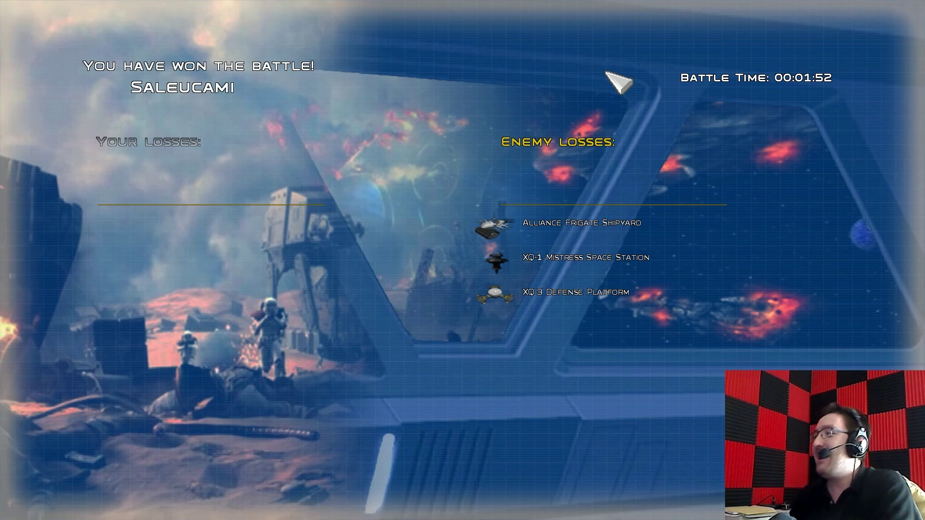
Dismiss the Saleucami battle results and return to the galactic map
{"action": "left_click", "coordinate": [613, 78]}
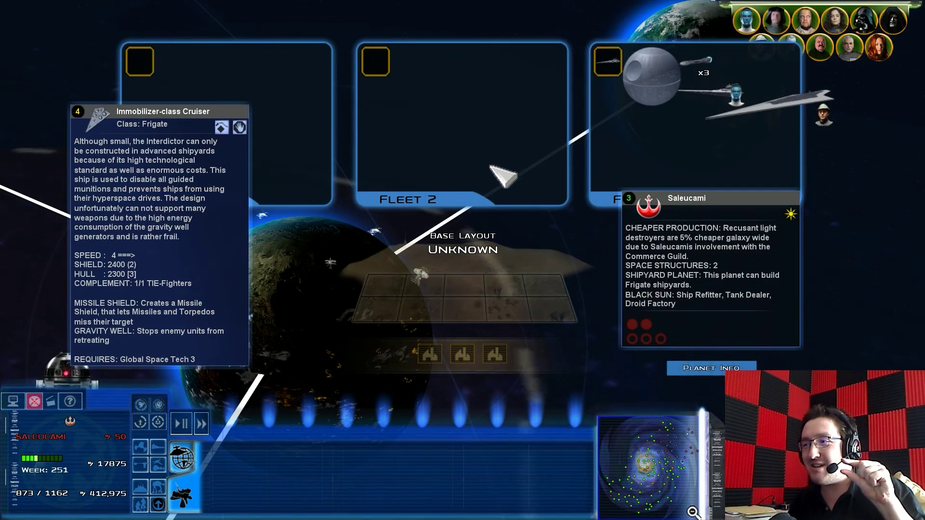
{"action": "left_click", "coordinate": [184, 456]}
{"action": "key", "text": "Down"}
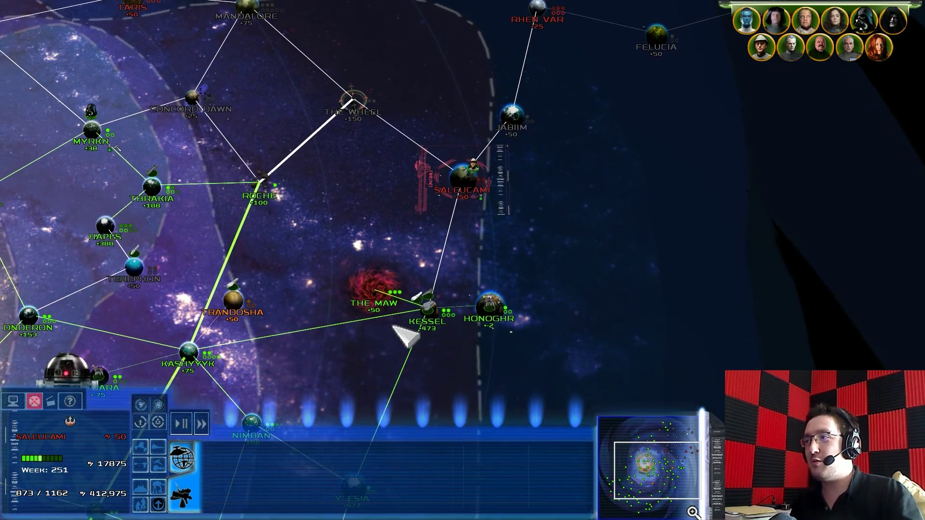
{"action": "key", "text": "Down"}
{"action": "key", "text": "Left"}
{"action": "key", "text": "Down"}
{"action": "key", "text": "Left"}
Review Anoat's fleets in its planet view, then pause the campaign
{"action": "key", "text": "Down"}
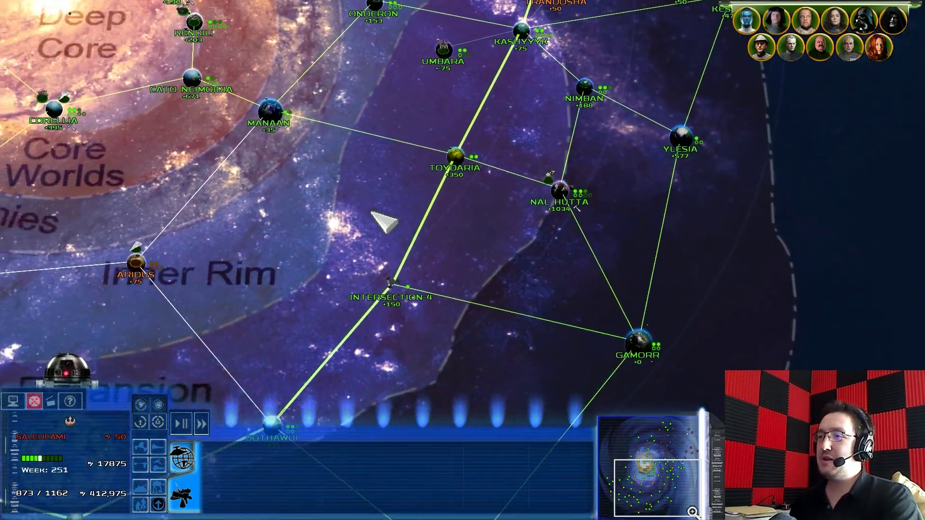
{"action": "key", "text": "Down"}
{"action": "key", "text": "Left"}
{"action": "key", "text": "Left"}
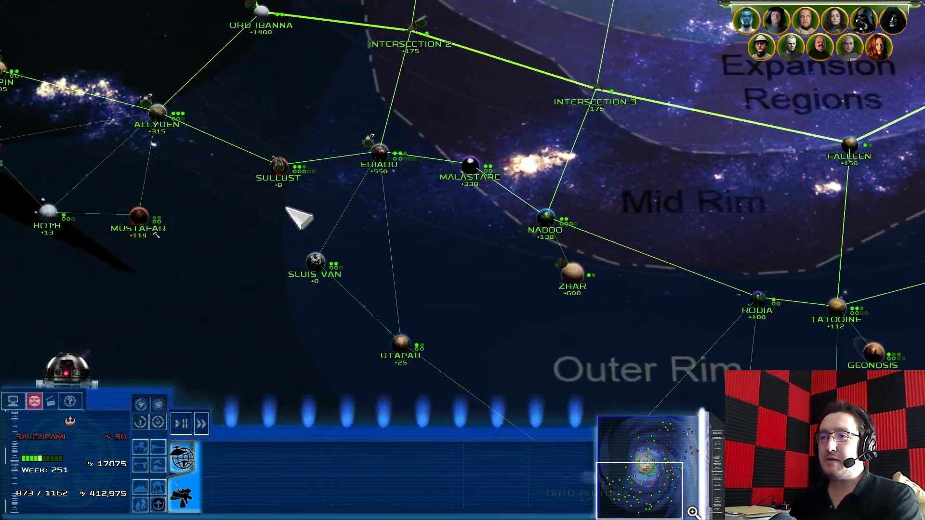
{"action": "key", "text": "Left"}
{"action": "double_click", "coordinate": [172, 148]}
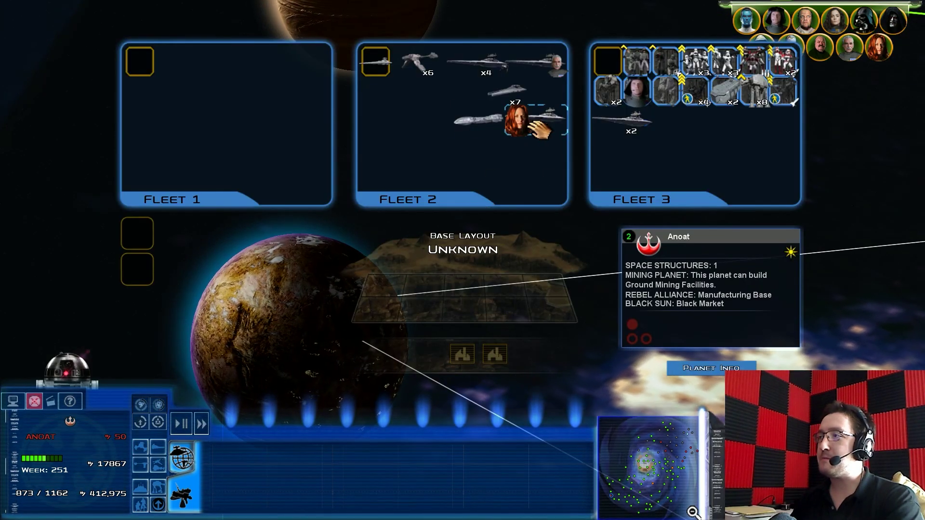
{"action": "key", "text": "Escape"}
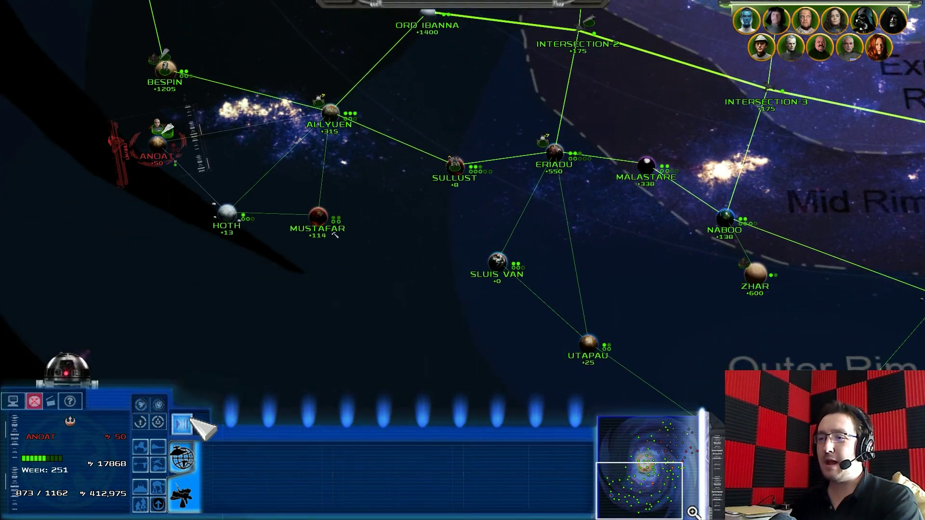
{"action": "key", "text": "Up"}
{"action": "key", "text": "Right"}
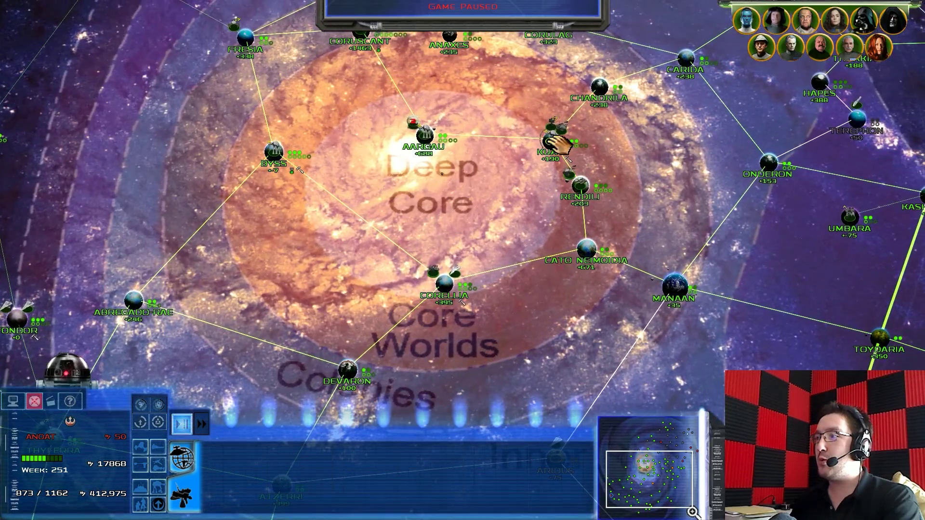
Queue new units and ships at Kuat, Byss and Fondor, dropping credits to about 311,375
{"action": "left_click", "coordinate": [558, 141]}
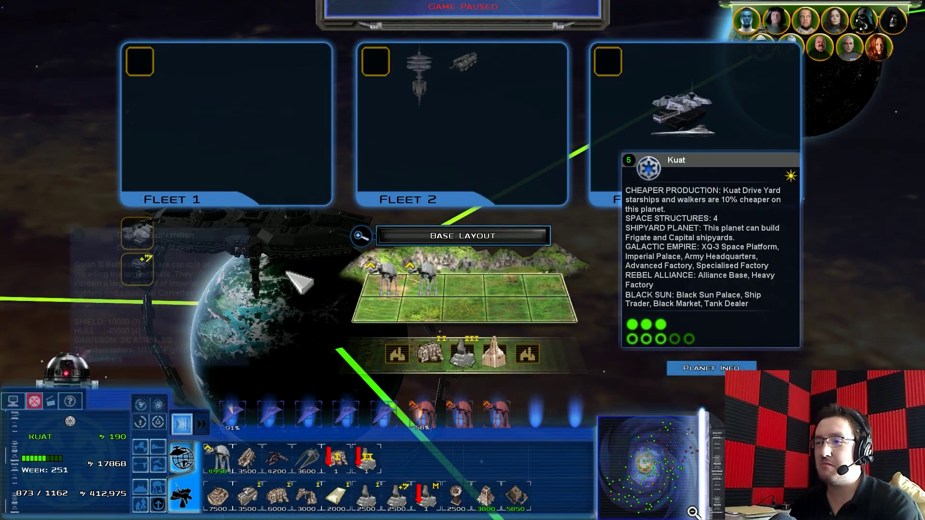
{"action": "scroll", "coordinate": [235, 463], "scroll_direction": "down", "scroll_amount": 2}
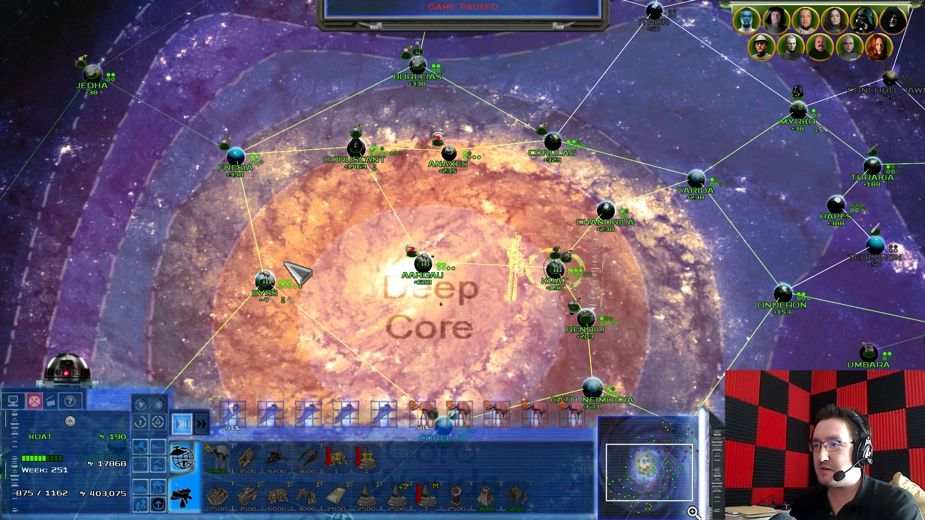
{"action": "left_click", "coordinate": [289, 276]}
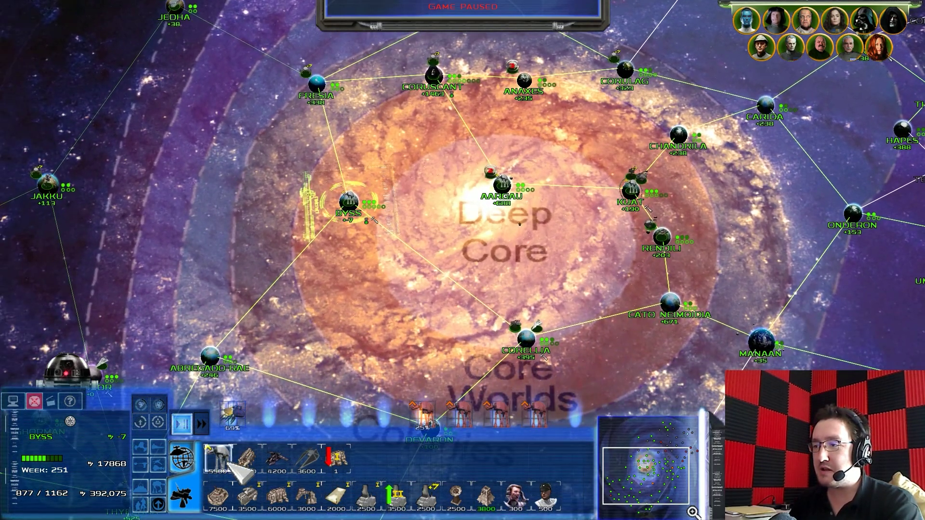
{"action": "left_click_drag", "start_coordinate": [519, 225], "coordinate": [612, 124]}
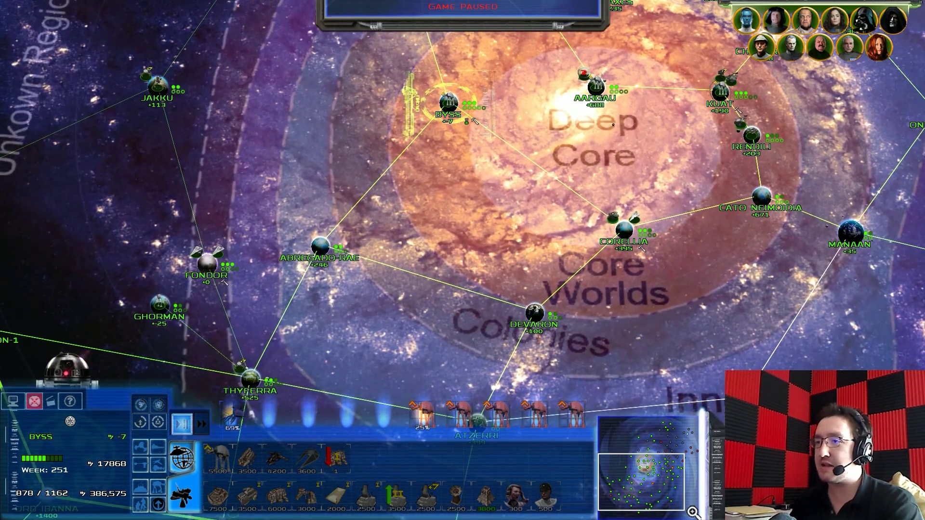
{"action": "left_click", "coordinate": [206, 263]}
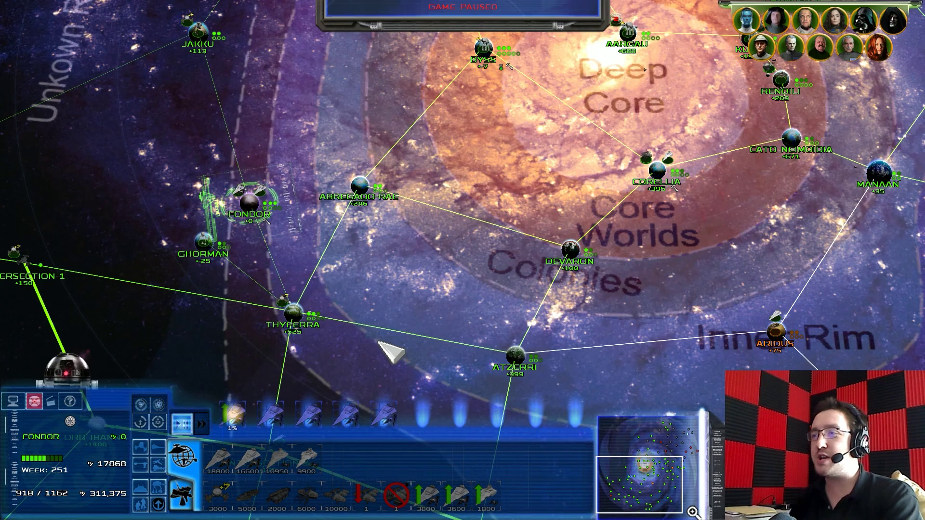
{"action": "scroll", "coordinate": [390, 352], "scroll_direction": "up", "scroll_amount": 2}
{"action": "scroll", "coordinate": [389, 352], "scroll_direction": "up", "scroll_amount": 2}
{"action": "scroll", "coordinate": [429, 335], "scroll_direction": "up", "scroll_amount": 2}
Pan the galaxy map toward Mandalore, Dathomir and Scipio
{"action": "key", "text": "Right"}
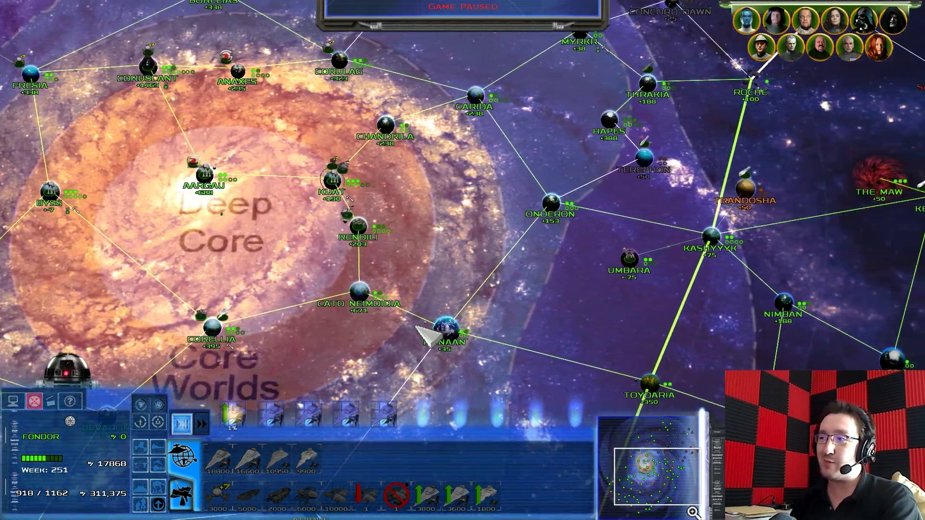
{"action": "key", "text": "Up"}
{"action": "key", "text": "Up"}
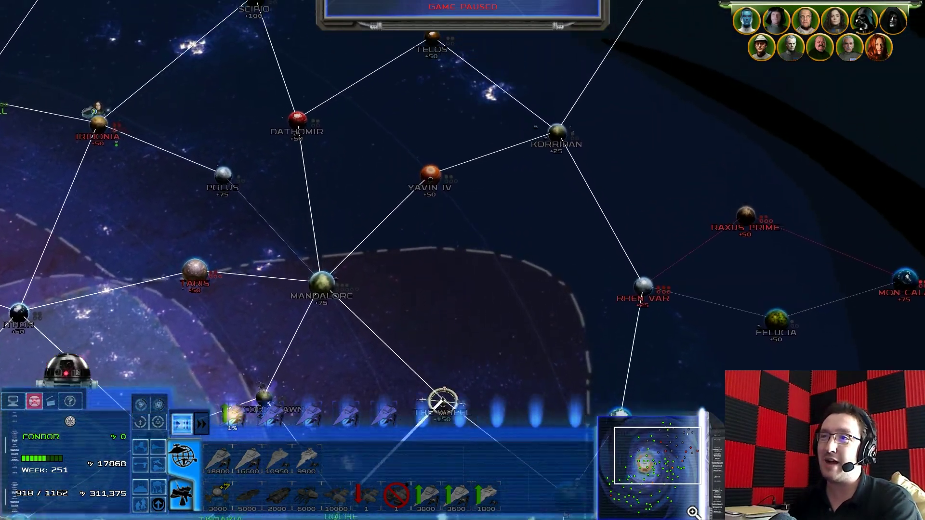
{"action": "key", "text": "Left"}
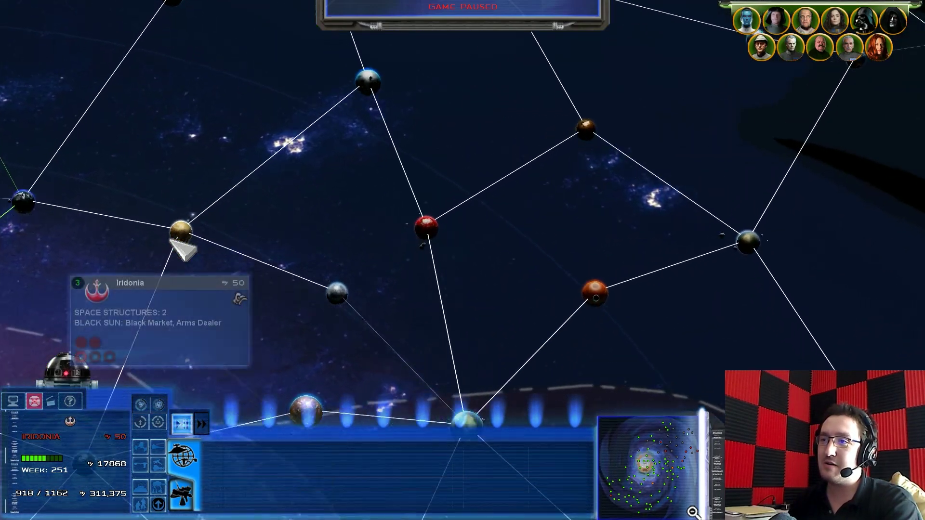
Inspect Iridonia's planet view, showing Fleet 1 warships and an unknown base layout
{"action": "double_click", "coordinate": [175, 240]}
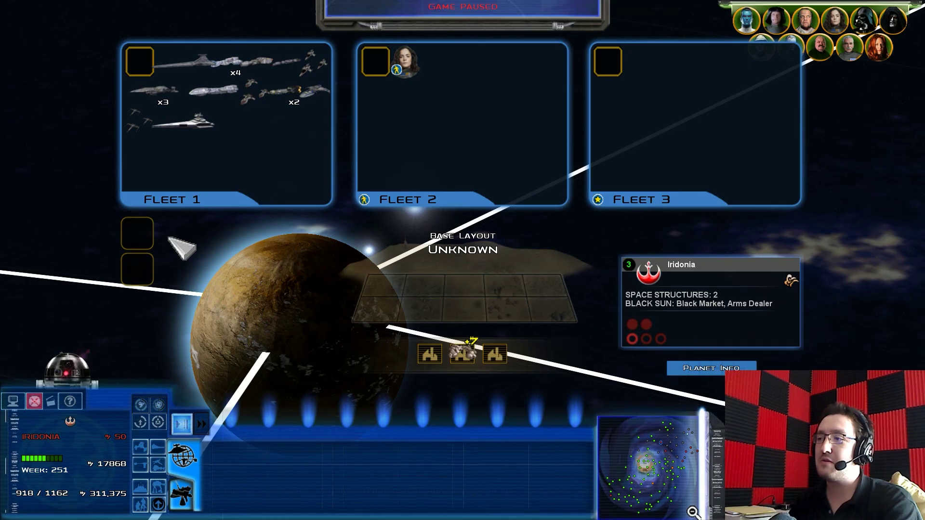
{"action": "scroll", "coordinate": [250, 266], "scroll_direction": "down", "scroll_amount": 3}
{"action": "key", "text": "Down"}
{"action": "key", "text": "Left"}
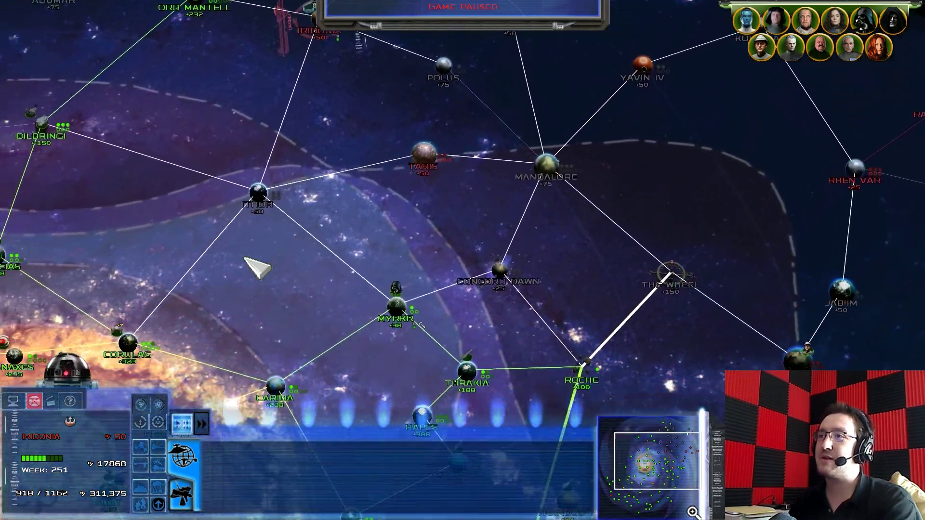
Pan the map down through the Inner, Mid and Outer Rim toward Bespin and Allyuen
{"action": "key", "text": "Left"}
{"action": "key", "text": "Down"}
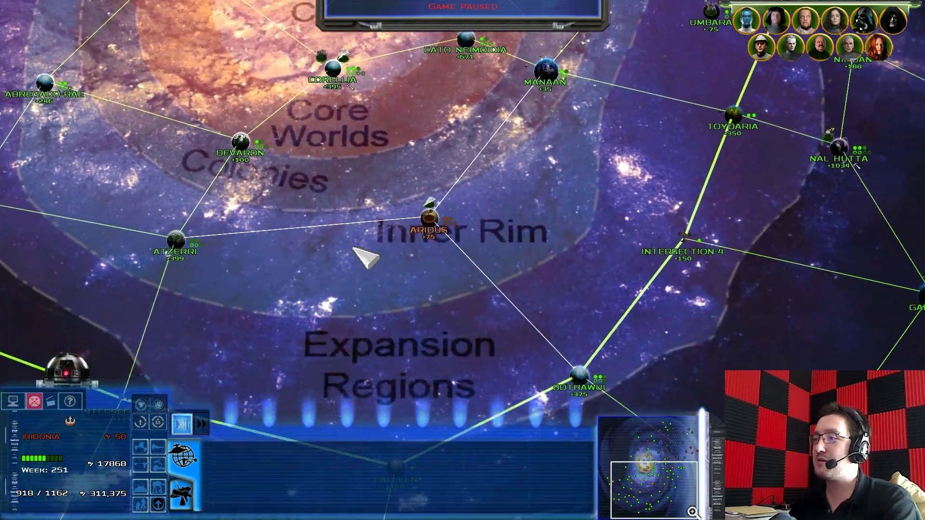
{"action": "key", "text": "Left"}
{"action": "key", "text": "Down"}
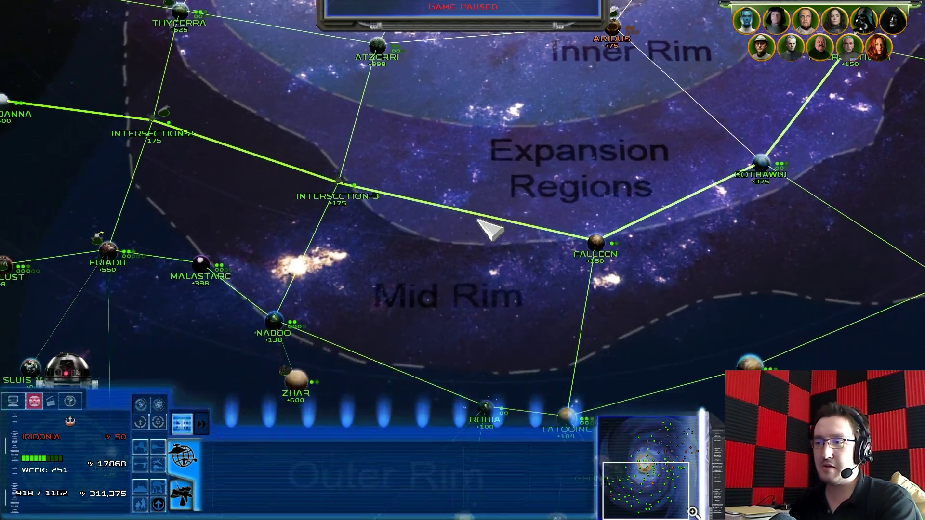
{"action": "key", "text": "Left"}
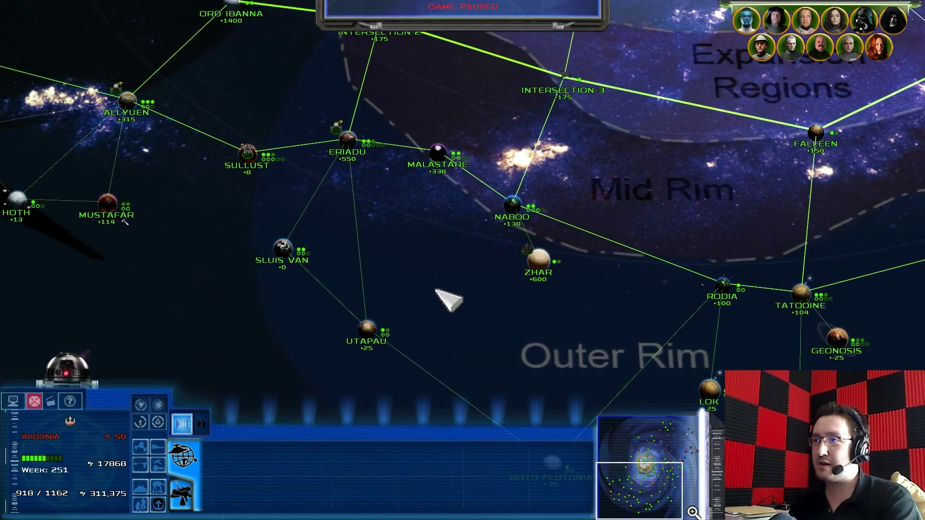
{"action": "key", "text": "Up"}
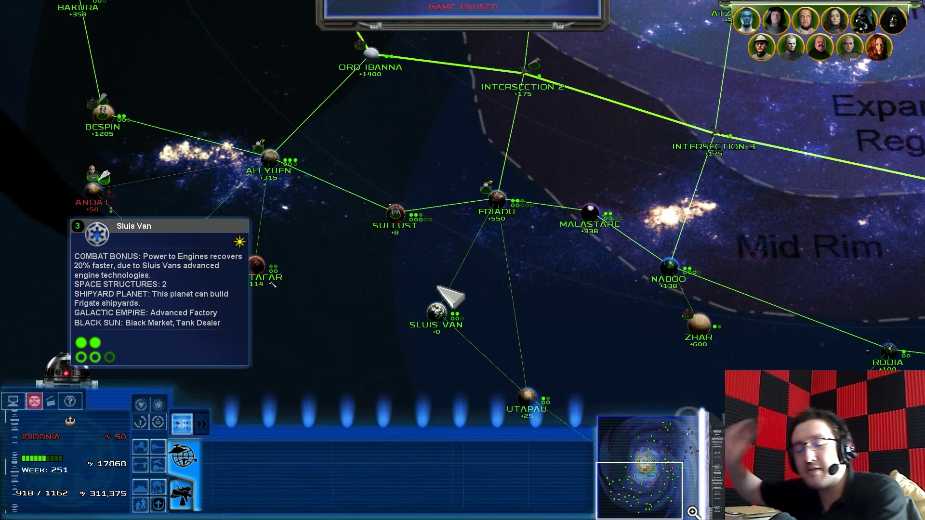